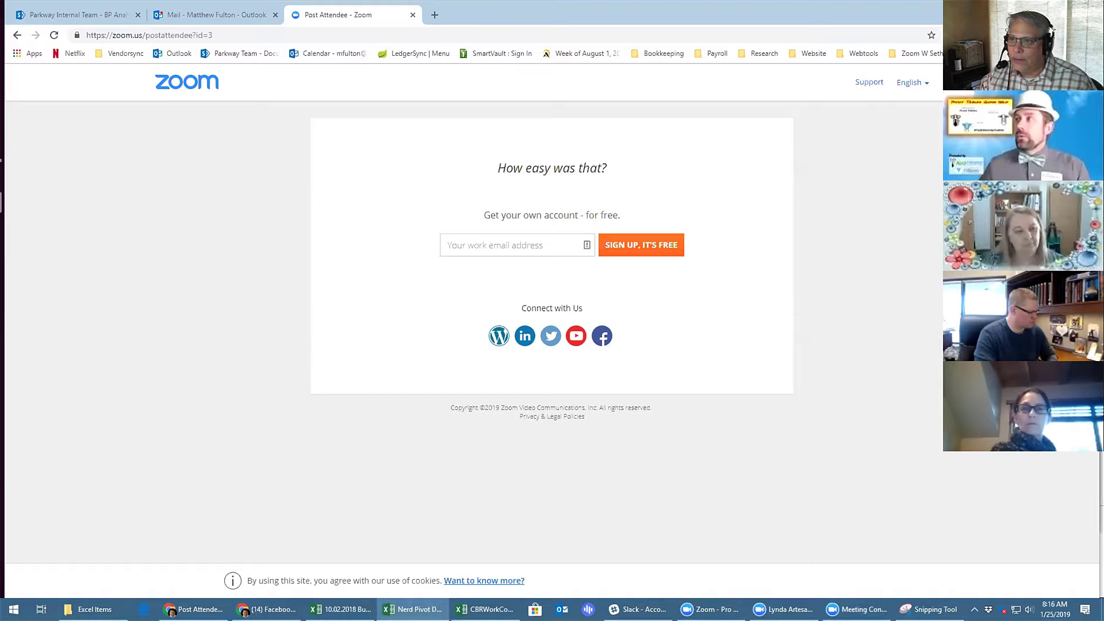
Bring up the CBRWorkCompCalculatorforPivotTablesGoneWild revised.xlsx workbook in a maximized window.
{"action": "left_click_drag", "start_coordinate": [511, 1], "coordinate": [509, 65]}
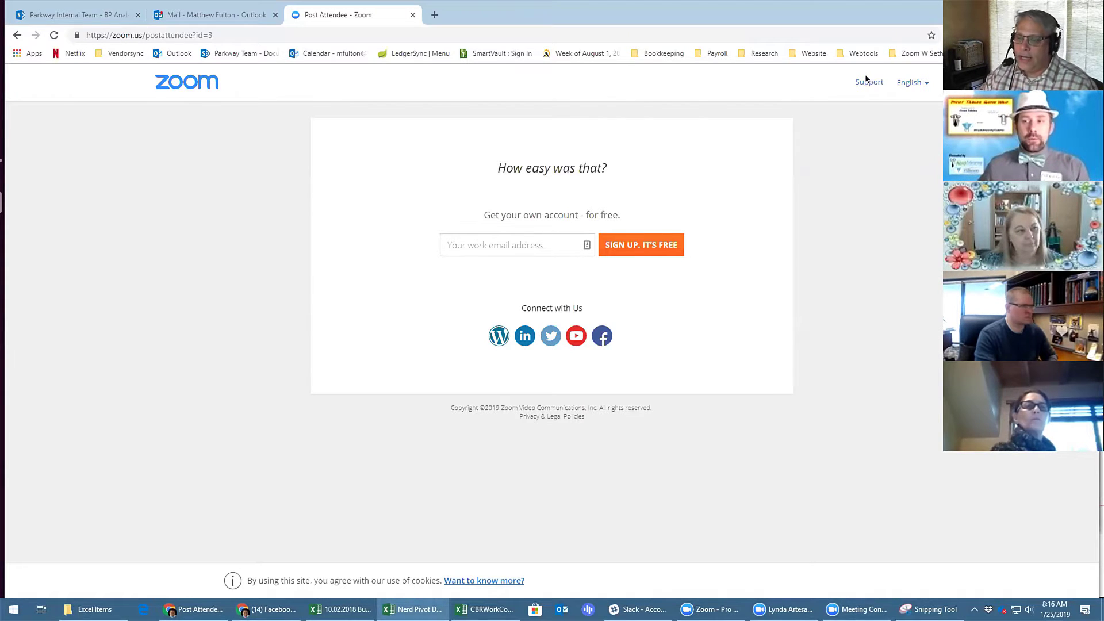
{"action": "left_click", "coordinate": [841, 63]}
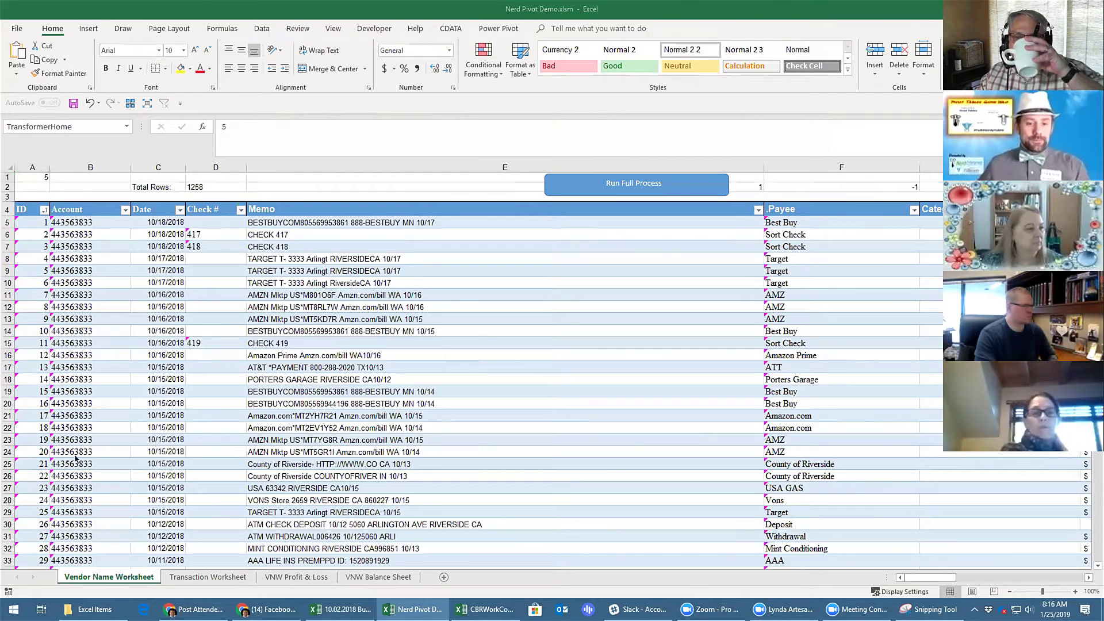
{"action": "left_click", "coordinate": [486, 609]}
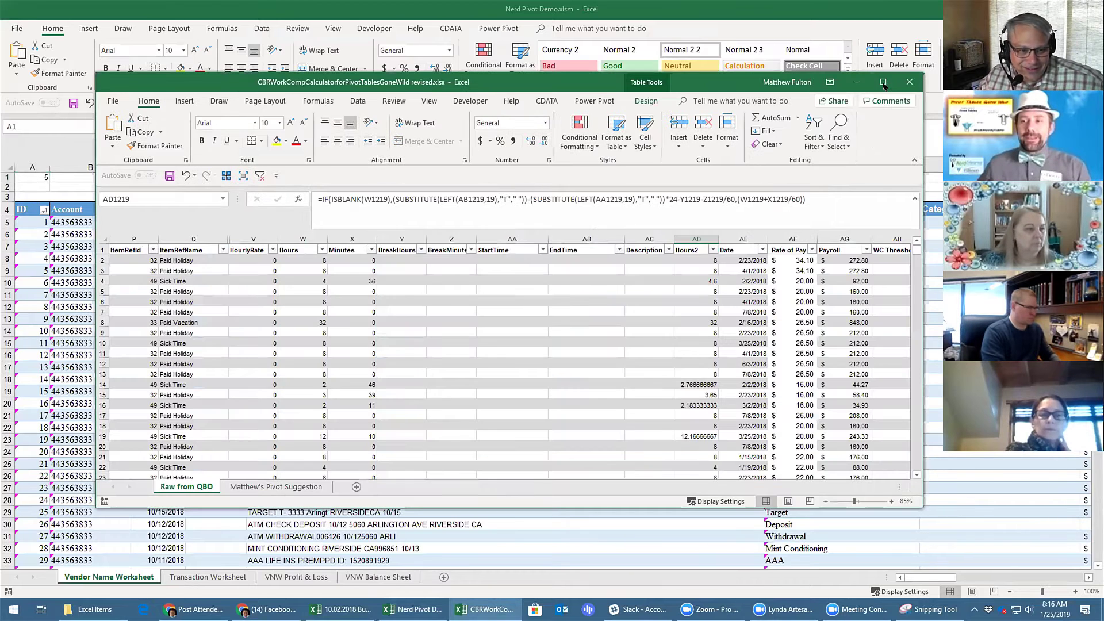
{"action": "left_click", "coordinate": [884, 82]}
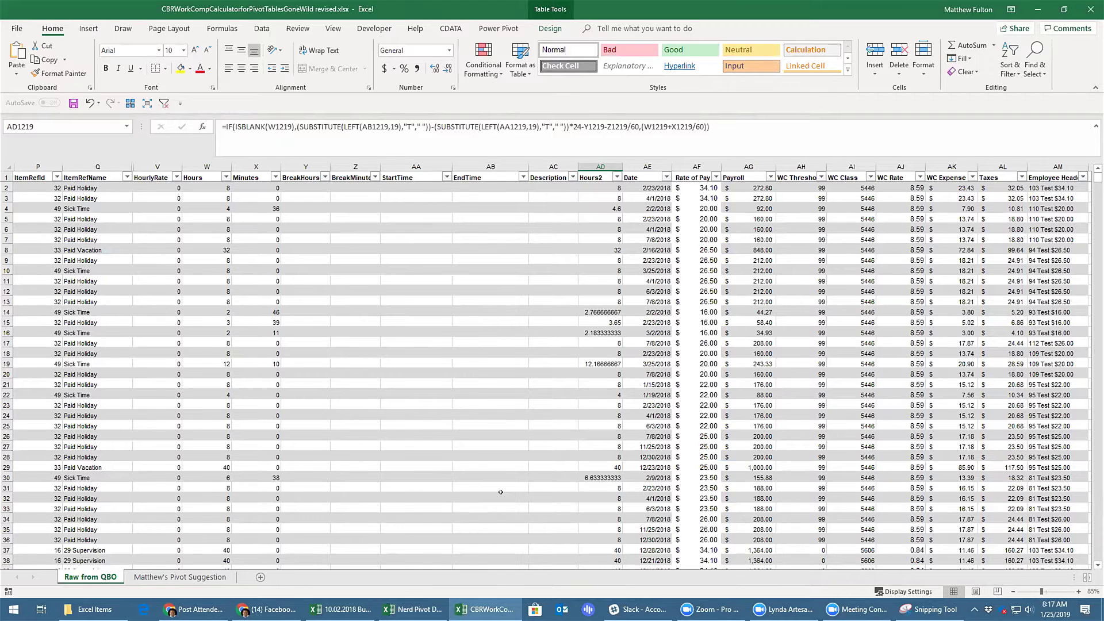
Examine the first raw TxnDate value and the column's filter options on the Raw from QBO sheet.
{"action": "key", "text": "ctrl+Home"}
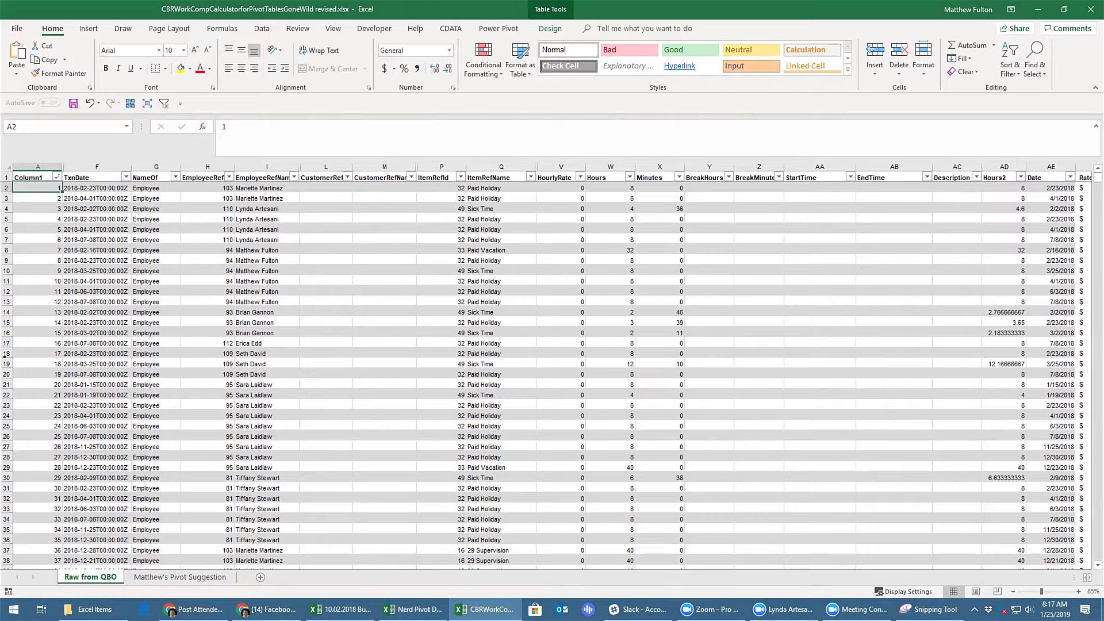
{"action": "left_click", "coordinate": [95, 189]}
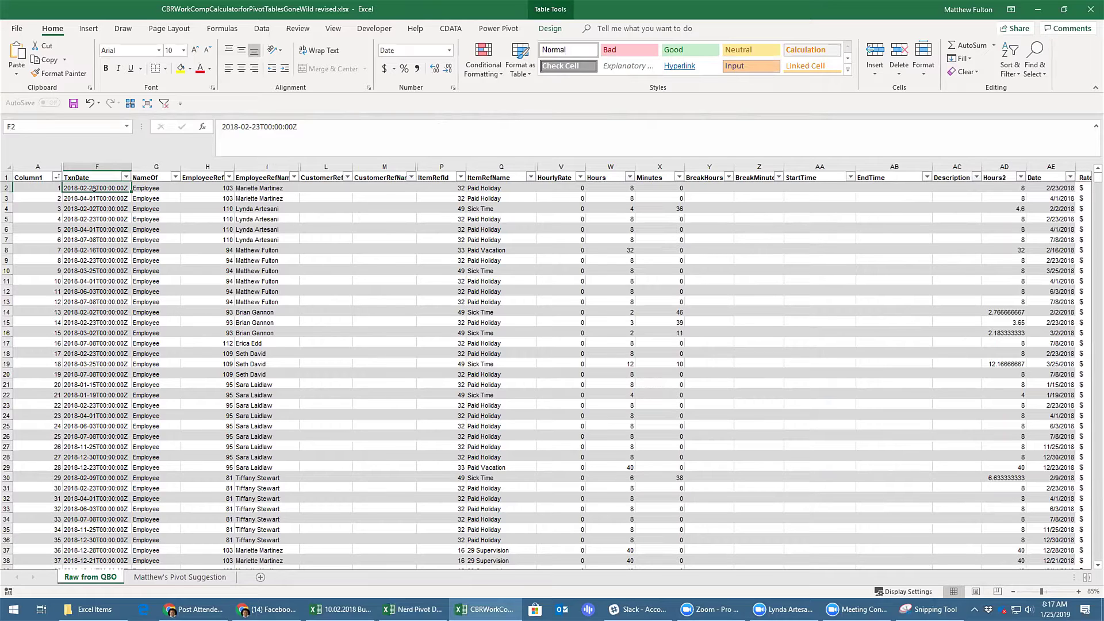
{"action": "left_click", "coordinate": [125, 177]}
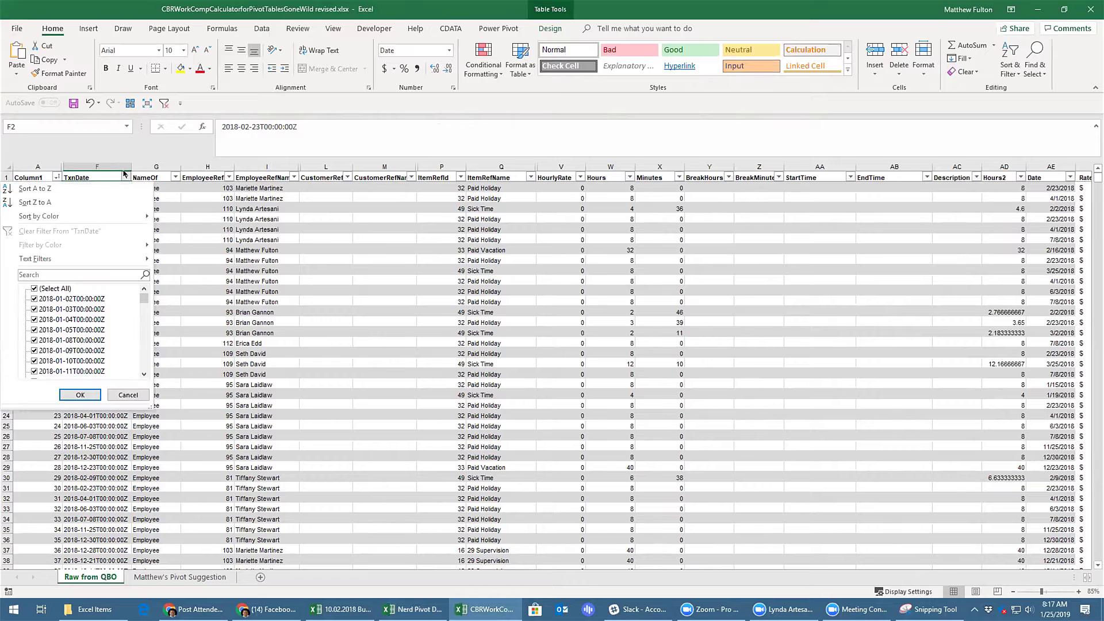
{"action": "left_click", "coordinate": [124, 176]}
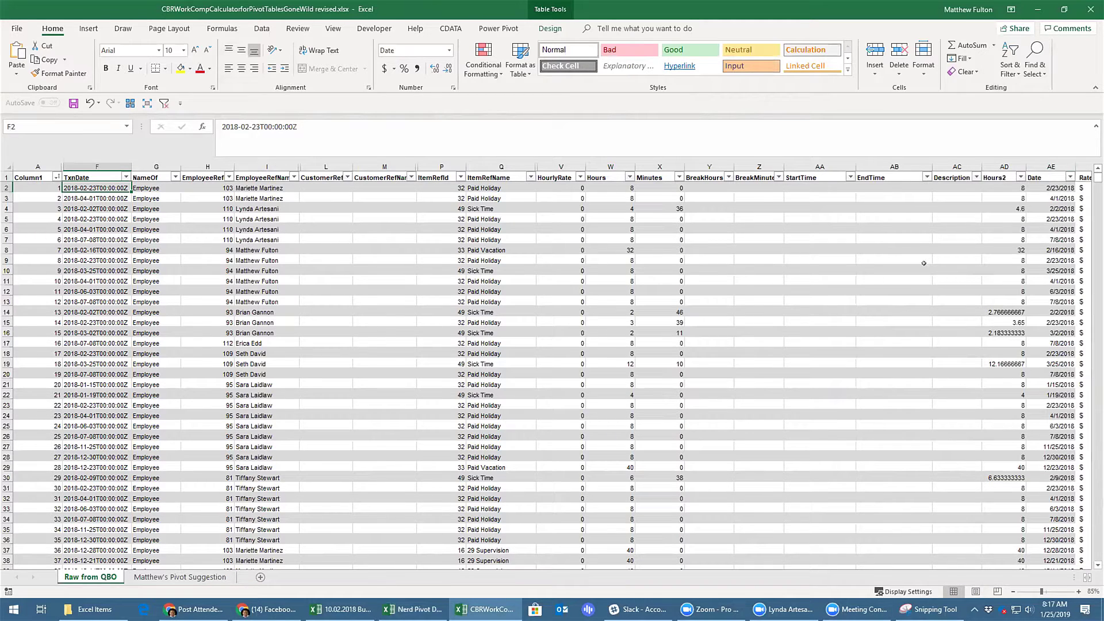
Look across the added table columns from Date through Rate of Pay to Taxes at a larger zoom.
{"action": "left_click", "coordinate": [1060, 177]}
{"action": "scroll", "coordinate": [851, 446], "scroll_direction": "up", "scroll_amount": 2}
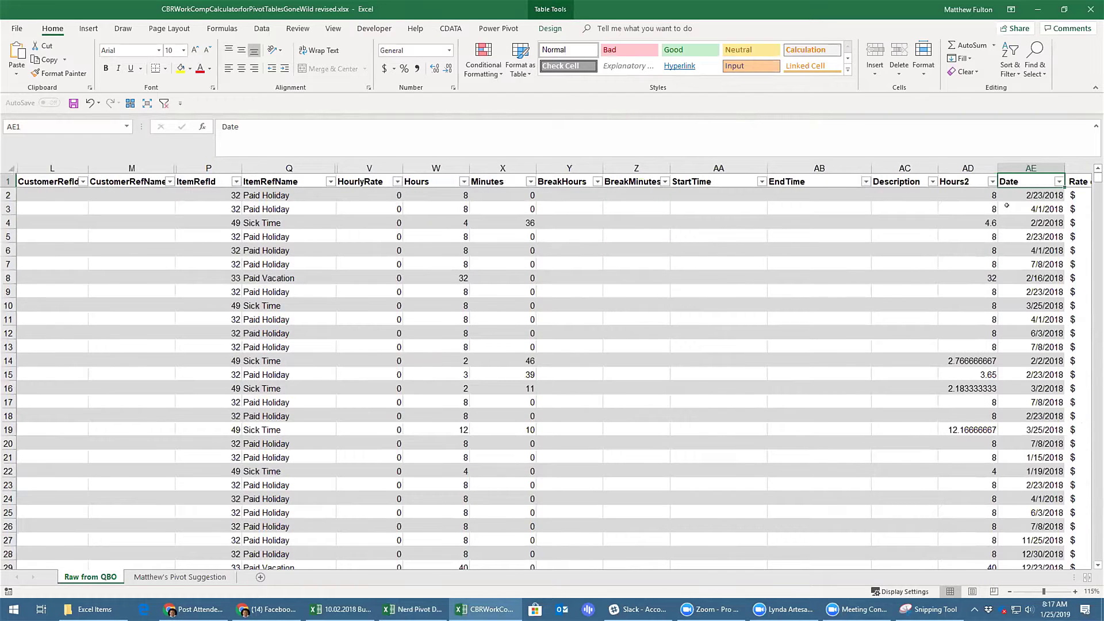
{"action": "key", "text": "Right"}
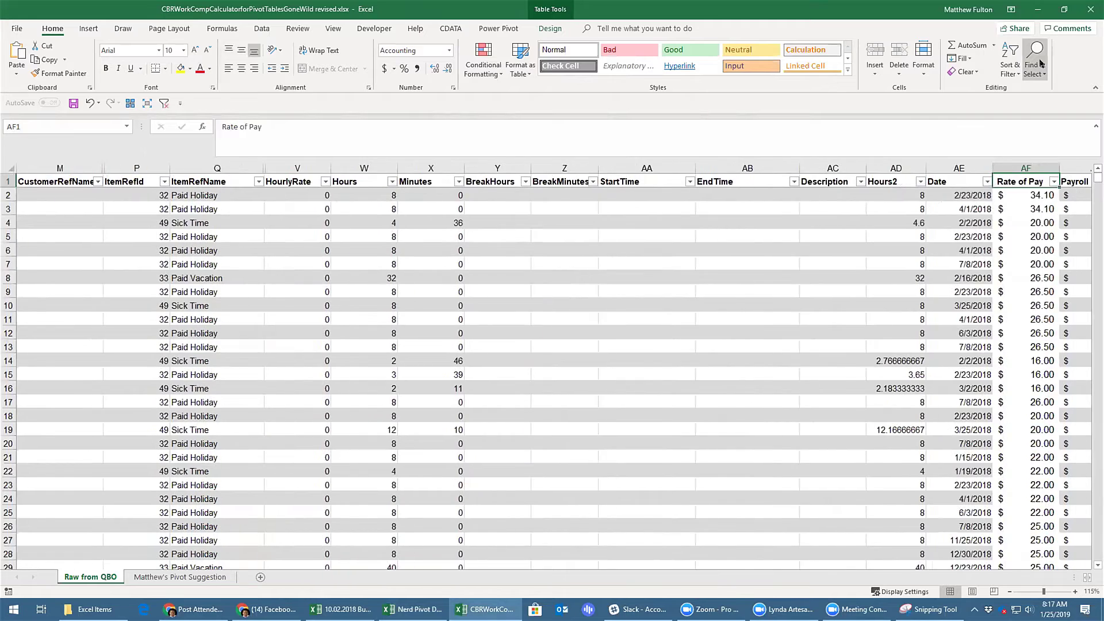
{"action": "key", "text": "Right"}
{"action": "key", "text": "Right"}
{"action": "key", "text": "Right"}
{"action": "key", "text": "Right"}
{"action": "key", "text": "Right"}
{"action": "key", "text": "Right"}
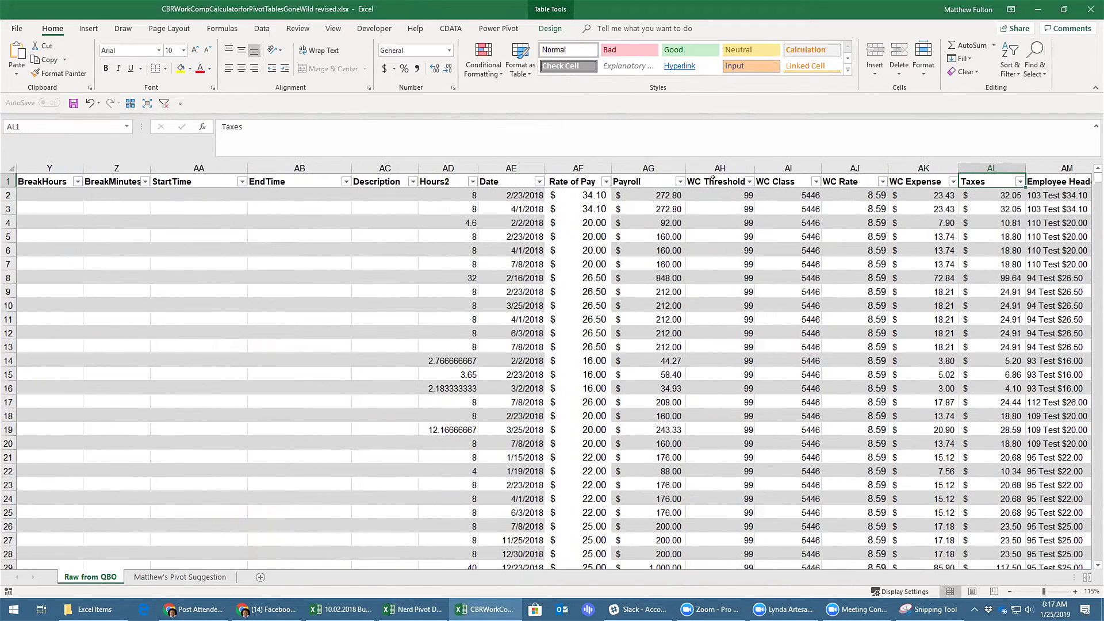
Check the Date column's filter options and inspect the formula in its first data cell, AE2.
{"action": "left_click", "coordinate": [539, 181]}
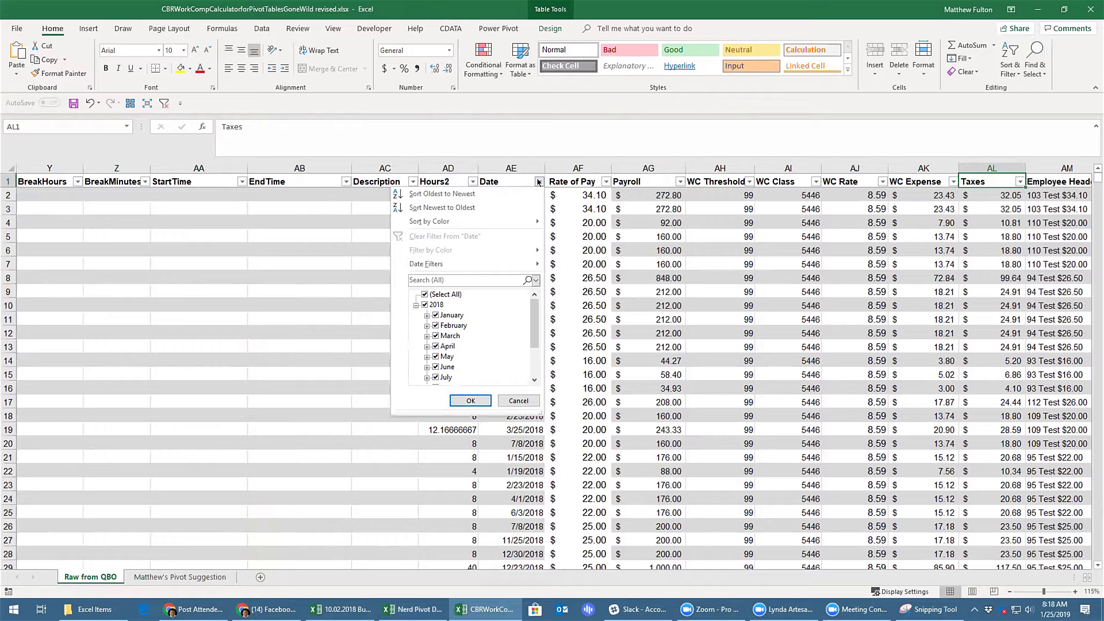
{"action": "left_click", "coordinate": [539, 182]}
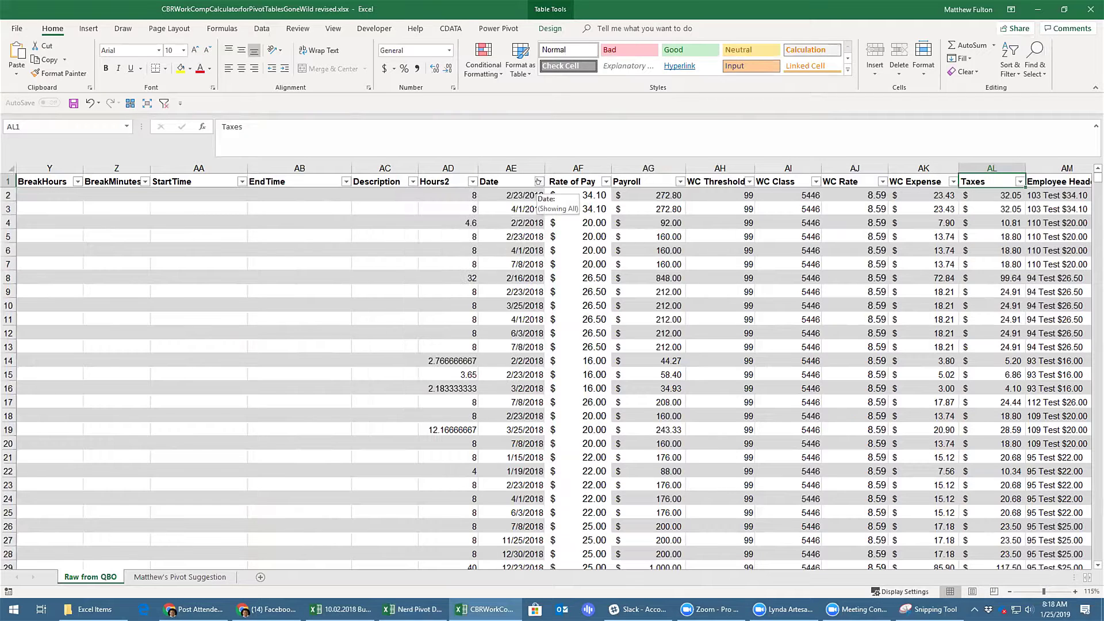
{"action": "left_click", "coordinate": [508, 191]}
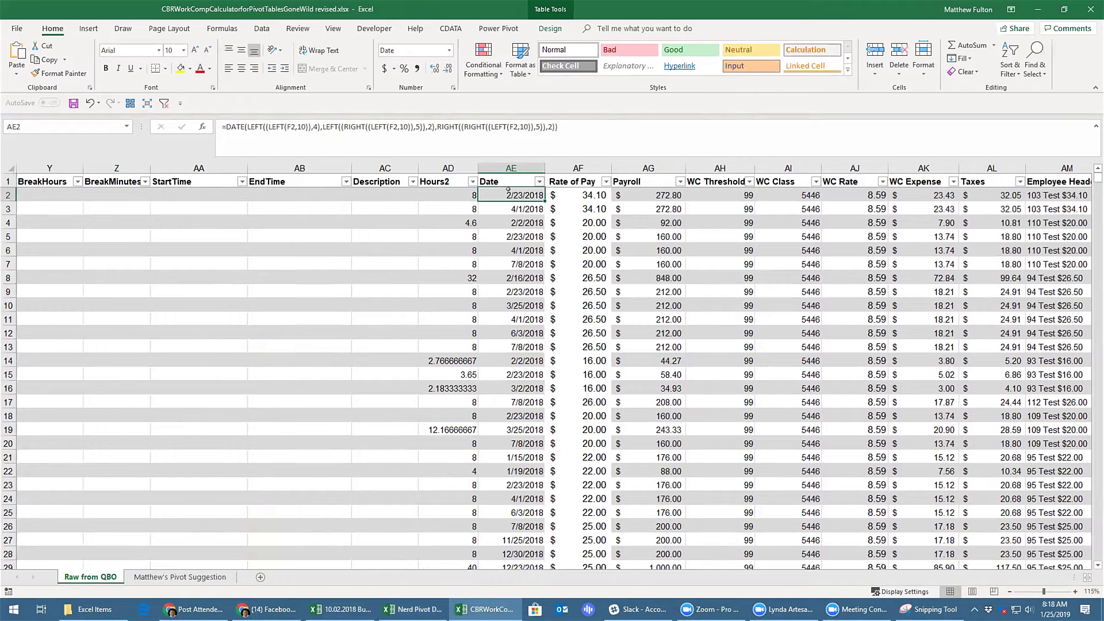
Try to strip the Z from all TxnDate values by replacing it with nothing, and undo the replacement.
{"action": "key", "text": "ctrl+Home"}
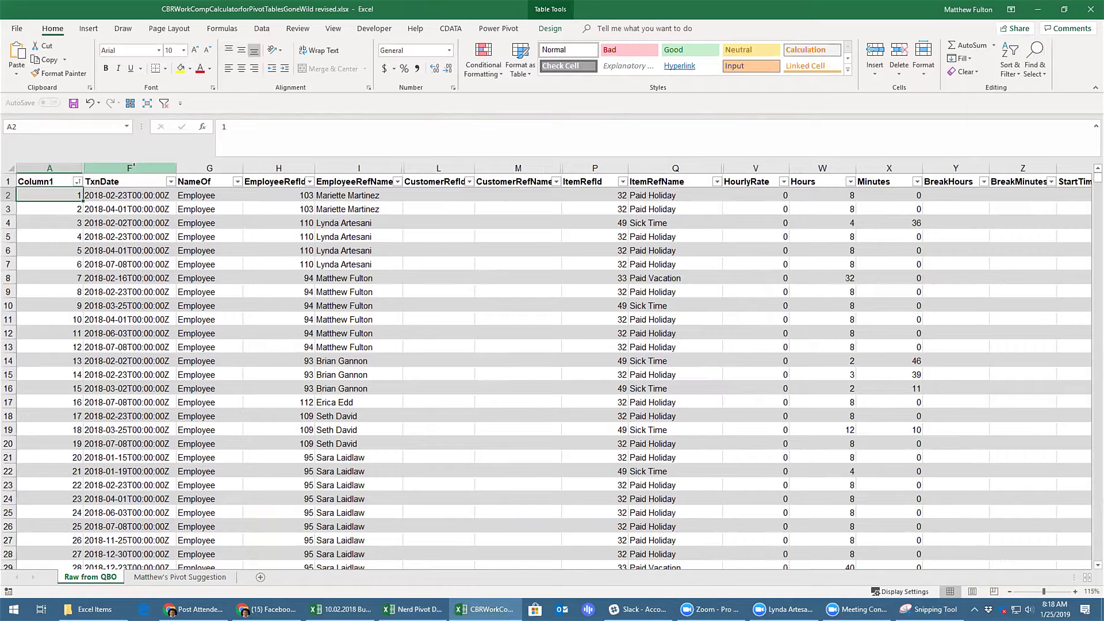
{"action": "left_click_drag", "start_coordinate": [132, 165], "coordinate": [118, 172]}
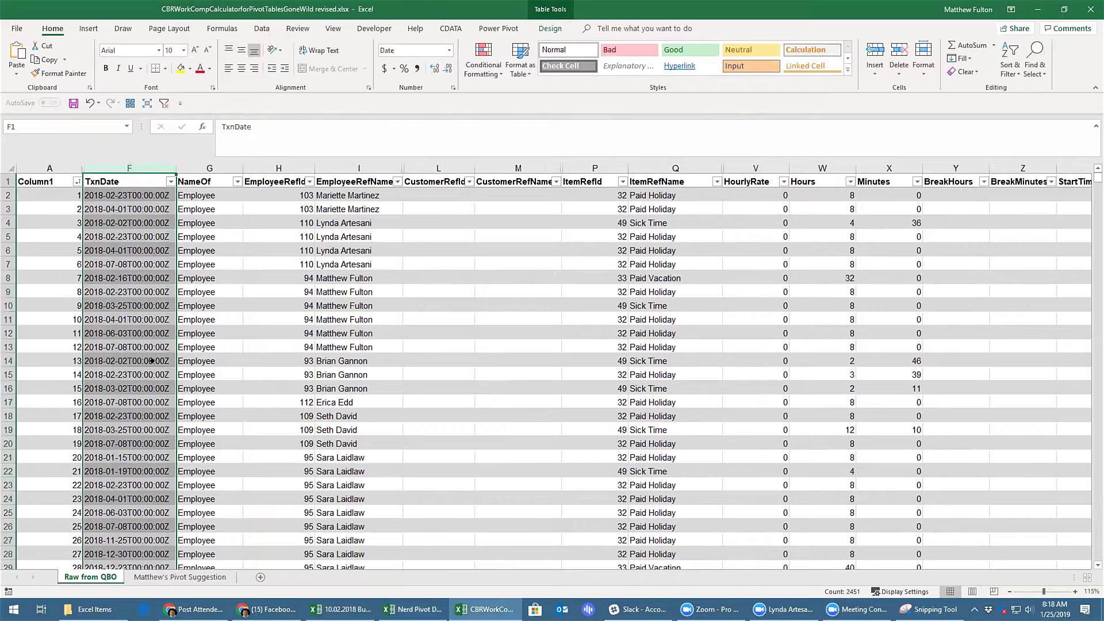
{"action": "left_click", "coordinate": [140, 191]}
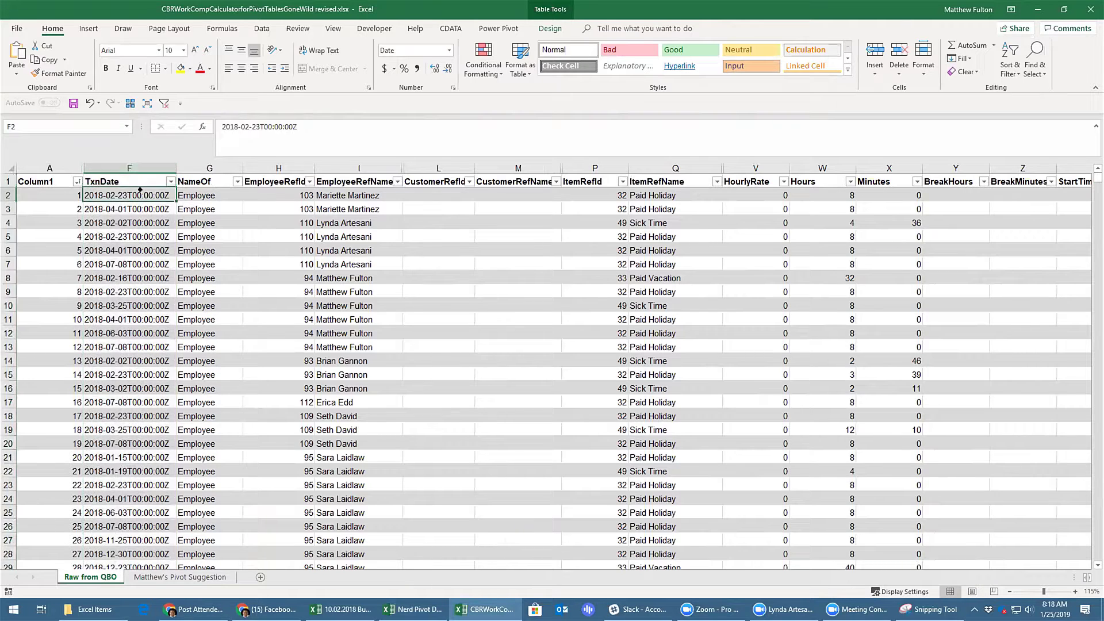
{"action": "key", "text": "End"}
{"action": "key", "text": "shift+Down"}
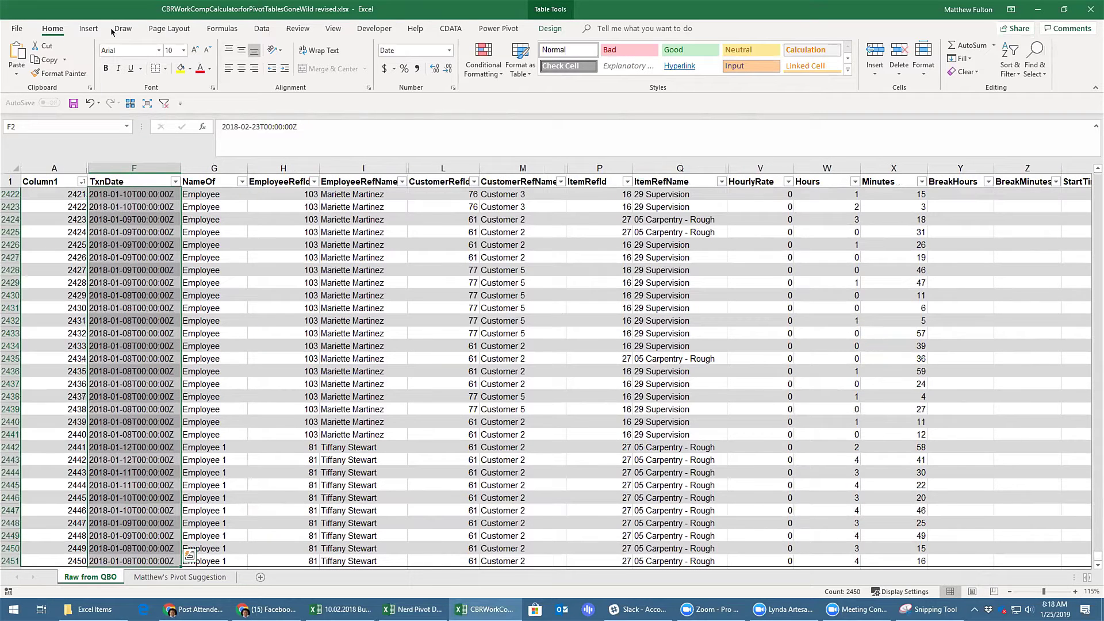
{"action": "left_click", "coordinate": [1034, 70]}
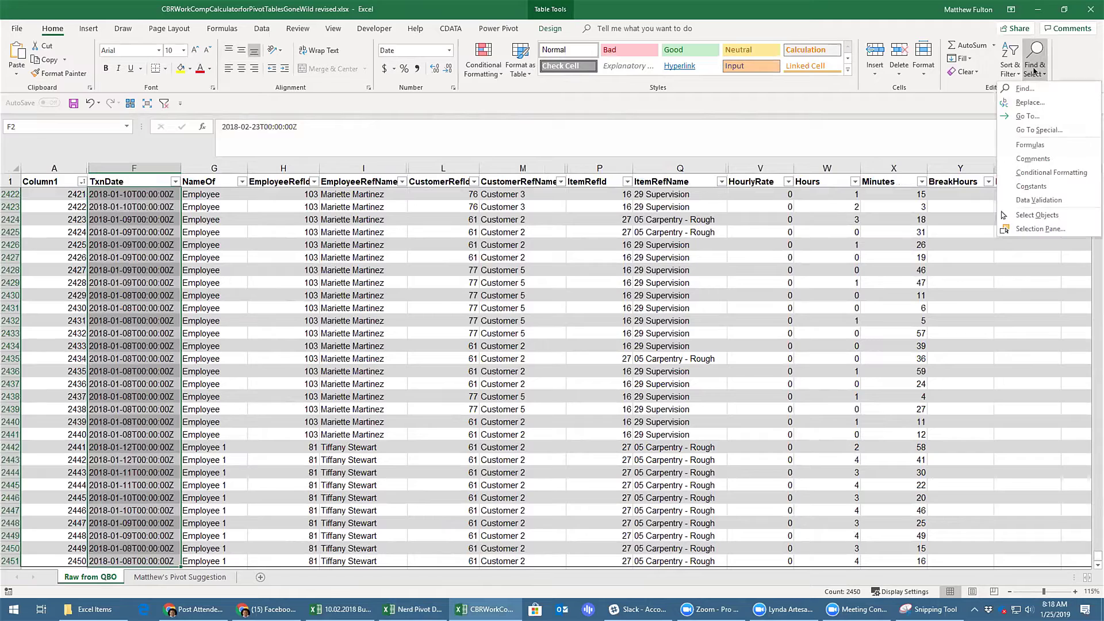
{"action": "left_click", "coordinate": [1030, 103]}
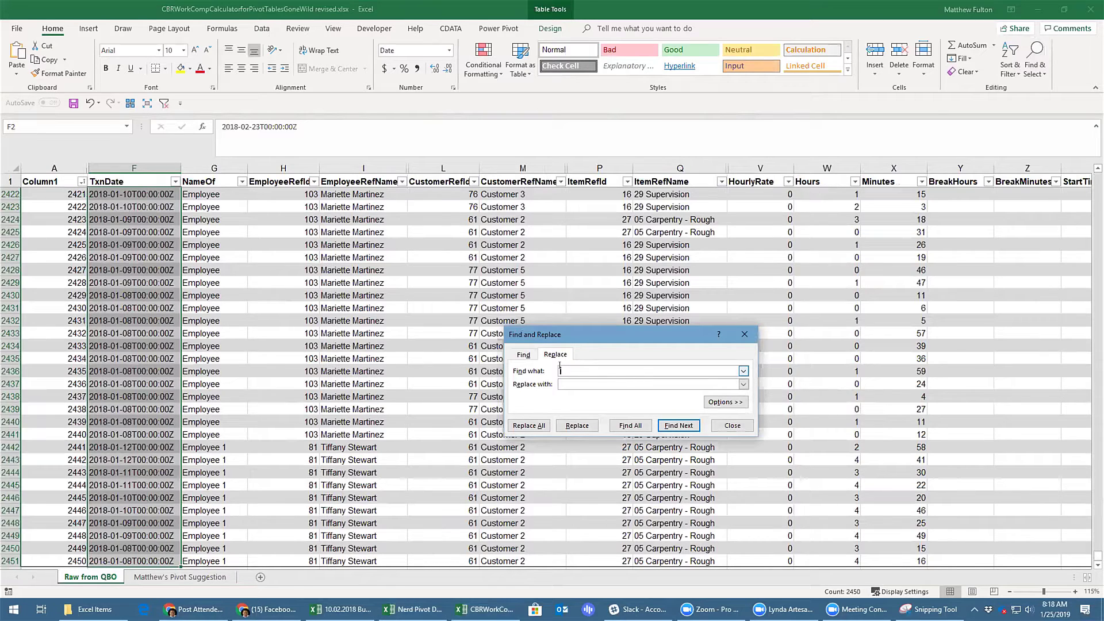
{"action": "type", "text": "Z"}
{"action": "left_click", "coordinate": [564, 384]}
{"action": "left_click", "coordinate": [527, 426]}
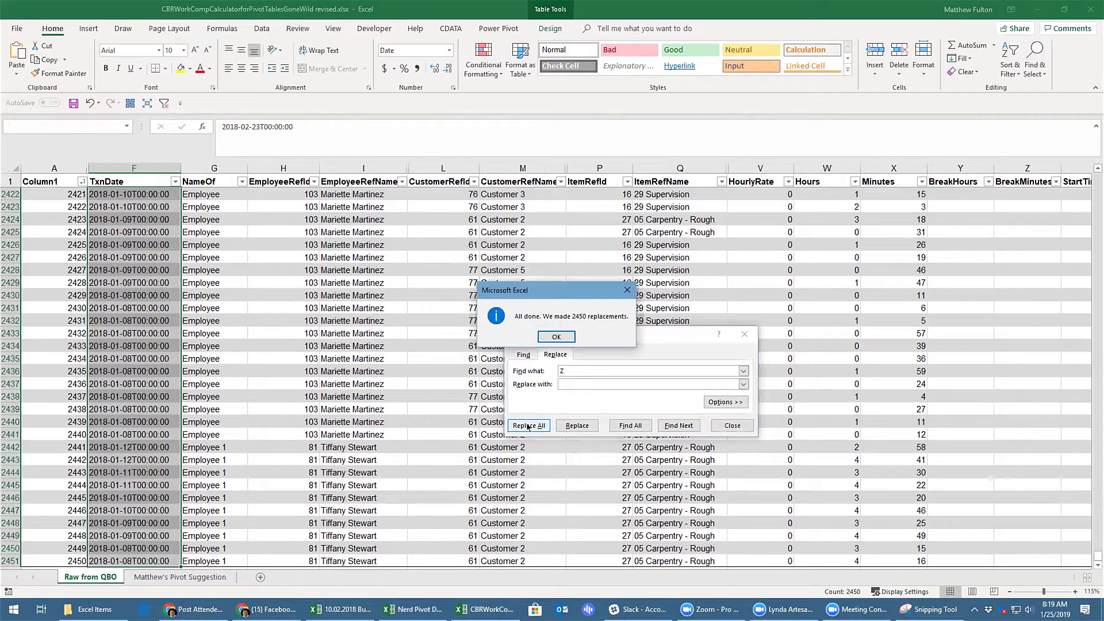
{"action": "left_click", "coordinate": [556, 337]}
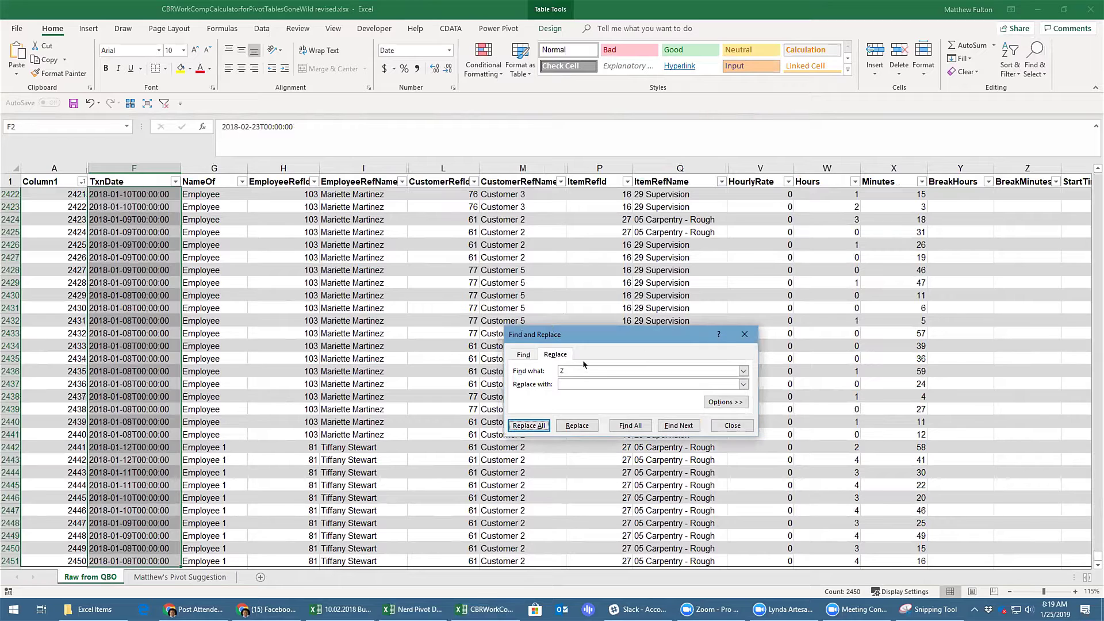
{"action": "left_click", "coordinate": [732, 425]}
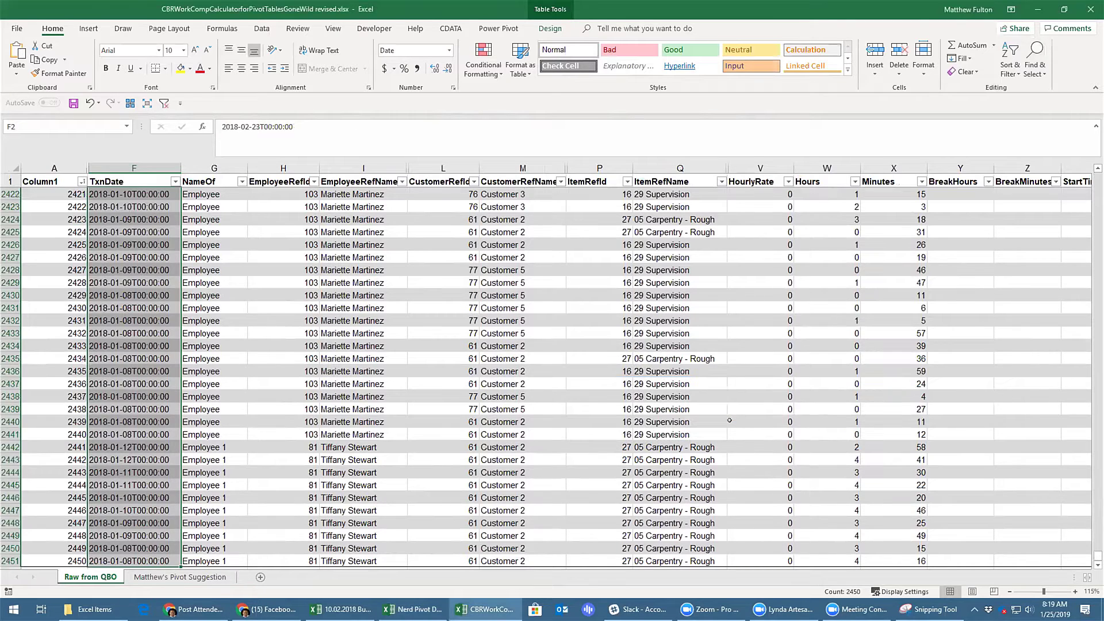
{"action": "key", "text": "ctrl+z"}
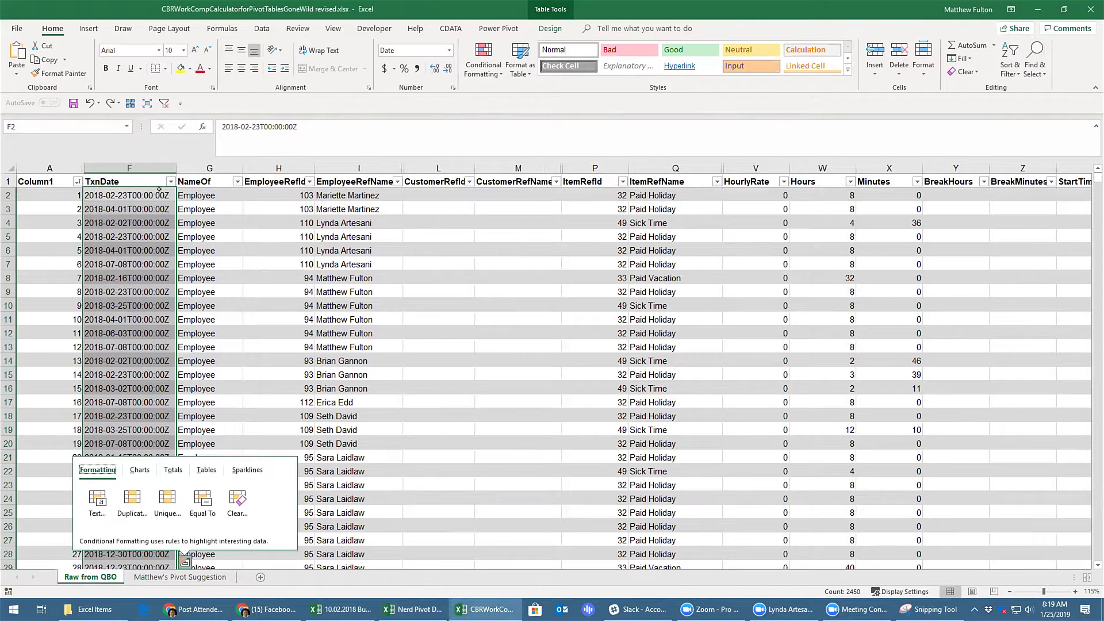
Set up a fixed-width Text to Columns split of all TxnDate values from F2 down, with a break just before the T.
{"action": "left_click", "coordinate": [160, 191]}
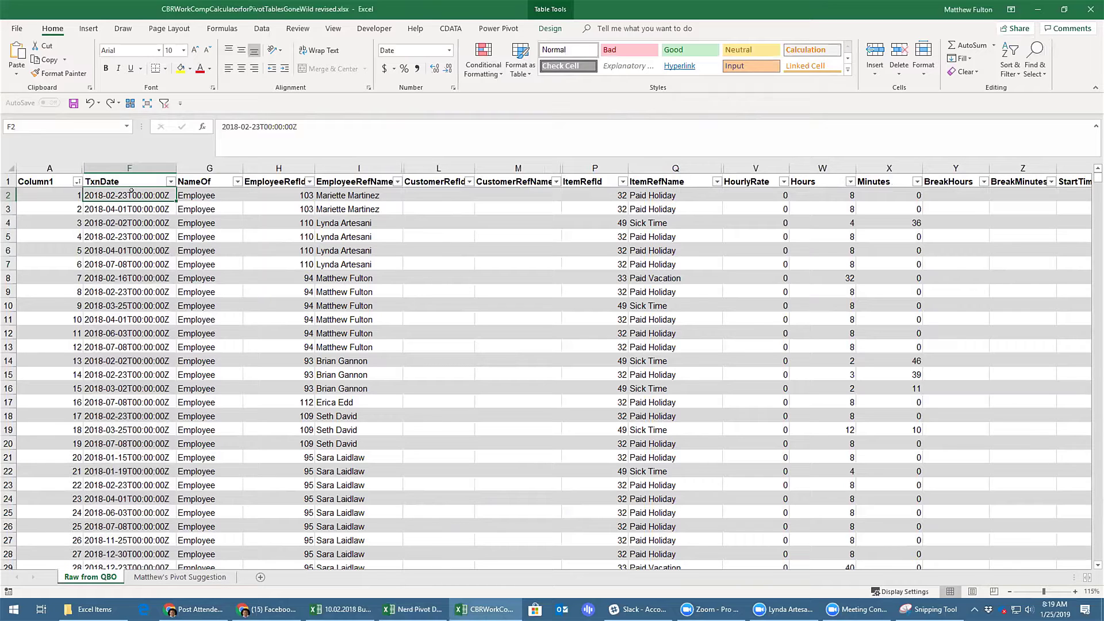
{"action": "key", "text": "End"}
{"action": "key", "text": "shift+Down"}
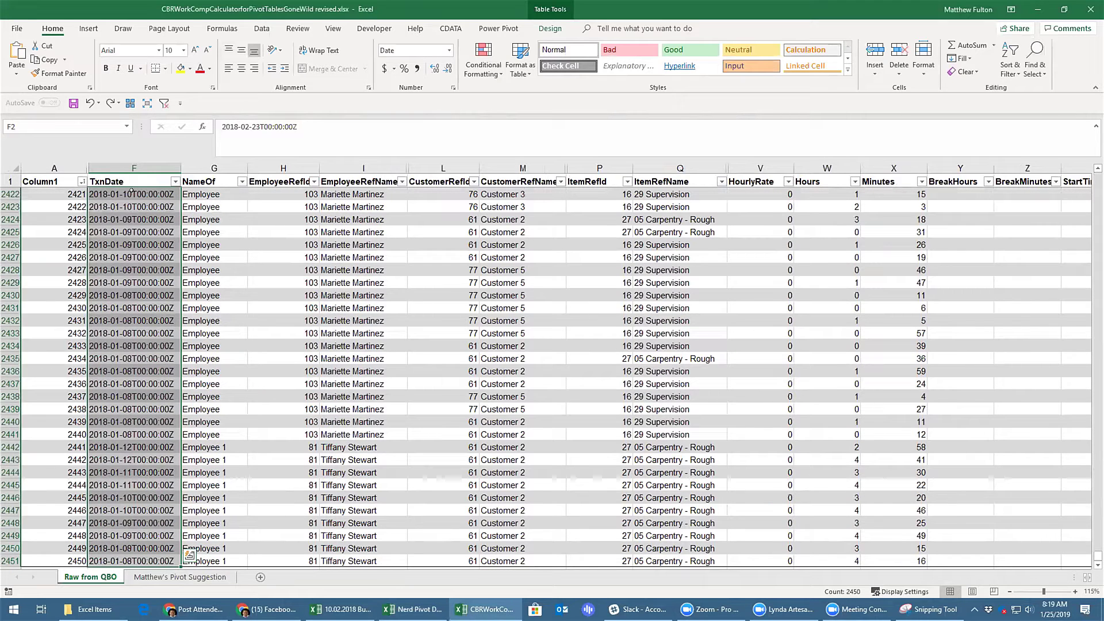
{"action": "key", "text": "ctrl+q"}
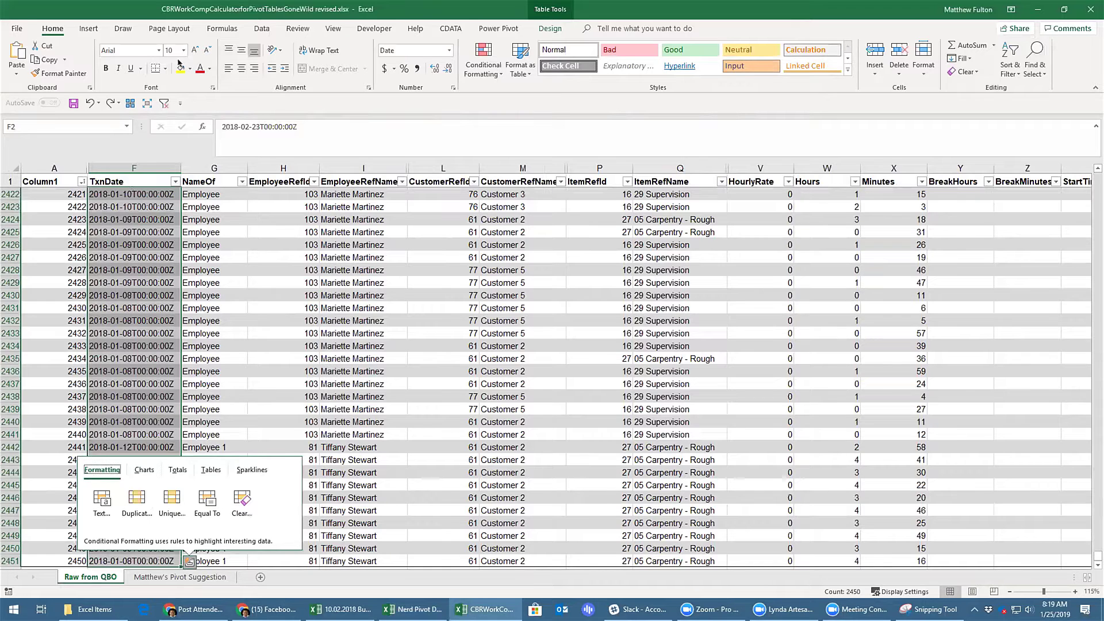
{"action": "left_click", "coordinate": [262, 29]}
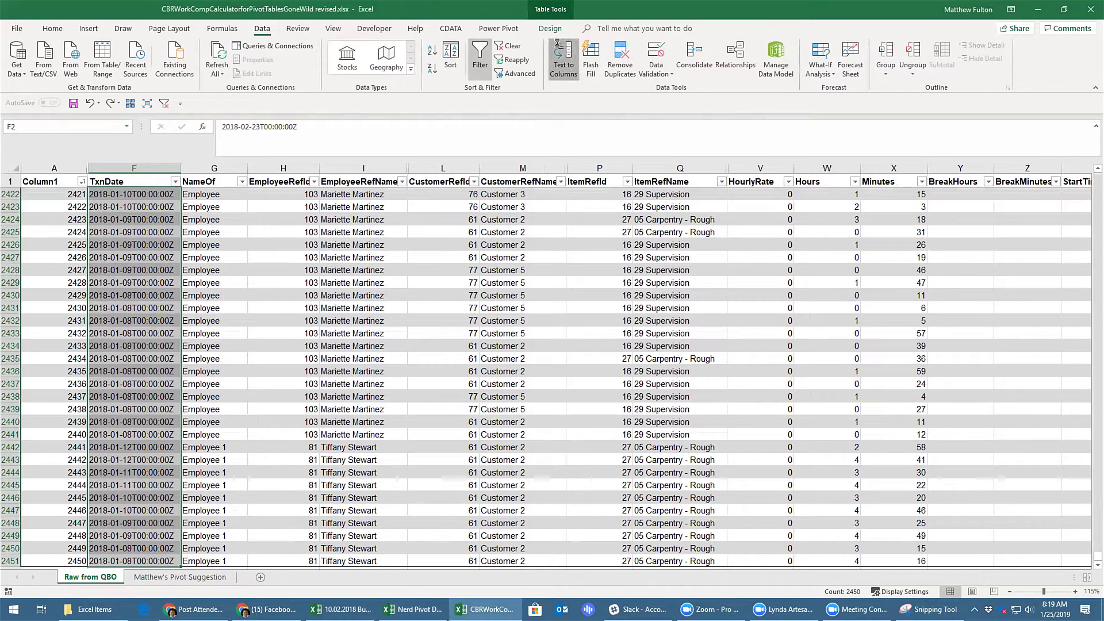
{"action": "left_click", "coordinate": [563, 57]}
{"action": "left_click", "coordinate": [521, 325]}
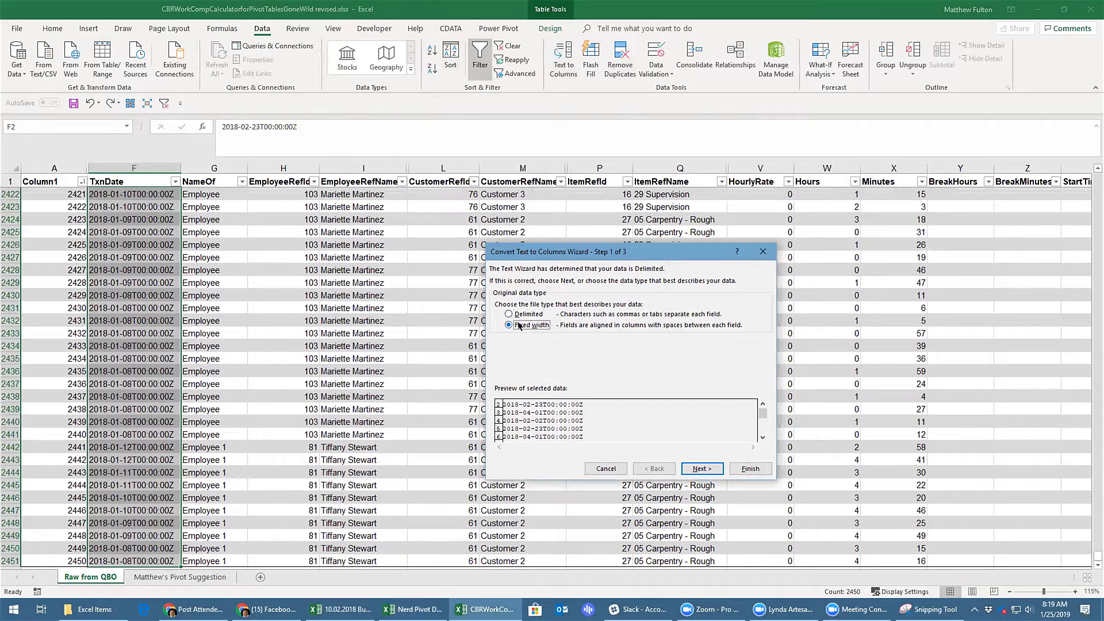
{"action": "left_click", "coordinate": [702, 472]}
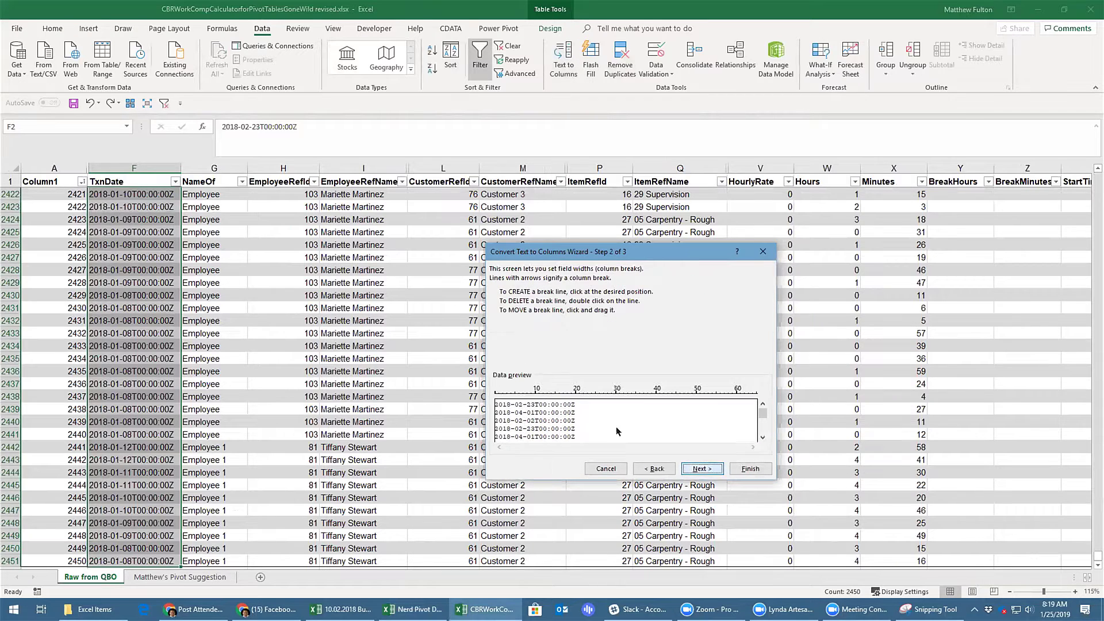
{"action": "left_click", "coordinate": [534, 397]}
{"action": "left_click", "coordinate": [698, 471]}
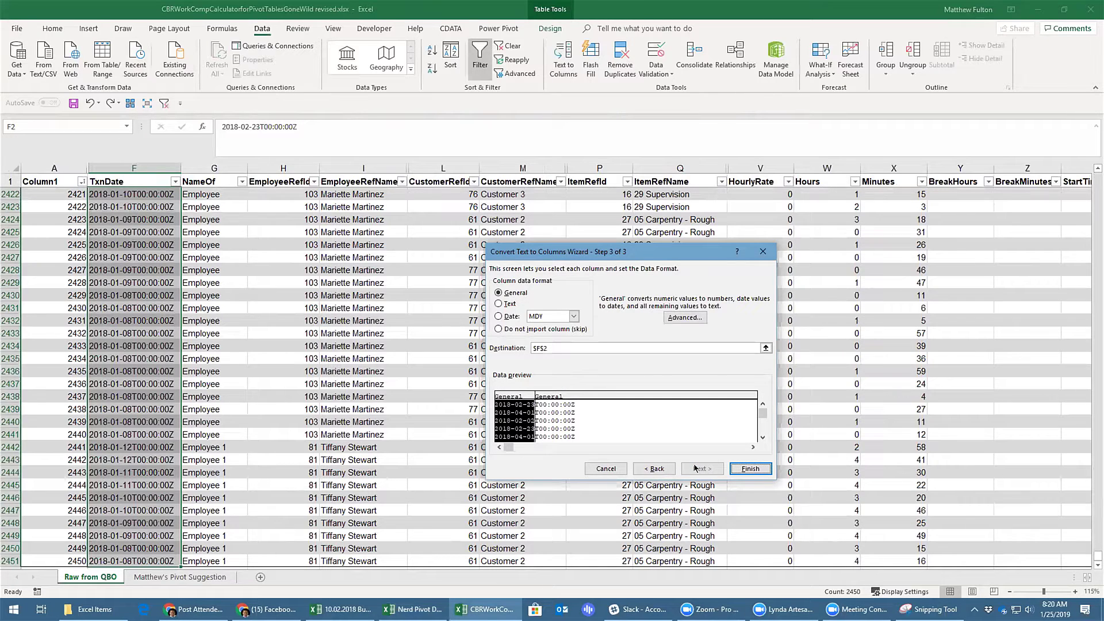
Exclude the time portion from the import and finish the Text to Columns conversion with destination $F$2.
{"action": "left_click", "coordinate": [573, 422]}
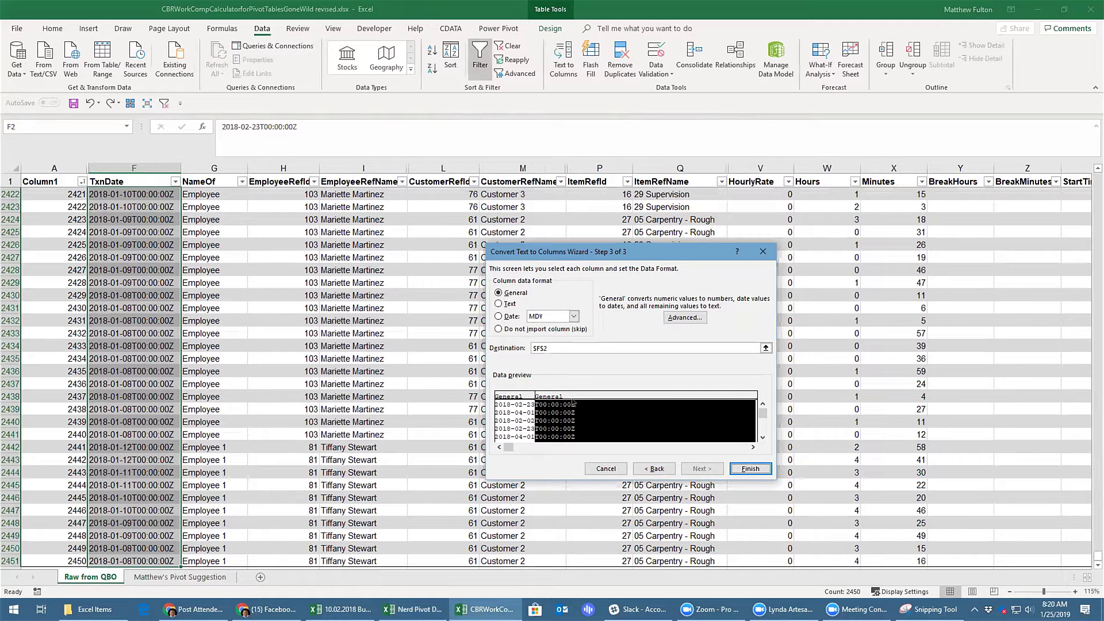
{"action": "left_click", "coordinate": [537, 328]}
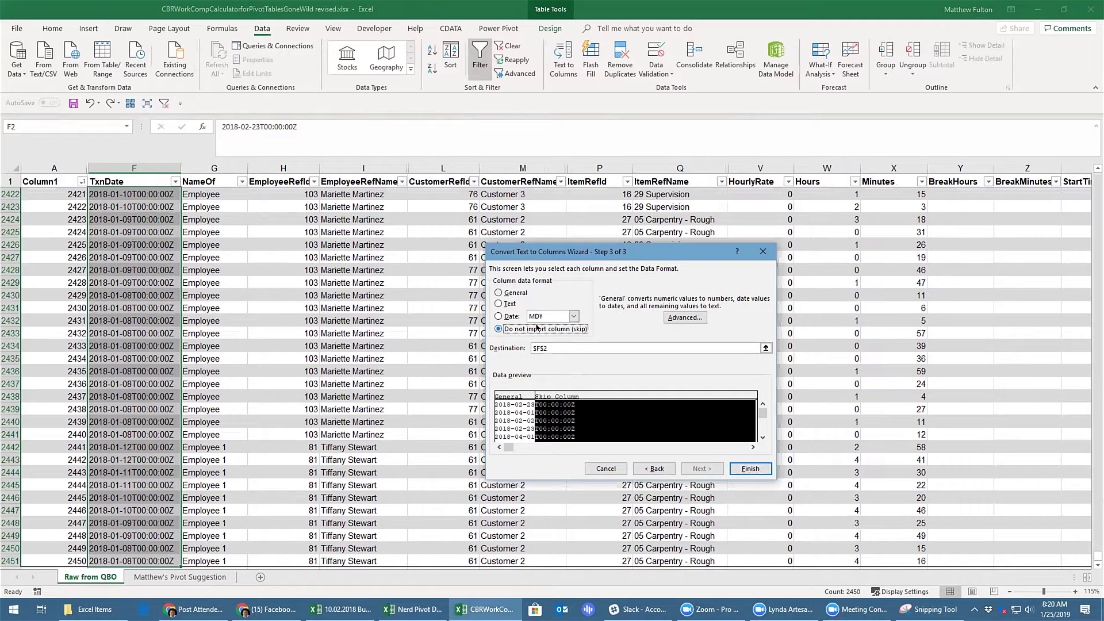
{"action": "left_click", "coordinate": [743, 466]}
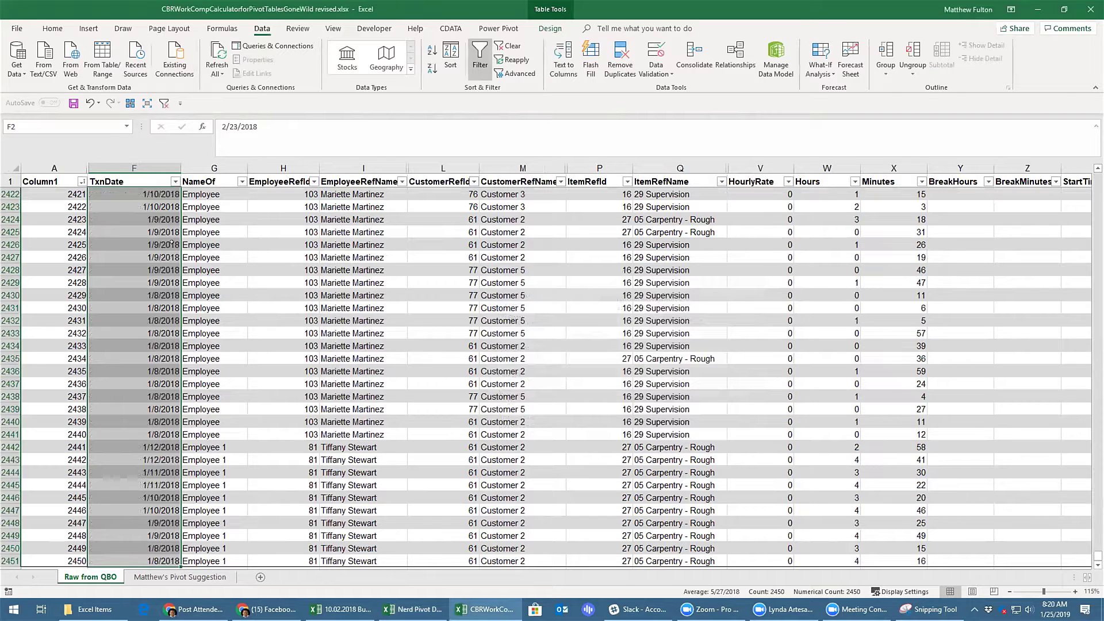
Format the TxnDate values with the 03/14/12 date type and check the date grouping in the column's filter options.
{"action": "key", "text": "ctrl+1"}
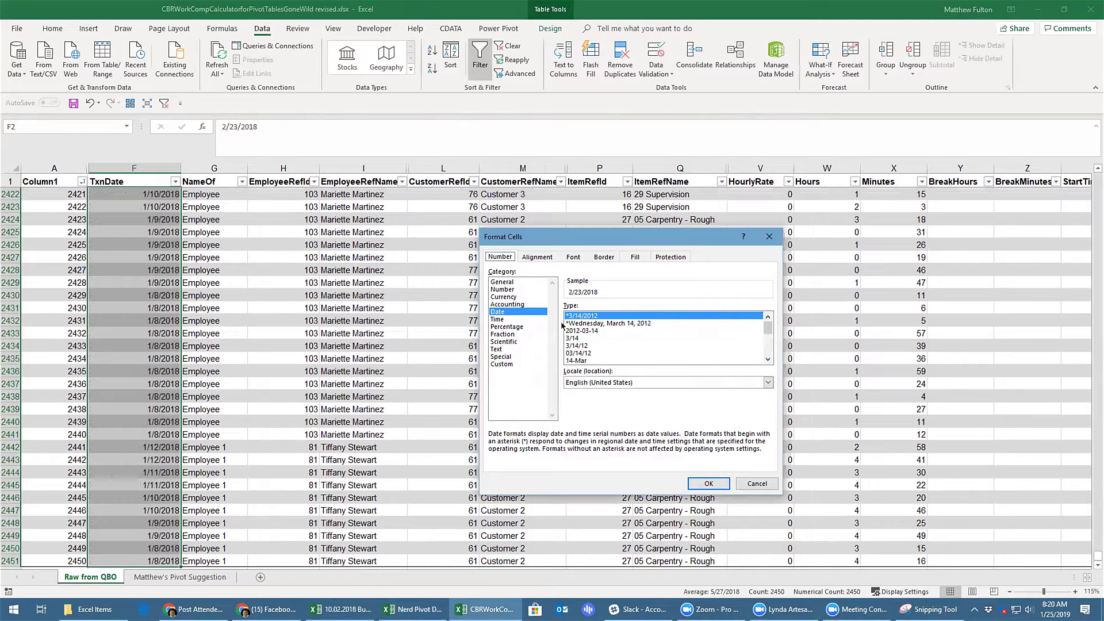
{"action": "left_click", "coordinate": [590, 353]}
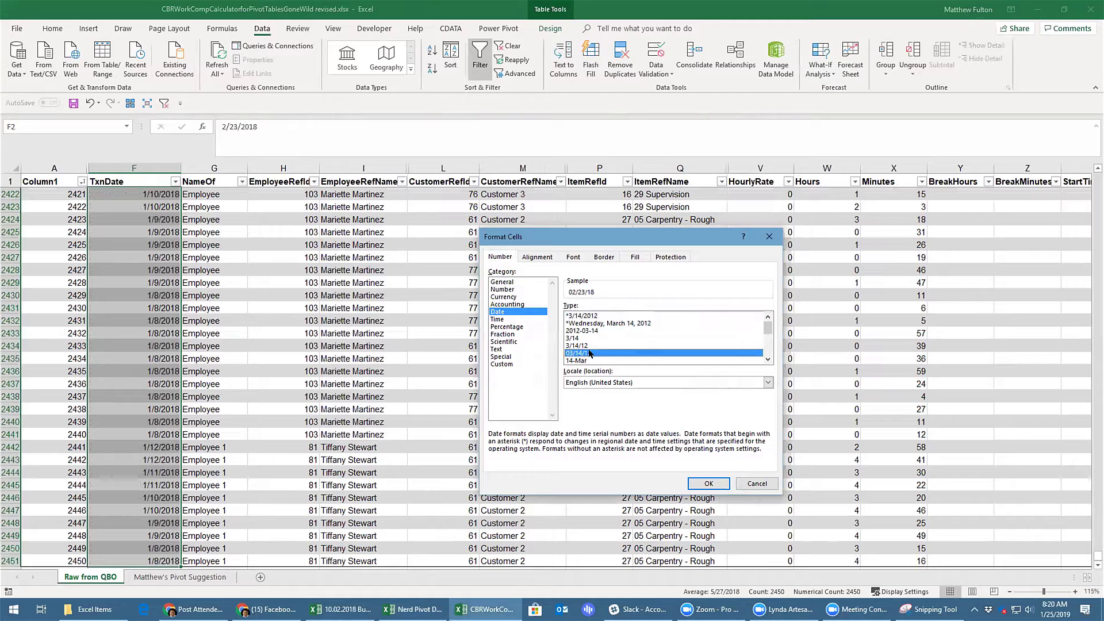
{"action": "left_click", "coordinate": [710, 484]}
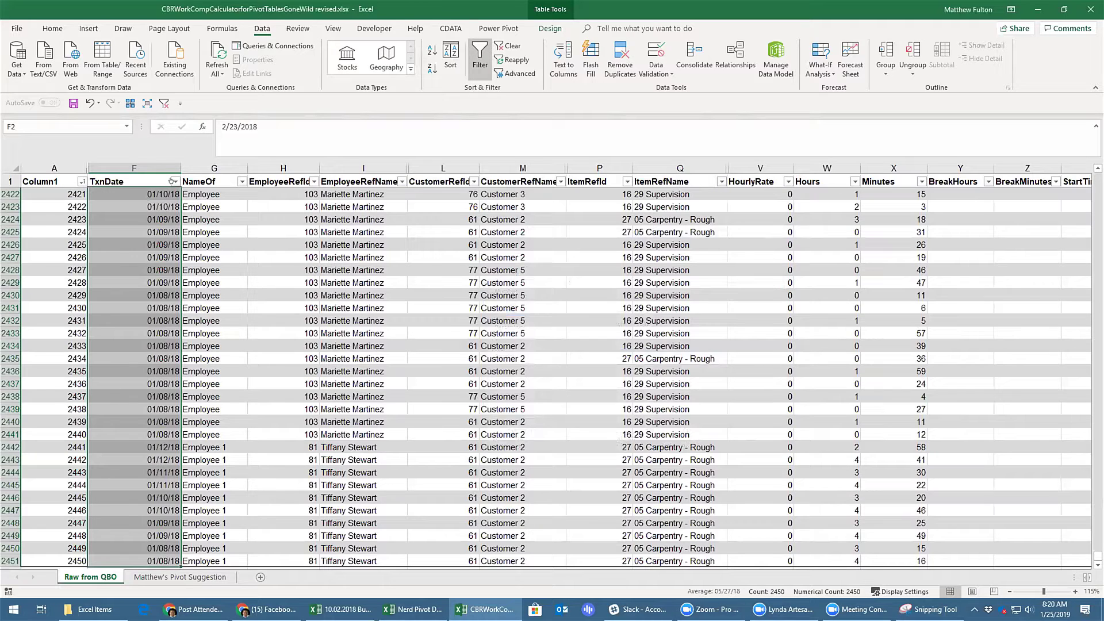
{"action": "left_click", "coordinate": [175, 182]}
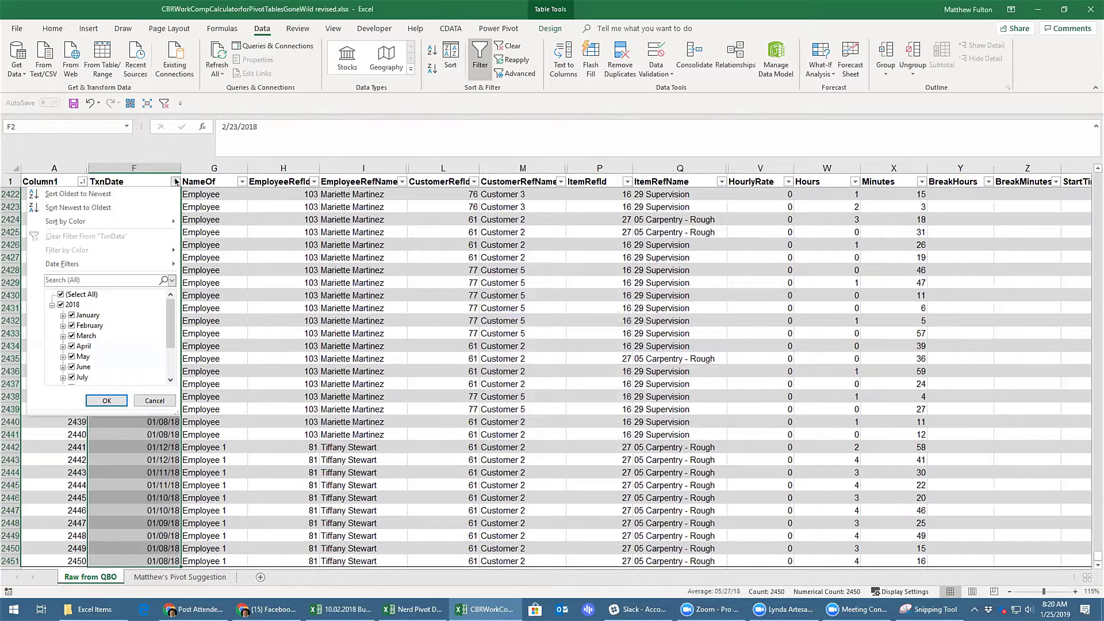
{"action": "left_click", "coordinate": [175, 182]}
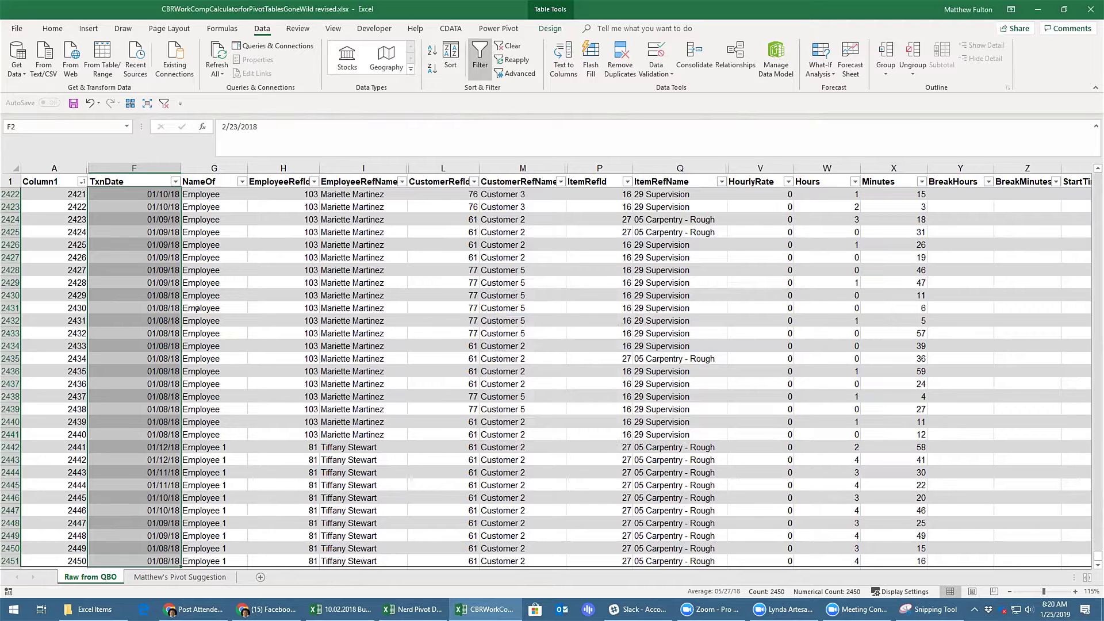
Open the pivot suggestion sheet, hide its field list and select the Jan column heading.
{"action": "left_click", "coordinate": [215, 578]}
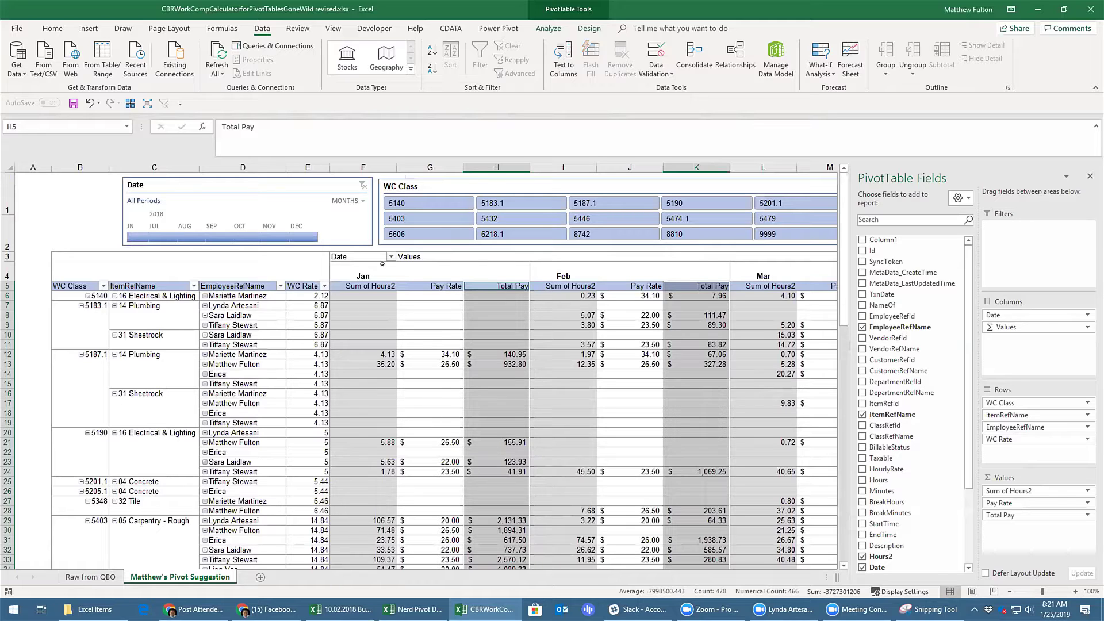
{"action": "left_click", "coordinate": [1090, 176]}
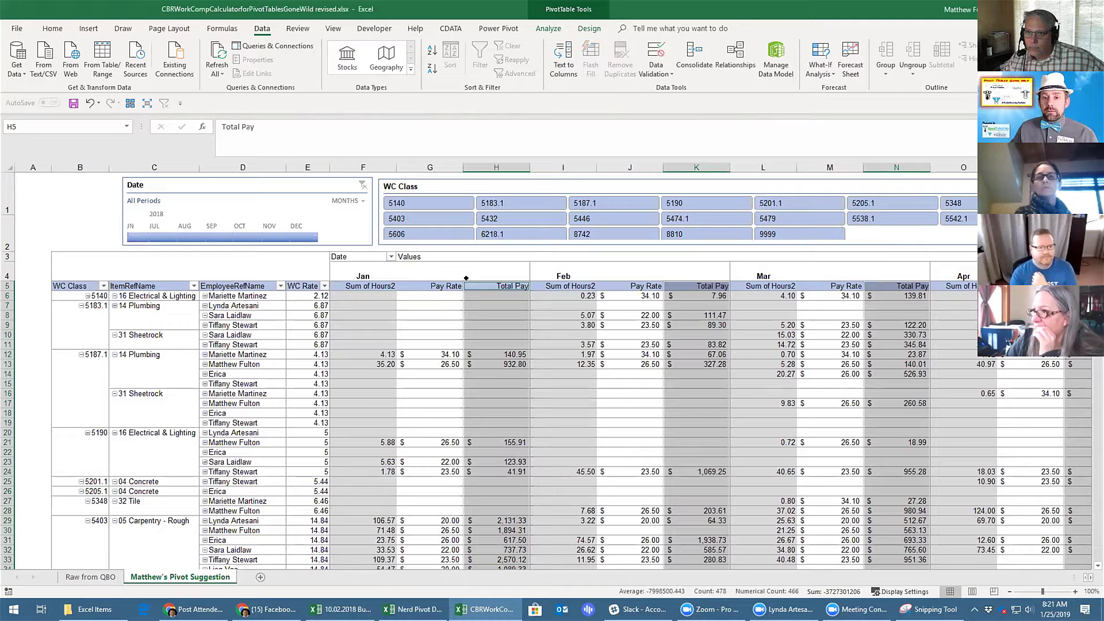
{"action": "left_click", "coordinate": [424, 263]}
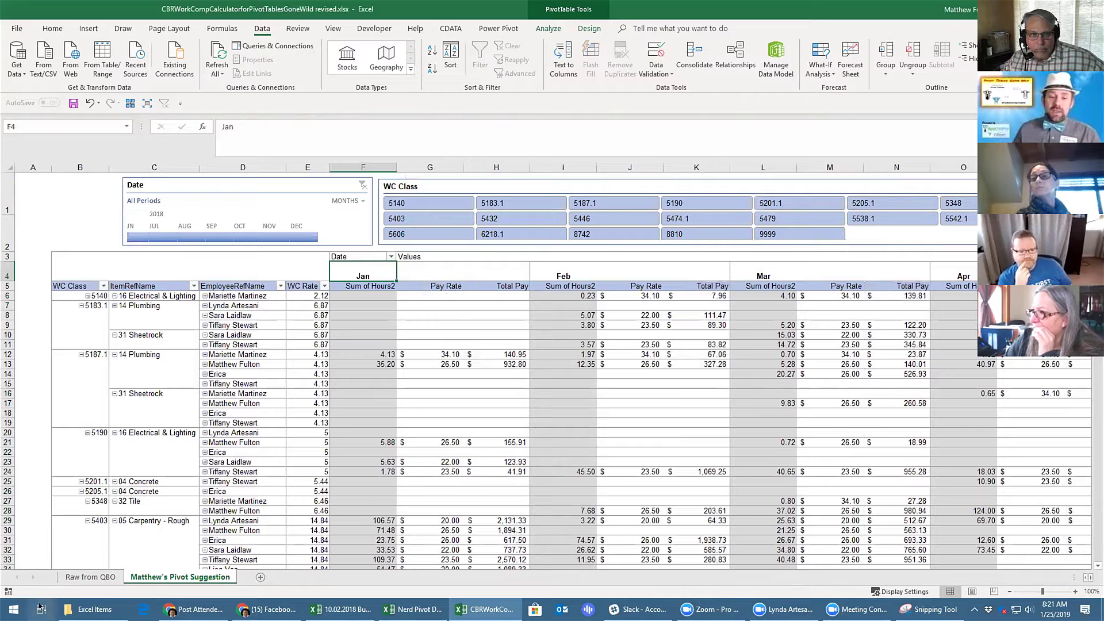
Recheck the TxnDate column's filter options on the Raw from QBO sheet and dismiss them unchanged.
{"action": "left_click", "coordinate": [90, 577]}
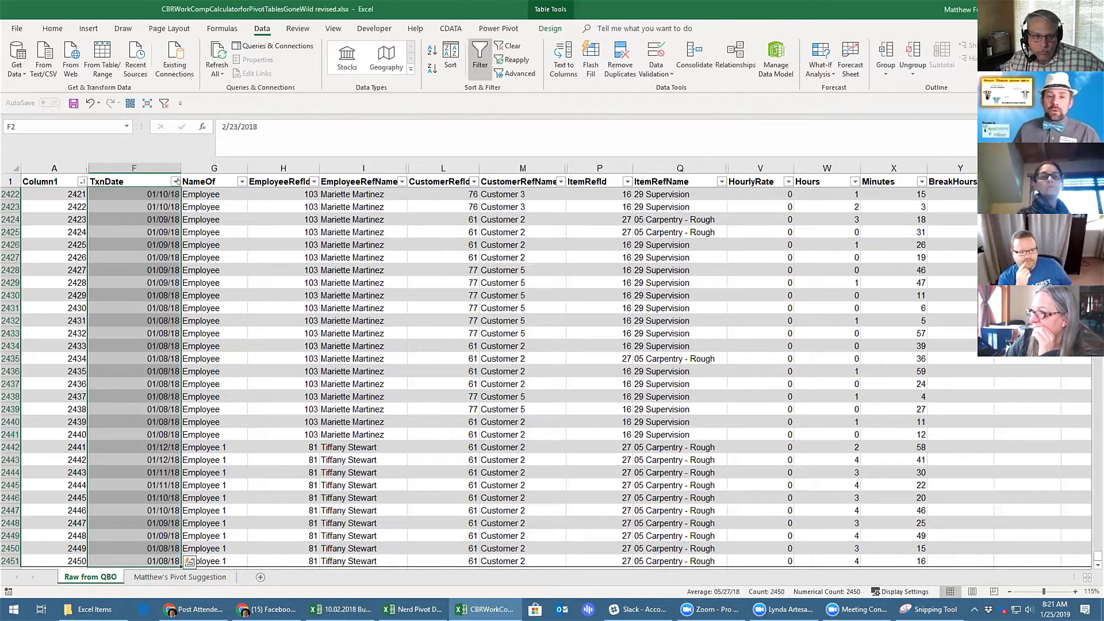
{"action": "left_click", "coordinate": [175, 182]}
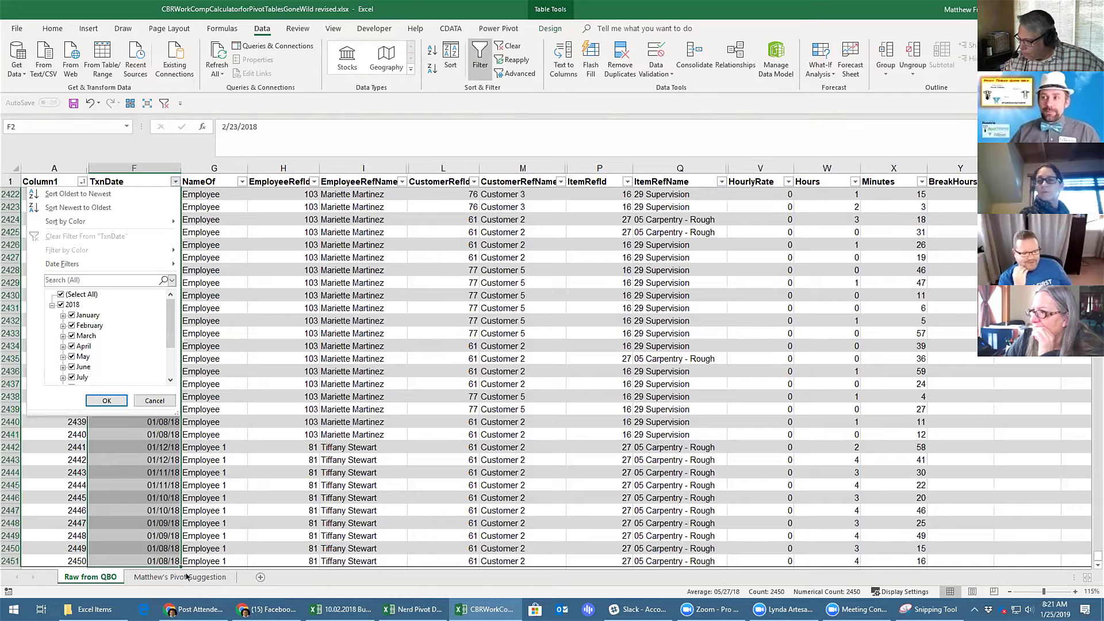
{"action": "key", "text": "Escape"}
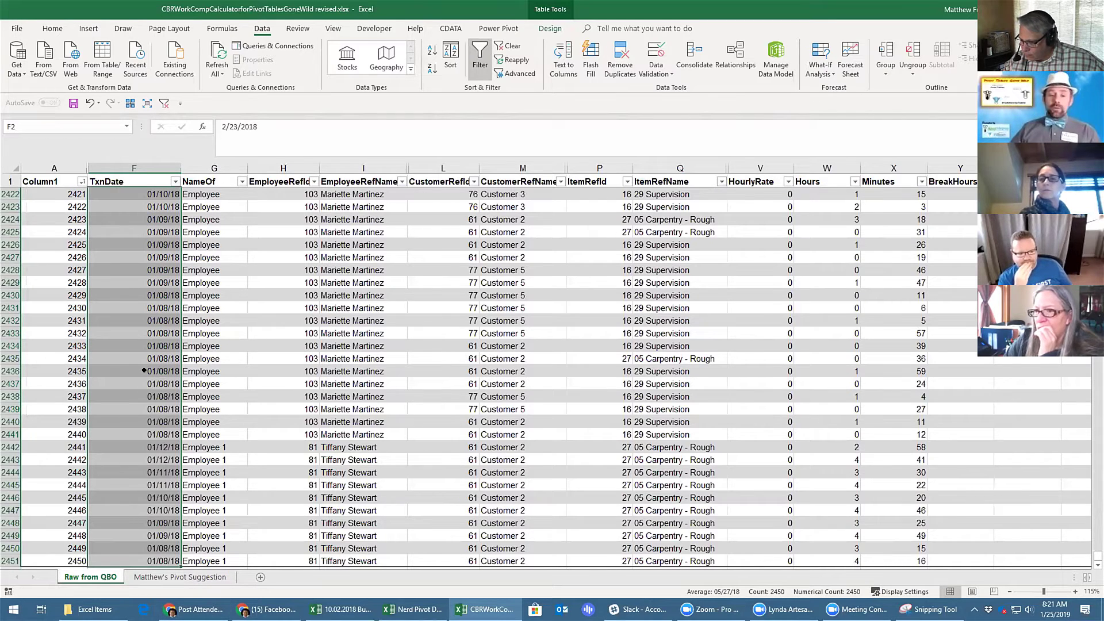
Examine the pivot table's WC Class, ItemRefName and EmployeeRefName rows across the monthly hours and pay columns.
{"action": "left_click", "coordinate": [180, 577]}
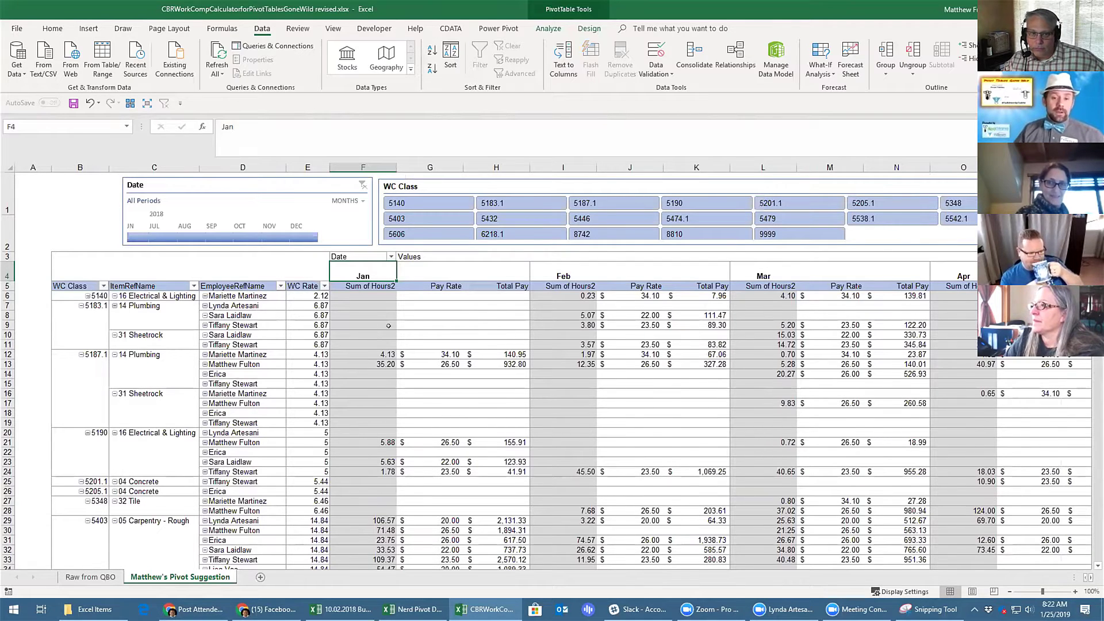
{"action": "scroll", "coordinate": [388, 326], "scroll_direction": "down", "scroll_amount": 2}
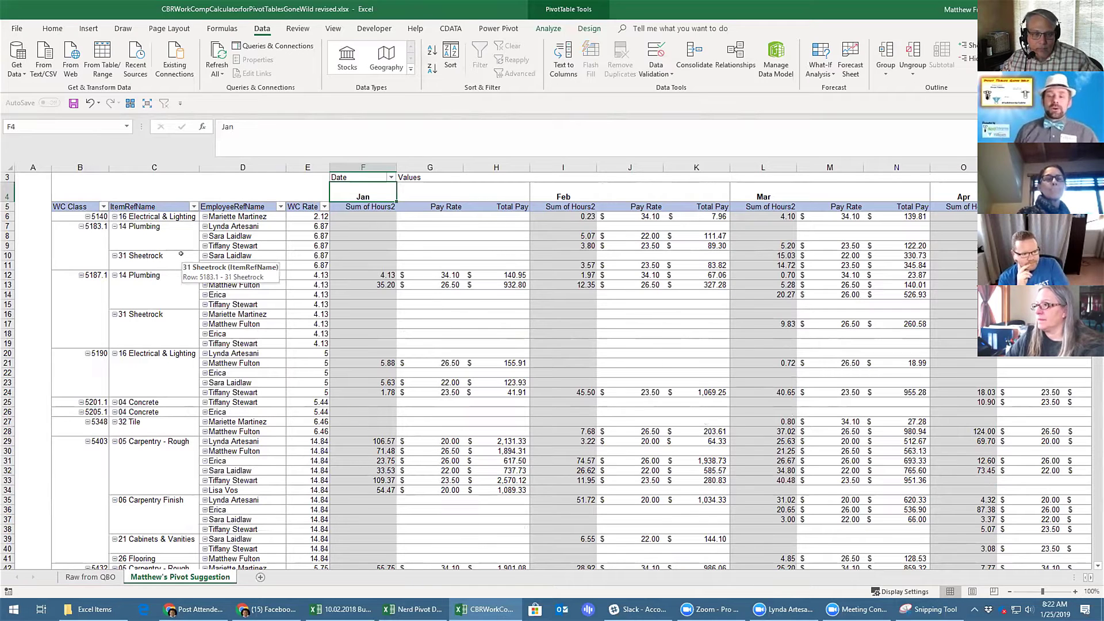
{"action": "left_click", "coordinate": [135, 281]}
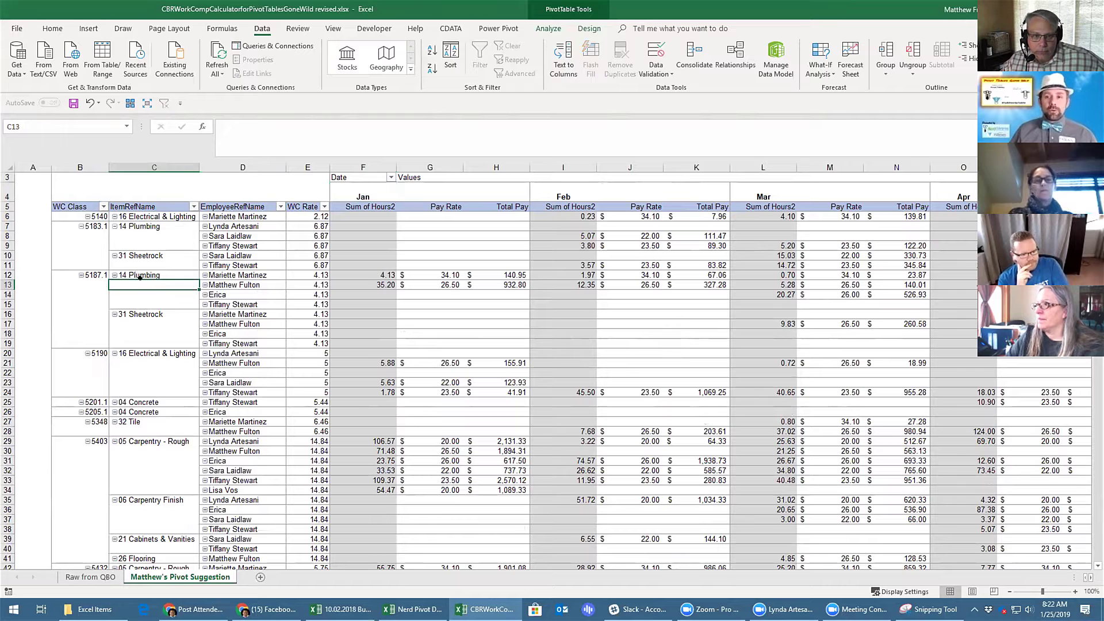
{"action": "left_click", "coordinate": [583, 7]}
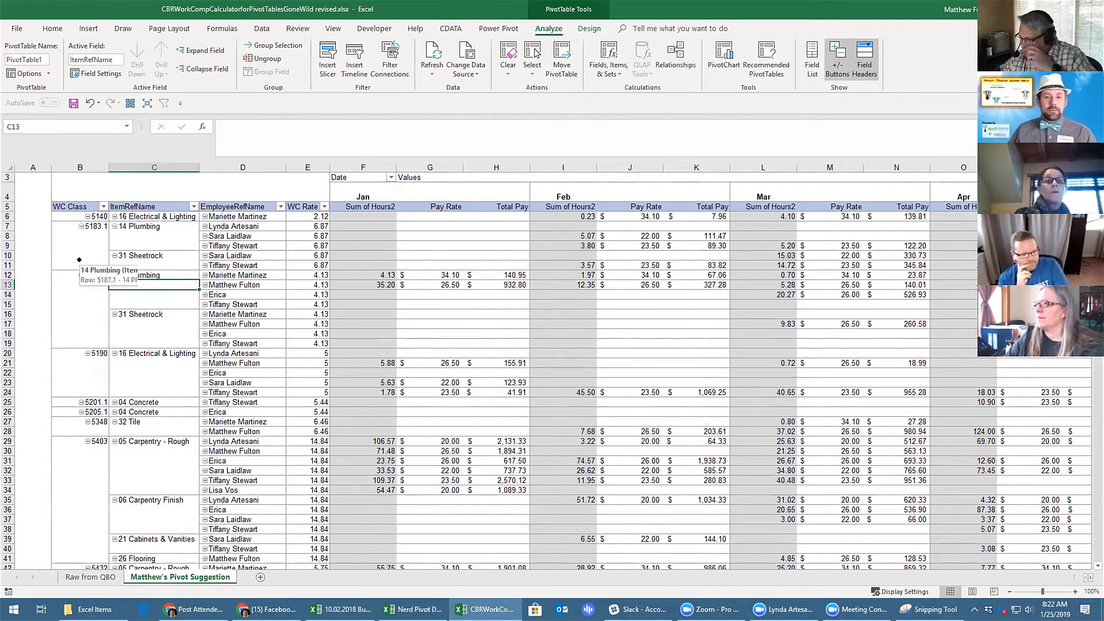
{"action": "scroll", "coordinate": [79, 260], "scroll_direction": "down", "scroll_amount": 1}
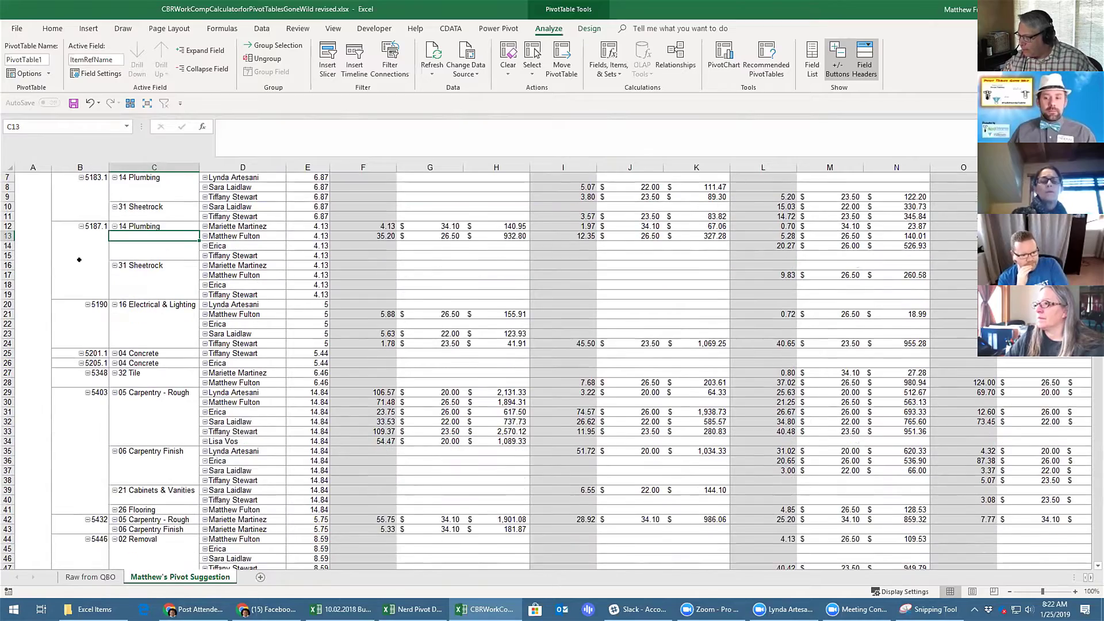
{"action": "scroll", "coordinate": [79, 260], "scroll_direction": "down", "scroll_amount": 3, "text": "ctrl"}
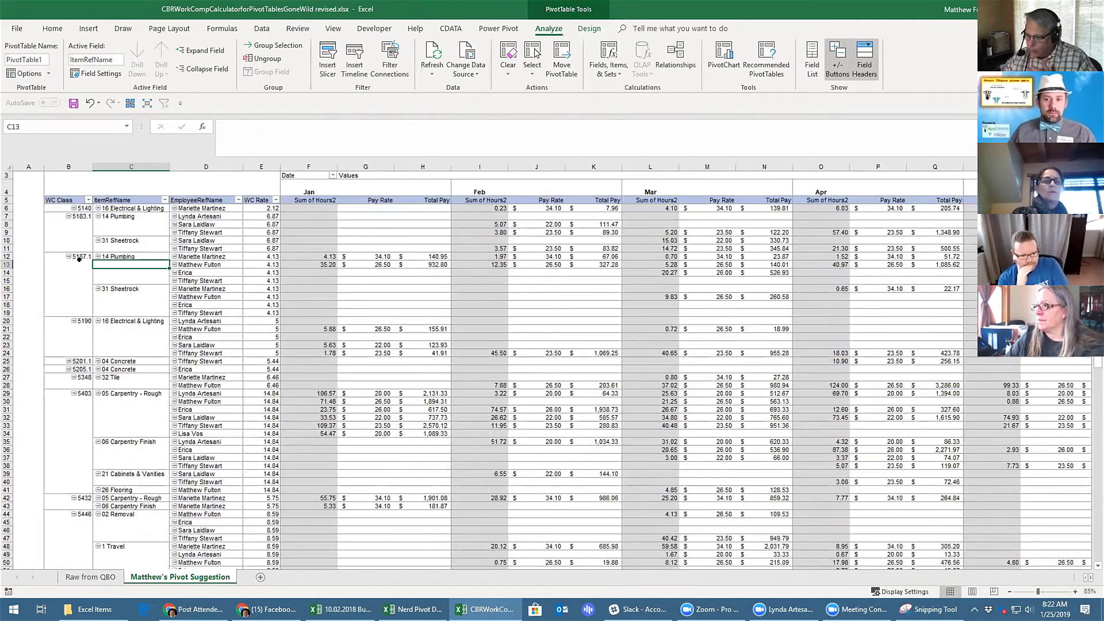
{"action": "scroll", "coordinate": [73, 257], "scroll_direction": "down", "scroll_amount": 1, "text": "ctrl"}
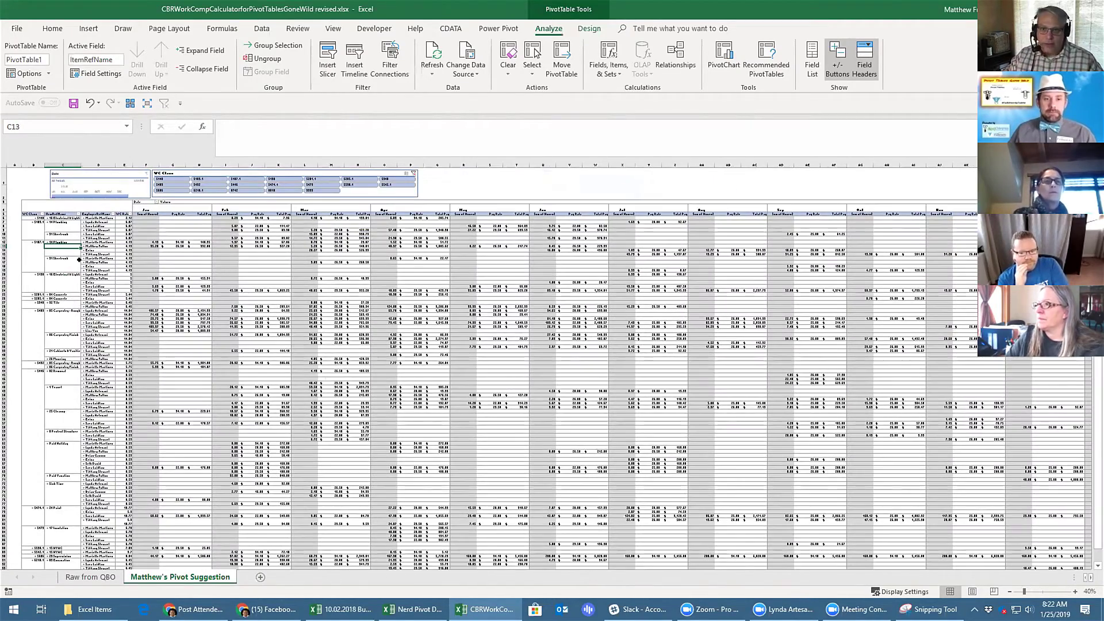
{"action": "scroll", "coordinate": [79, 260], "scroll_direction": "up", "scroll_amount": 3, "text": "ctrl"}
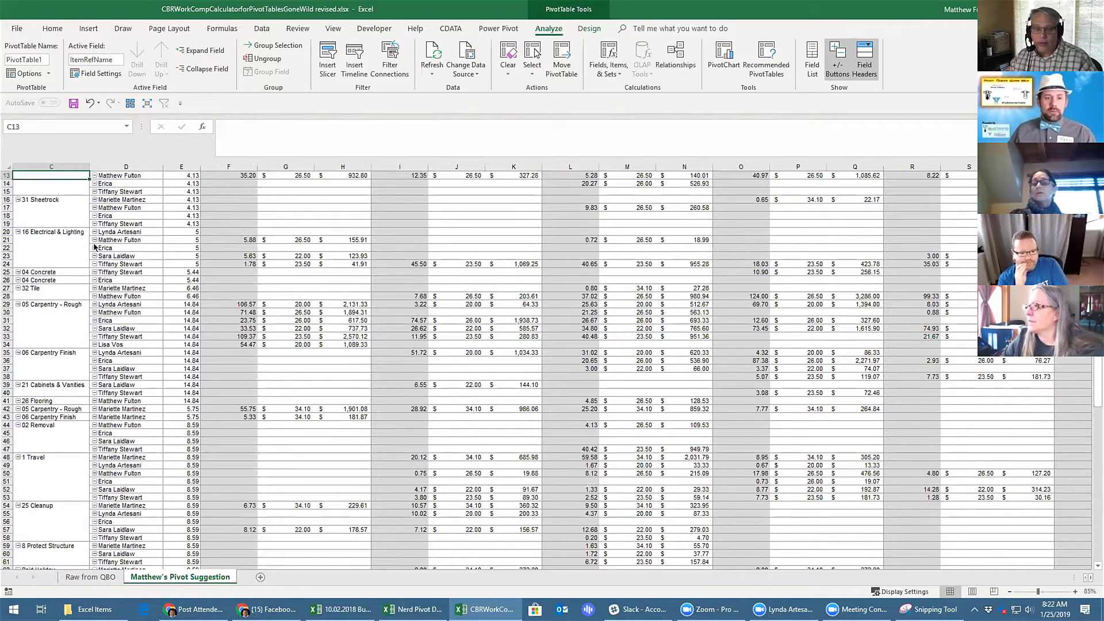
{"action": "left_click", "coordinate": [95, 247]}
{"action": "left_click", "coordinate": [95, 248]}
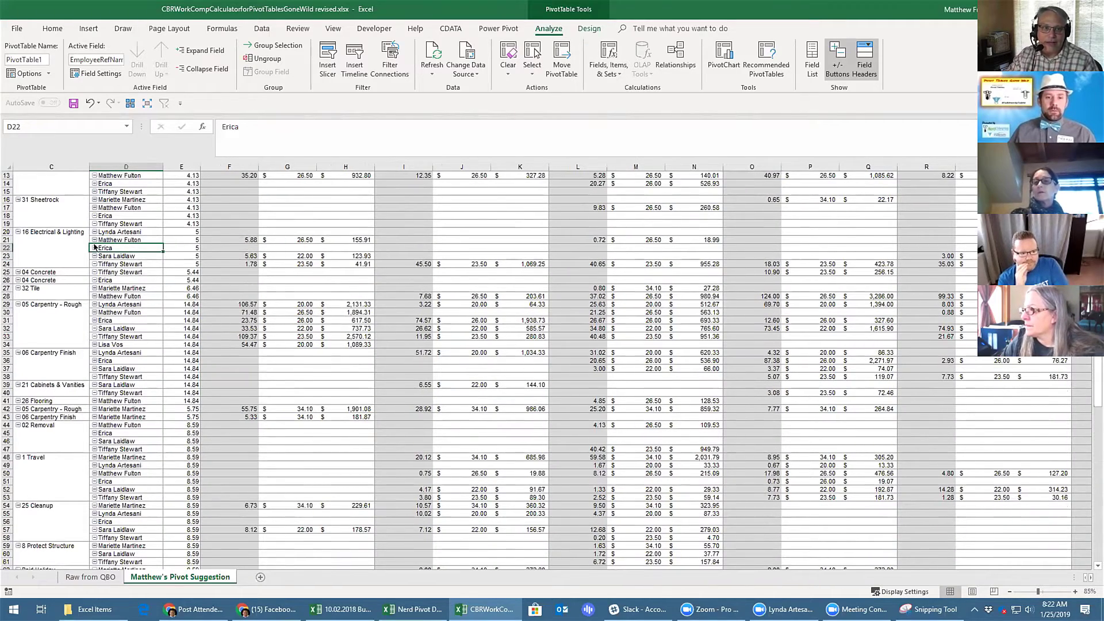
{"action": "scroll", "coordinate": [95, 247], "scroll_direction": "up", "scroll_amount": 4}
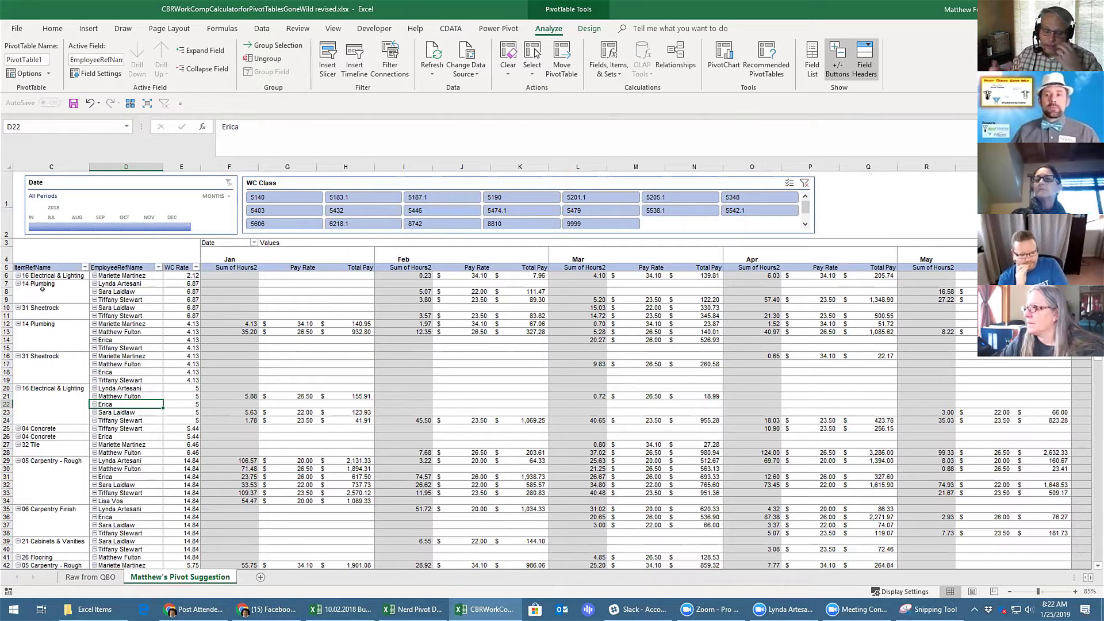
Show the PivotTable field list and add EmployeeRefId as a row field after WC Rate.
{"action": "left_click", "coordinate": [811, 52]}
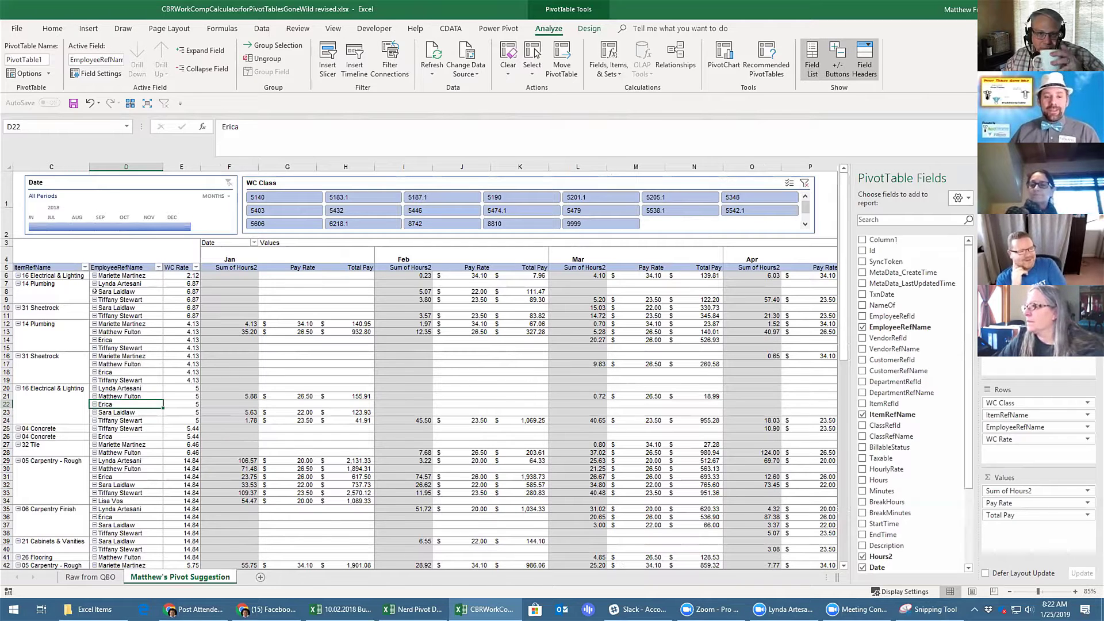
{"action": "left_click", "coordinate": [50, 291]}
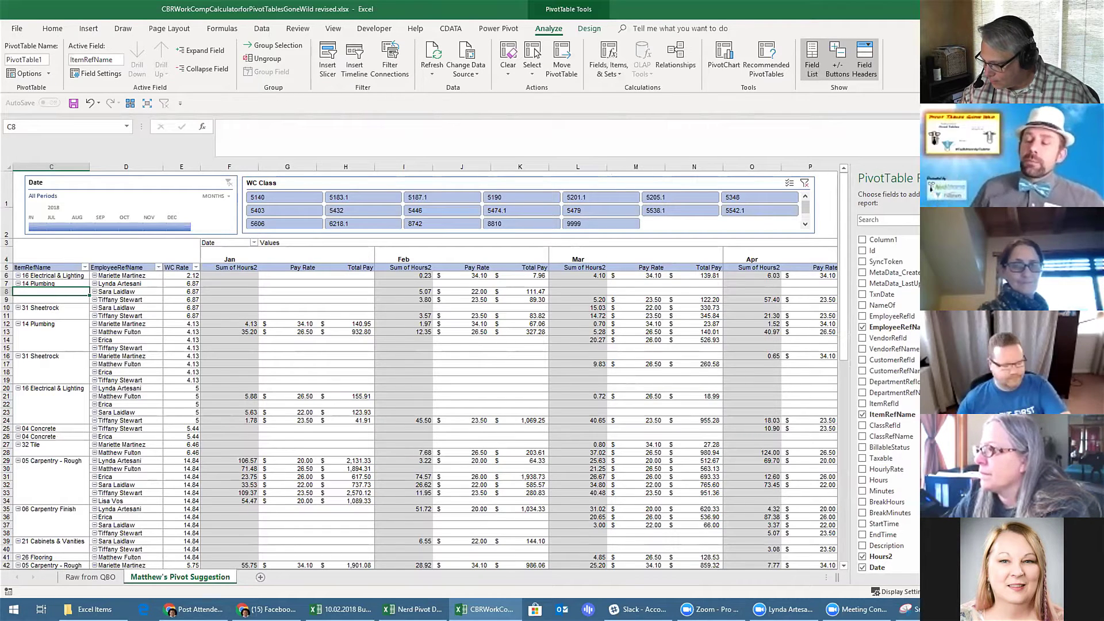
{"action": "left_click", "coordinate": [863, 317]}
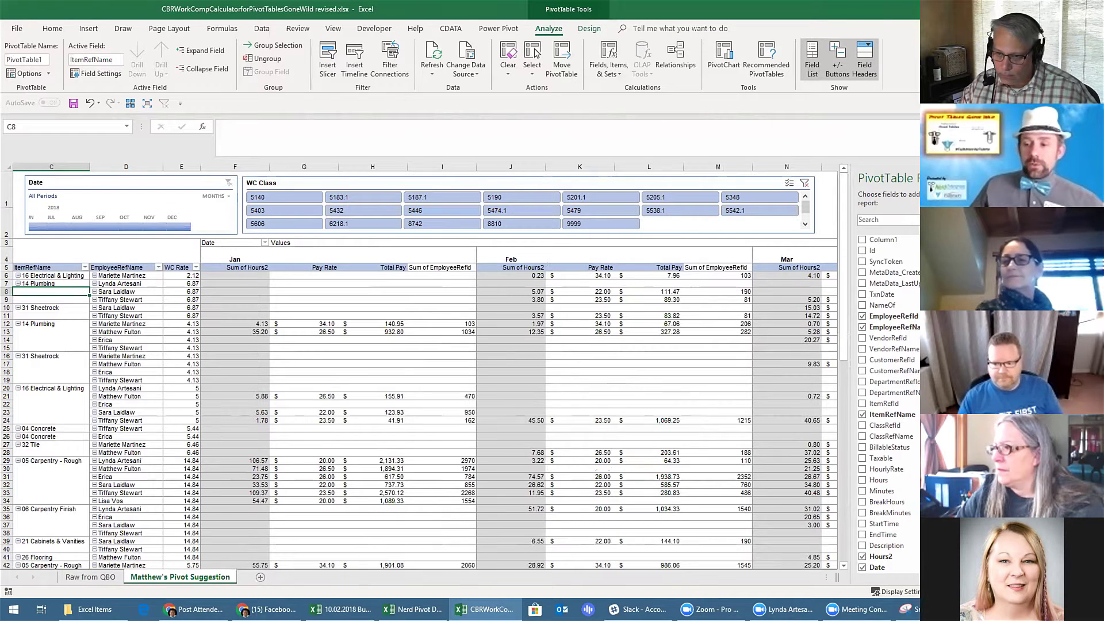
{"action": "left_click_drag", "start_coordinate": [1012, 534], "coordinate": [1001, 448]}
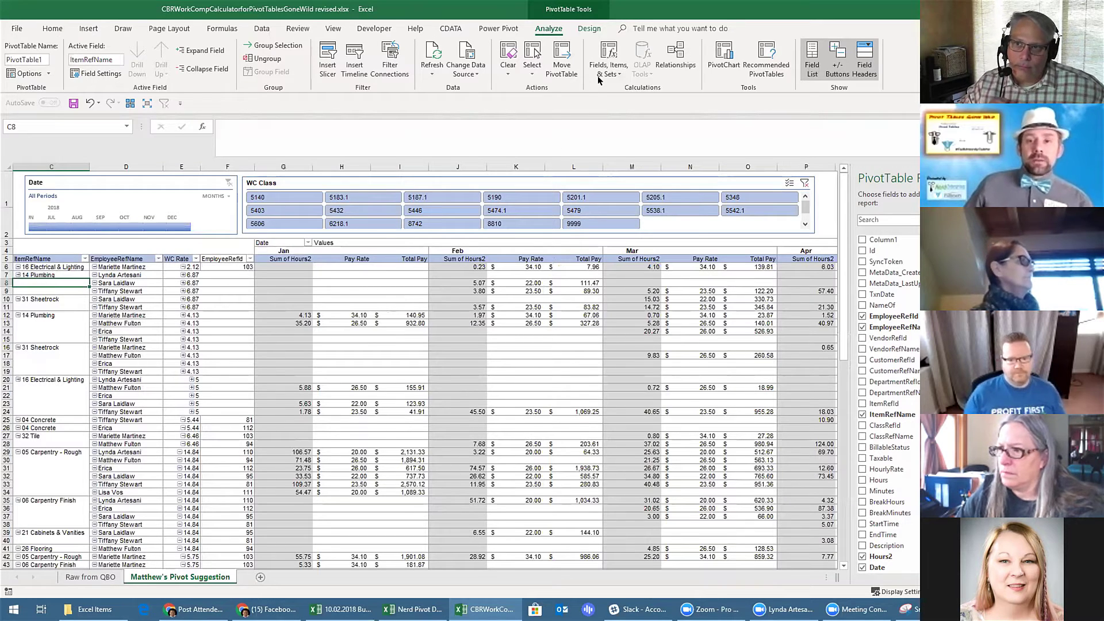
Try the pivot table's report layout in compact form, followed by outline form.
{"action": "left_click", "coordinate": [591, 27]}
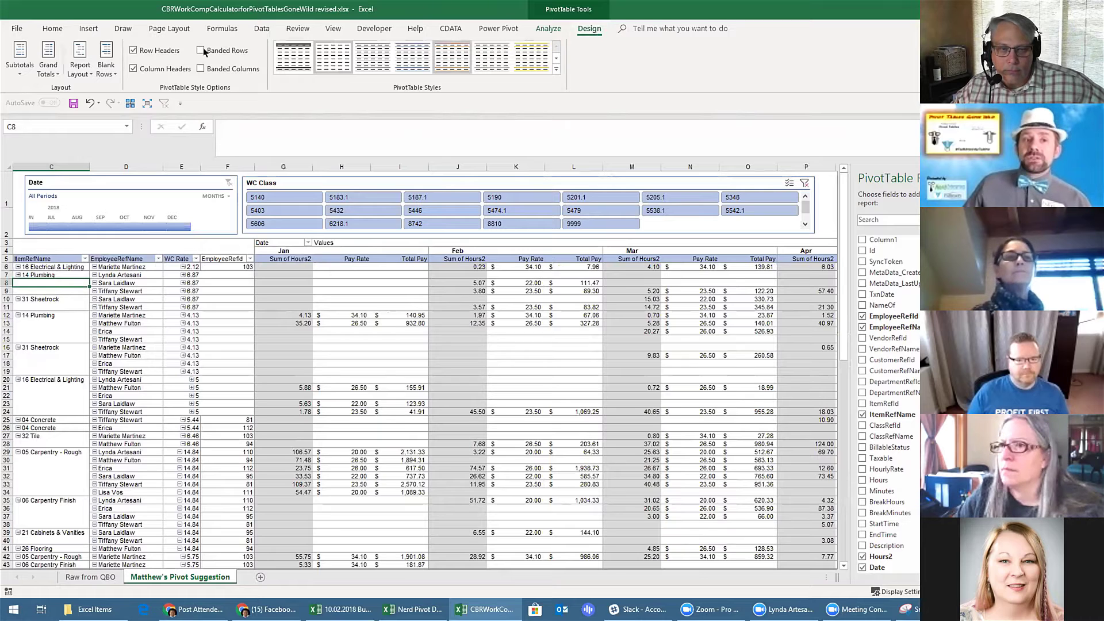
{"action": "left_click", "coordinate": [79, 74]}
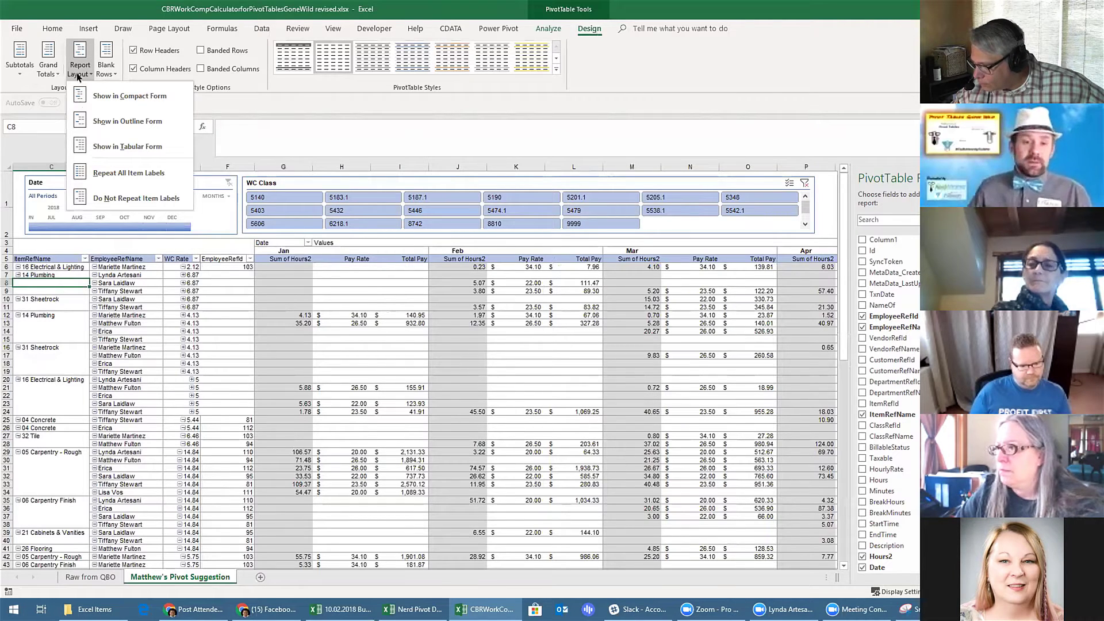
{"action": "left_click", "coordinate": [124, 96]}
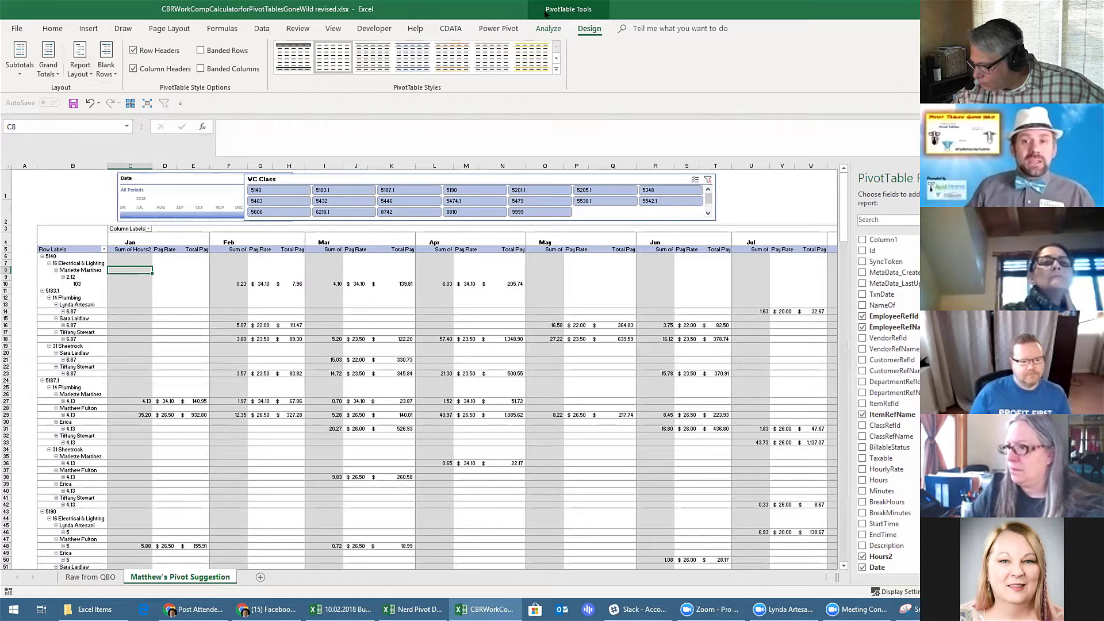
{"action": "left_click", "coordinate": [79, 71]}
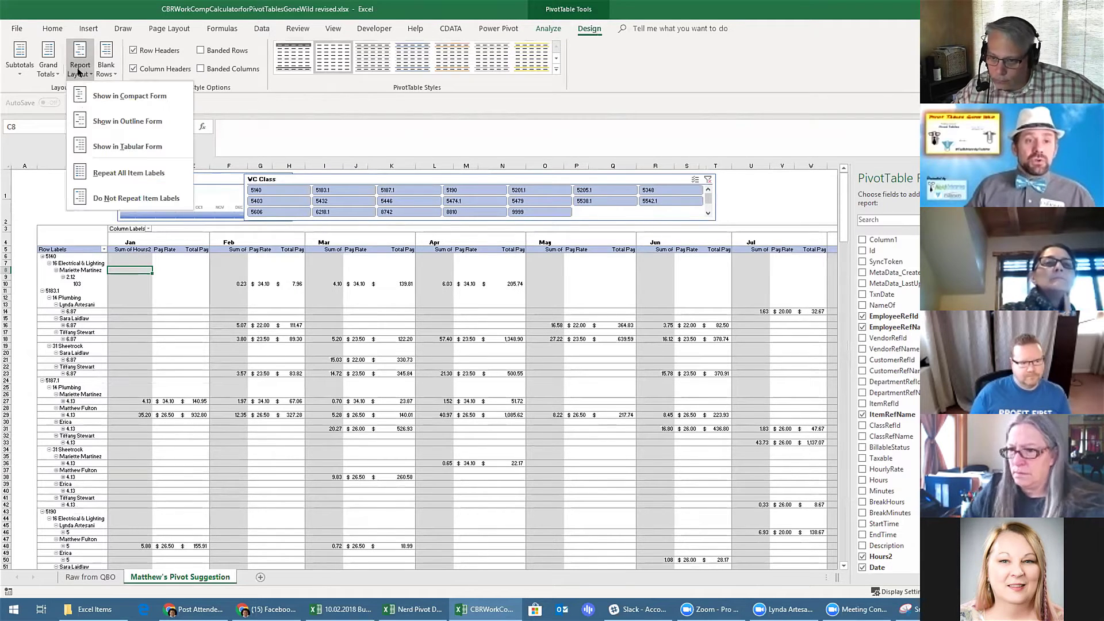
{"action": "left_click", "coordinate": [91, 119]}
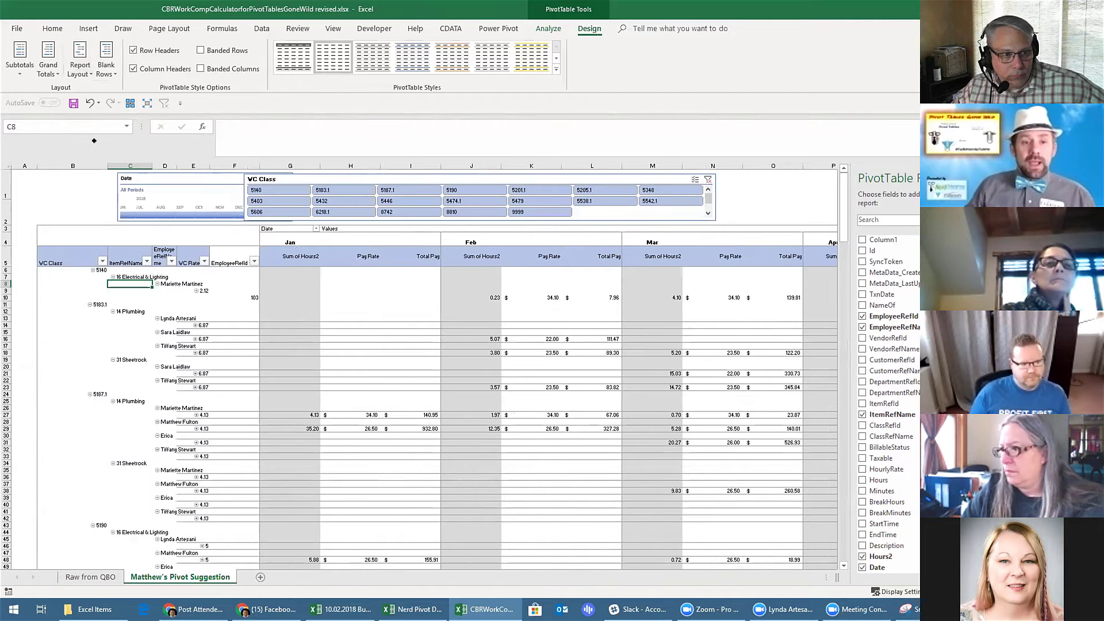
Collapse WC Class 5140, the 14 Plumbing item under 5183.1 and the first employee under its 31 Sheetrock item.
{"action": "left_click", "coordinate": [93, 269]}
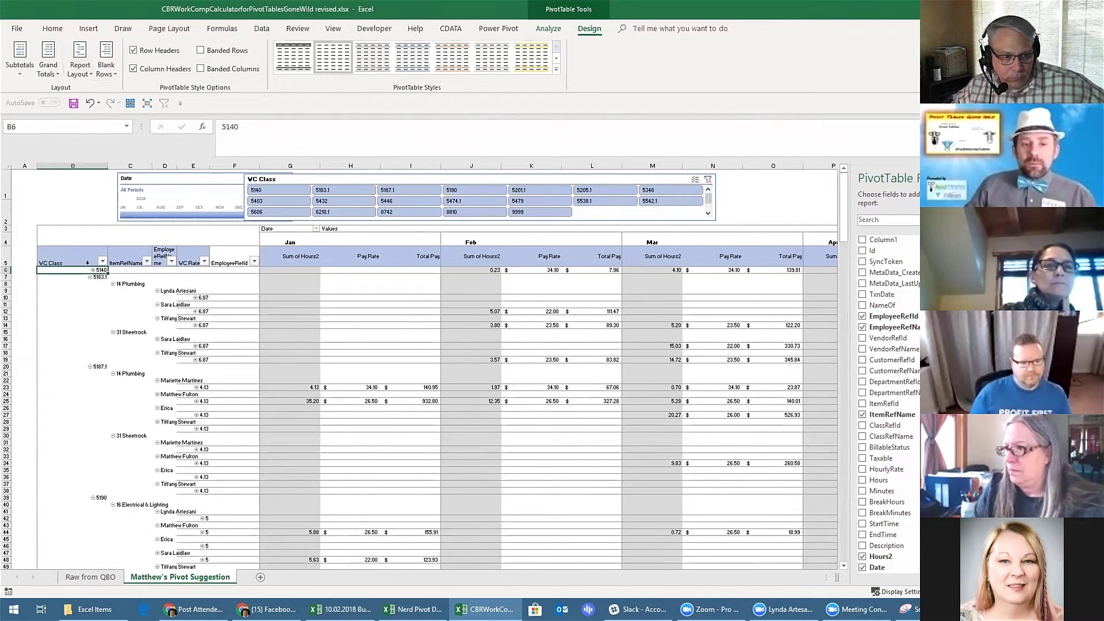
{"action": "left_click", "coordinate": [114, 284]}
{"action": "left_click", "coordinate": [157, 298]}
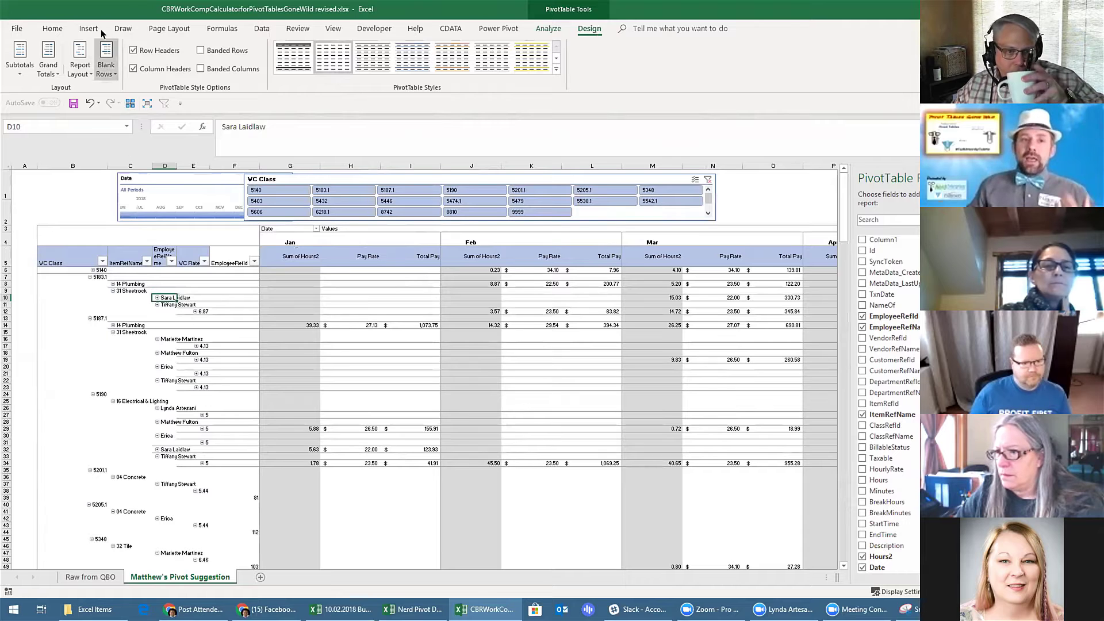
Set the pivot table's report layout to tabular form and show all subtotals at the top of each group.
{"action": "left_click", "coordinate": [80, 66]}
{"action": "left_click", "coordinate": [115, 145]}
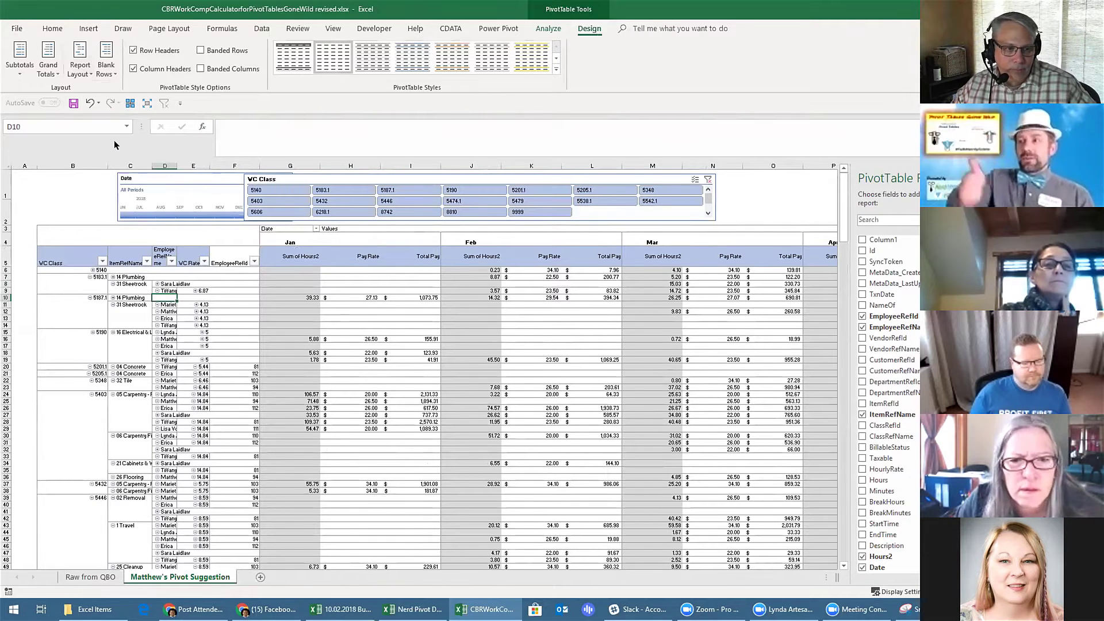
{"action": "left_click", "coordinate": [19, 69]}
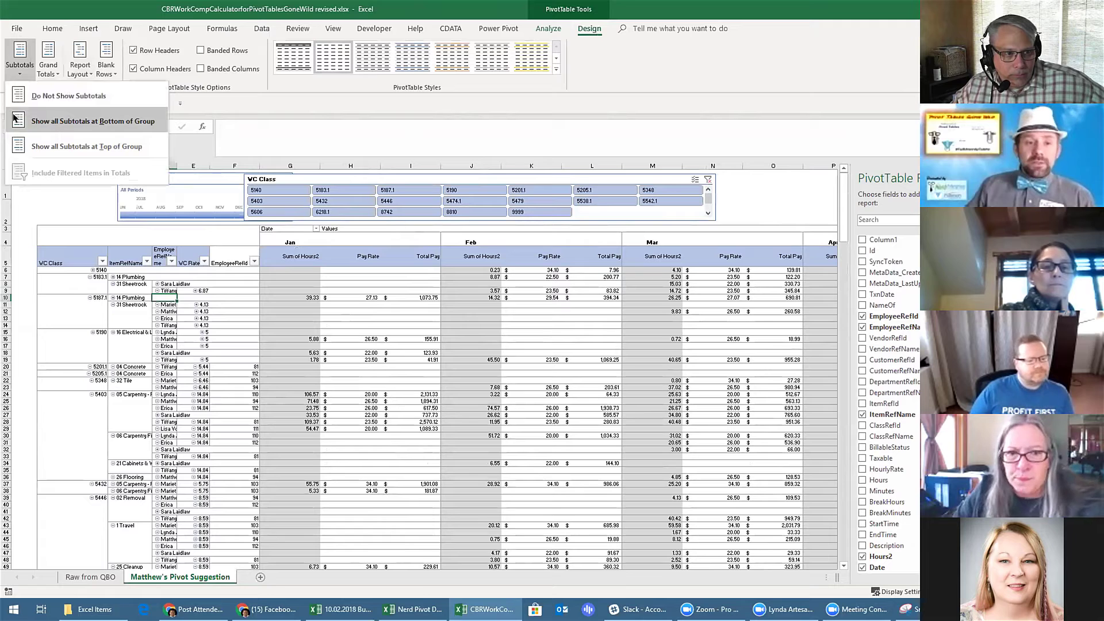
{"action": "left_click", "coordinate": [15, 143]}
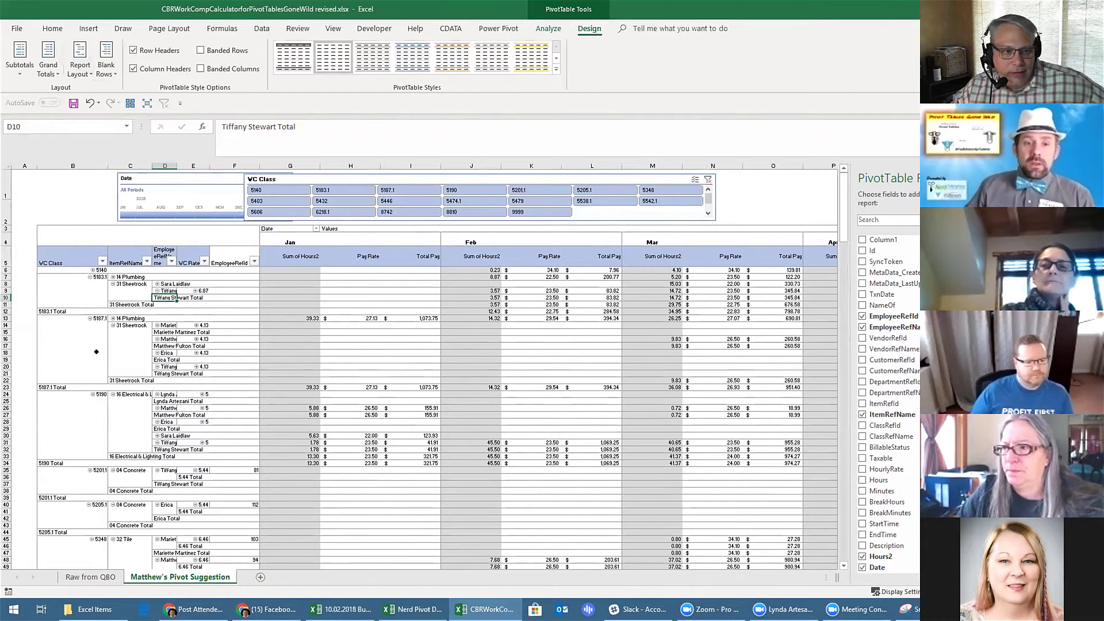
Select all the ItemRefName subtotal rows in the pivot table and fill them with yellow.
{"action": "scroll", "coordinate": [96, 346], "scroll_direction": "up", "scroll_amount": 5}
{"action": "scroll", "coordinate": [96, 345], "scroll_direction": "up", "scroll_amount": 2}
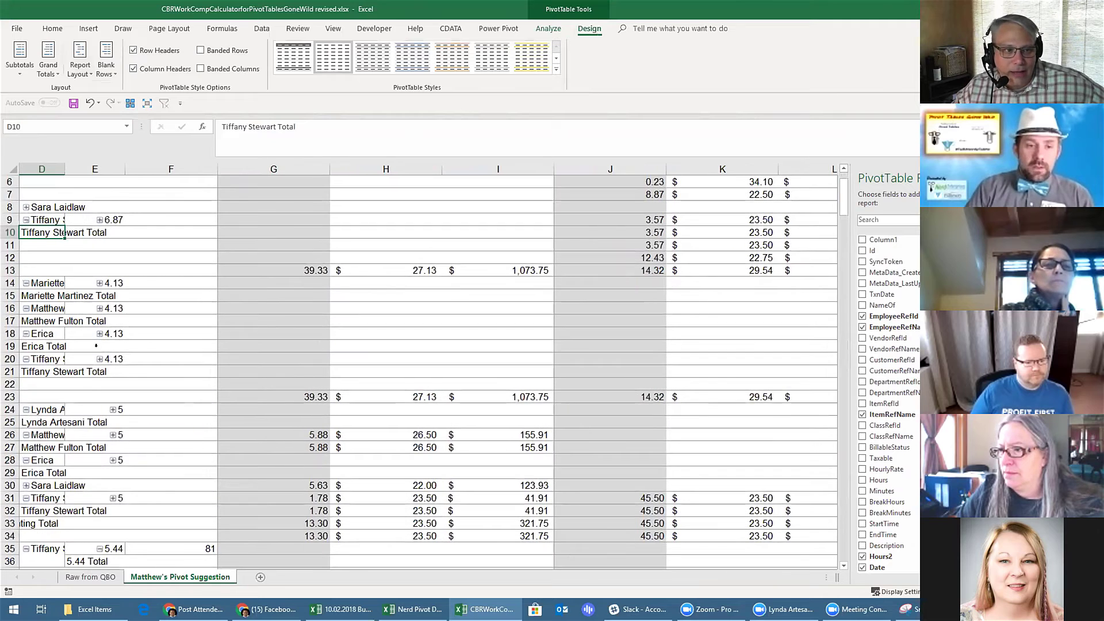
{"action": "key", "text": "Up"}
{"action": "key", "text": "Up"}
{"action": "key", "text": "Up"}
{"action": "key", "text": "Up"}
{"action": "key", "text": "Up"}
{"action": "key", "text": "Left"}
{"action": "key", "text": "Left"}
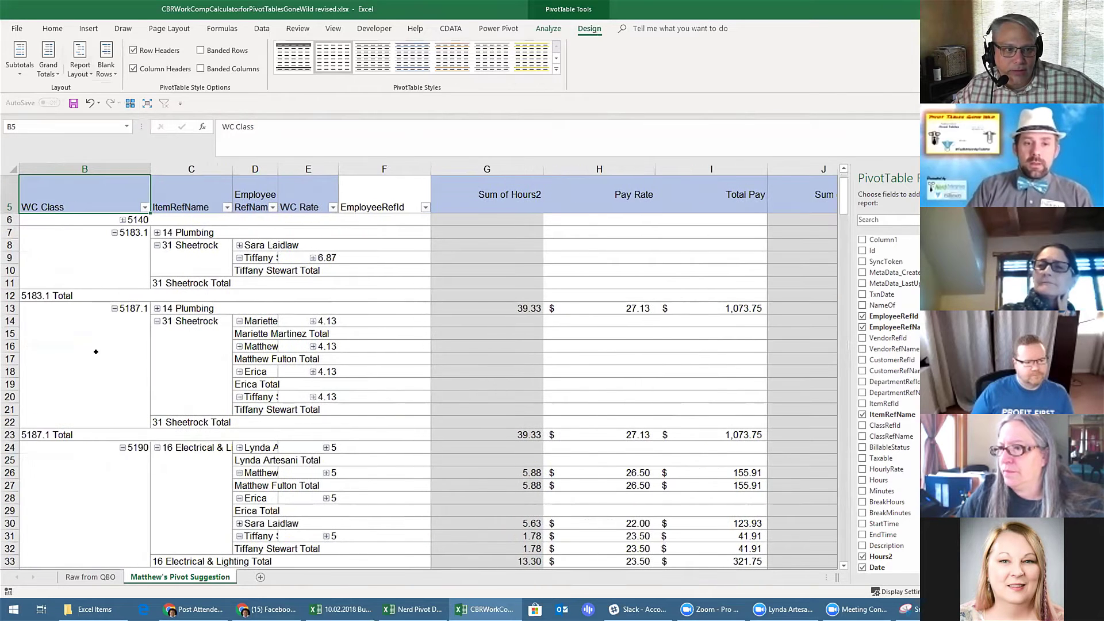
{"action": "key", "text": "Left"}
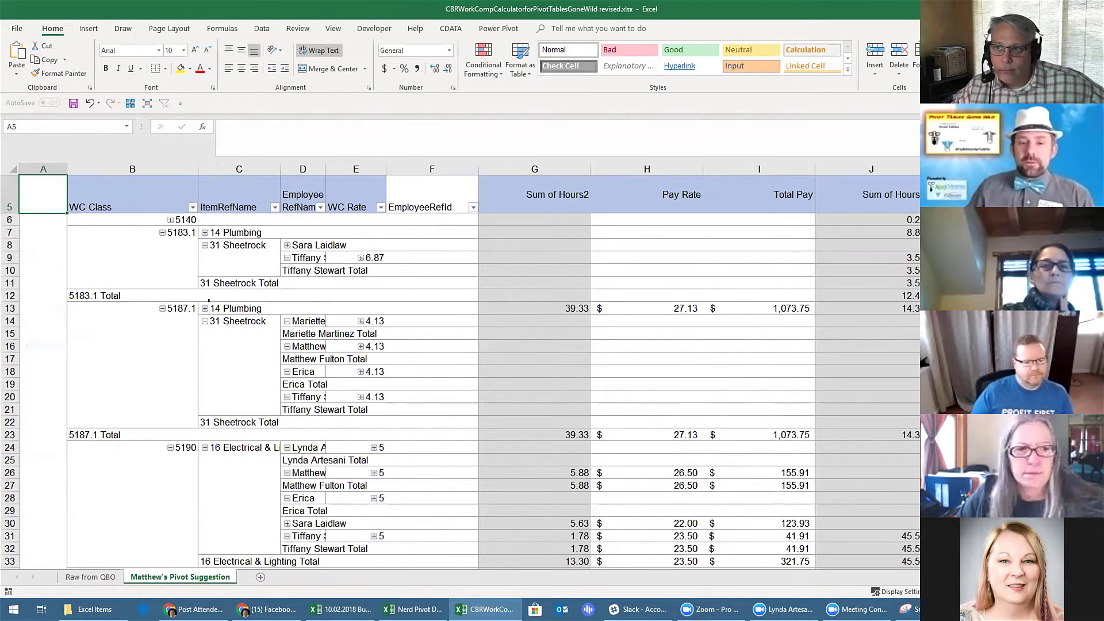
{"action": "left_click", "coordinate": [199, 277]}
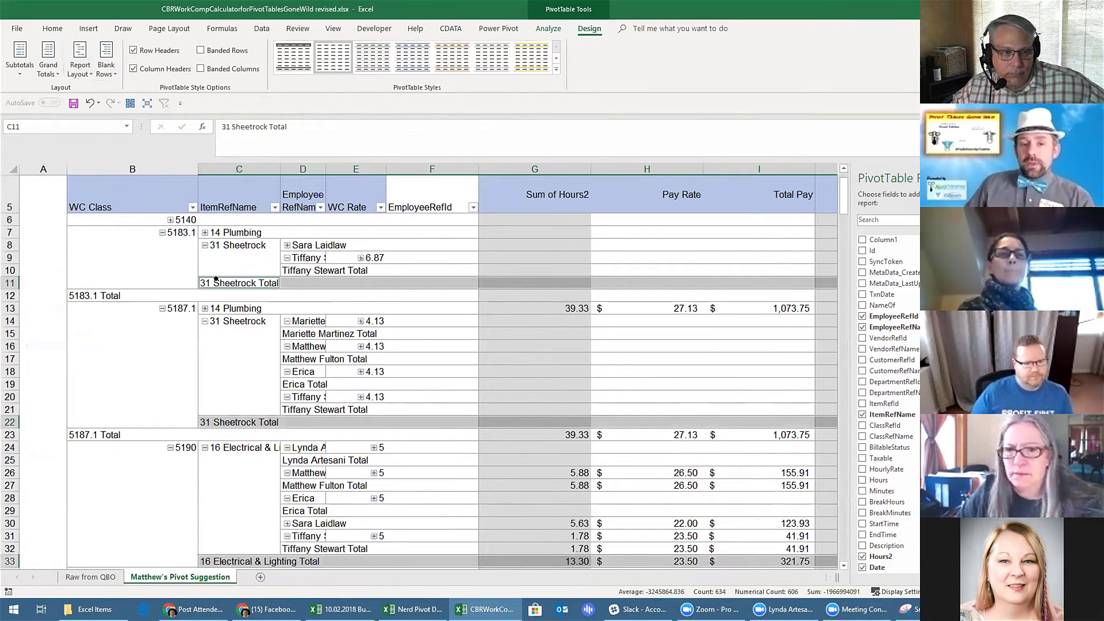
{"action": "left_click", "coordinate": [192, 274]}
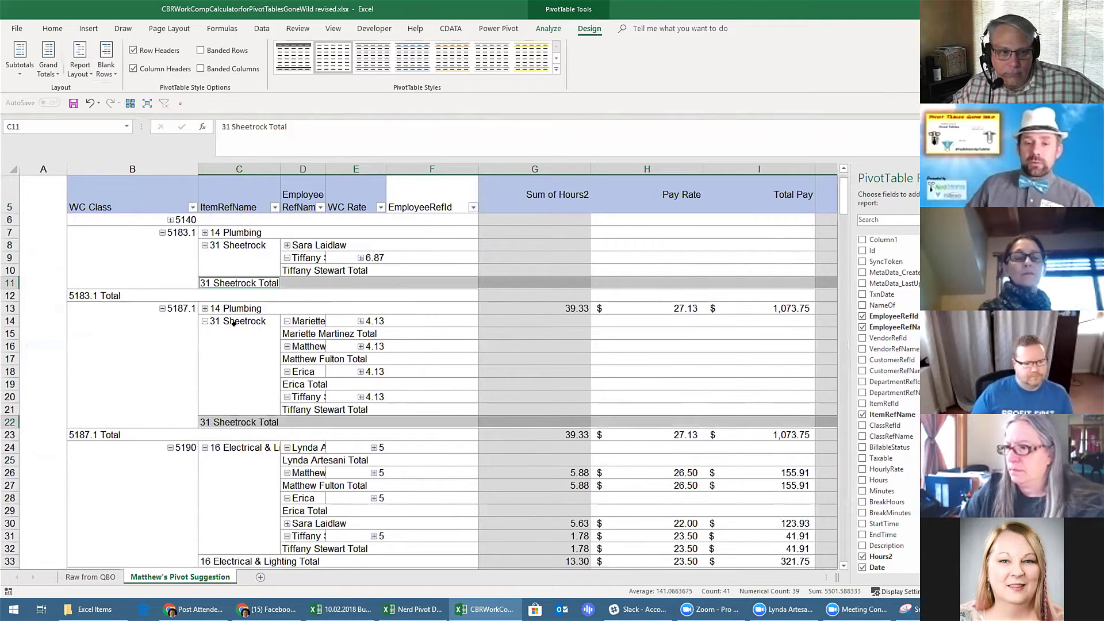
{"action": "left_click", "coordinate": [55, 28]}
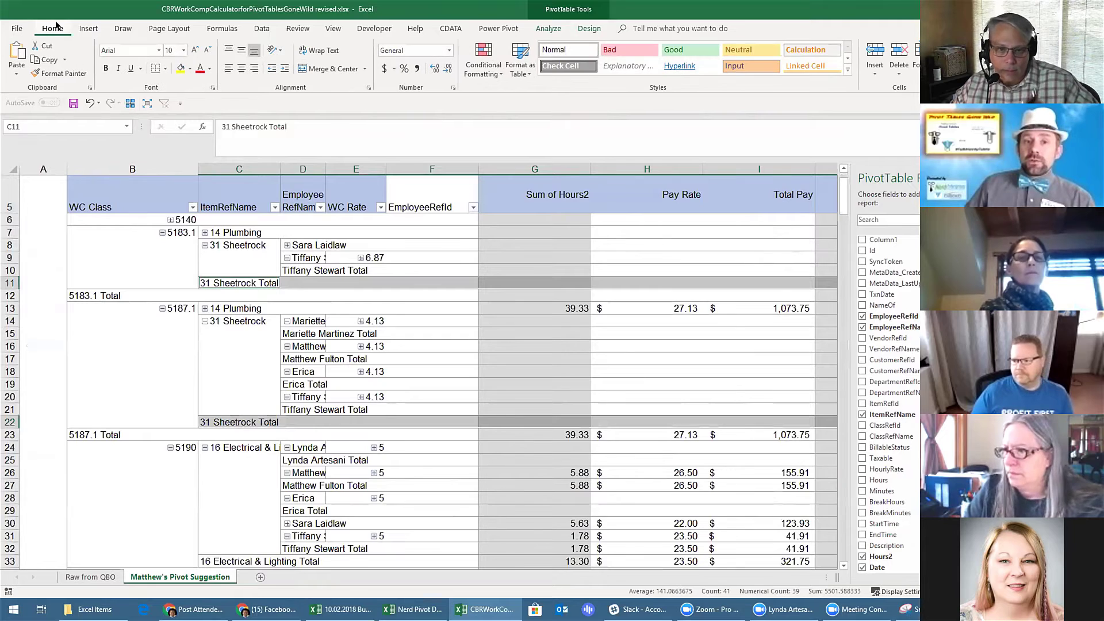
{"action": "left_click", "coordinate": [179, 69]}
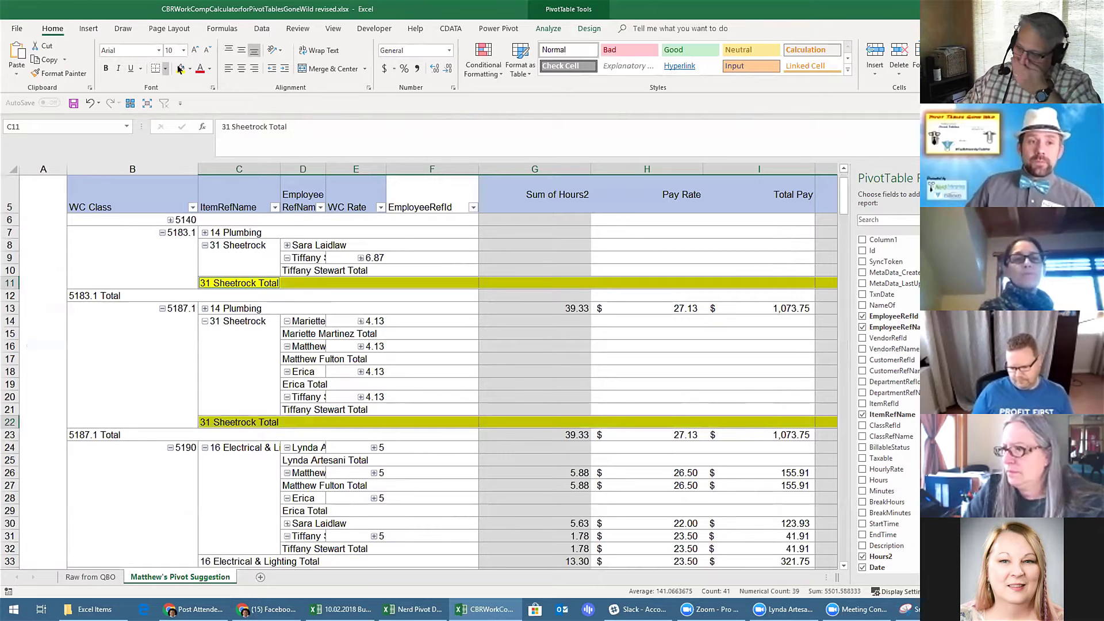
Turn off all subtotals in the pivot table and autofit the EmployeeRefName column's width.
{"action": "left_click", "coordinate": [589, 28]}
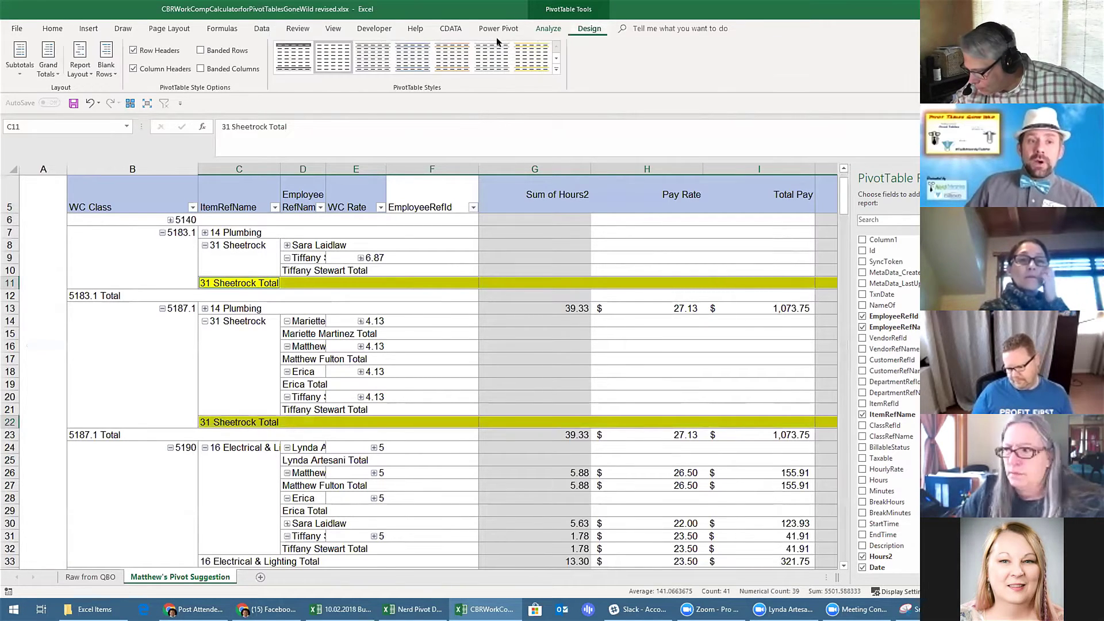
{"action": "left_click", "coordinate": [19, 75]}
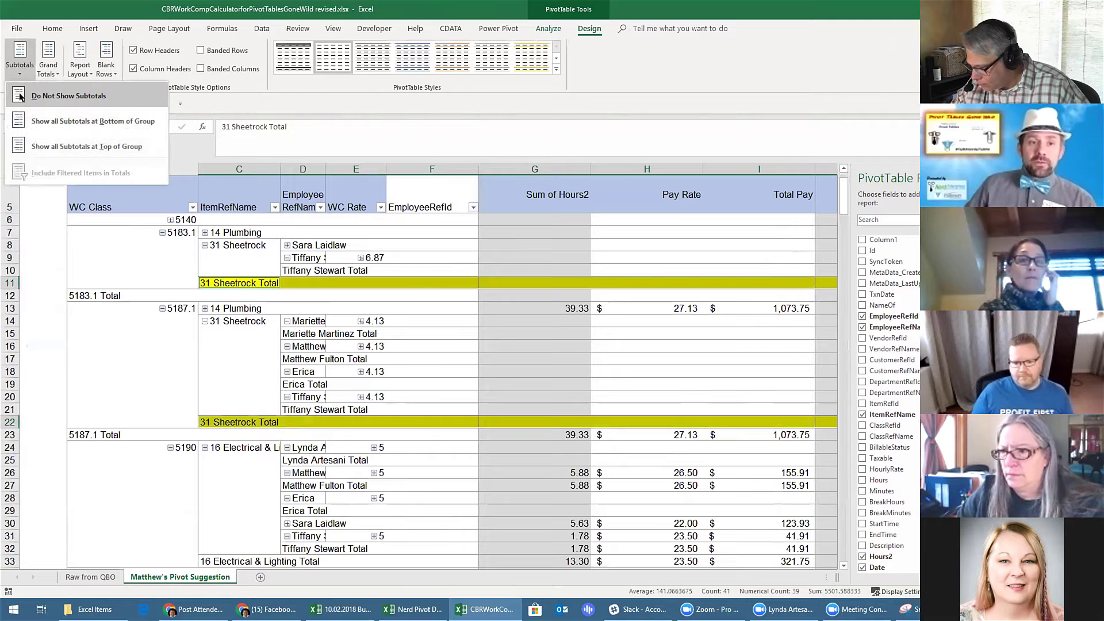
{"action": "left_click", "coordinate": [13, 96]}
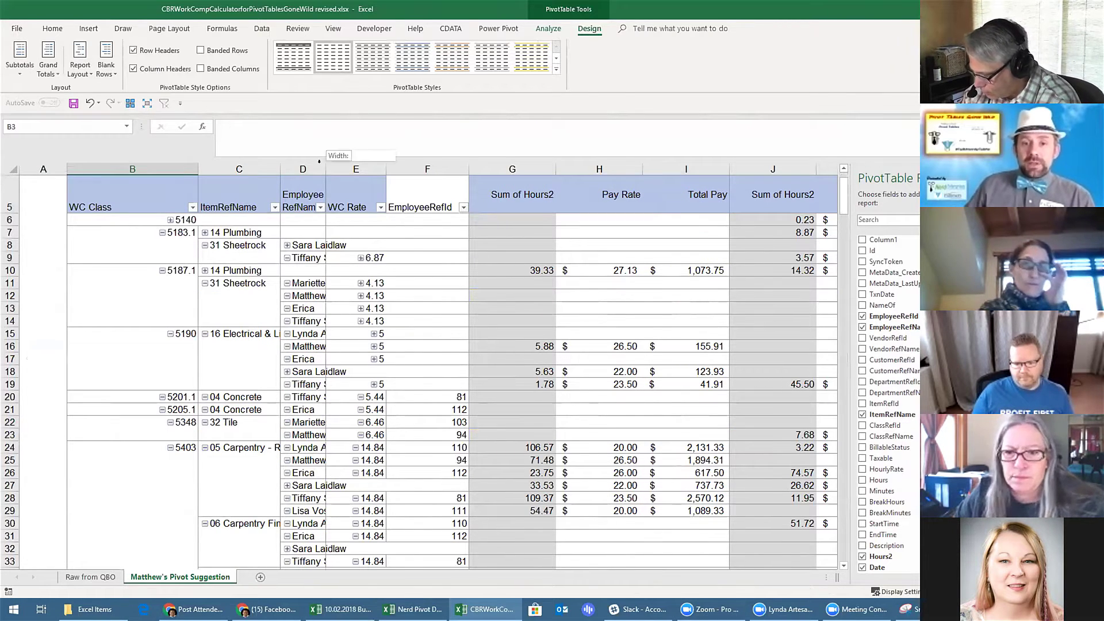
{"action": "double_click", "coordinate": [325, 169]}
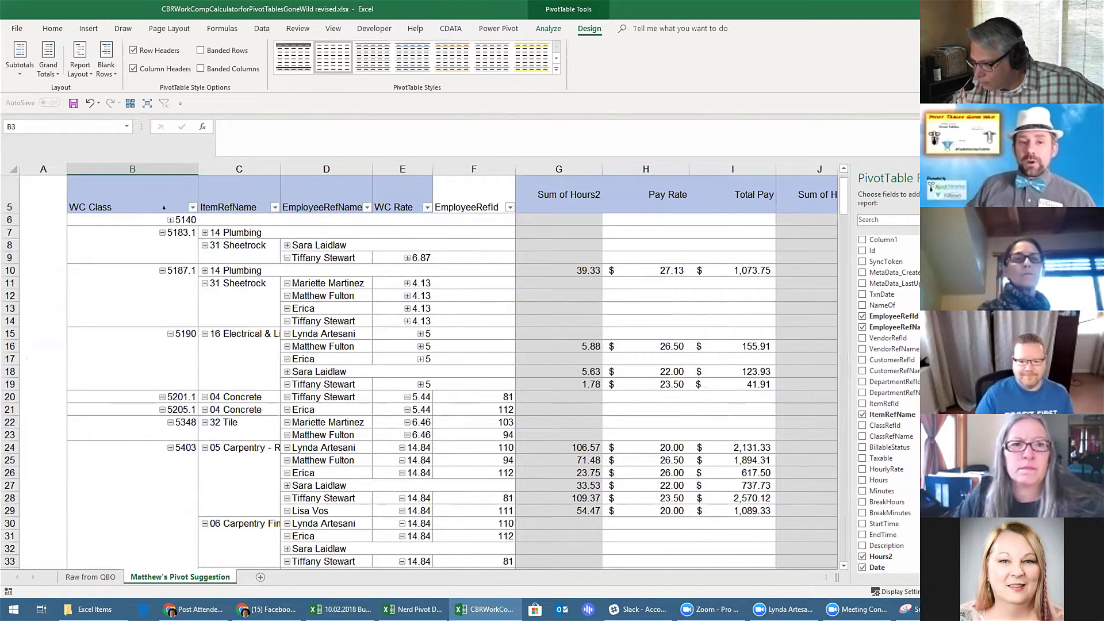
Select the WC Class row labels and turn on subtotals for the WC Class field only.
{"action": "left_click", "coordinate": [165, 202]}
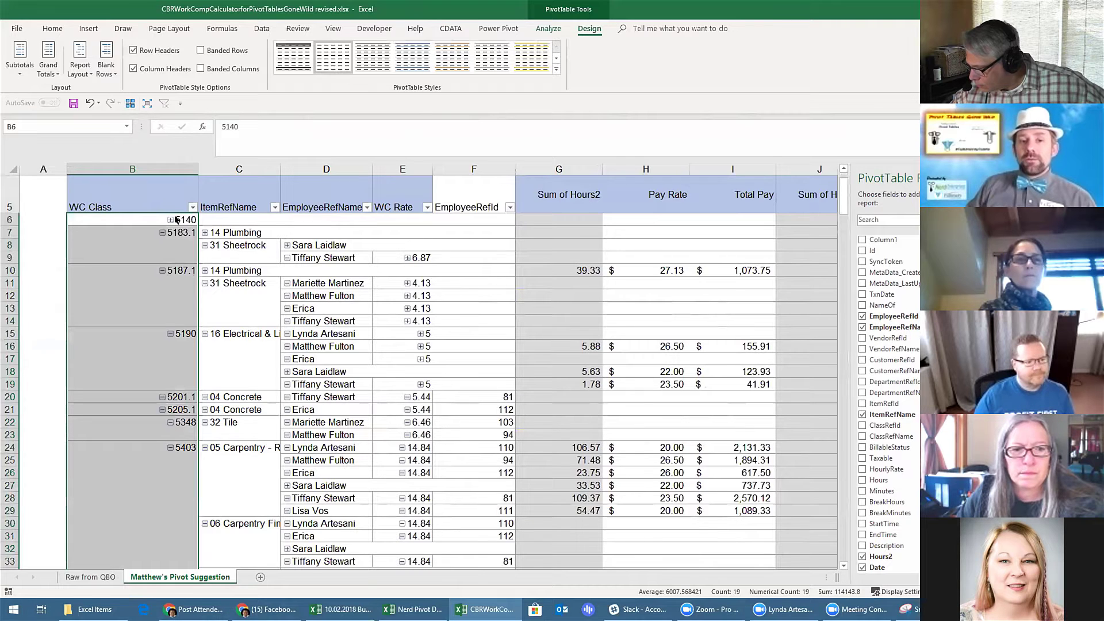
{"action": "right_click", "coordinate": [175, 219]}
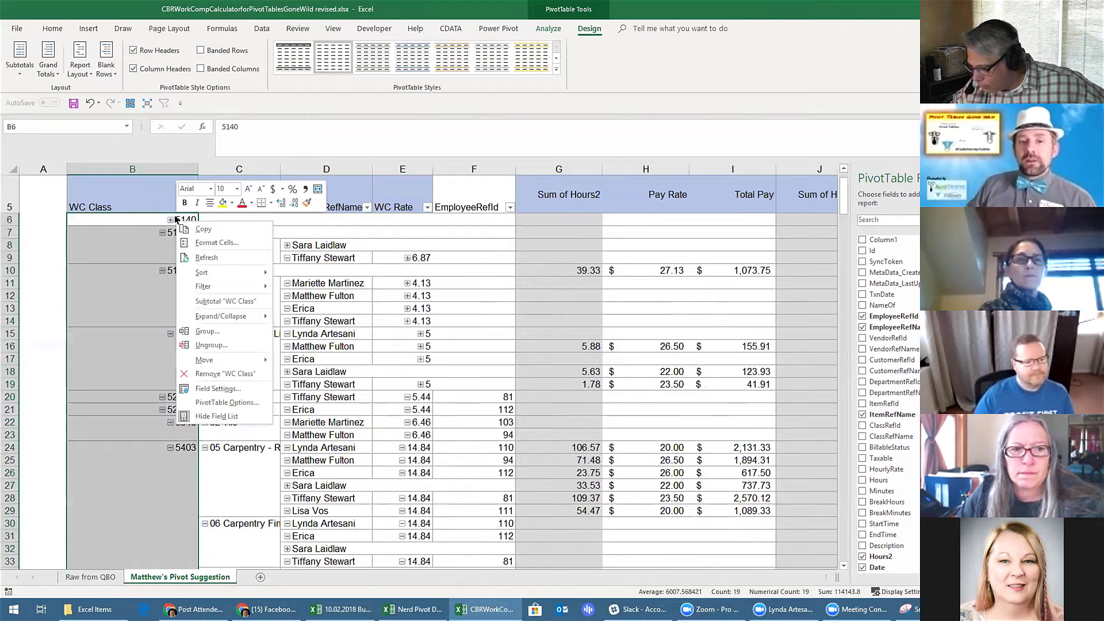
{"action": "left_click", "coordinate": [200, 300]}
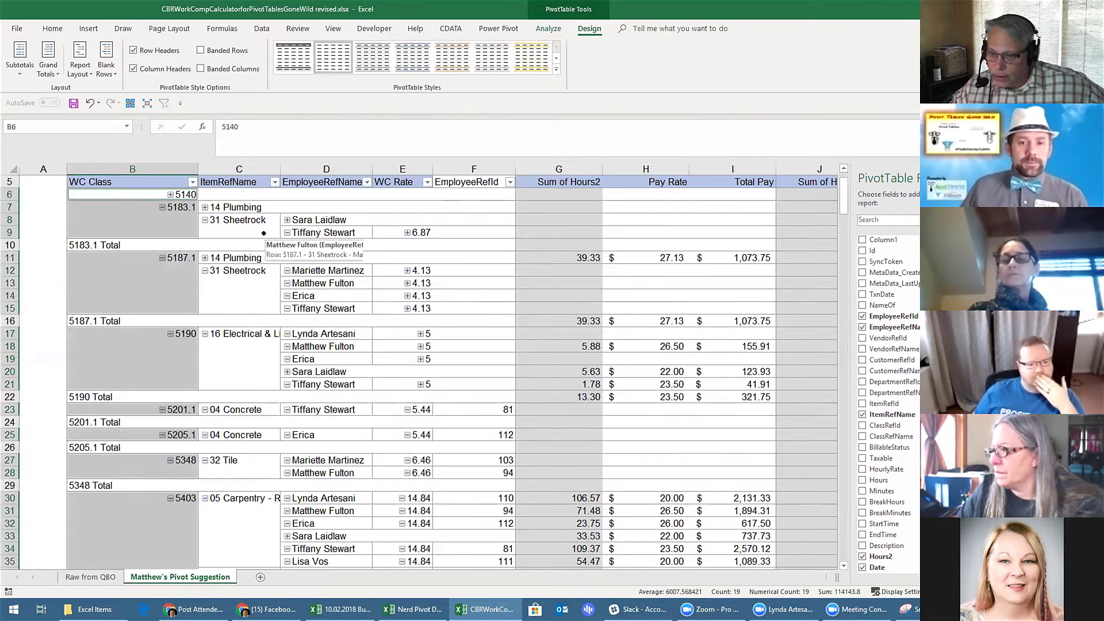
{"action": "scroll", "coordinate": [264, 233], "scroll_direction": "down", "scroll_amount": 1}
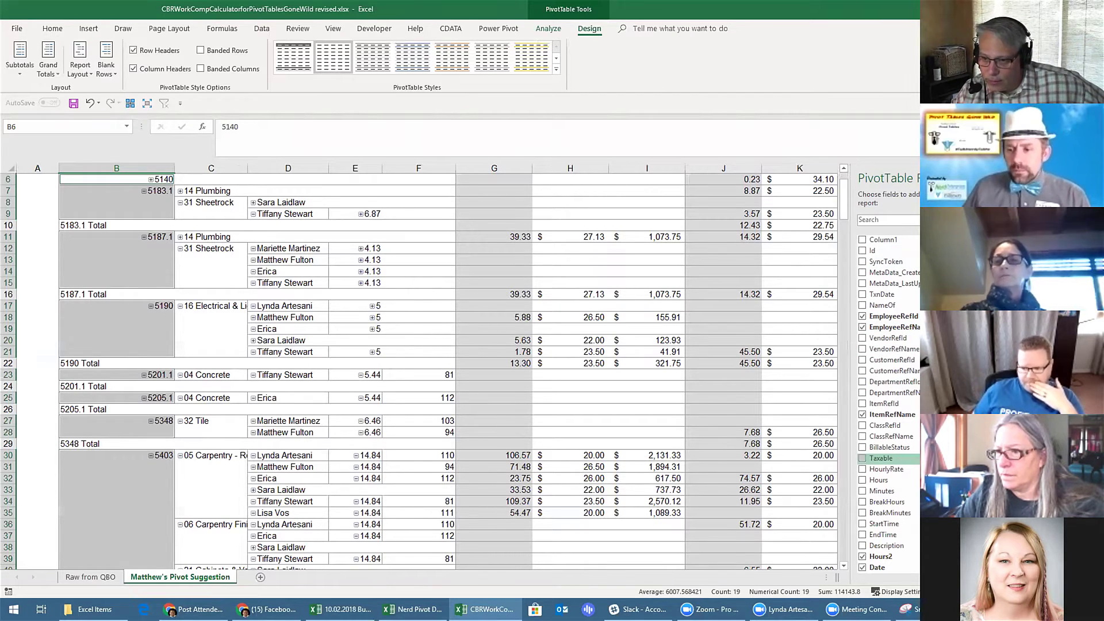
{"action": "scroll", "coordinate": [886, 489], "scroll_direction": "down", "scroll_amount": 3}
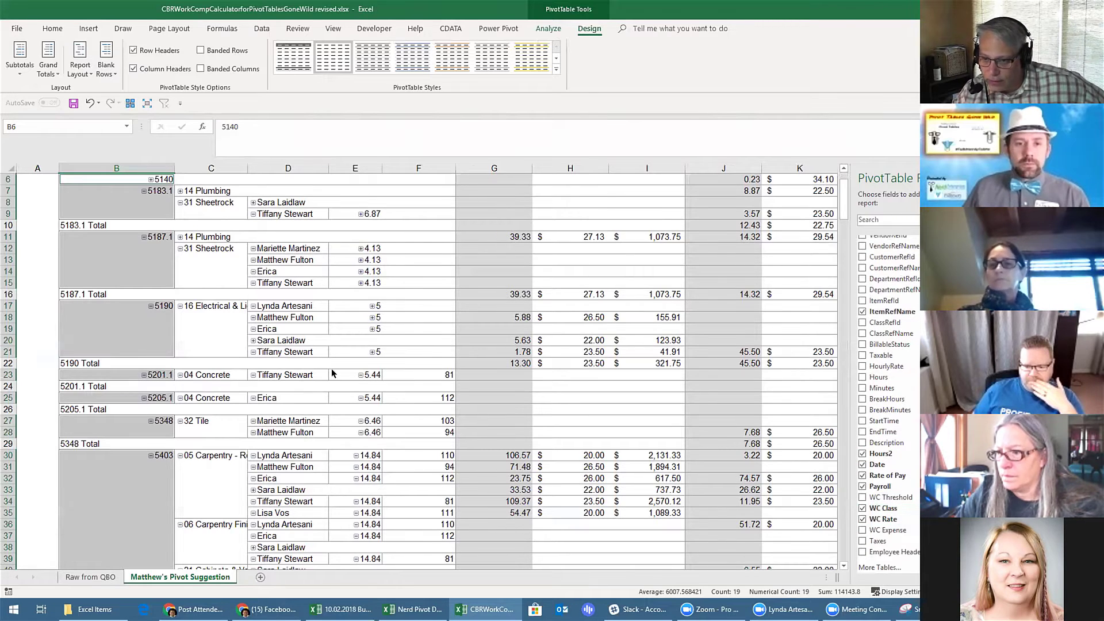
{"action": "scroll", "coordinate": [383, 345], "scroll_direction": "up", "scroll_amount": 2}
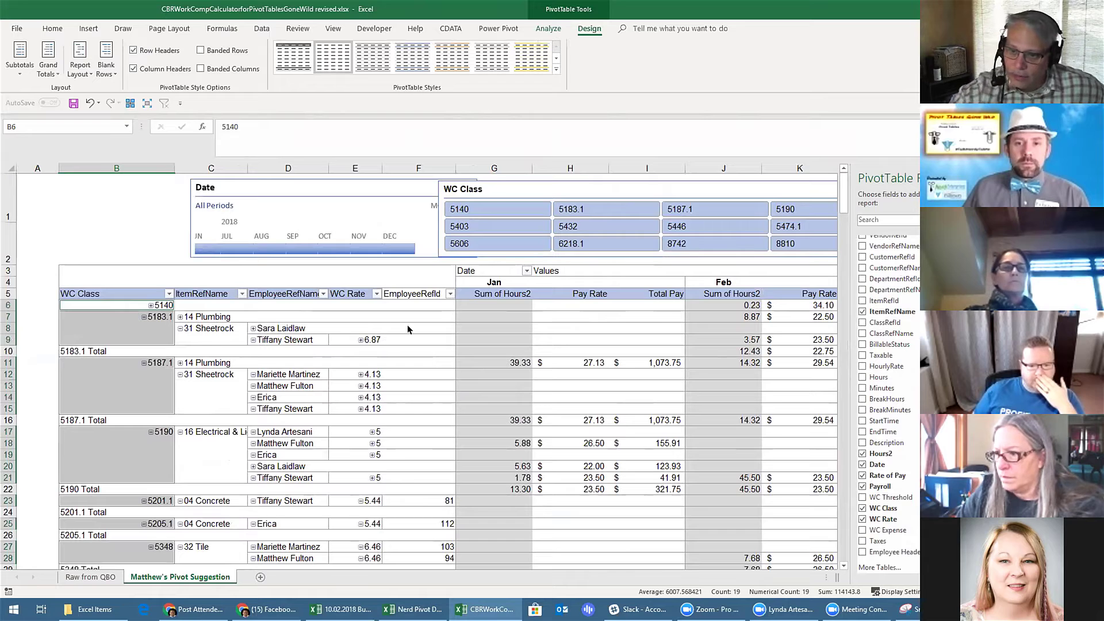
{"action": "left_click", "coordinate": [493, 189]}
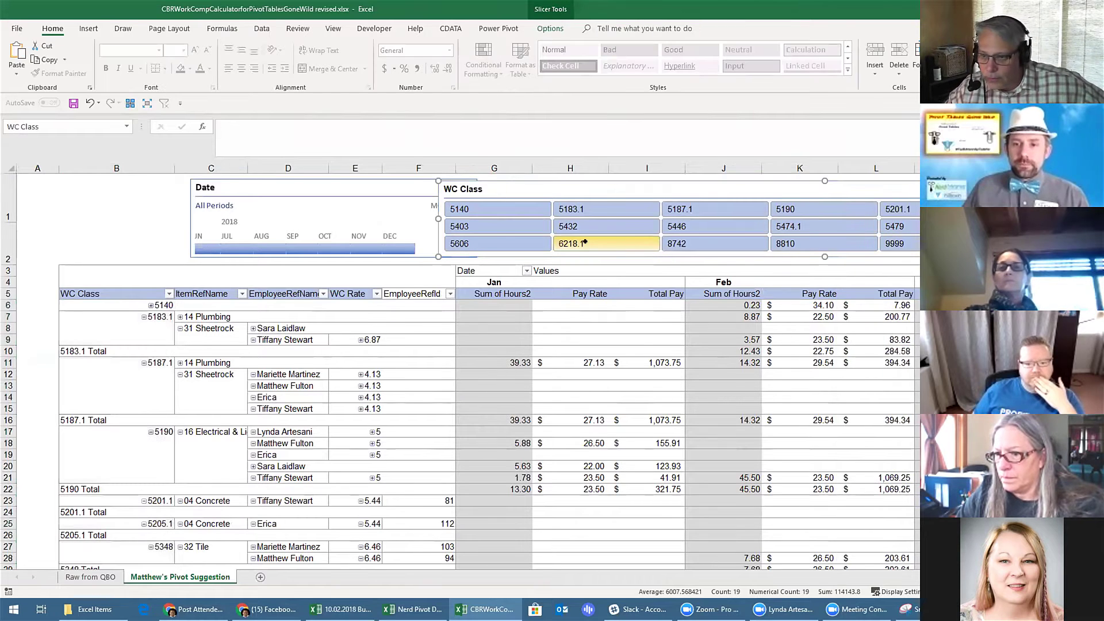
In the WC Class field settings, try outline form without subtotals at the top of each group, and return to tabular form.
{"action": "left_click", "coordinate": [428, 386]}
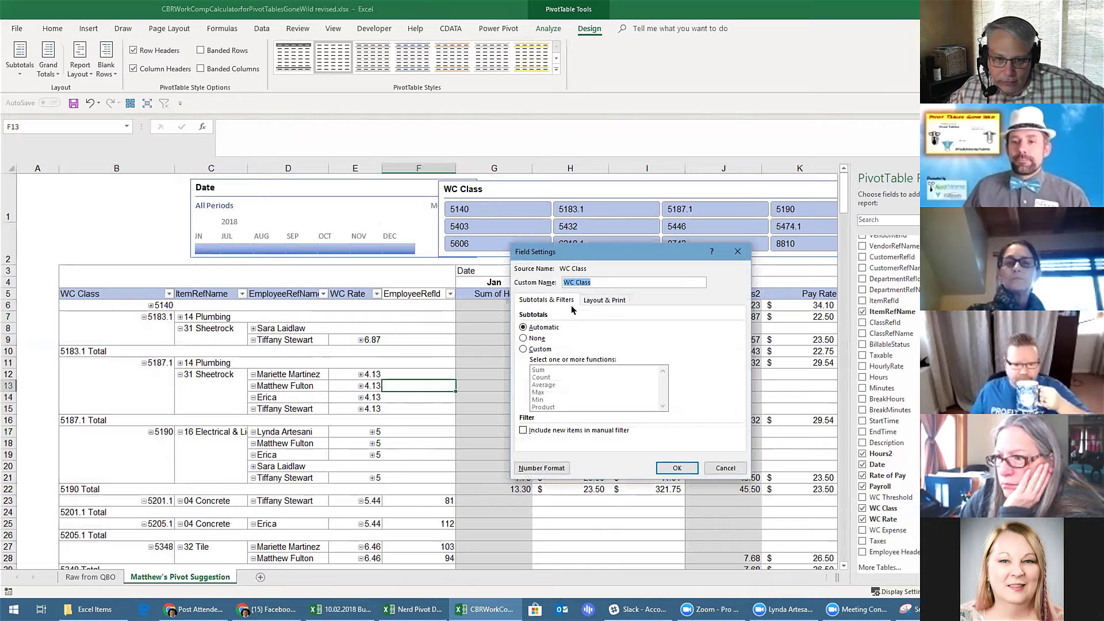
{"action": "left_click", "coordinate": [591, 301]}
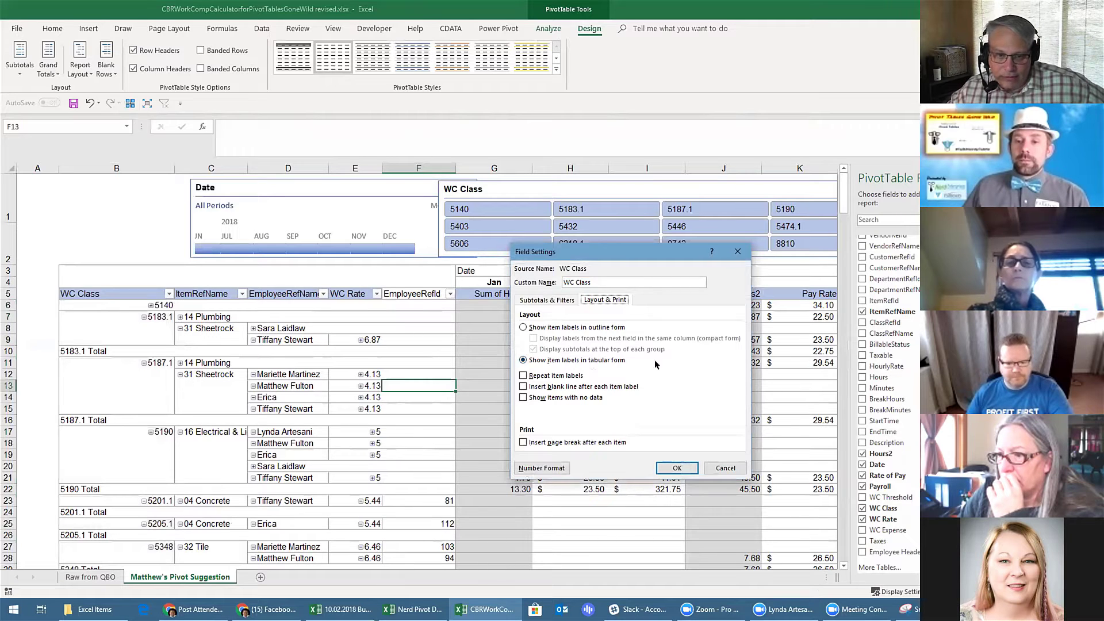
{"action": "left_click", "coordinate": [608, 329]}
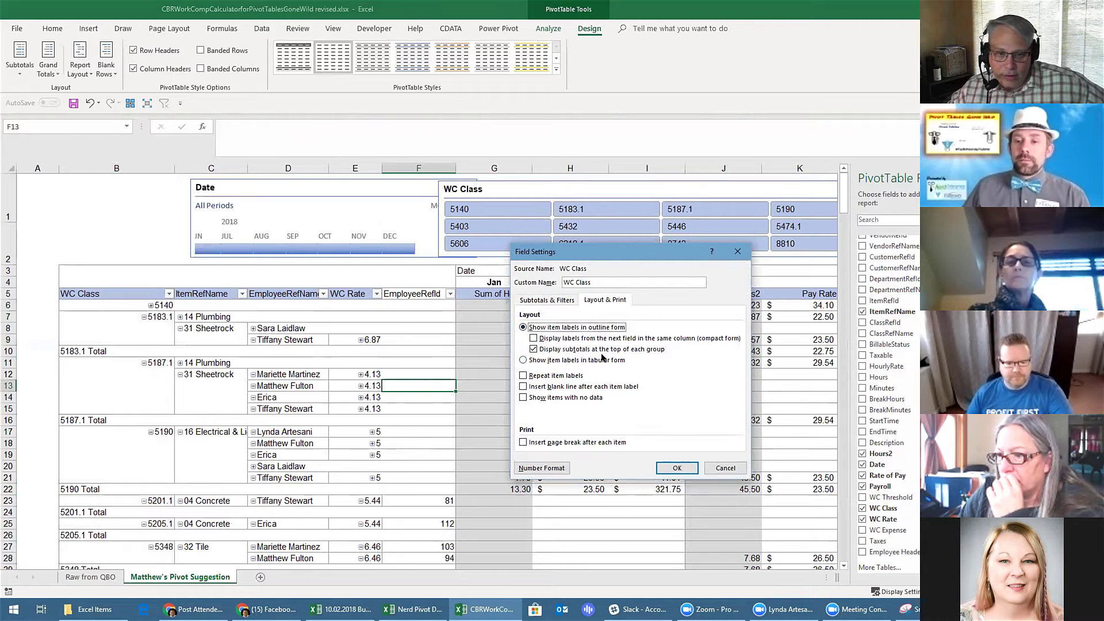
{"action": "left_click", "coordinate": [598, 347]}
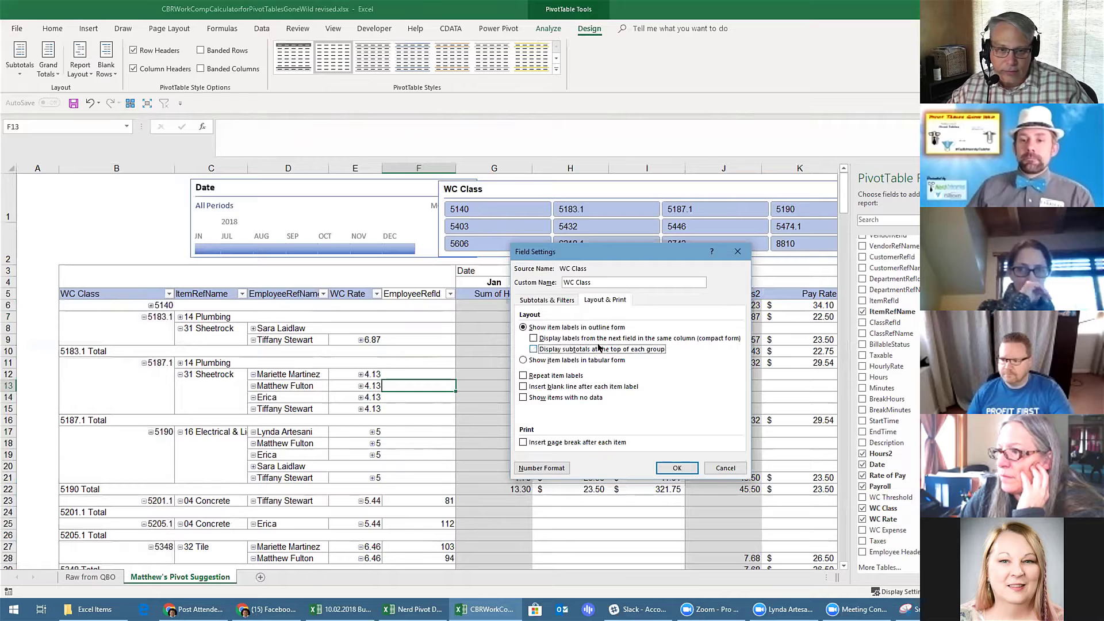
{"action": "left_click", "coordinate": [595, 360]}
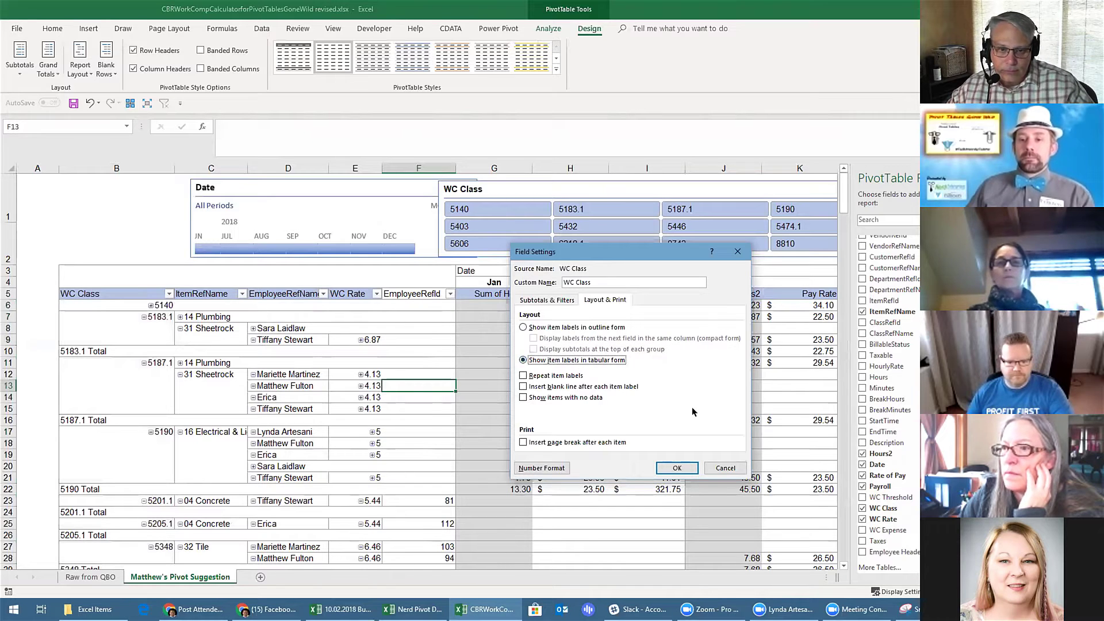
{"action": "left_click", "coordinate": [543, 300]}
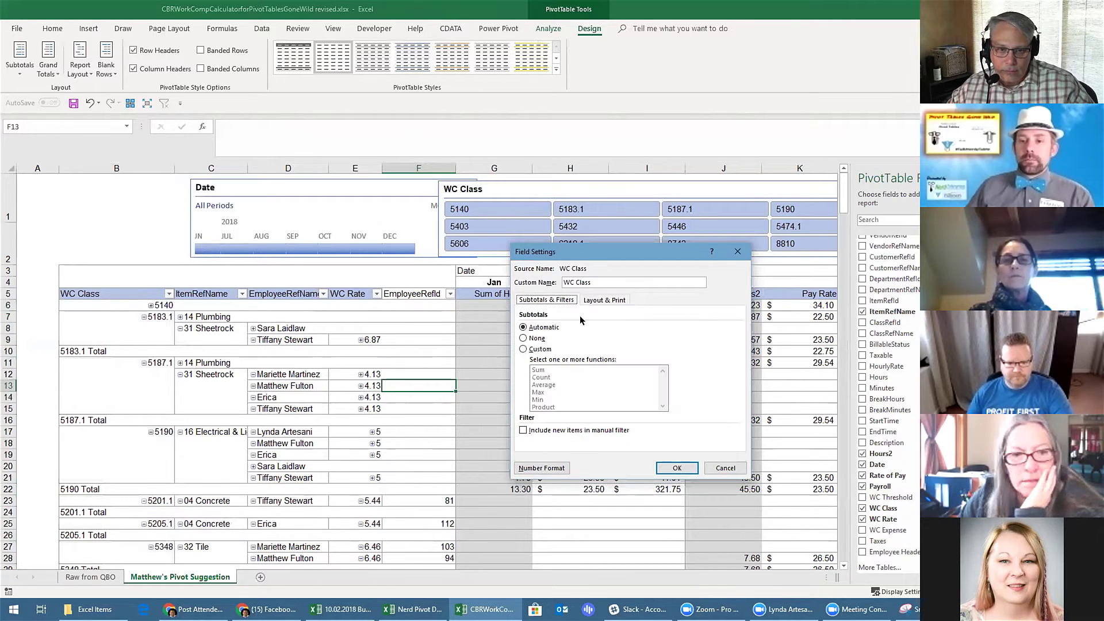
Try the Accounting and General number formats for the WC Class field, and cancel its field settings.
{"action": "left_click", "coordinate": [536, 466]}
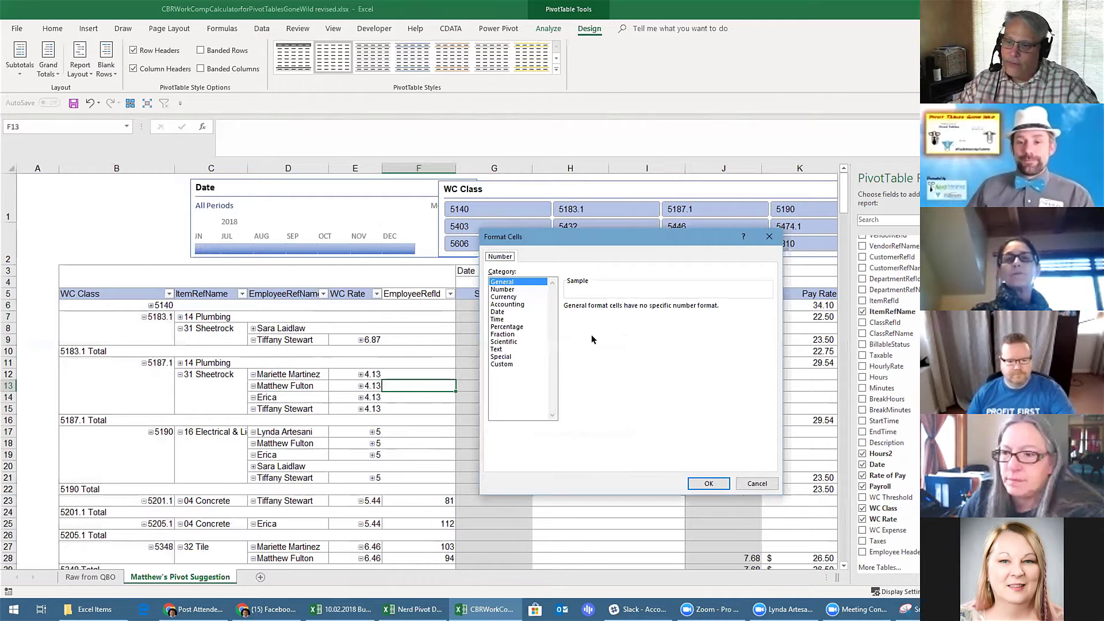
{"action": "left_click", "coordinate": [516, 303]}
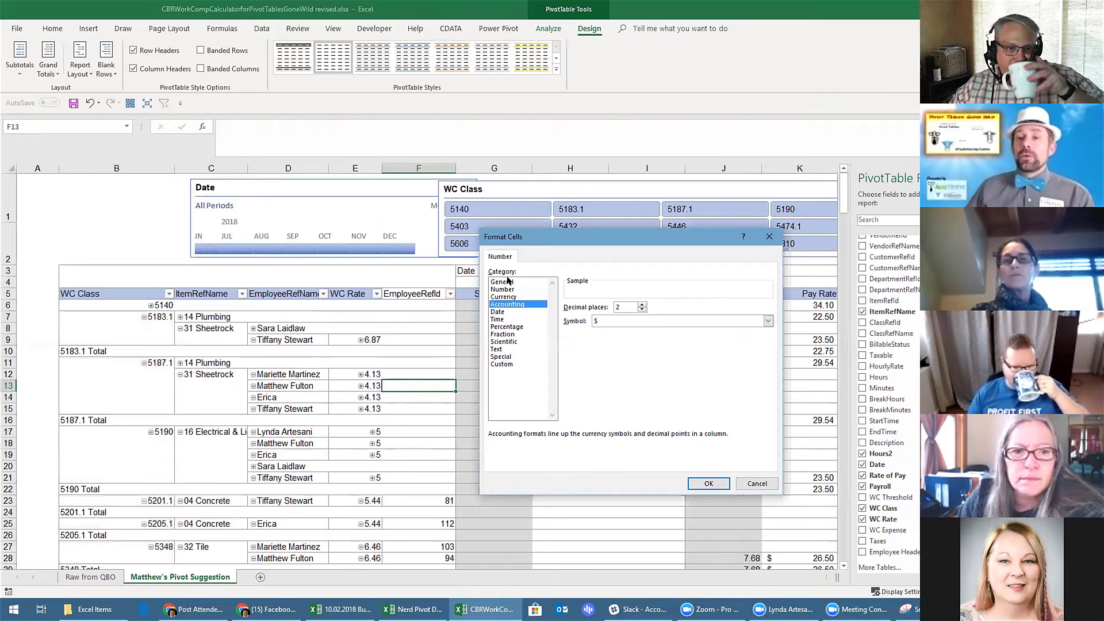
{"action": "left_click", "coordinate": [509, 282]}
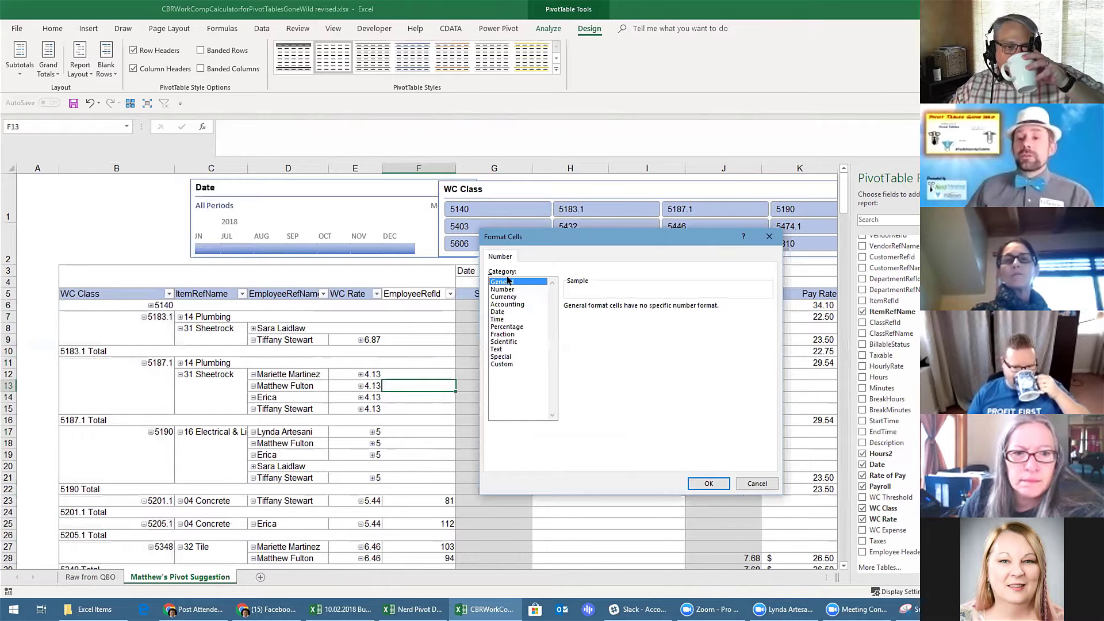
{"action": "left_click", "coordinate": [758, 483]}
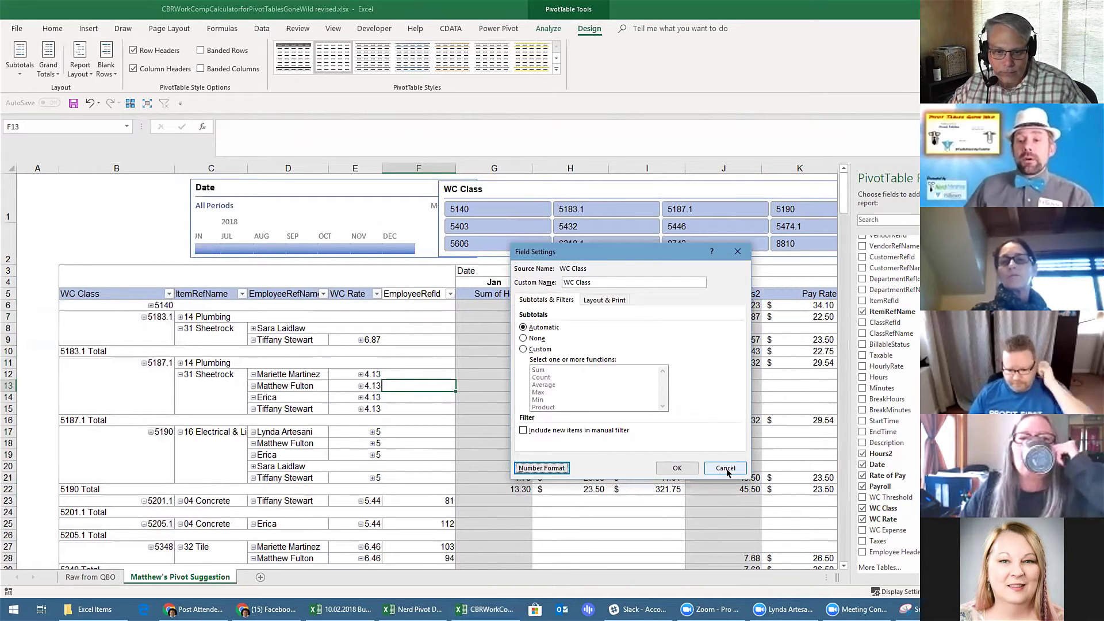
{"action": "left_click", "coordinate": [726, 468]}
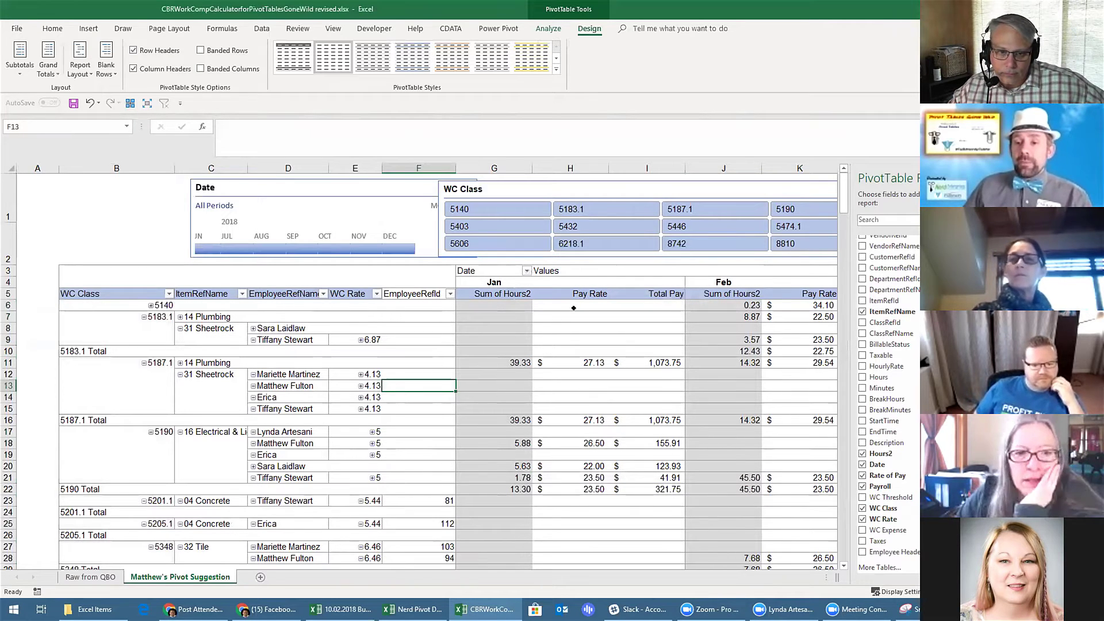
Set the Pay Rate value field's number format to General through its value field settings.
{"action": "left_click", "coordinate": [578, 283]}
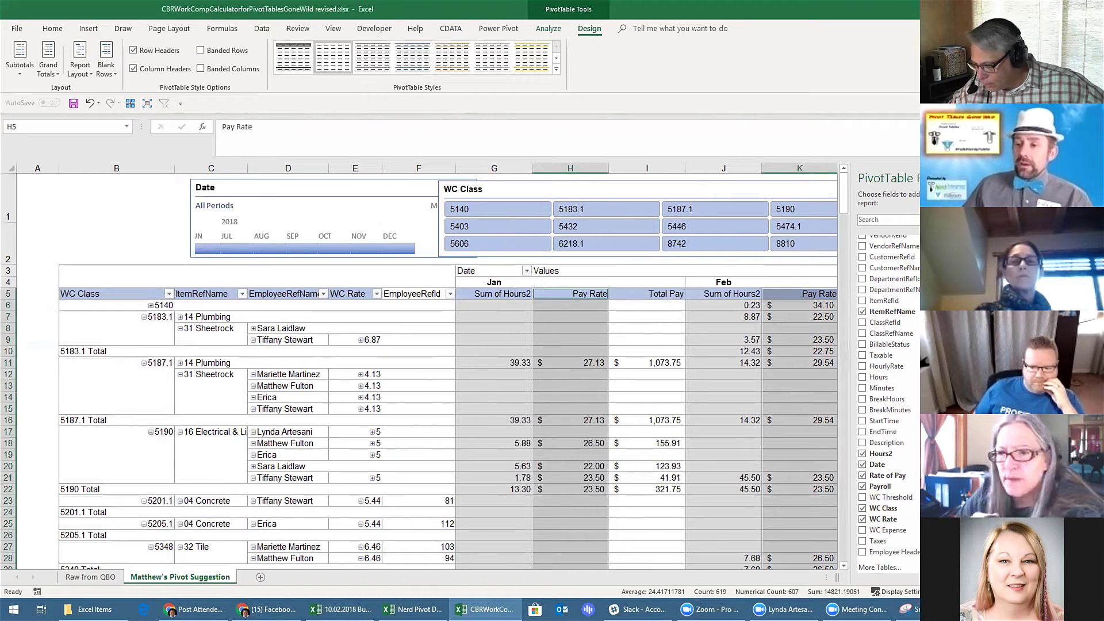
{"action": "left_click", "coordinate": [1006, 486]}
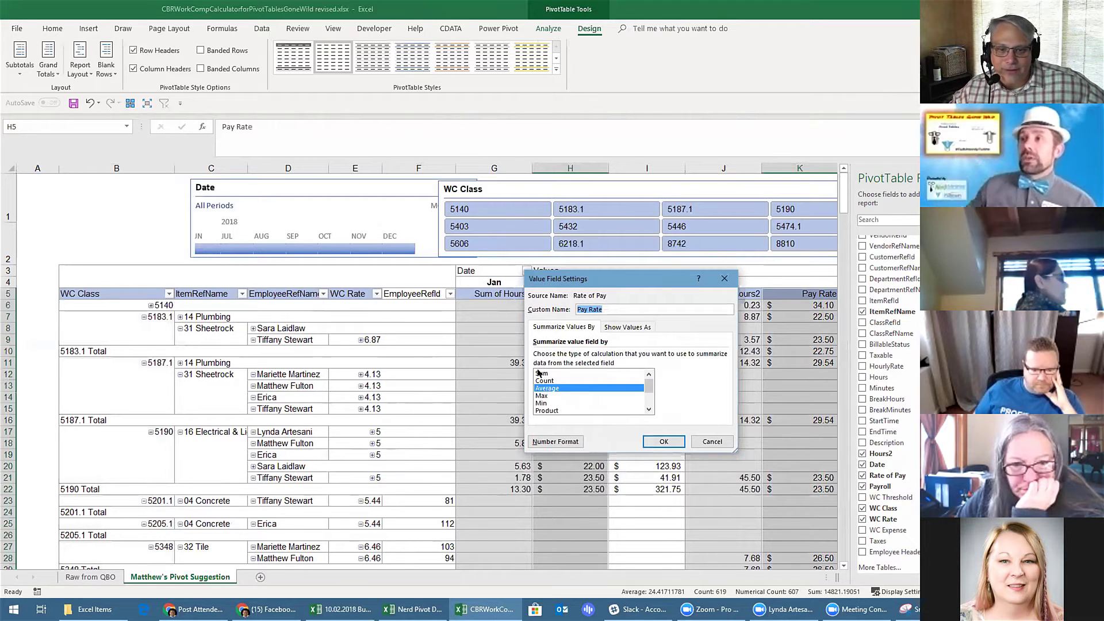
{"action": "left_click", "coordinate": [558, 443]}
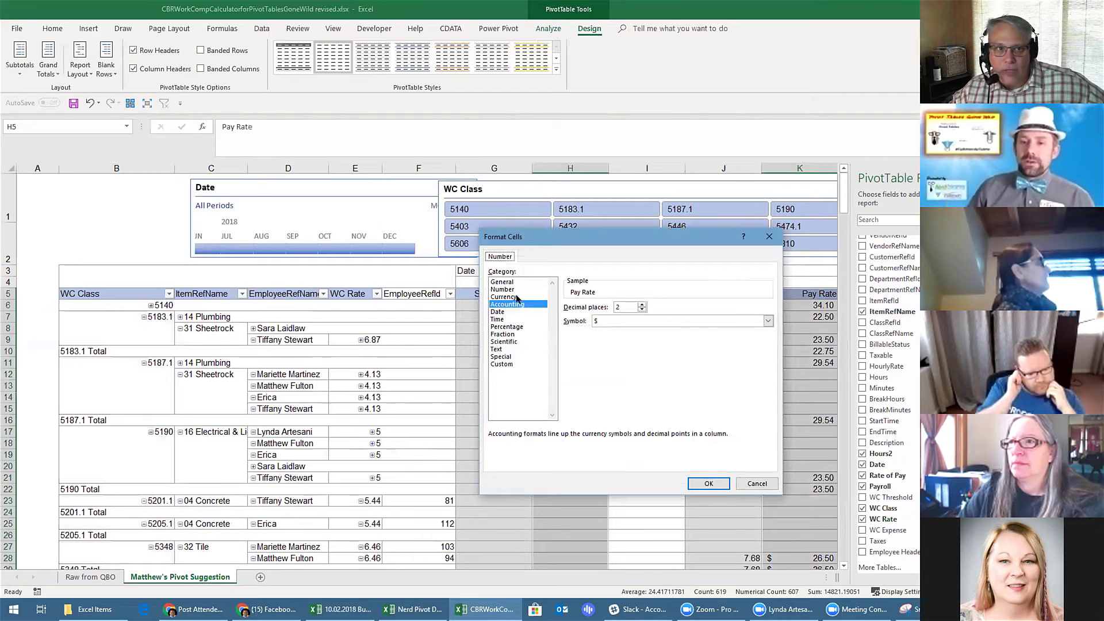
{"action": "left_click", "coordinate": [509, 281]}
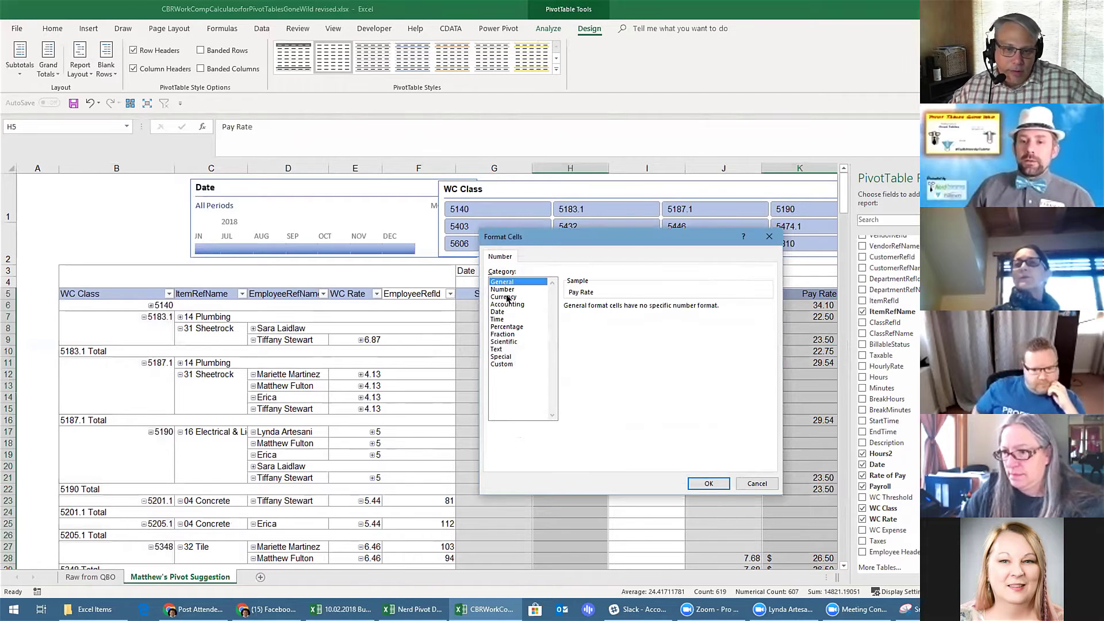
{"action": "left_click", "coordinate": [701, 483]}
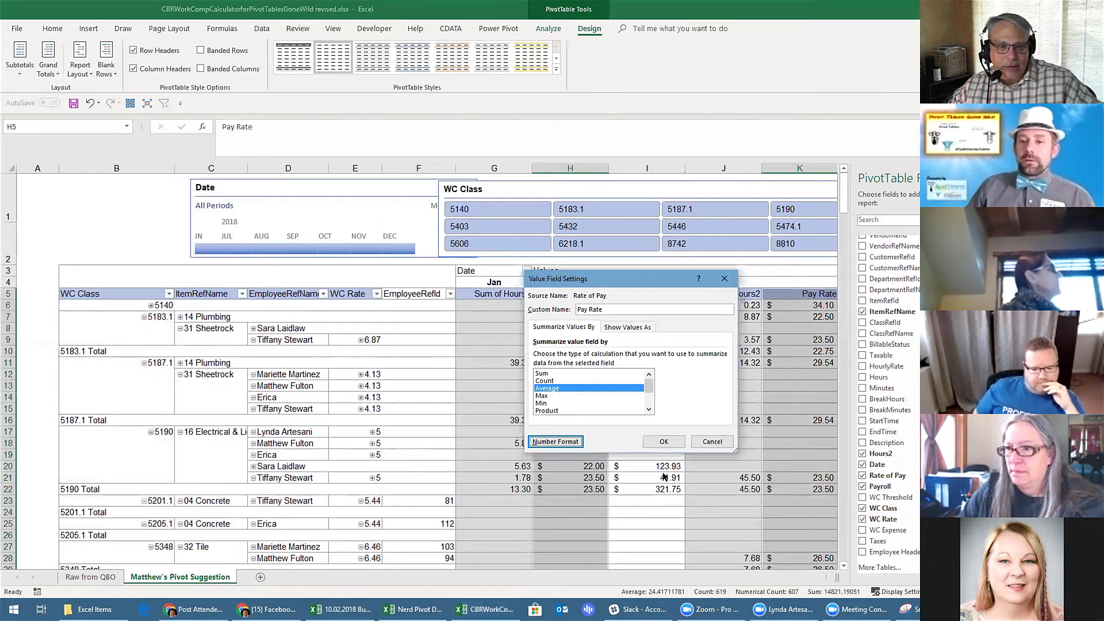
{"action": "left_click", "coordinate": [663, 441]}
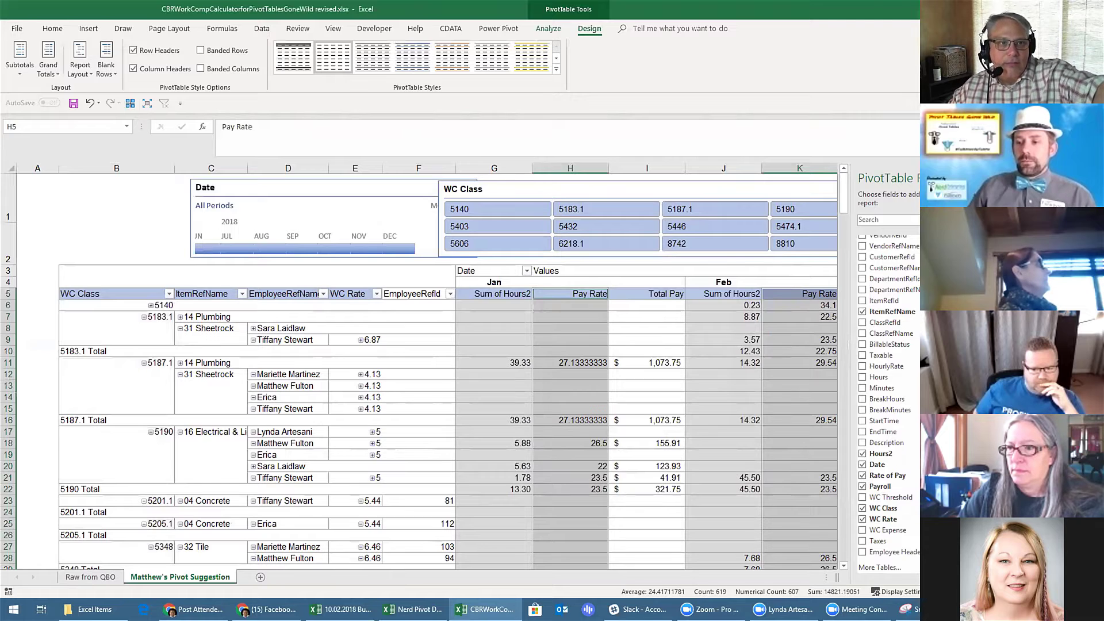
Set the Pay Rate value field's number format to Accounting with 2 decimal places and the $ symbol.
{"action": "double_click", "coordinate": [570, 294]}
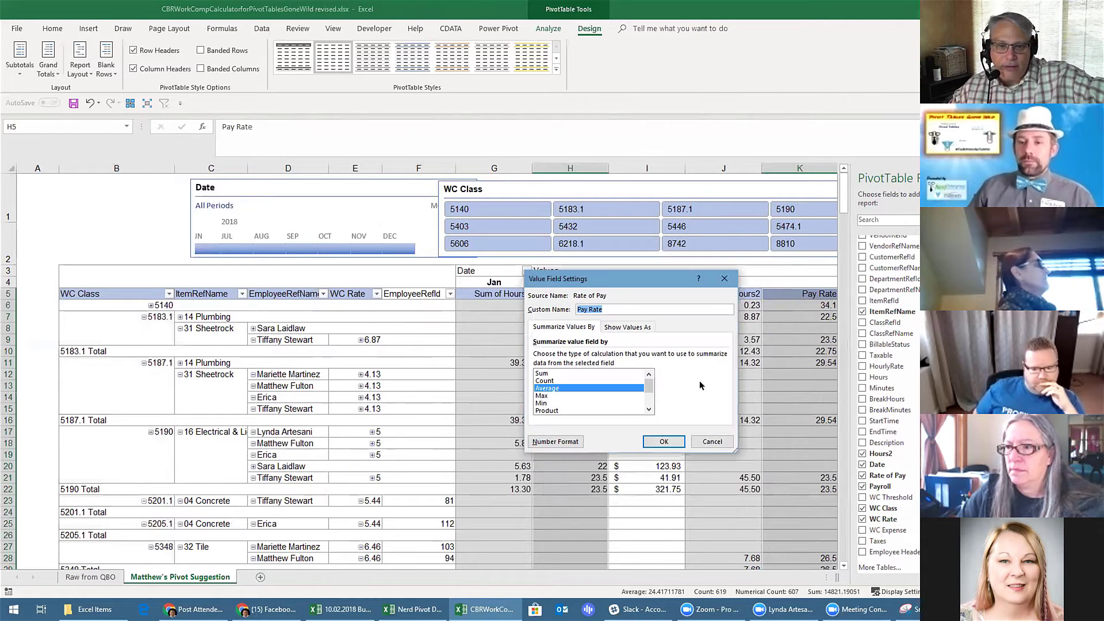
{"action": "left_click", "coordinate": [556, 442]}
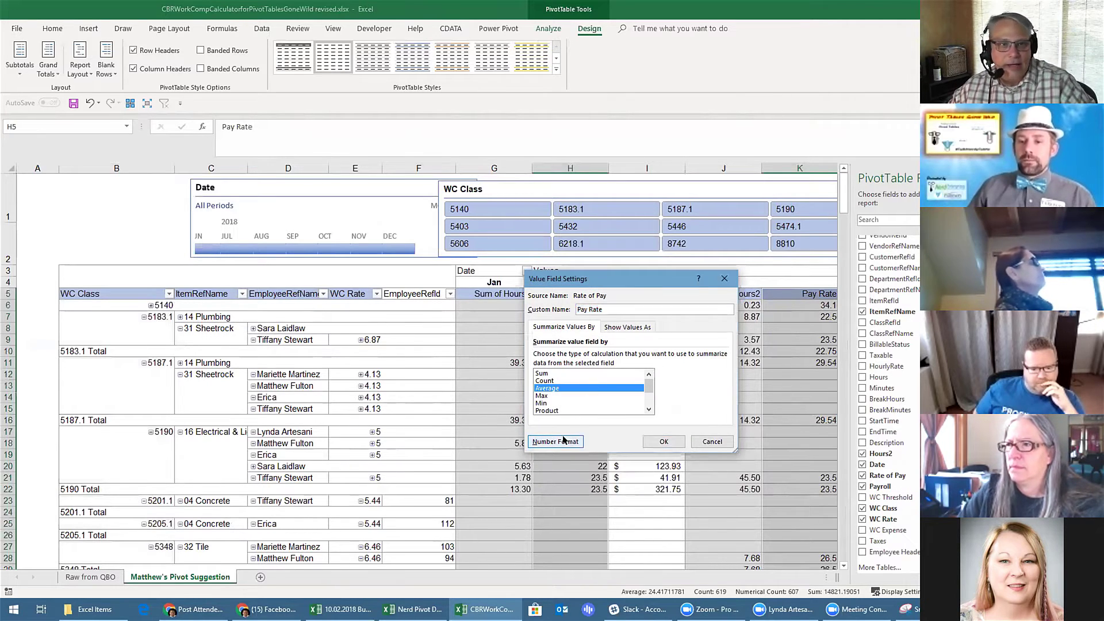
{"action": "left_click", "coordinate": [518, 304]}
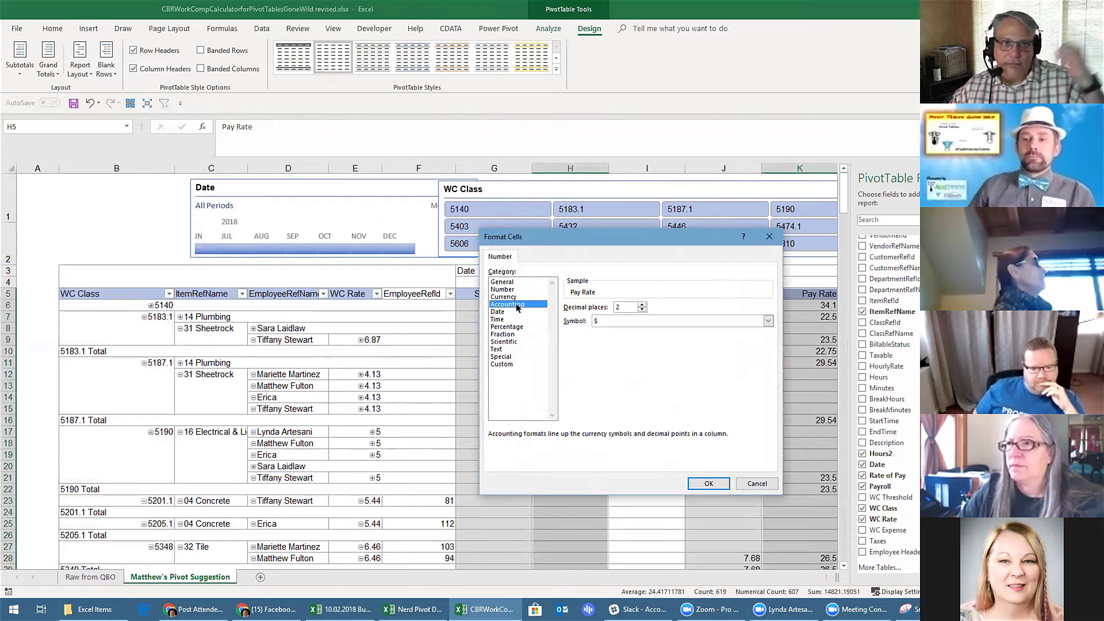
{"action": "left_click", "coordinate": [708, 483]}
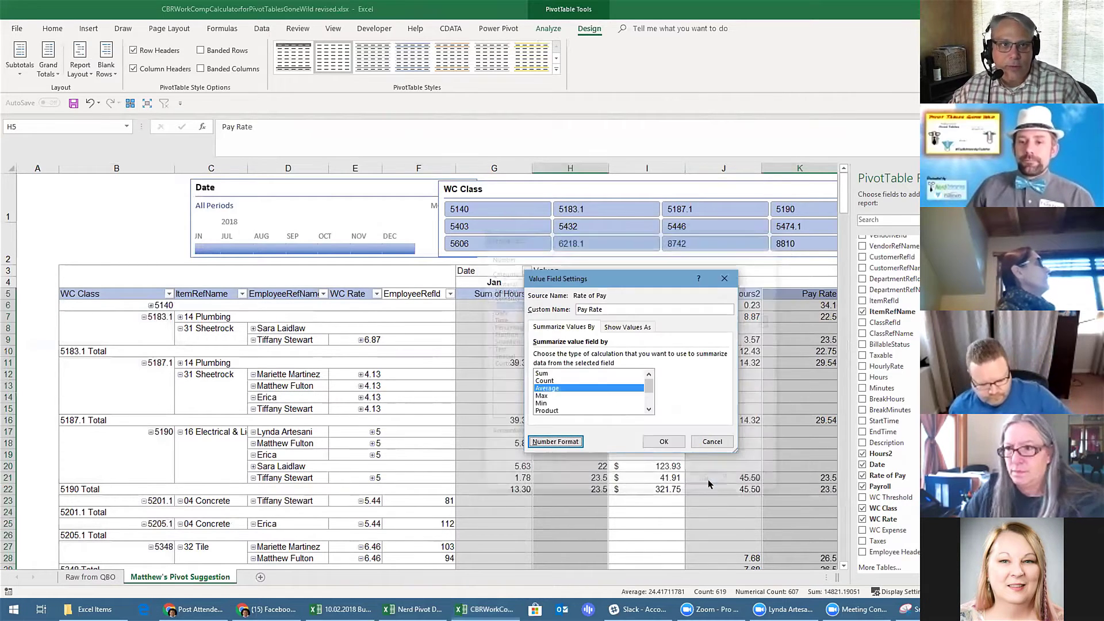
{"action": "left_click", "coordinate": [663, 441]}
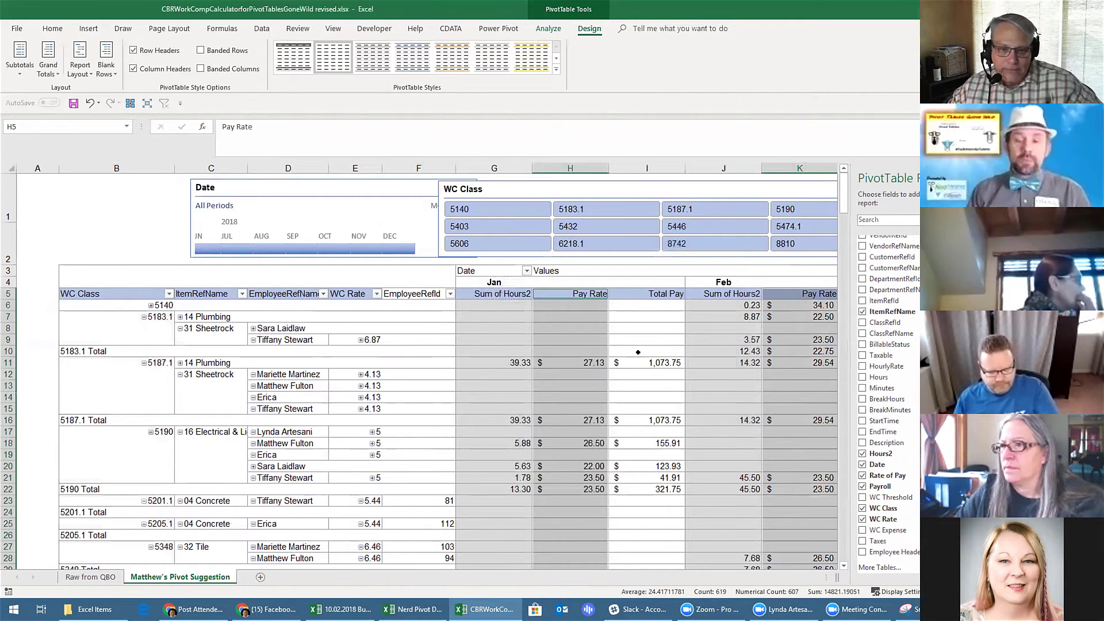
Move the WC Class slicer so that it no longer overlaps the Date timeline.
{"action": "key", "text": "Right"}
{"action": "key", "text": "Right"}
{"action": "key", "text": "Right"}
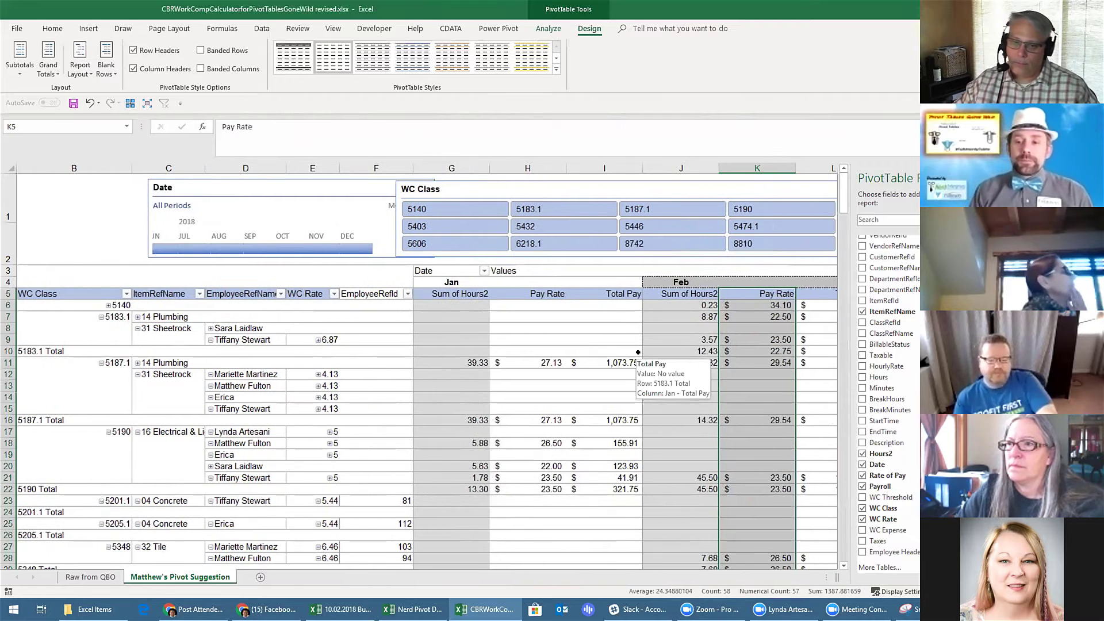
{"action": "key", "text": "Right"}
{"action": "key", "text": "Right"}
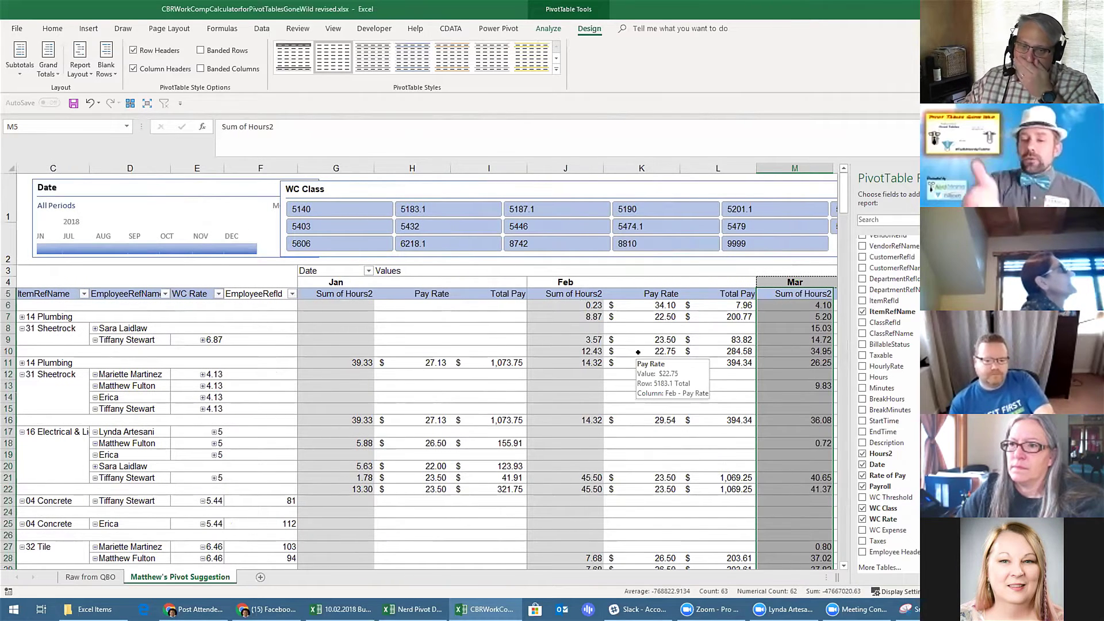
{"action": "left_click", "coordinate": [319, 279]}
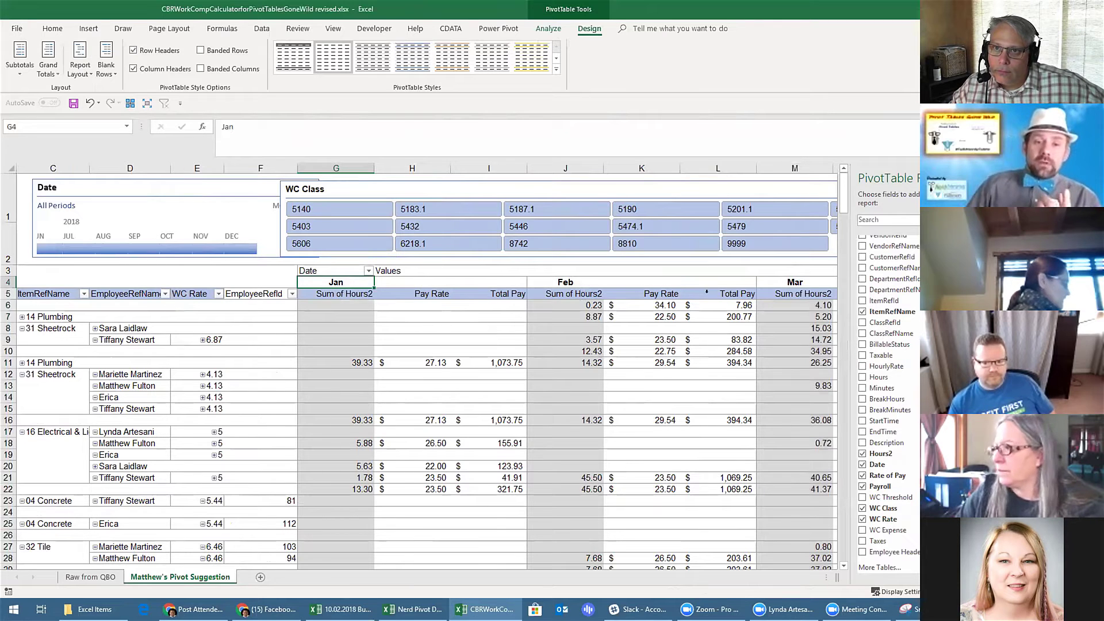
{"action": "left_click_drag", "start_coordinate": [457, 187], "coordinate": [505, 186]}
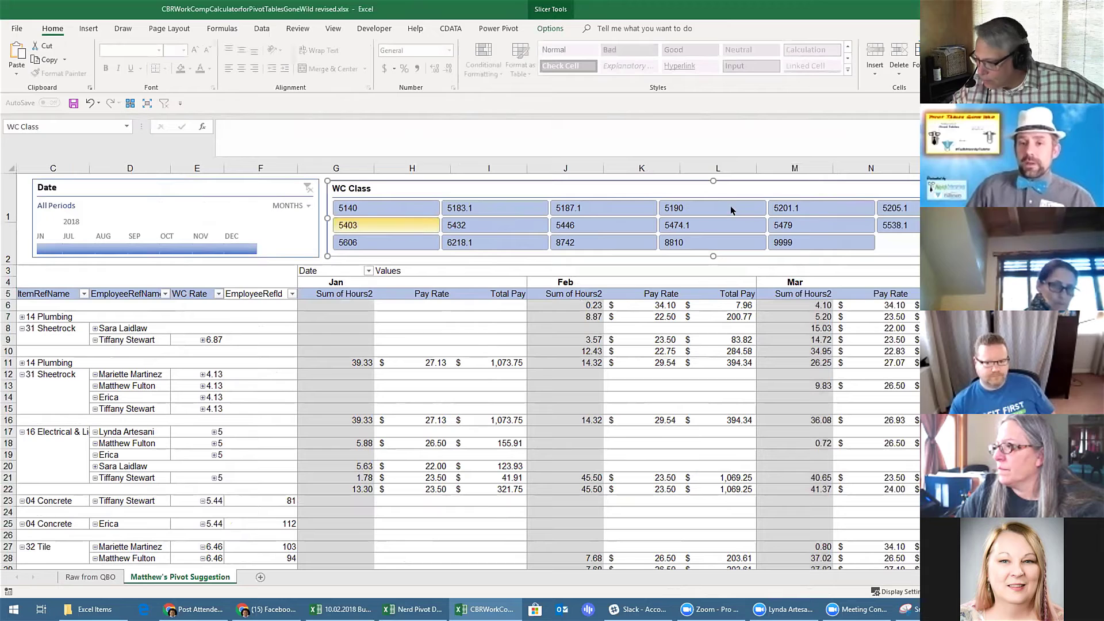
Use the slicer to filter the pivot table to WC Class 5140, 5183.1, 5432 and 6218.1 in turn.
{"action": "left_click", "coordinate": [354, 208]}
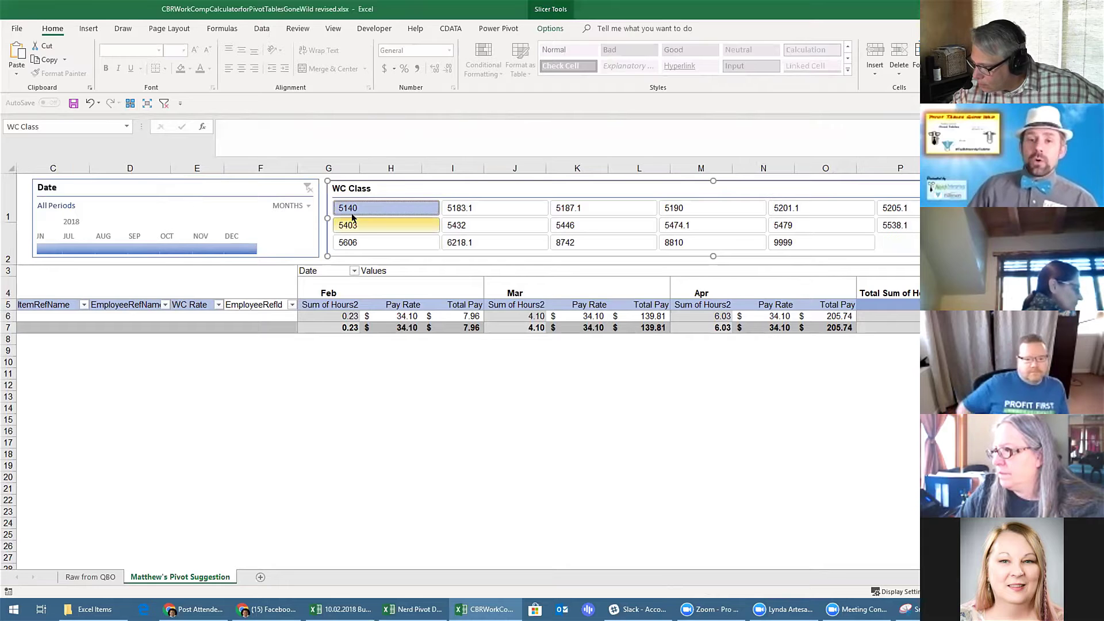
{"action": "left_click", "coordinate": [498, 208]}
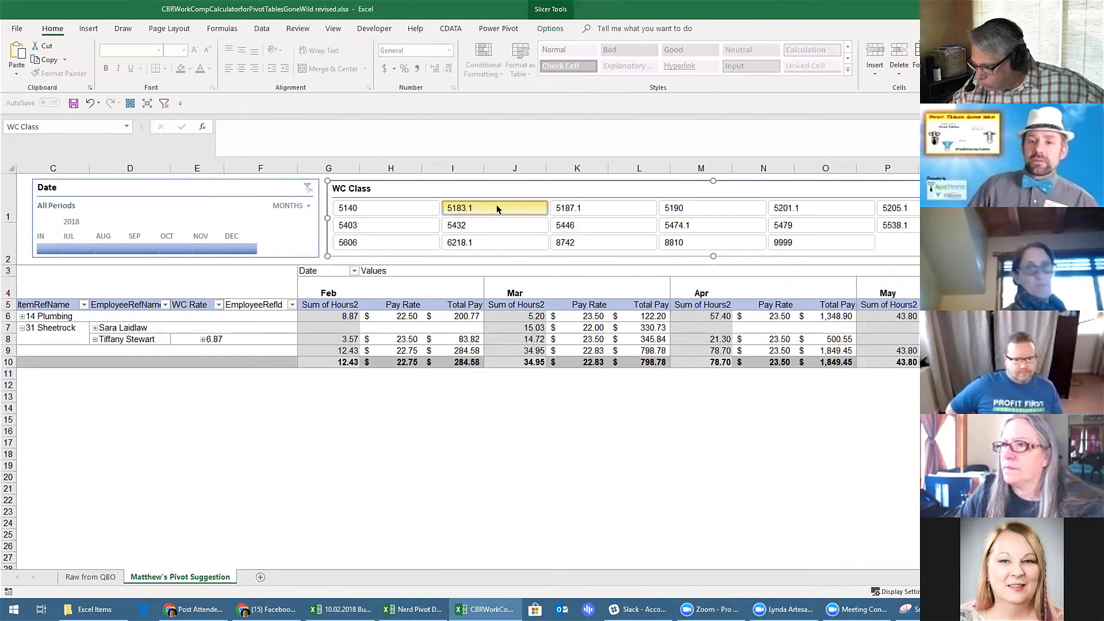
{"action": "left_click", "coordinate": [492, 223]}
{"action": "left_click", "coordinate": [490, 241]}
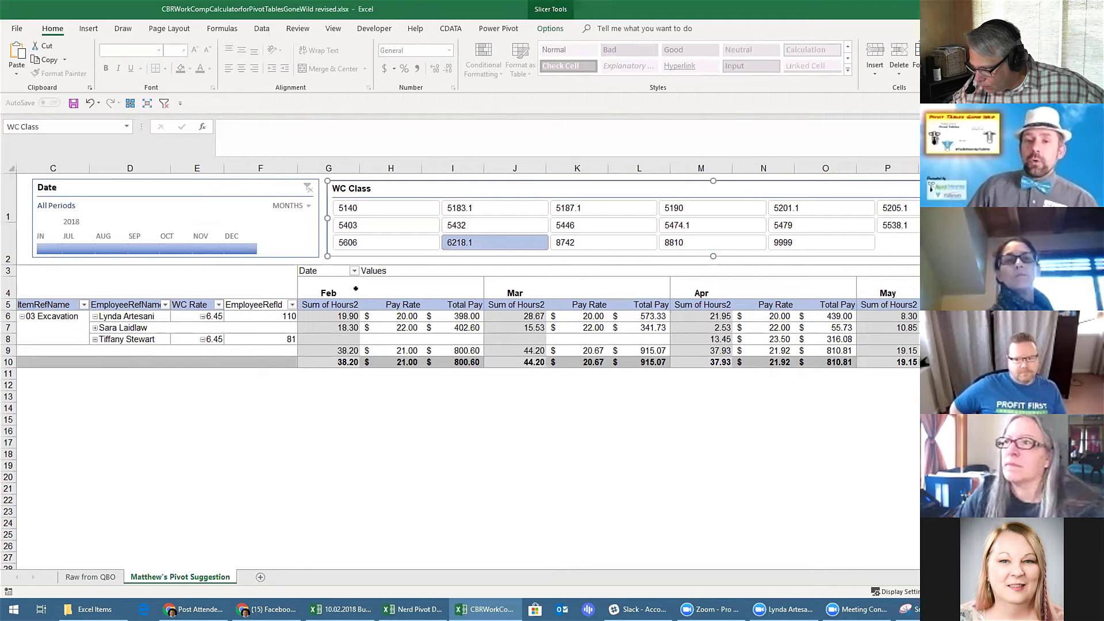
Add WC Class 5432 and 5183.1 to the slicer selection, and clear the WC Class filter.
{"action": "left_click", "coordinate": [460, 225], "text": "ctrl"}
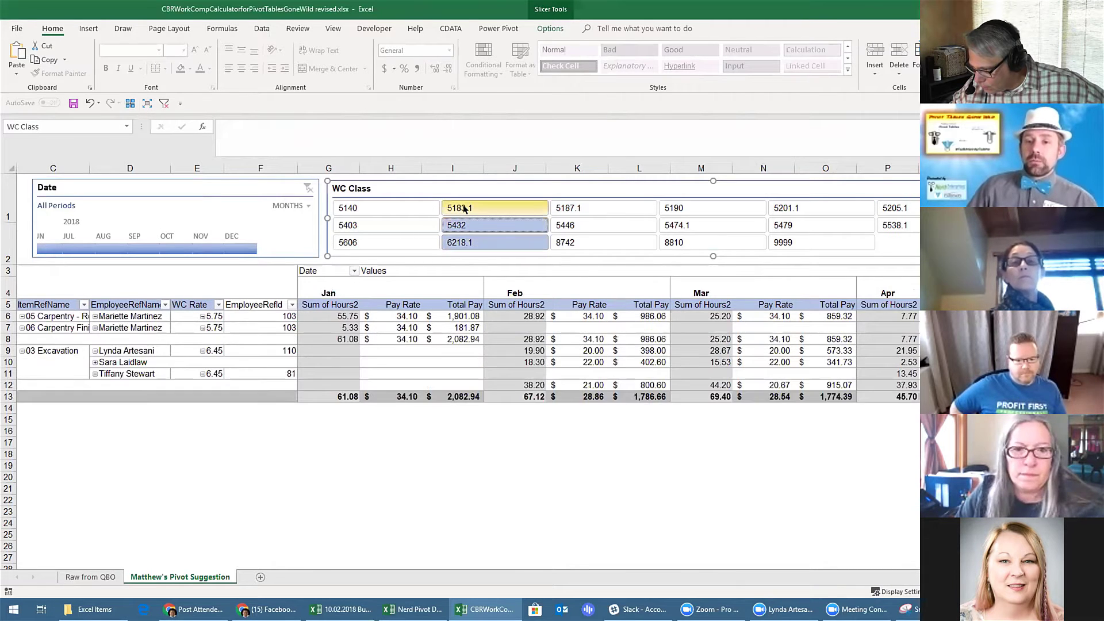
{"action": "left_click", "coordinate": [465, 209], "text": "ctrl"}
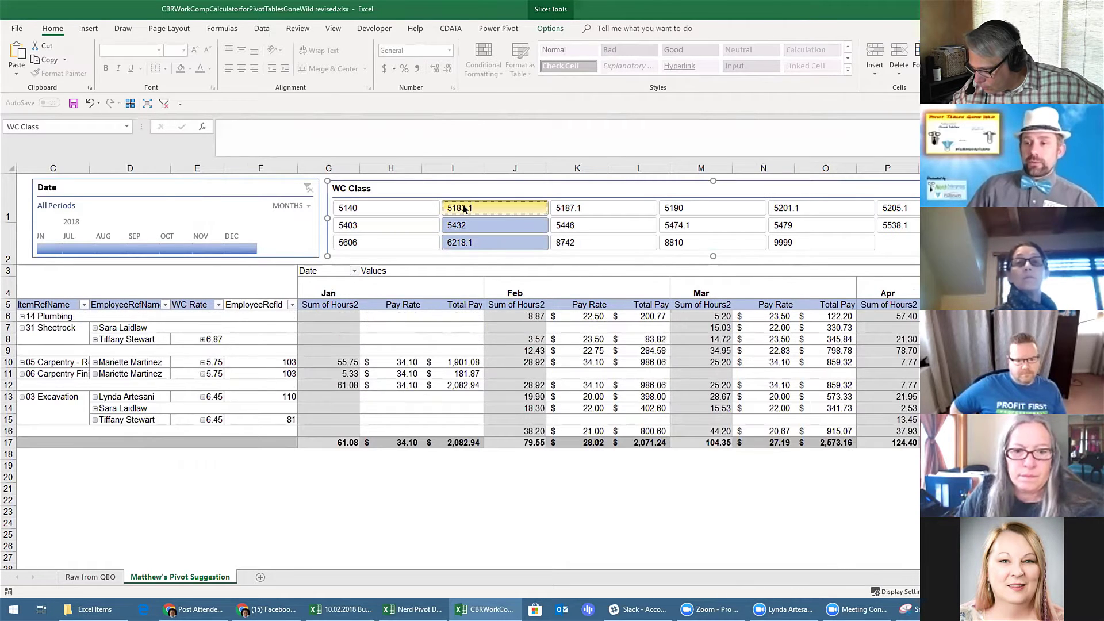
{"action": "left_click", "coordinate": [508, 217], "text": "ctrl"}
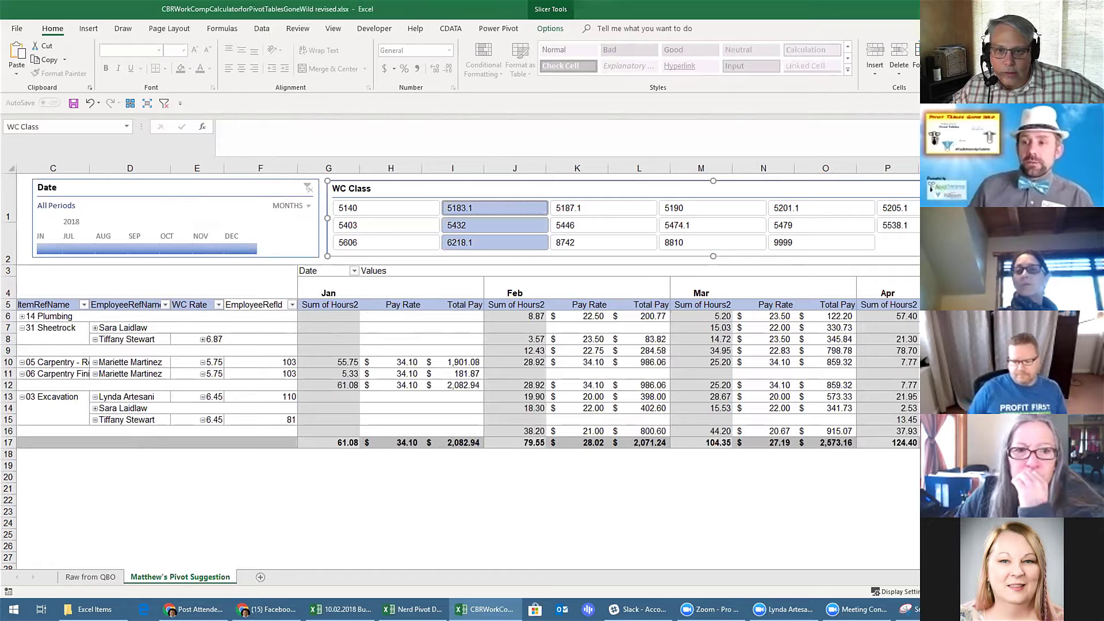
{"action": "key", "text": "alt+c"}
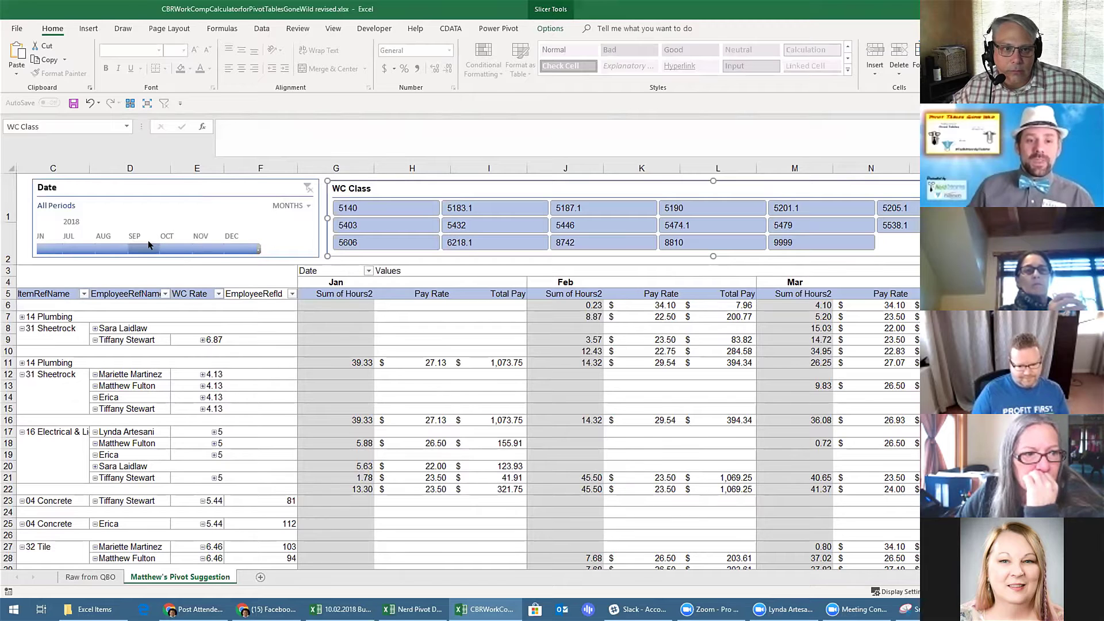
Try Jun - Jul, Dec, Nov, Aug - Nov and Dec 2018 as timeline periods, and open and dismiss the Date field's filter options.
{"action": "left_click_drag", "start_coordinate": [52, 249], "coordinate": [93, 248]}
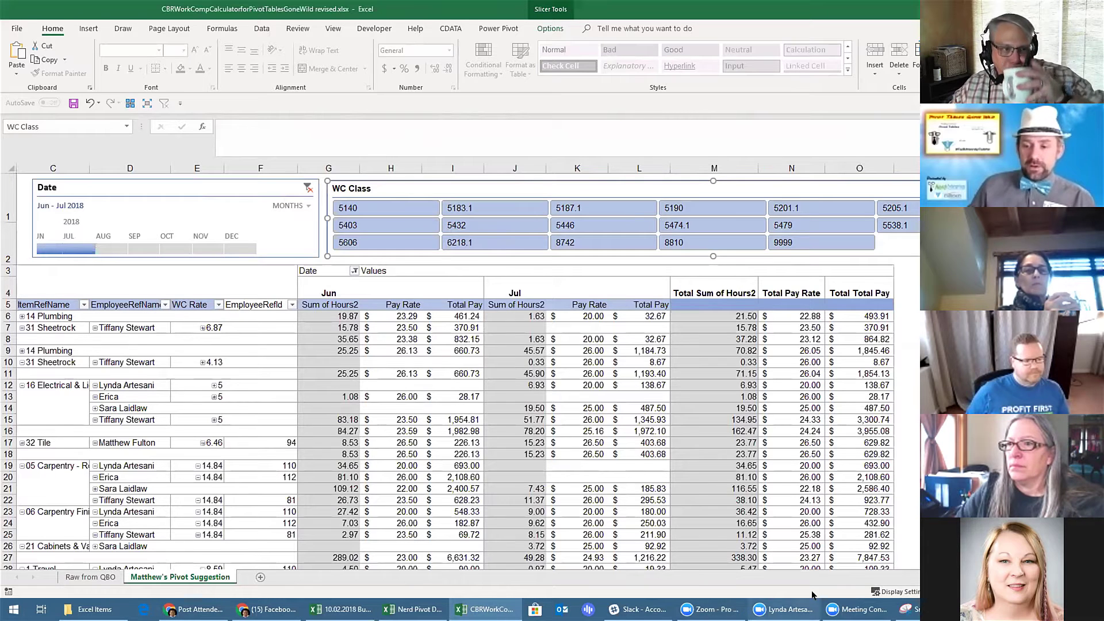
{"action": "left_click", "coordinate": [241, 249]}
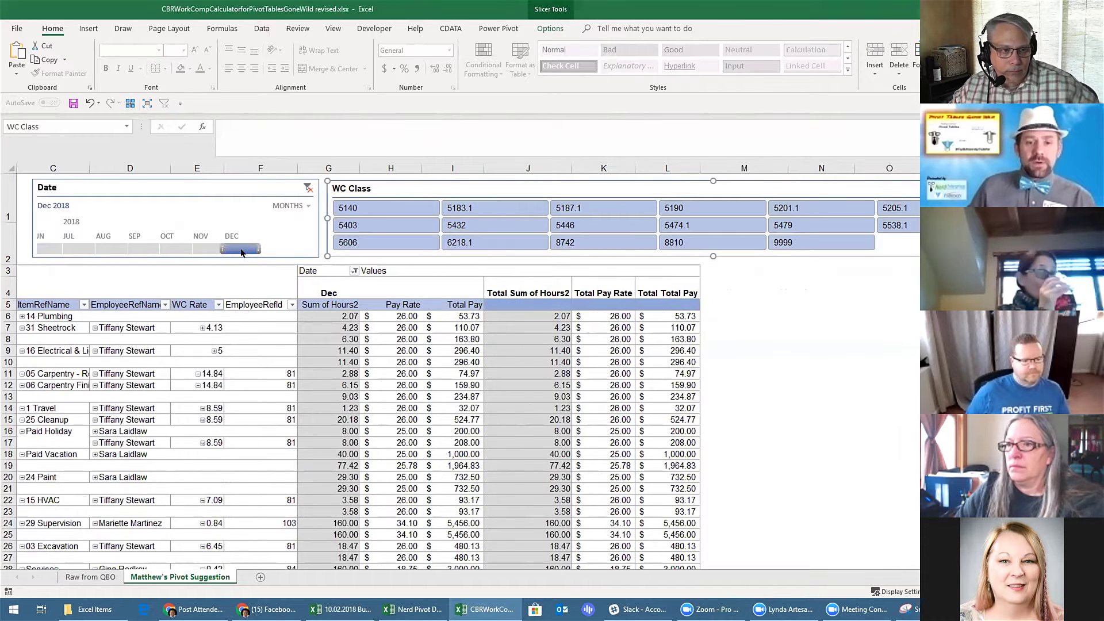
{"action": "left_click", "coordinate": [203, 249]}
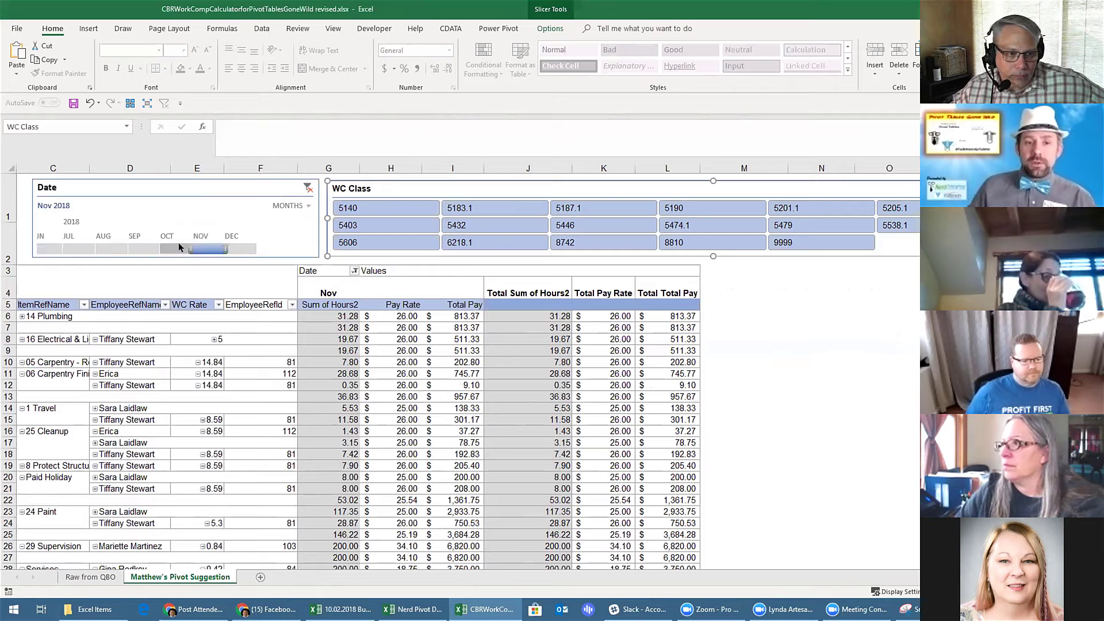
{"action": "left_click_drag", "start_coordinate": [194, 249], "coordinate": [98, 247]}
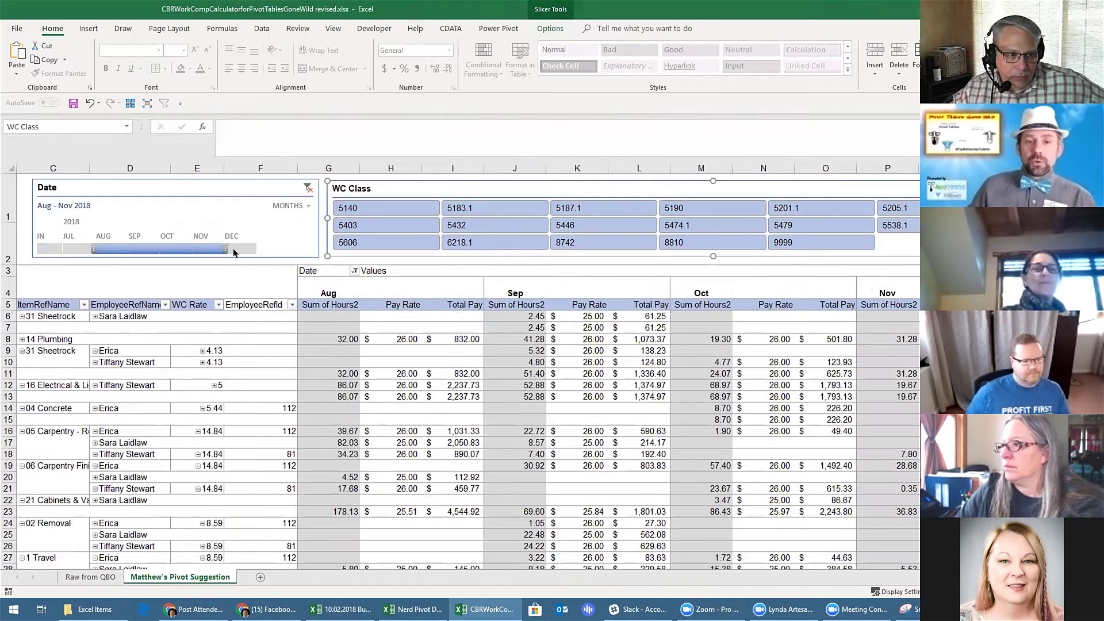
{"action": "left_click", "coordinate": [241, 249]}
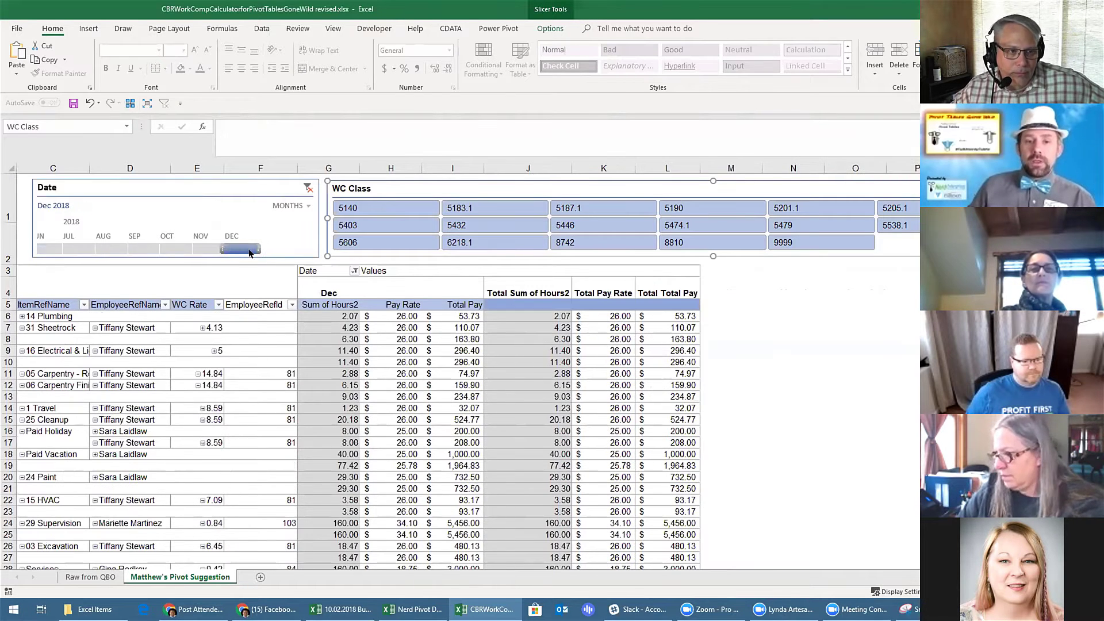
{"action": "left_click", "coordinate": [354, 271]}
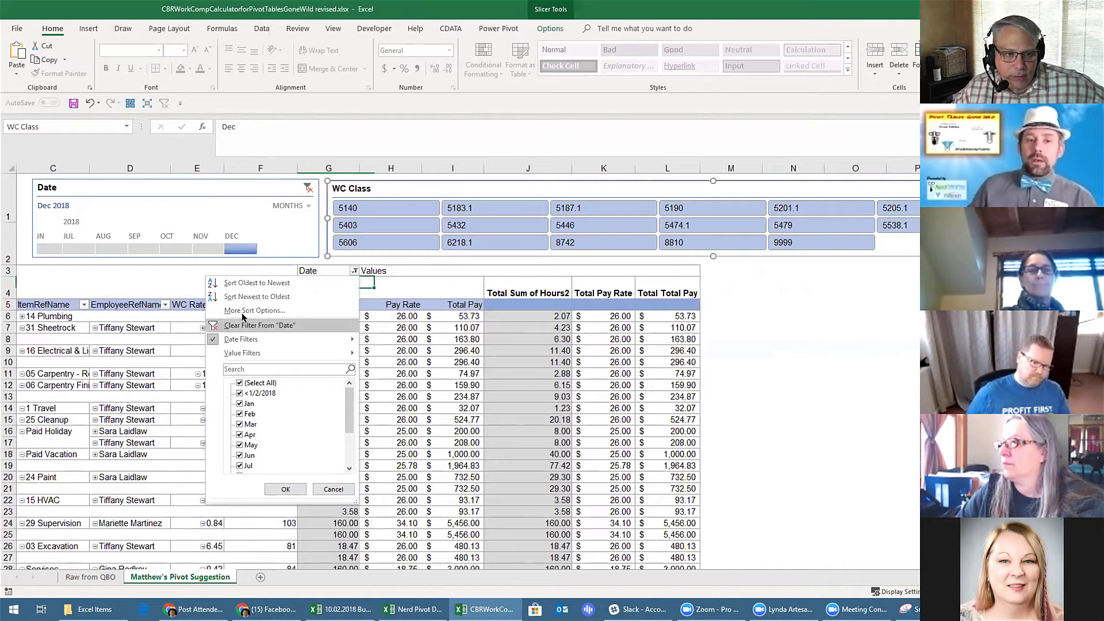
{"action": "left_click", "coordinate": [223, 202]}
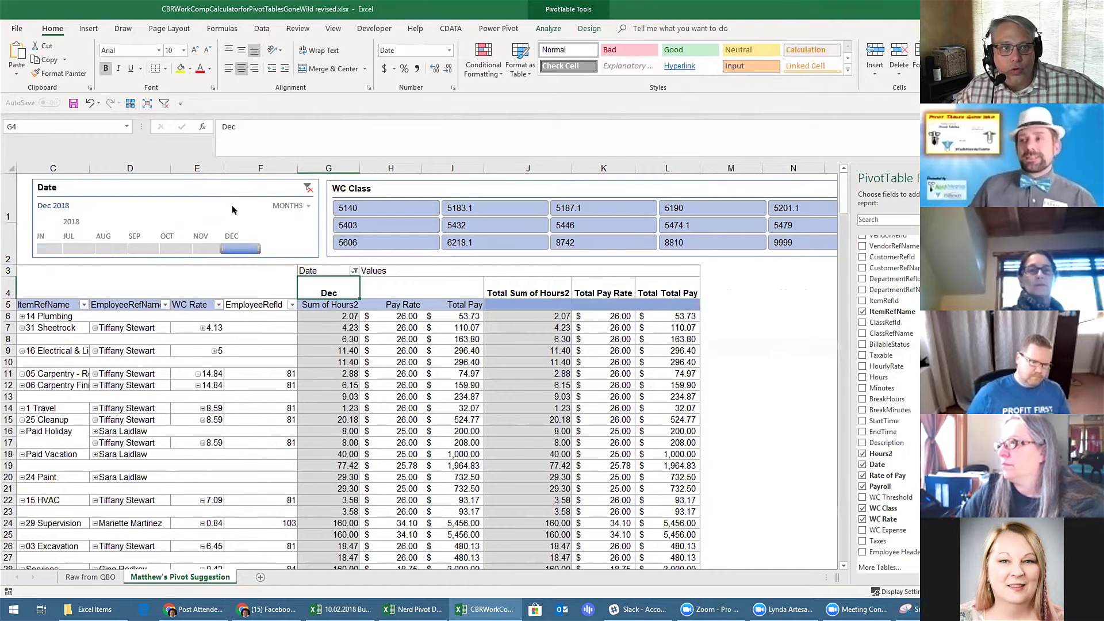
Set the Date timeline to the period Jun - Dec 2018.
{"action": "left_click", "coordinate": [210, 249]}
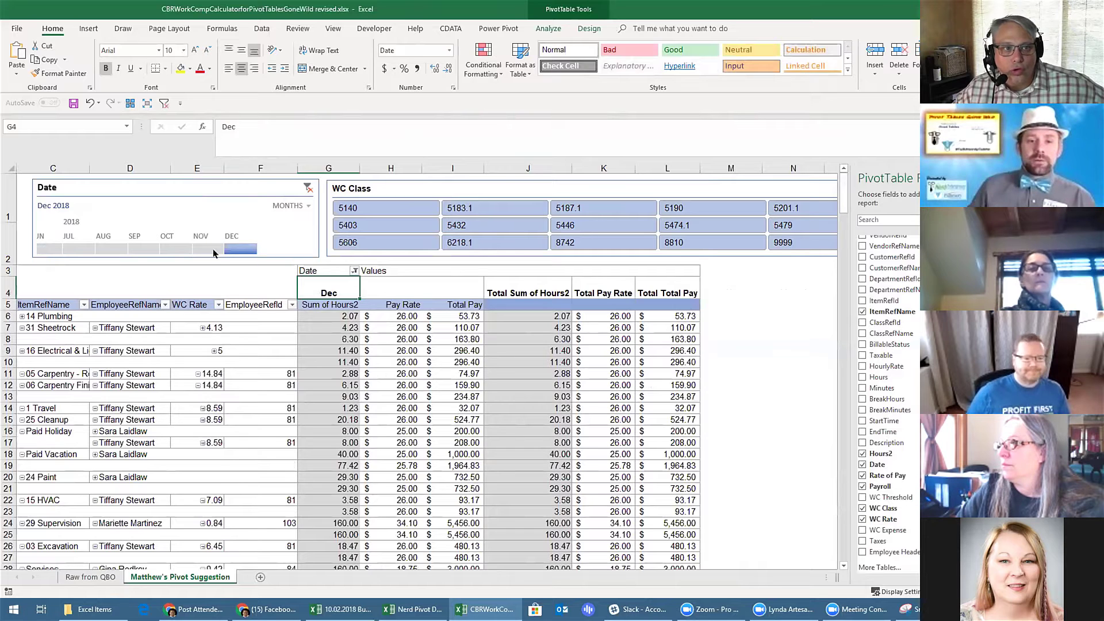
{"action": "left_click_drag", "start_coordinate": [182, 238], "coordinate": [39, 247]}
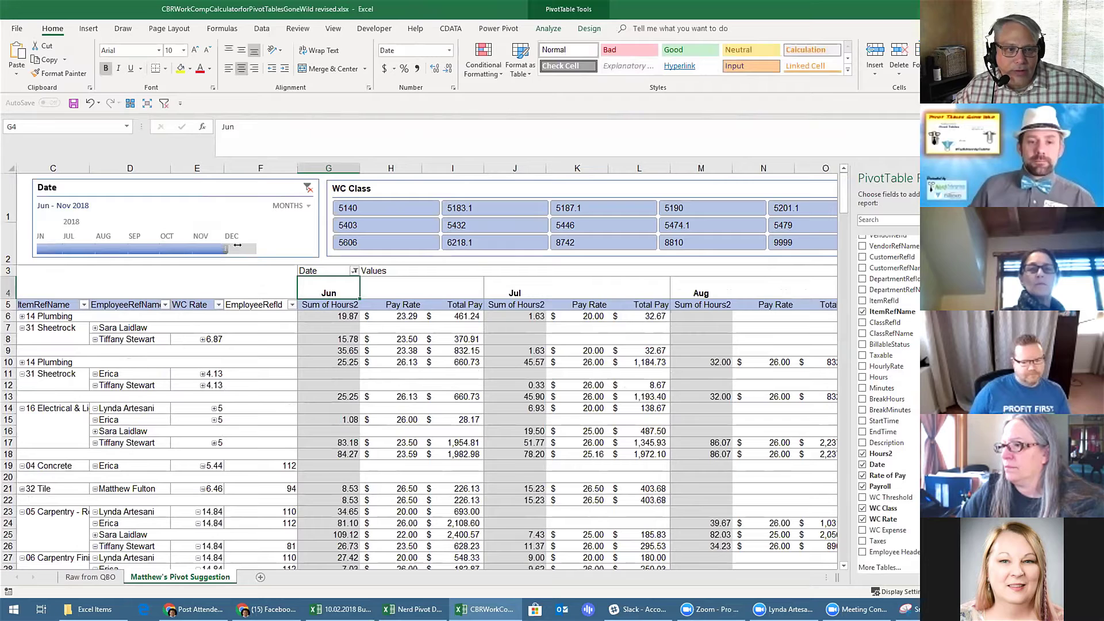
{"action": "left_click_drag", "start_coordinate": [237, 245], "coordinate": [256, 248]}
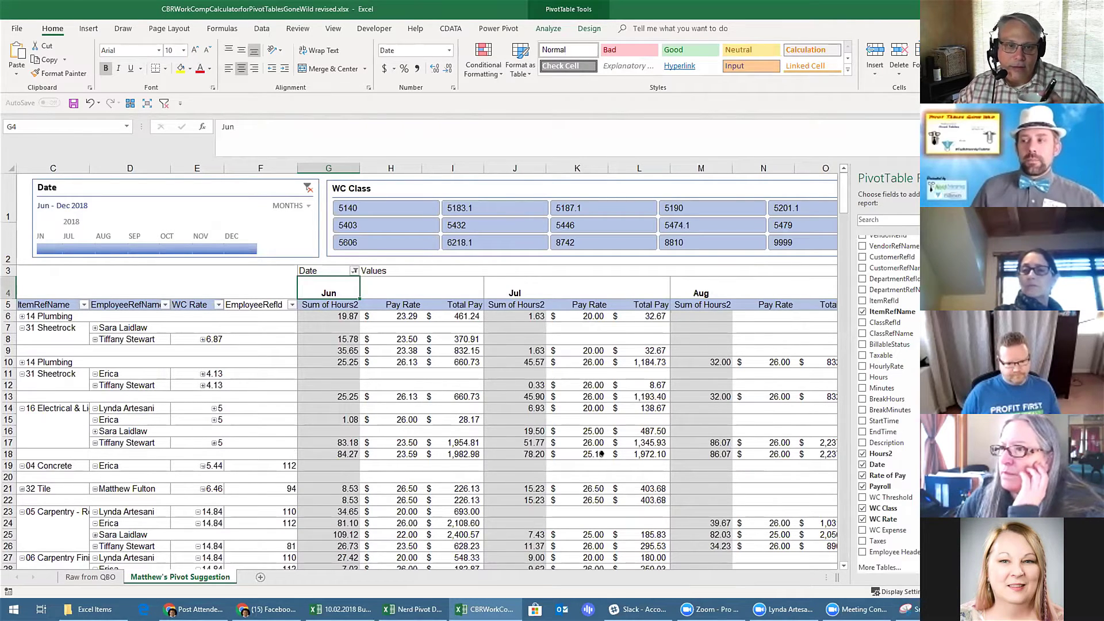
Go to the WC Class column of the pivot table and close the PivotTable field list.
{"action": "left_click", "coordinate": [117, 386]}
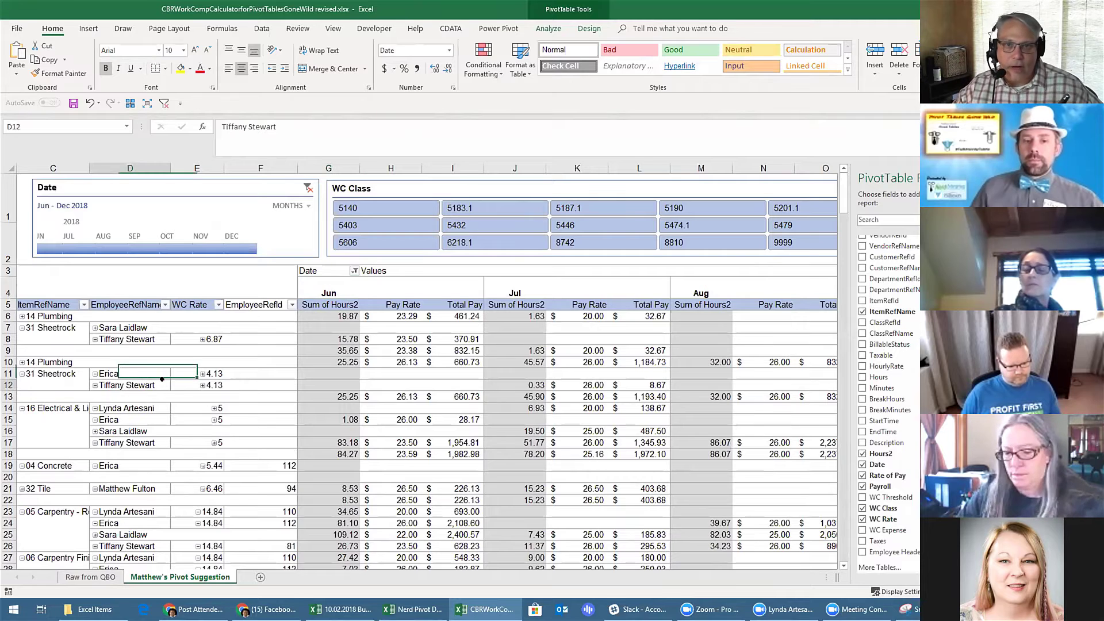
{"action": "key", "text": "Left"}
{"action": "key", "text": "Left"}
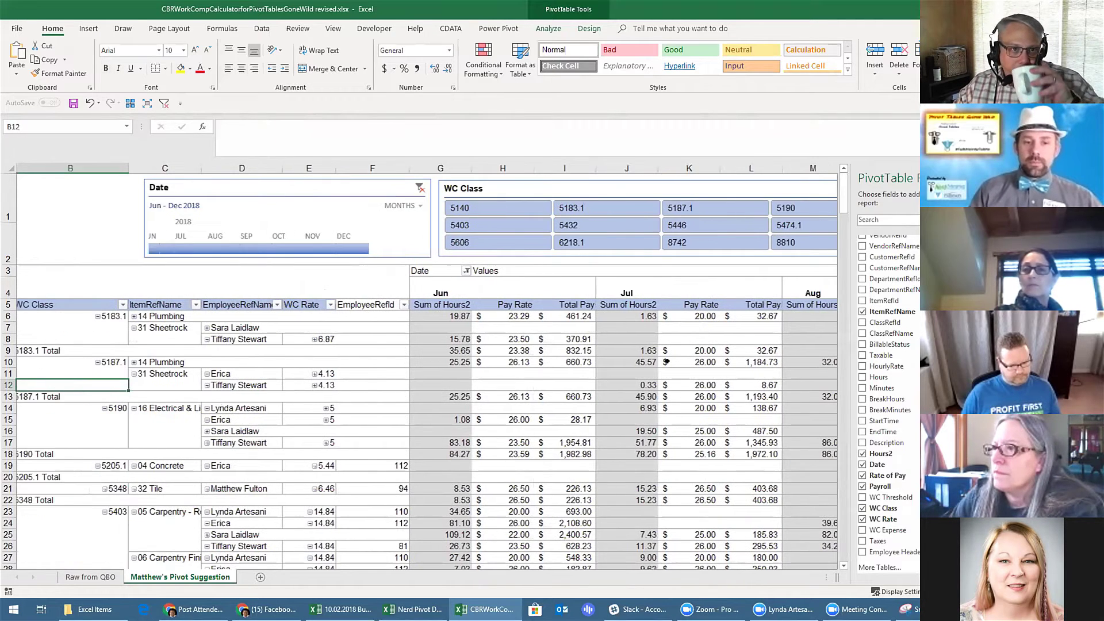
{"action": "scroll", "coordinate": [667, 362], "scroll_direction": "left", "scroll_amount": 1}
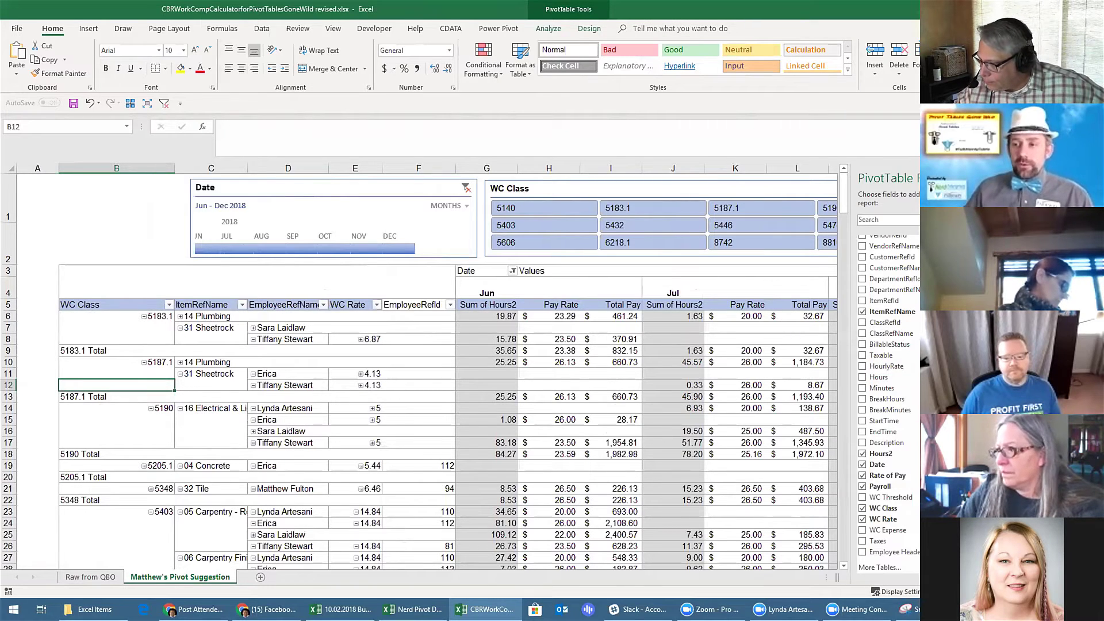
{"action": "left_click", "coordinate": [1091, 178]}
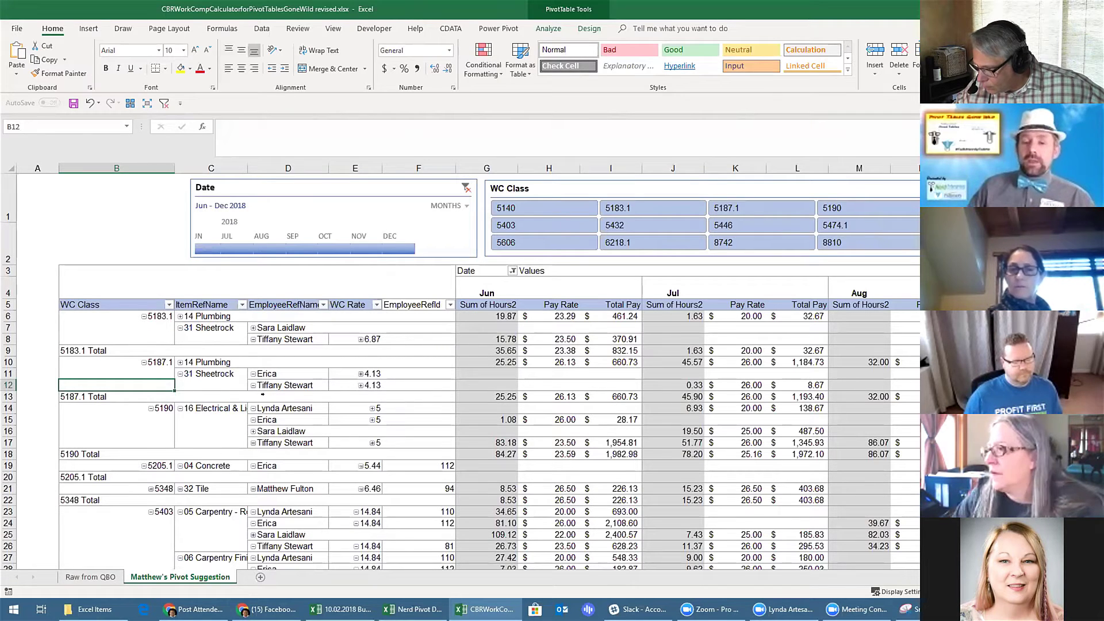
Show the PivotTable field list and make EmployeeRefName the first row field, above WC Class.
{"action": "left_click", "coordinate": [262, 408]}
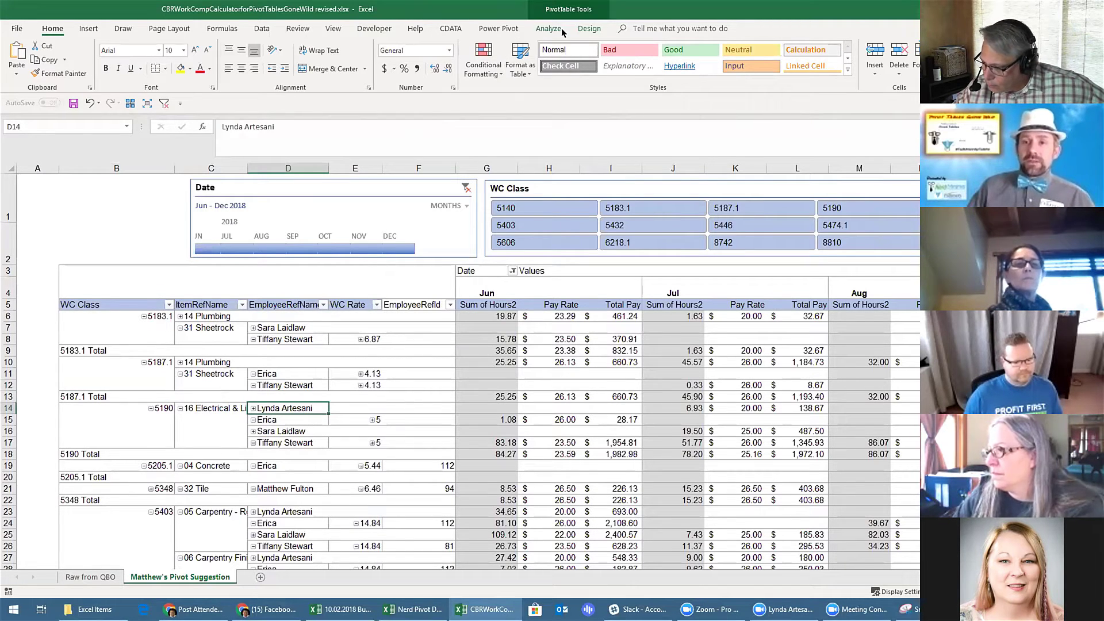
{"action": "left_click", "coordinate": [589, 28]}
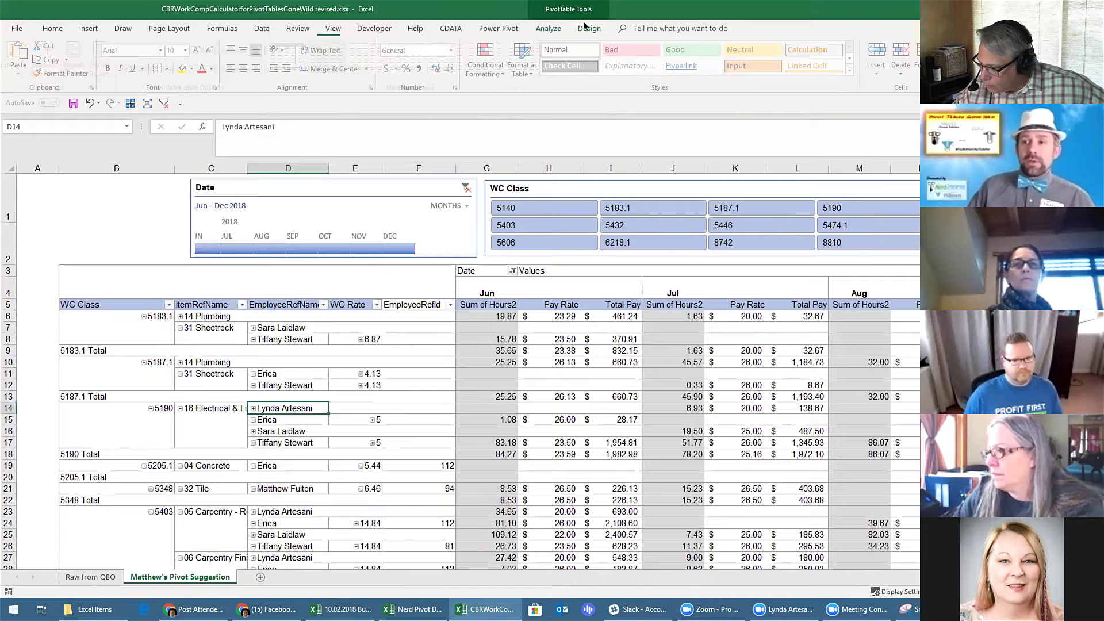
{"action": "left_click", "coordinate": [549, 28]}
{"action": "left_click", "coordinate": [812, 60]}
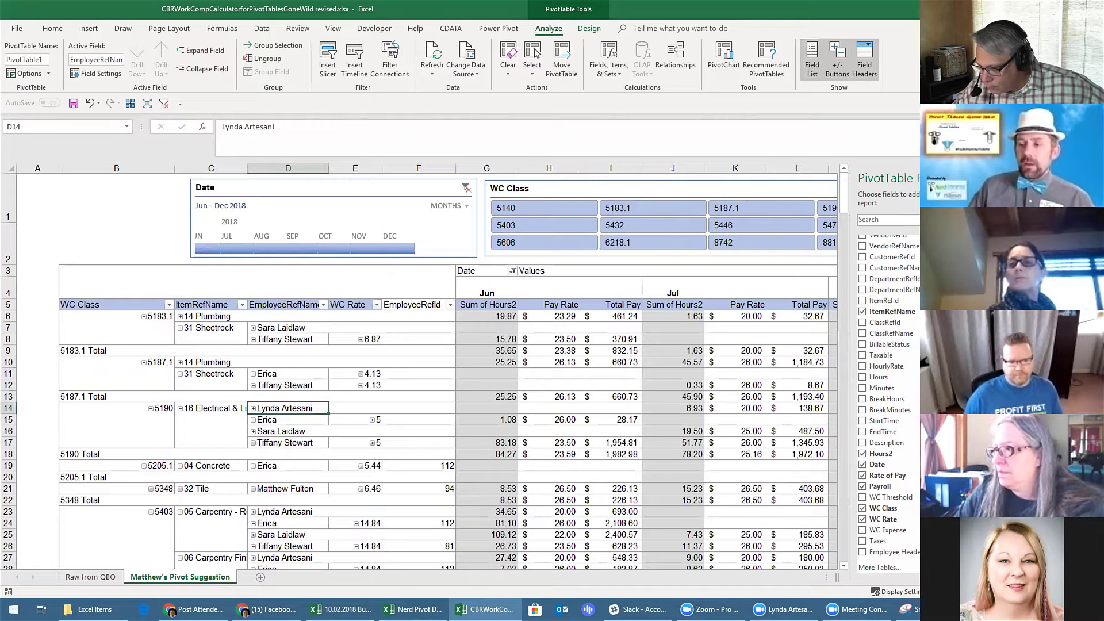
{"action": "left_click_drag", "start_coordinate": [1023, 435], "coordinate": [1024, 409]}
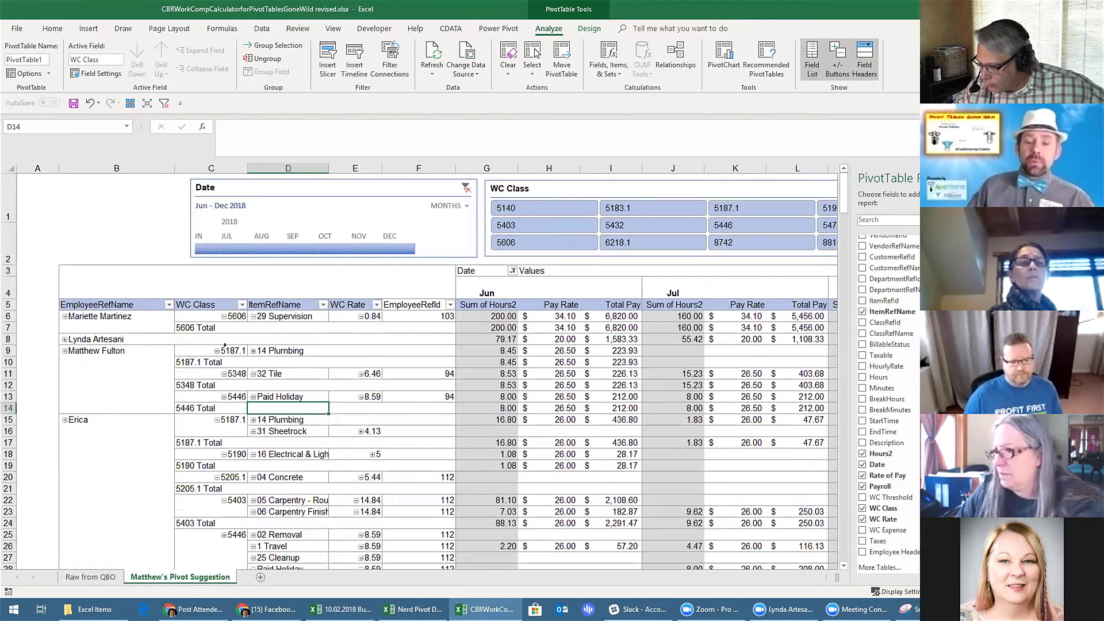
Turn off the WC Class subtotals in the pivot table and go to the 32 Tile item in the ItemRefName column.
{"action": "right_click", "coordinate": [214, 326]}
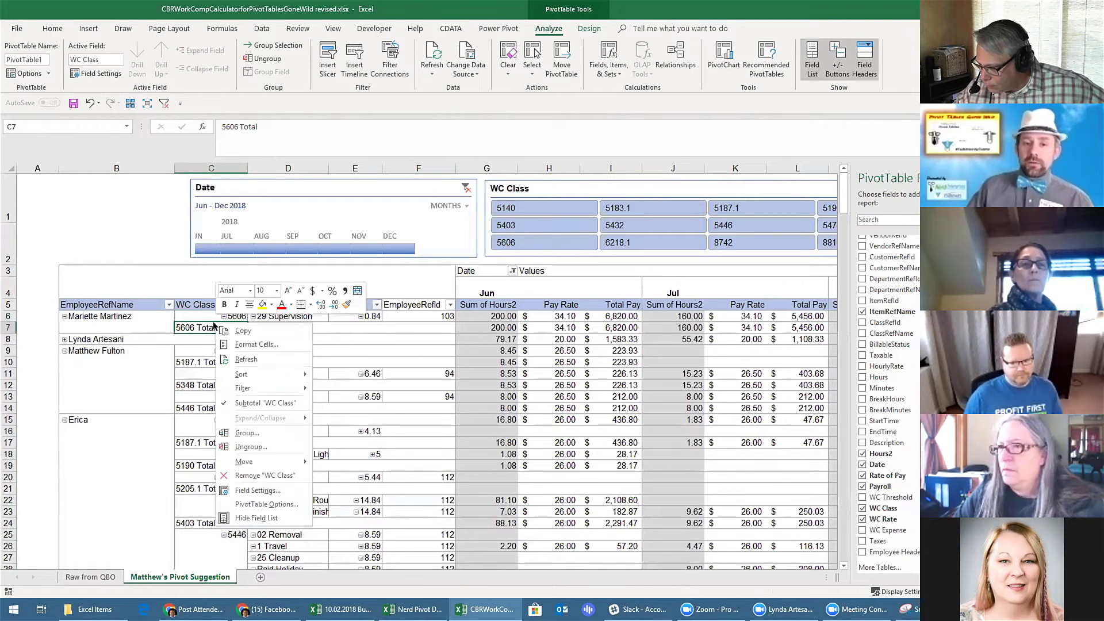
{"action": "left_click", "coordinate": [230, 402]}
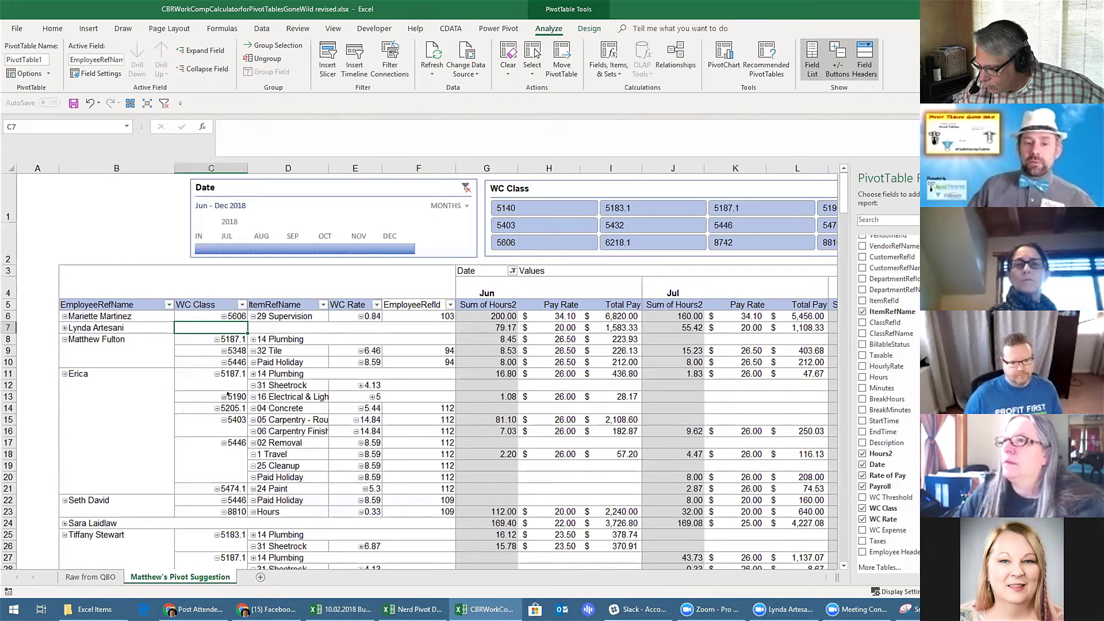
{"action": "left_click", "coordinate": [109, 351]}
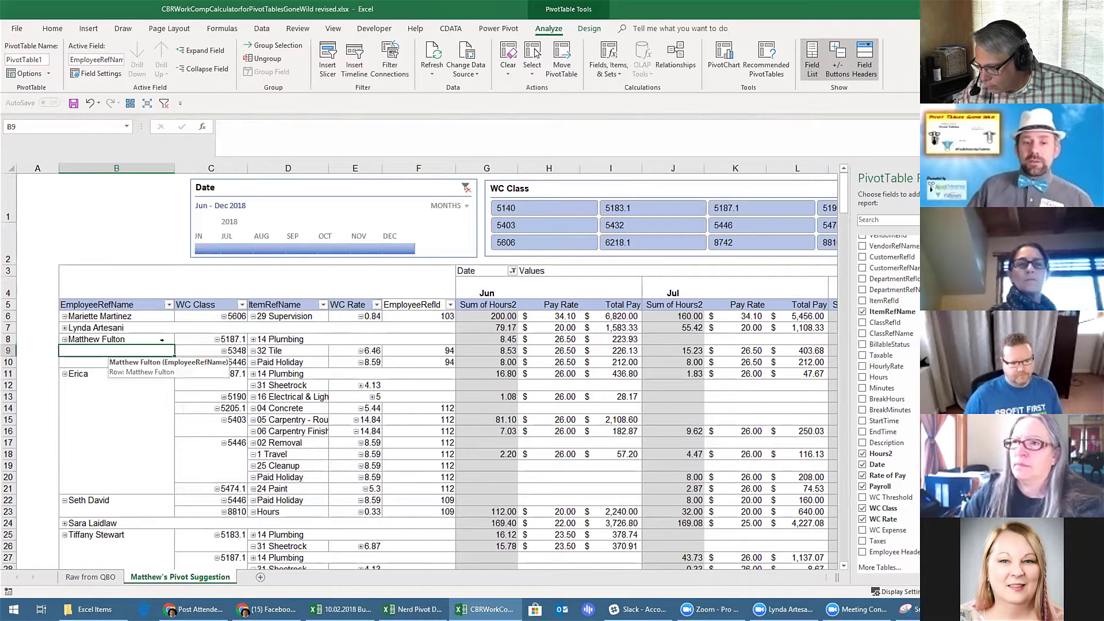
{"action": "left_click", "coordinate": [289, 338]}
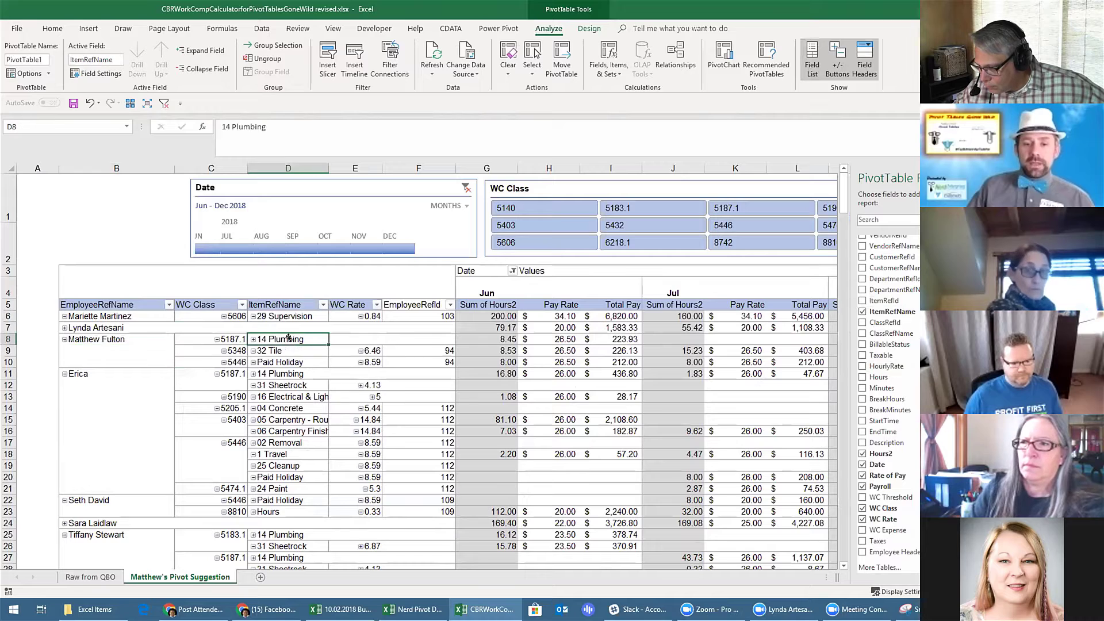
{"action": "left_click", "coordinate": [287, 350]}
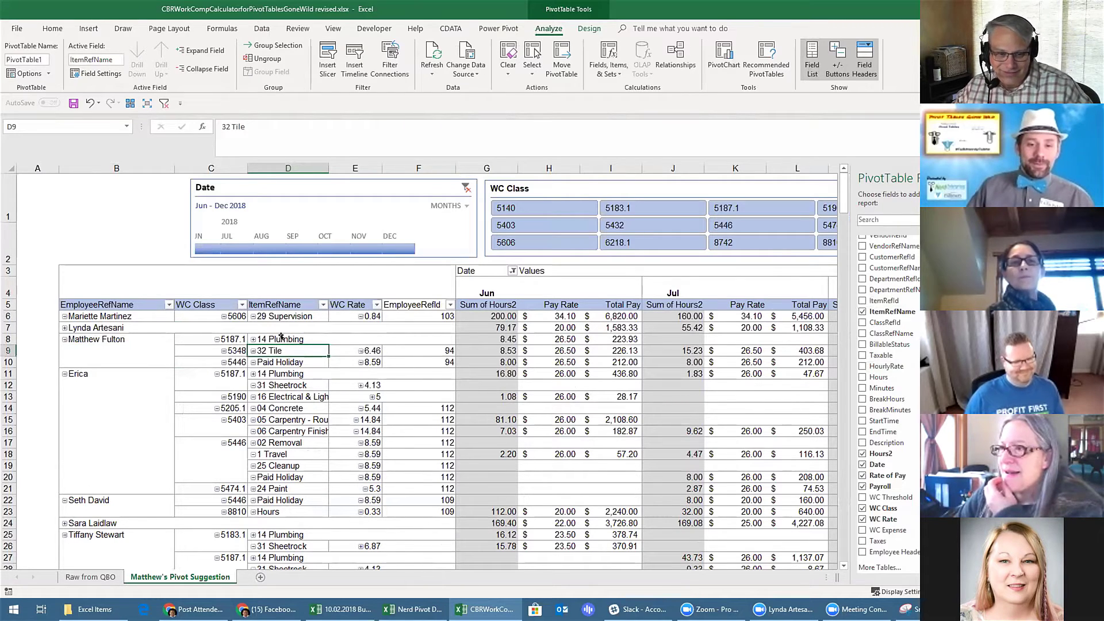
Examine the pivot table with employees across the columns down to its grand total, and find EmployeeRefName in the field list.
{"action": "left_click", "coordinate": [251, 339]}
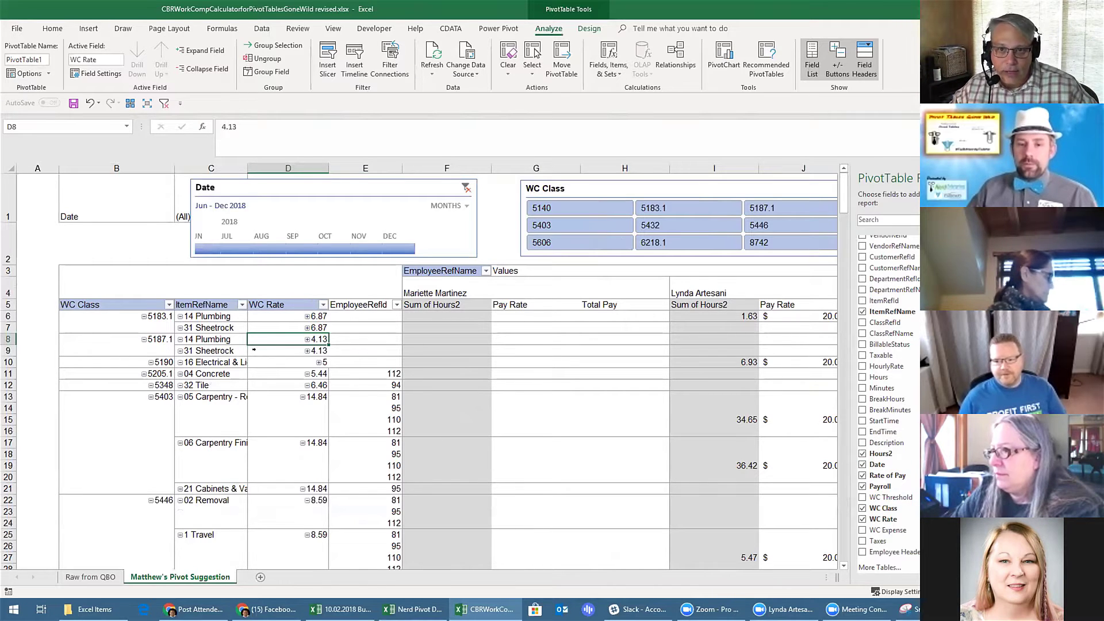
{"action": "scroll", "coordinate": [439, 372], "scroll_direction": "down", "scroll_amount": 2}
{"action": "scroll", "coordinate": [439, 372], "scroll_direction": "down", "scroll_amount": 3}
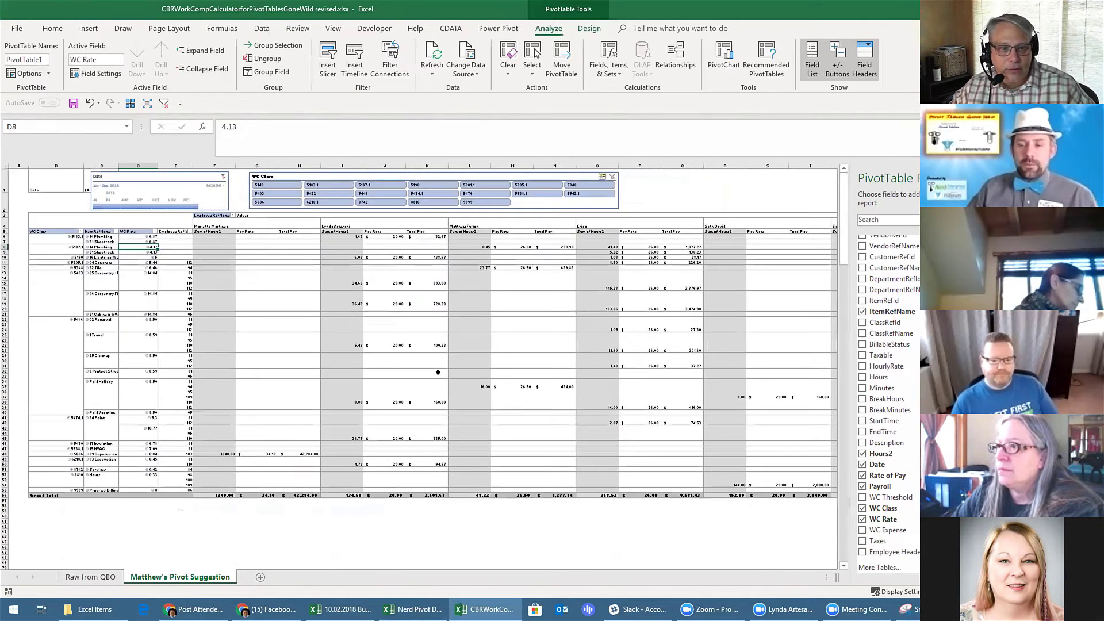
{"action": "scroll", "coordinate": [426, 370], "scroll_direction": "up", "scroll_amount": 2}
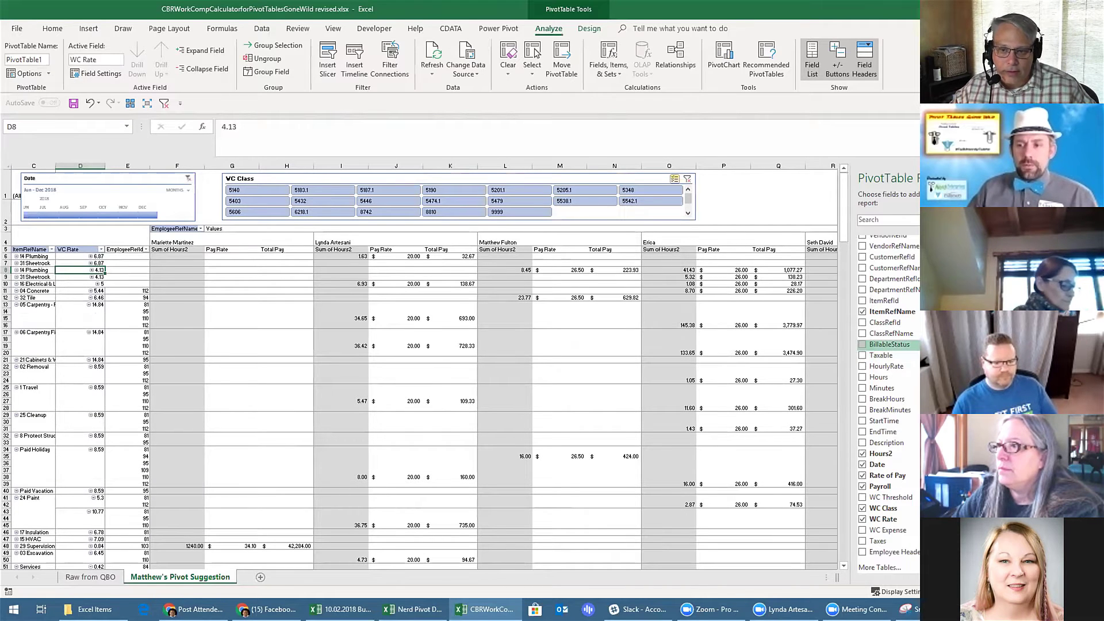
{"action": "scroll", "coordinate": [889, 391], "scroll_direction": "up", "scroll_amount": 2}
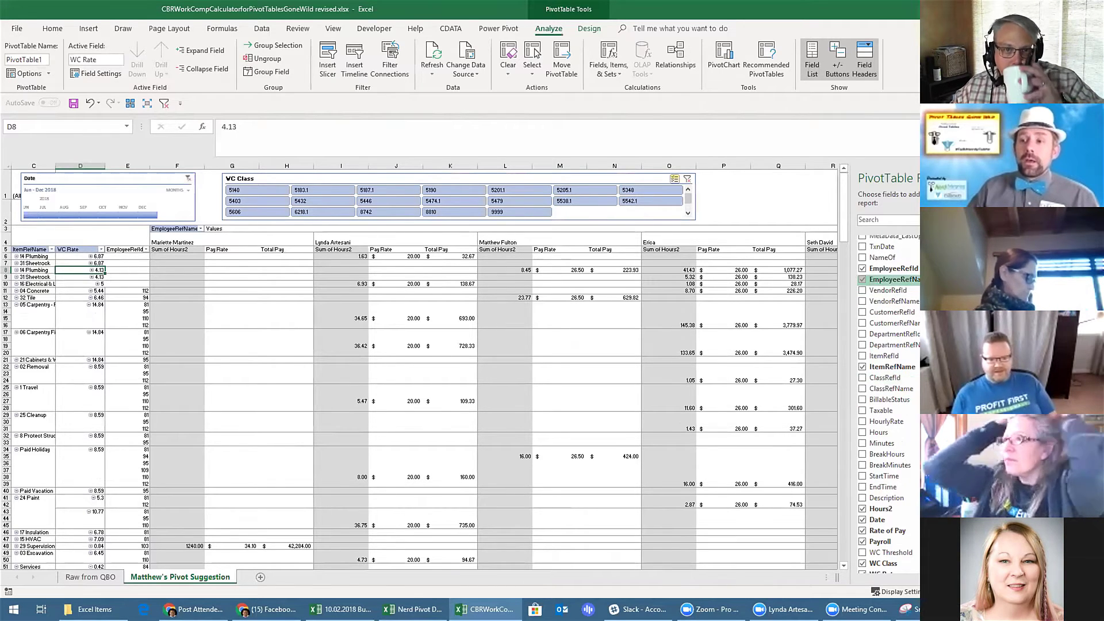
{"action": "left_click", "coordinate": [915, 279]}
{"action": "left_click", "coordinate": [914, 280]}
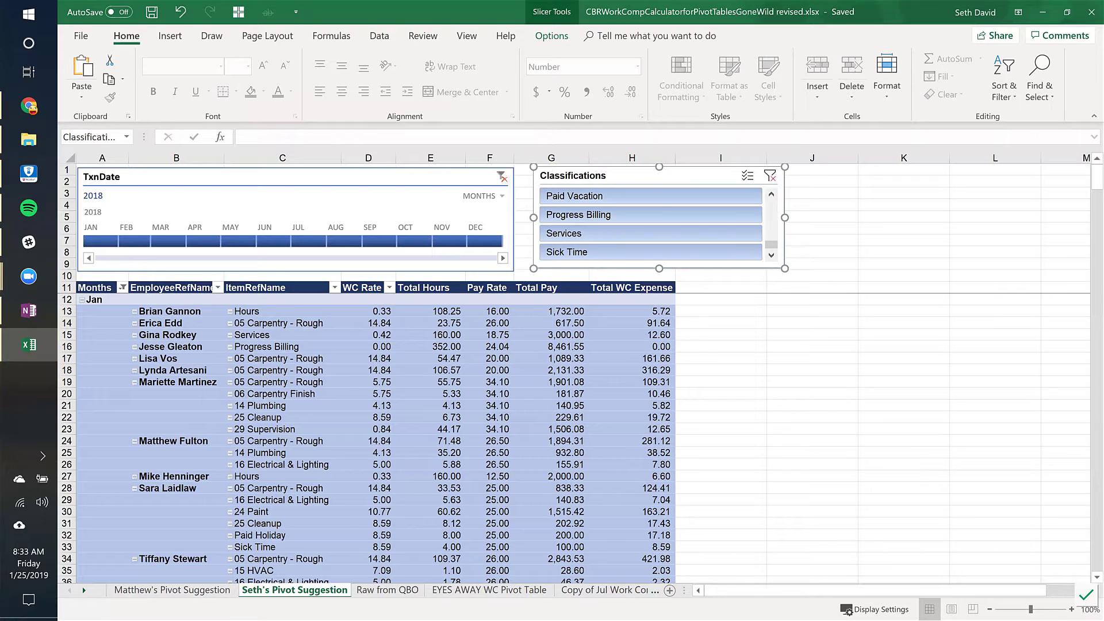
Show the field list of the Months pivot table and enlarge its areas section to fit every row and value field.
{"action": "left_click", "coordinate": [101, 311]}
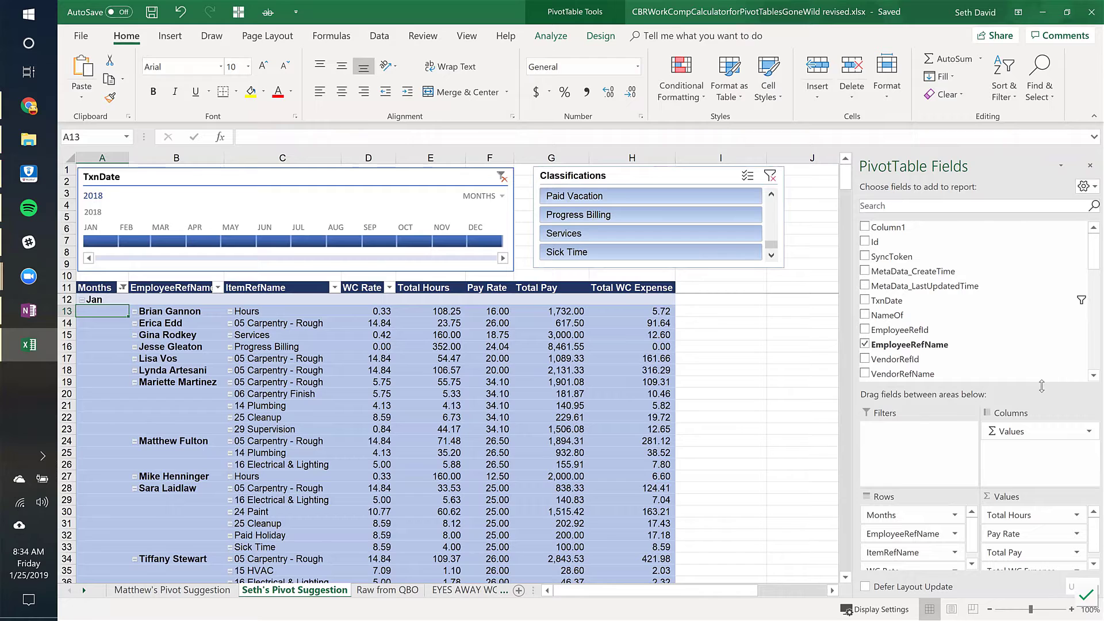
{"action": "left_click_drag", "start_coordinate": [1042, 383], "coordinate": [1031, 325]}
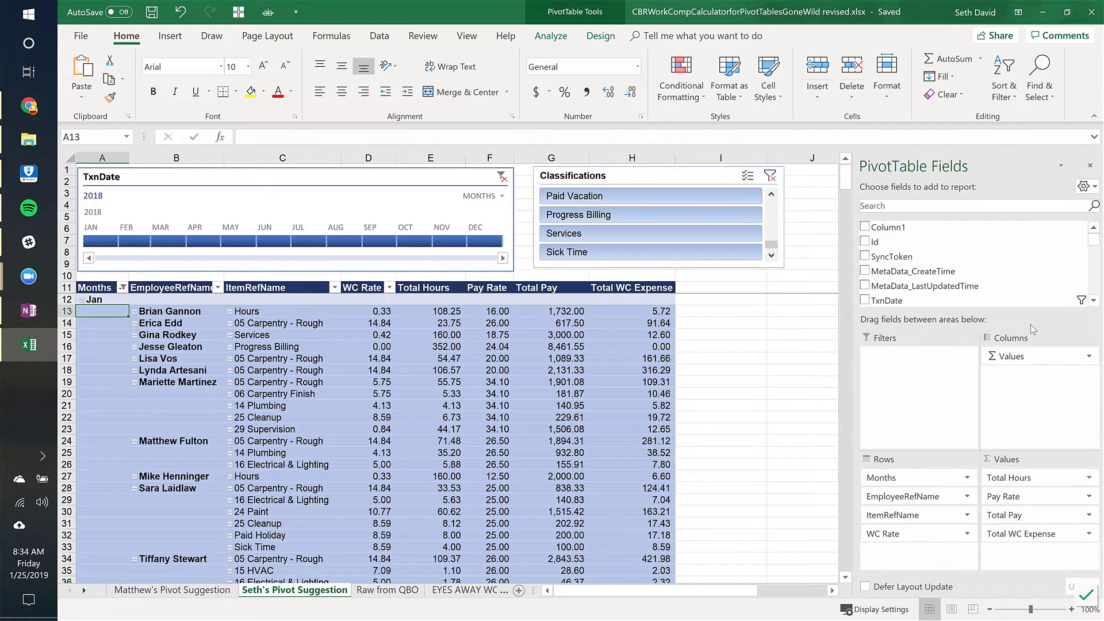
{"action": "left_click", "coordinate": [895, 384]}
{"action": "left_click", "coordinate": [1042, 374]}
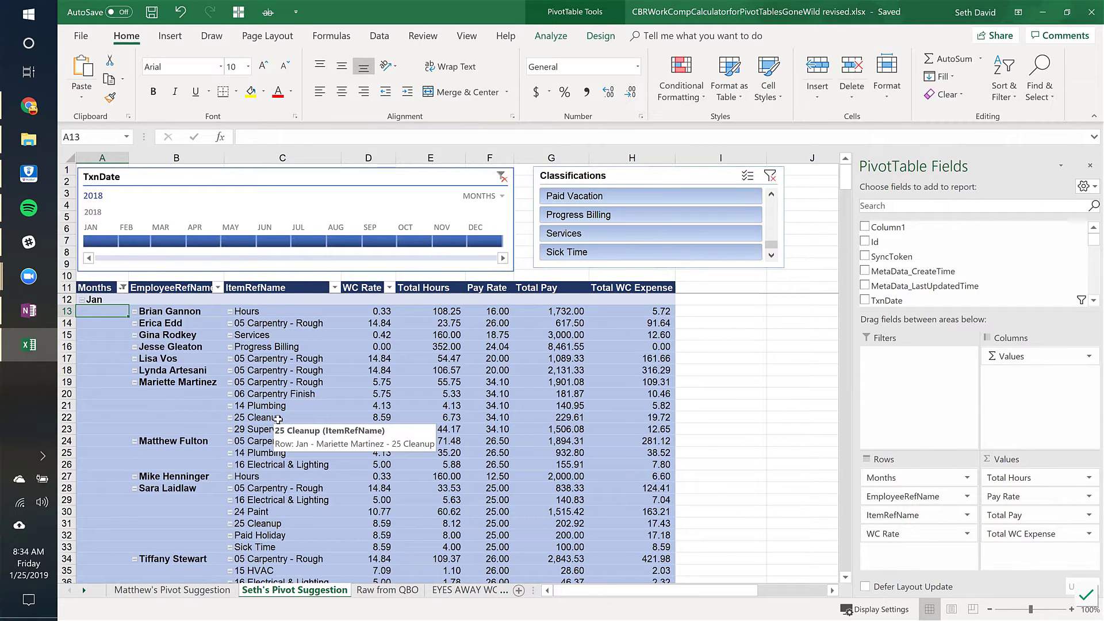
Examine the January rows, comparing the employees' ItemRefName entries with their WC Rate, Total Hours and Pay Rate values.
{"action": "left_click", "coordinate": [294, 311]}
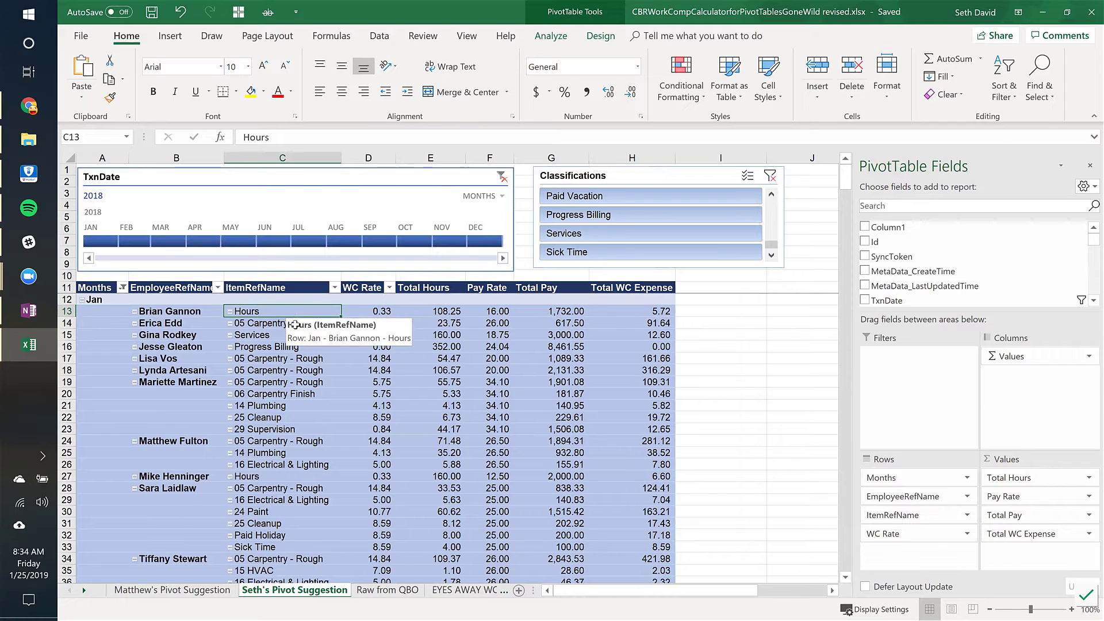
{"action": "left_click", "coordinate": [291, 324]}
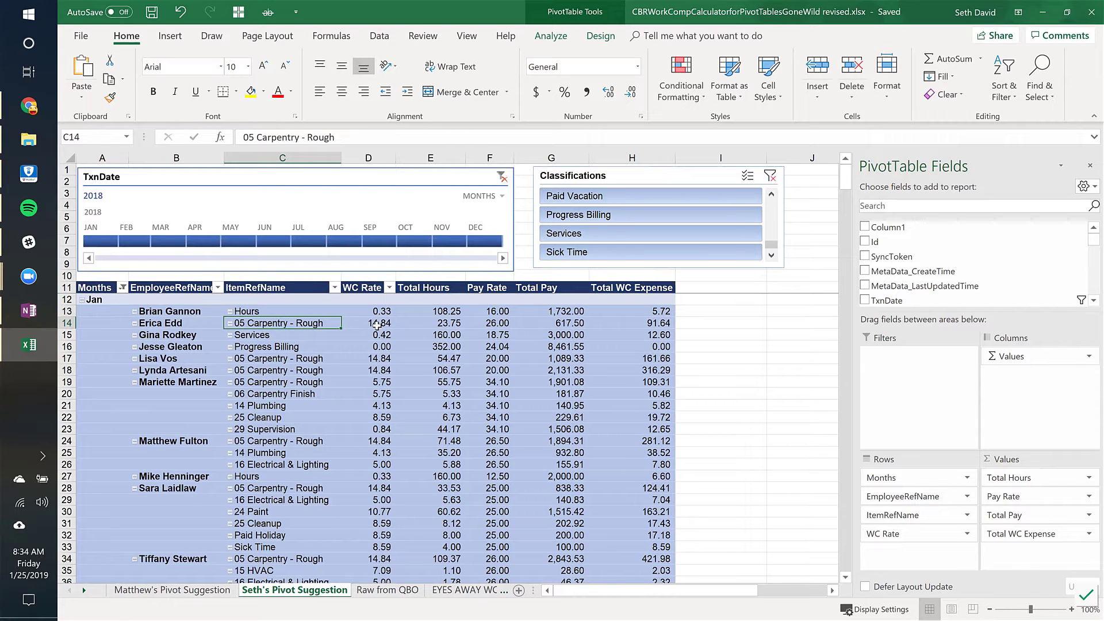
{"action": "mouse_move", "coordinate": [377, 326]}
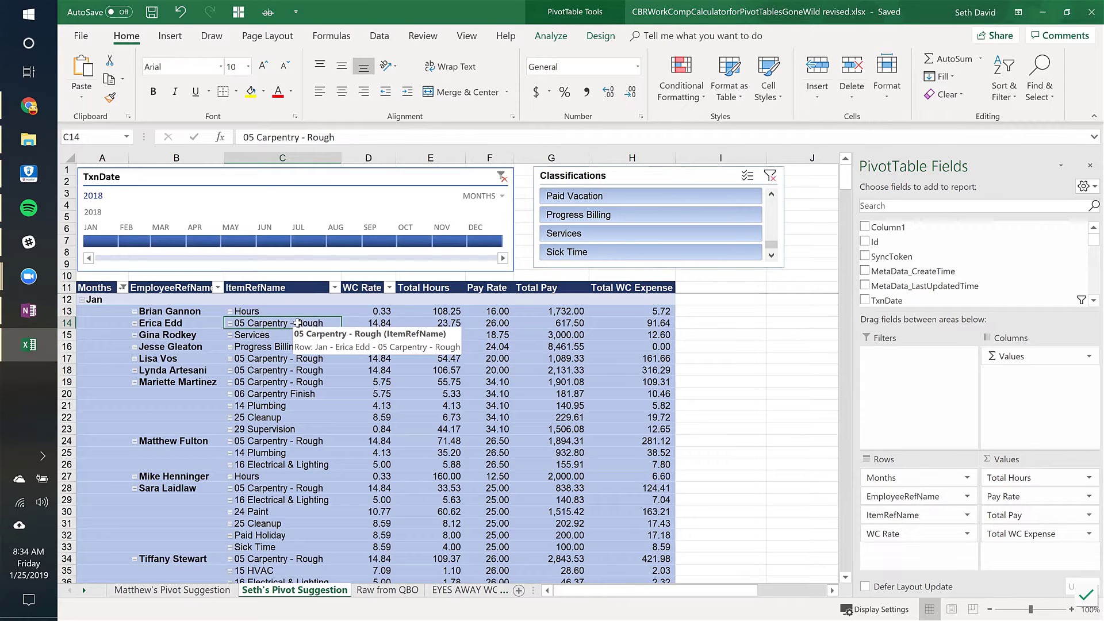
{"action": "left_click", "coordinate": [159, 311]}
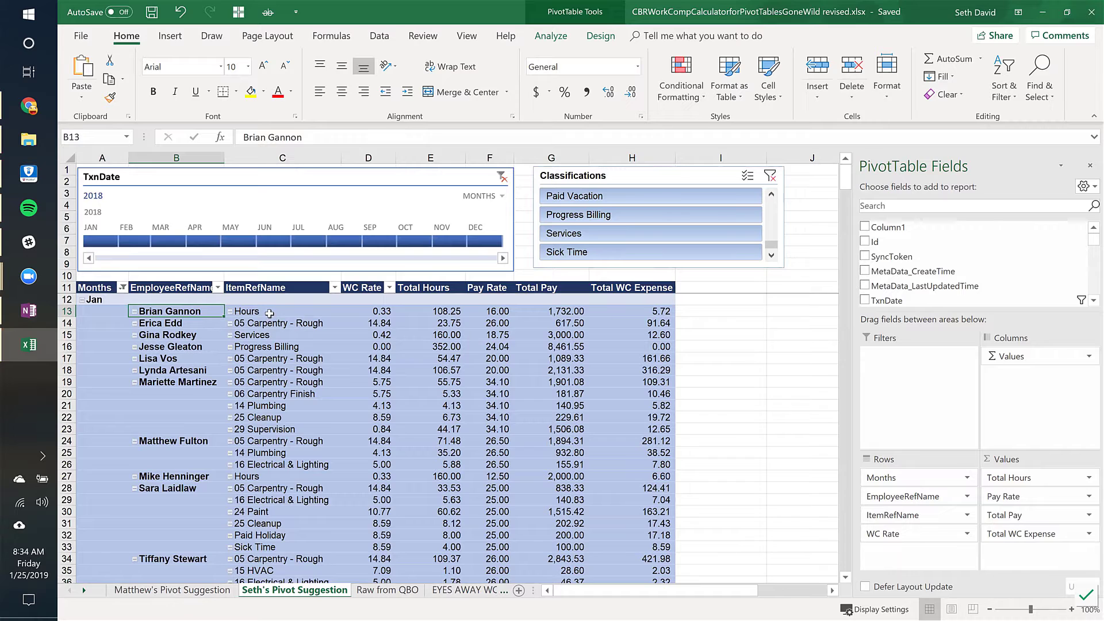
{"action": "left_click", "coordinate": [269, 382]}
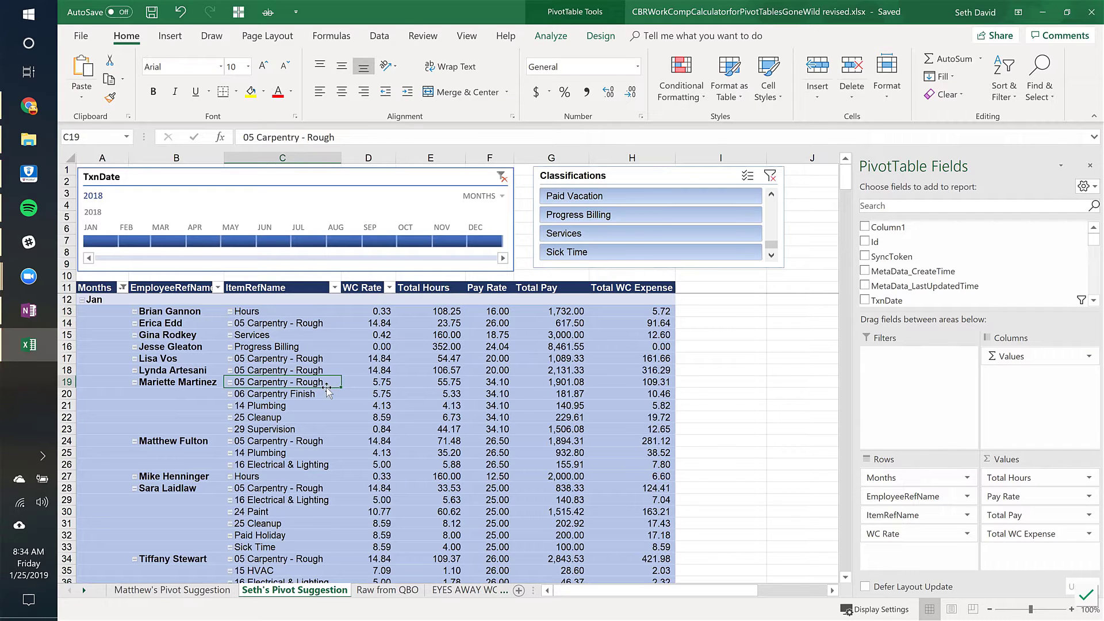
{"action": "left_click", "coordinate": [380, 384]}
{"action": "left_click", "coordinate": [438, 382]}
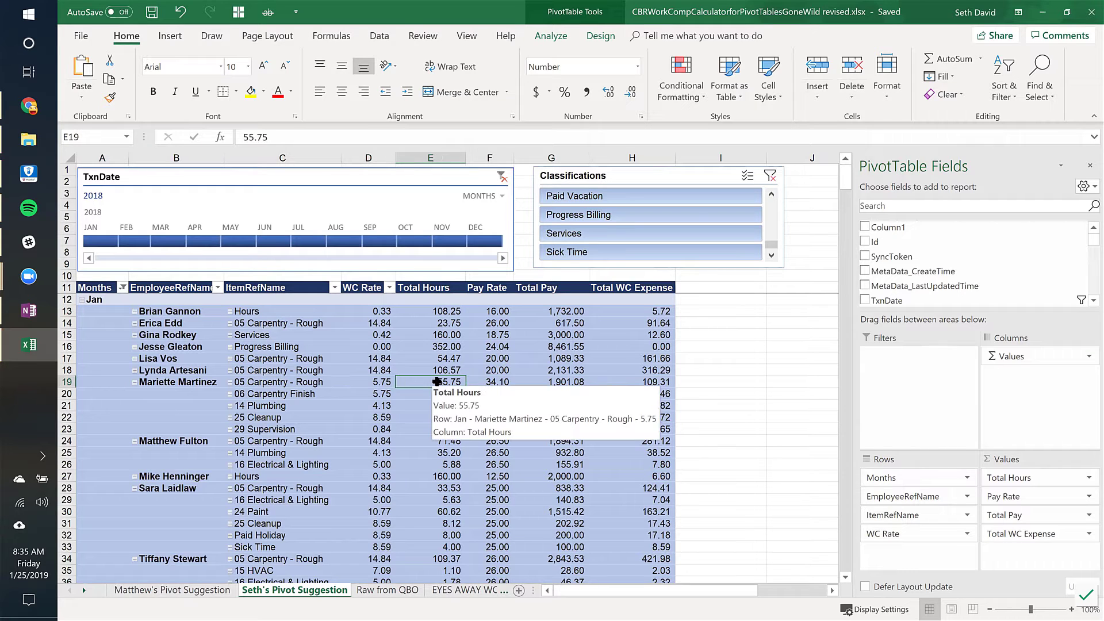
{"action": "left_click", "coordinate": [498, 382]}
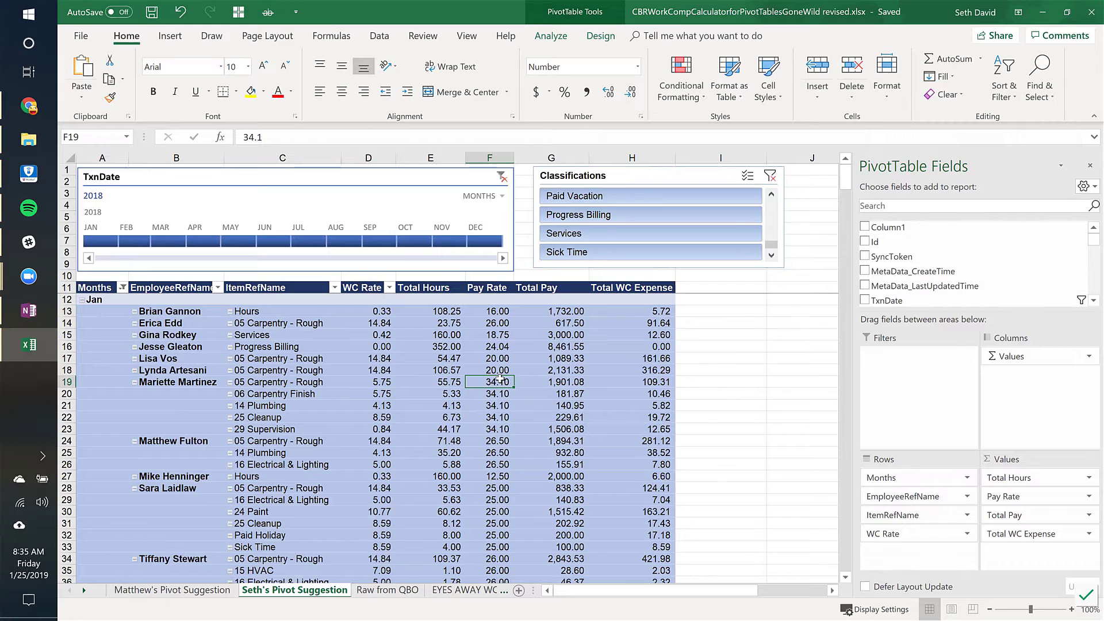
{"action": "mouse_move", "coordinate": [499, 378]}
Look over the Classifications slicer's settings and the ways to add a slicer, including the MetaData_CreateTime field's options, without adding one.
{"action": "left_click", "coordinate": [629, 176]}
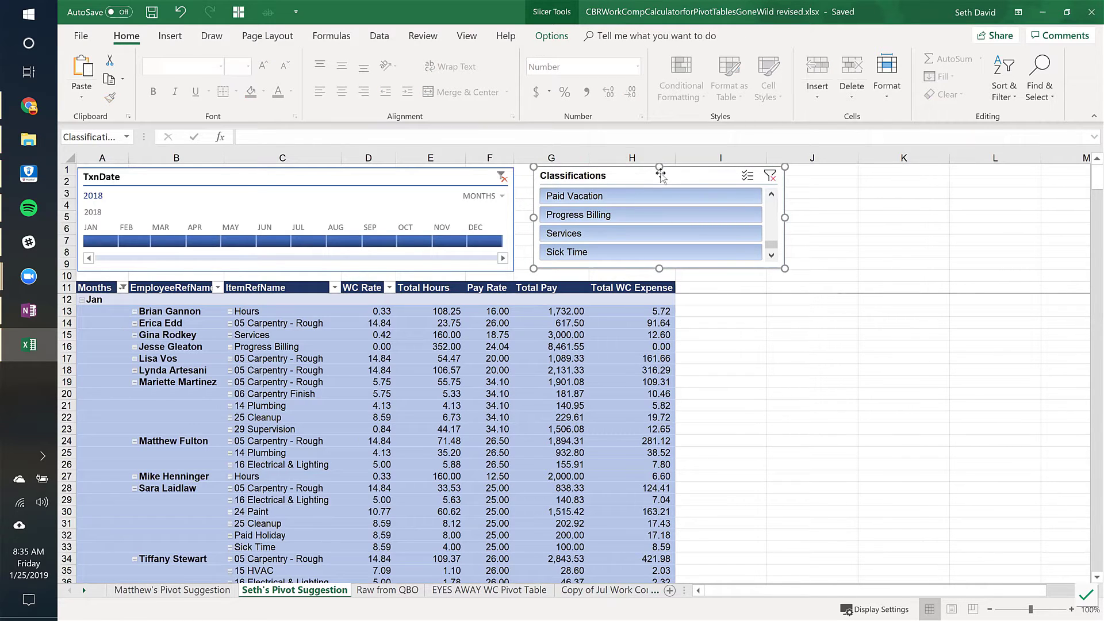
{"action": "left_click", "coordinate": [547, 37]}
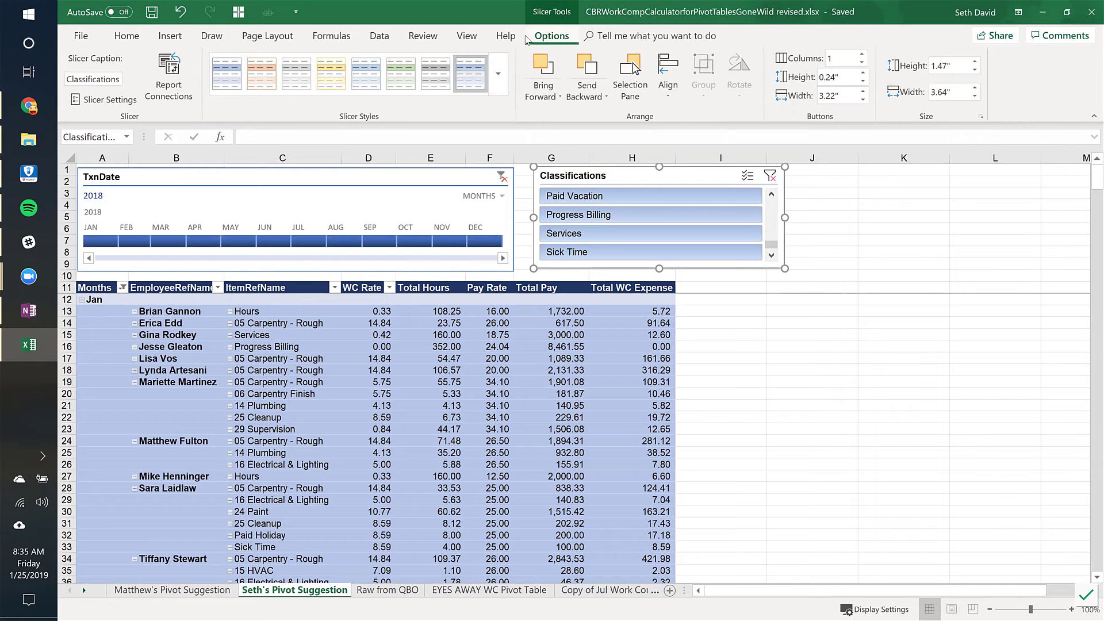
{"action": "left_click", "coordinate": [488, 323]}
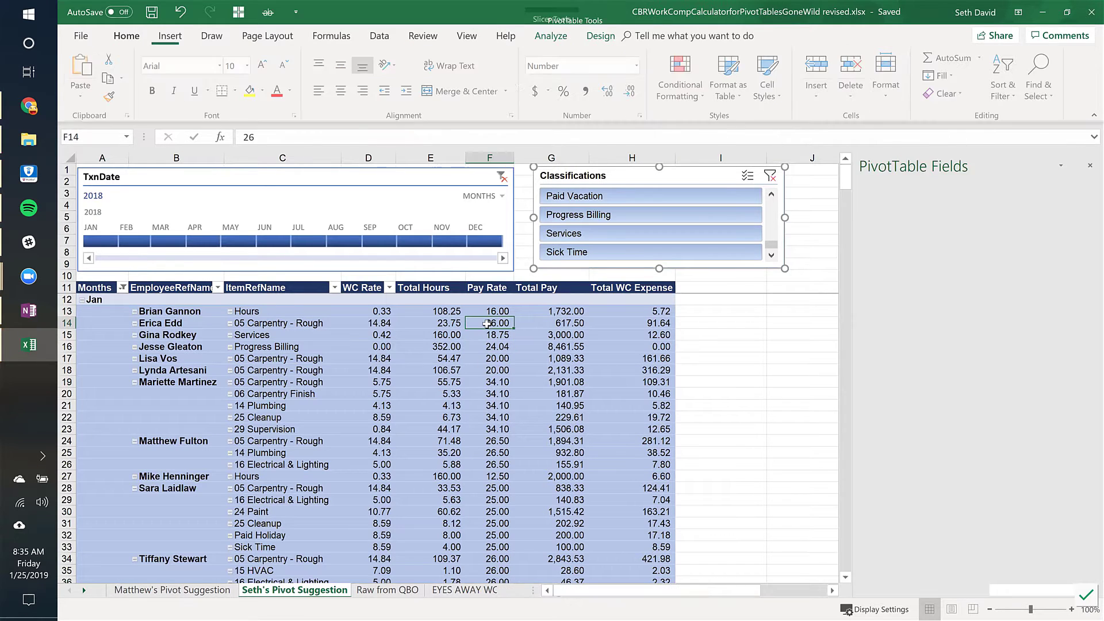
{"action": "left_click", "coordinate": [551, 37]}
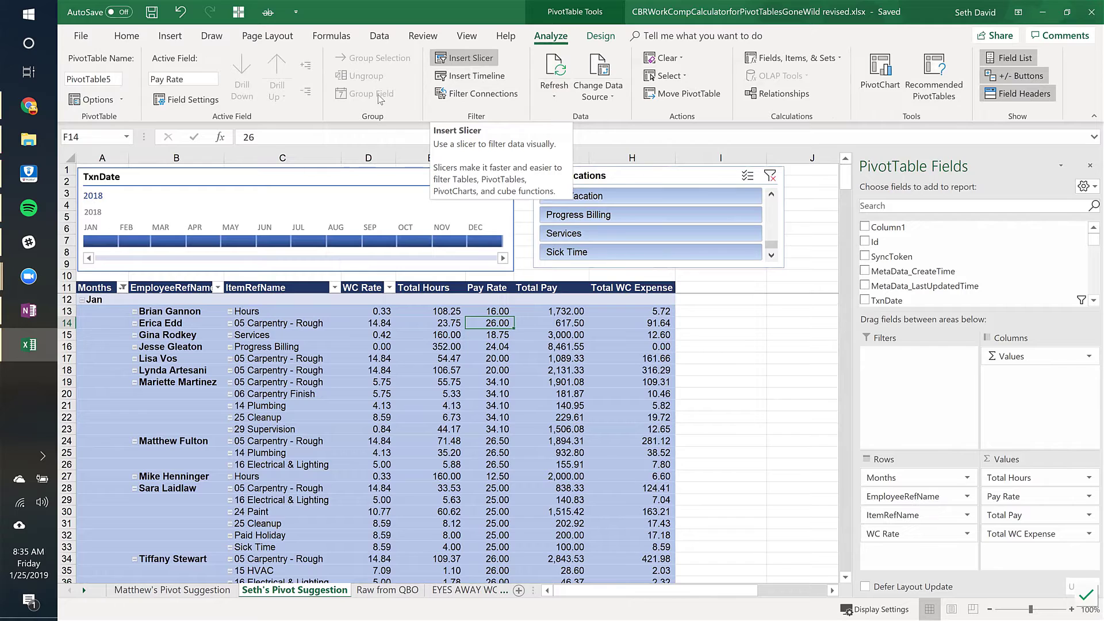
{"action": "right_click", "coordinate": [908, 274]}
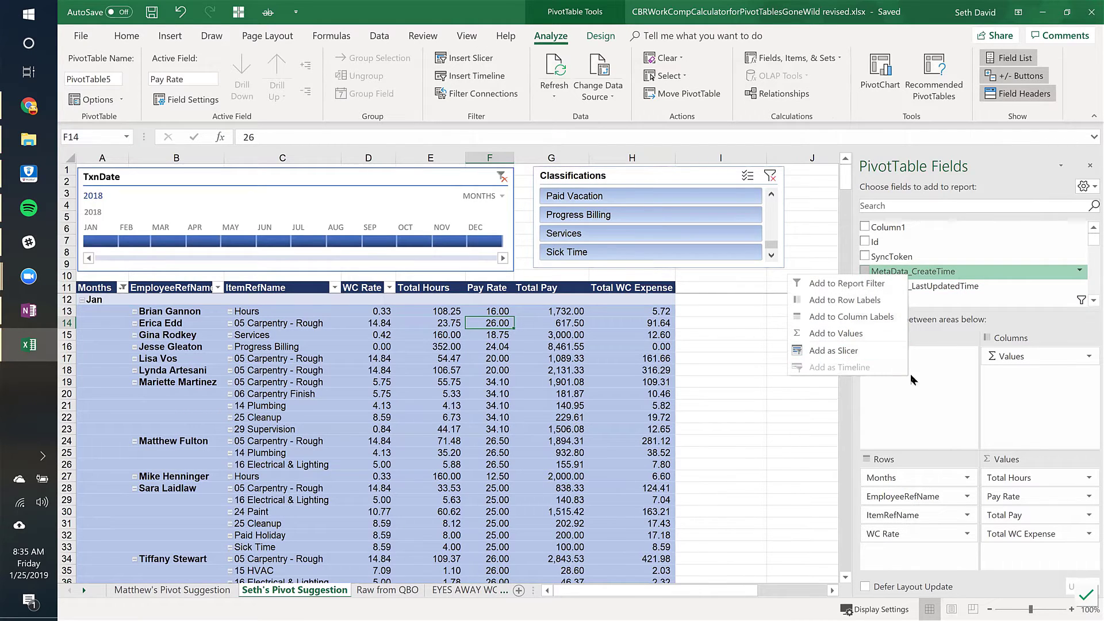
{"action": "left_click", "coordinate": [745, 335]}
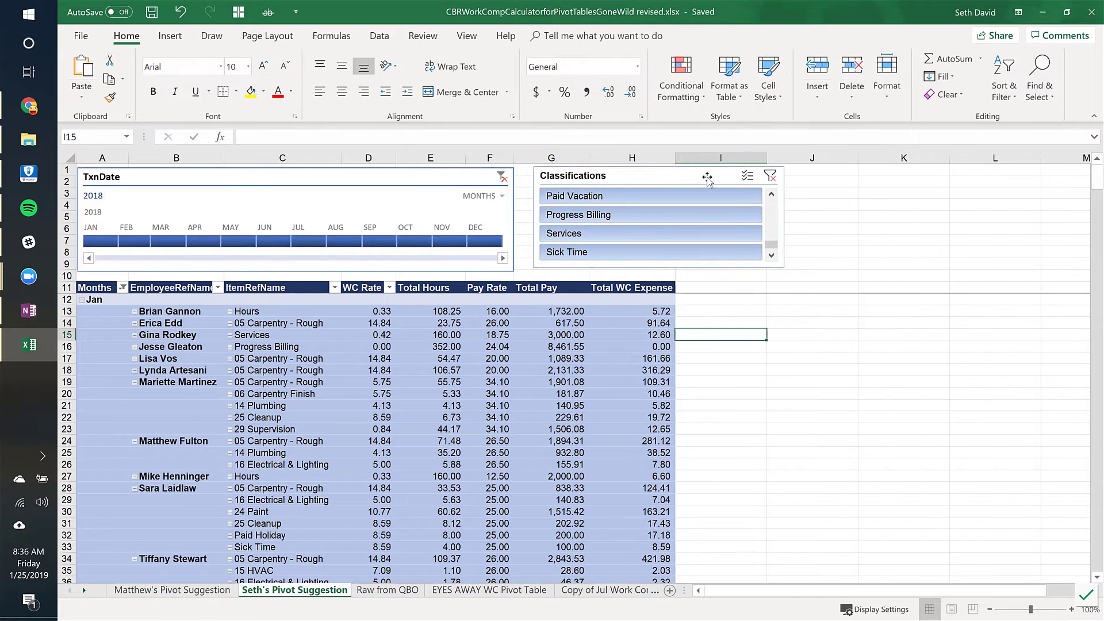
Scroll the Classifications slicer back to its first items and set its number of columns to 4.
{"action": "left_click", "coordinate": [710, 177]}
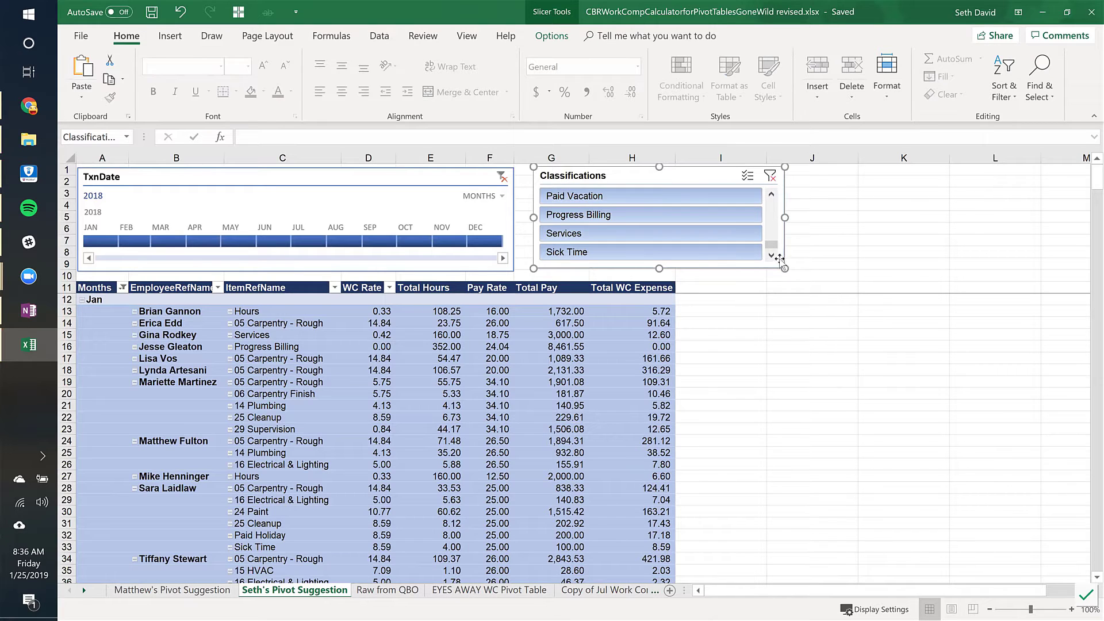
{"action": "left_click_drag", "start_coordinate": [771, 247], "coordinate": [761, 199]}
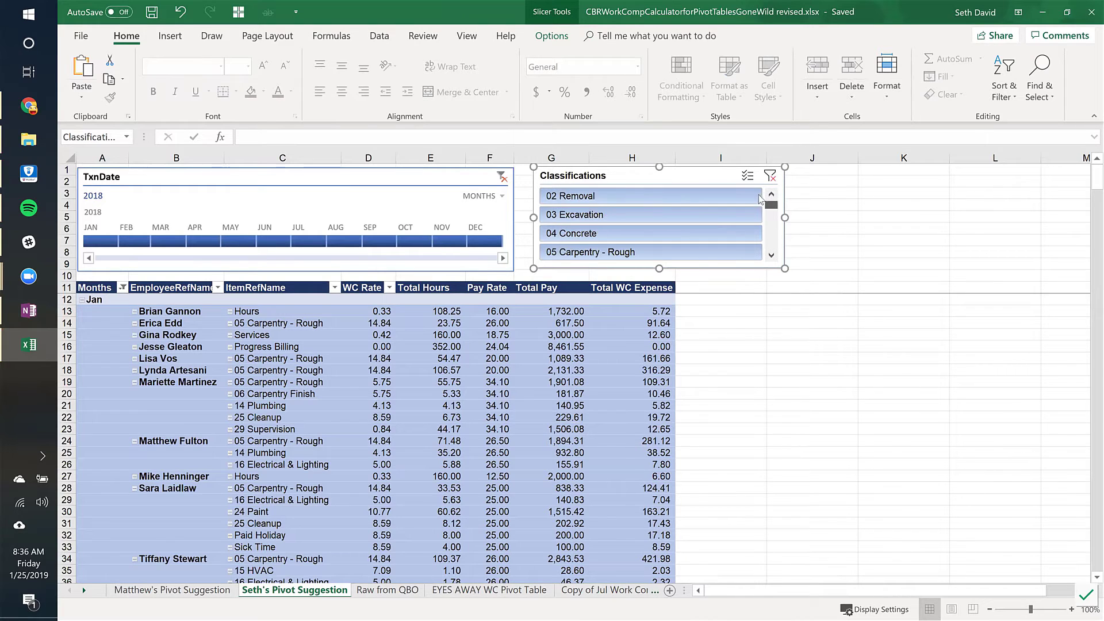
{"action": "right_click", "coordinate": [696, 176]}
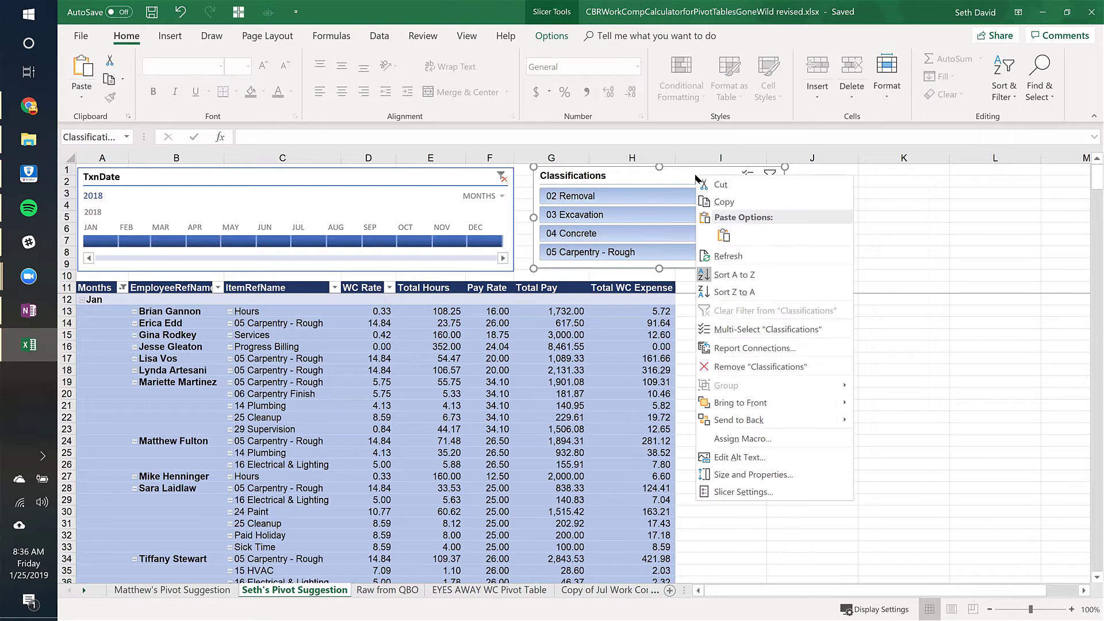
{"action": "left_click", "coordinate": [759, 477]}
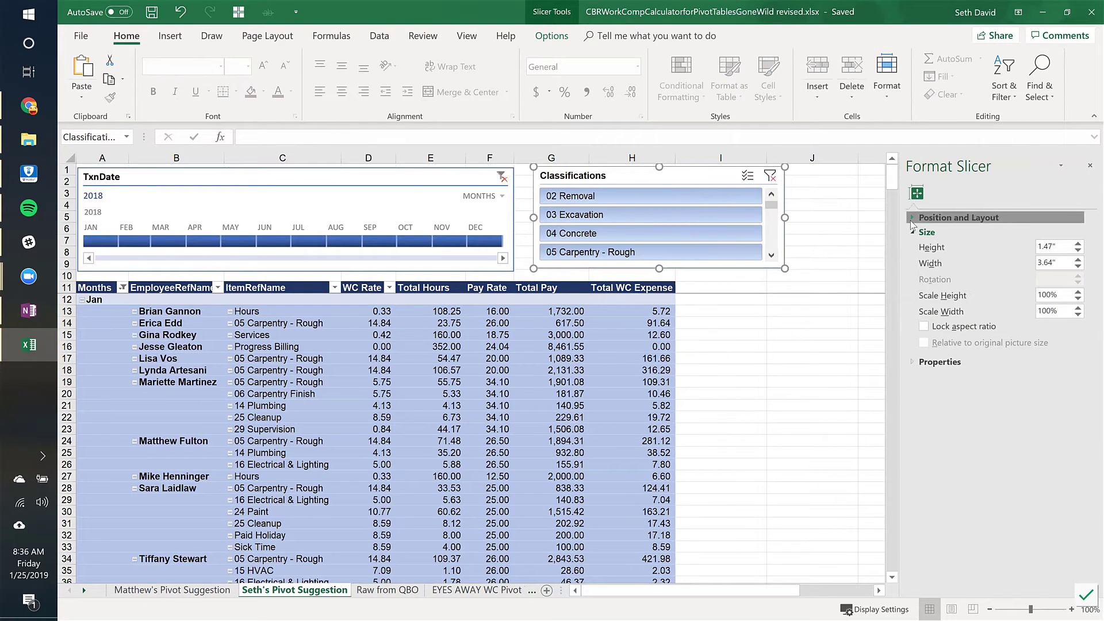
{"action": "left_click", "coordinate": [943, 218]}
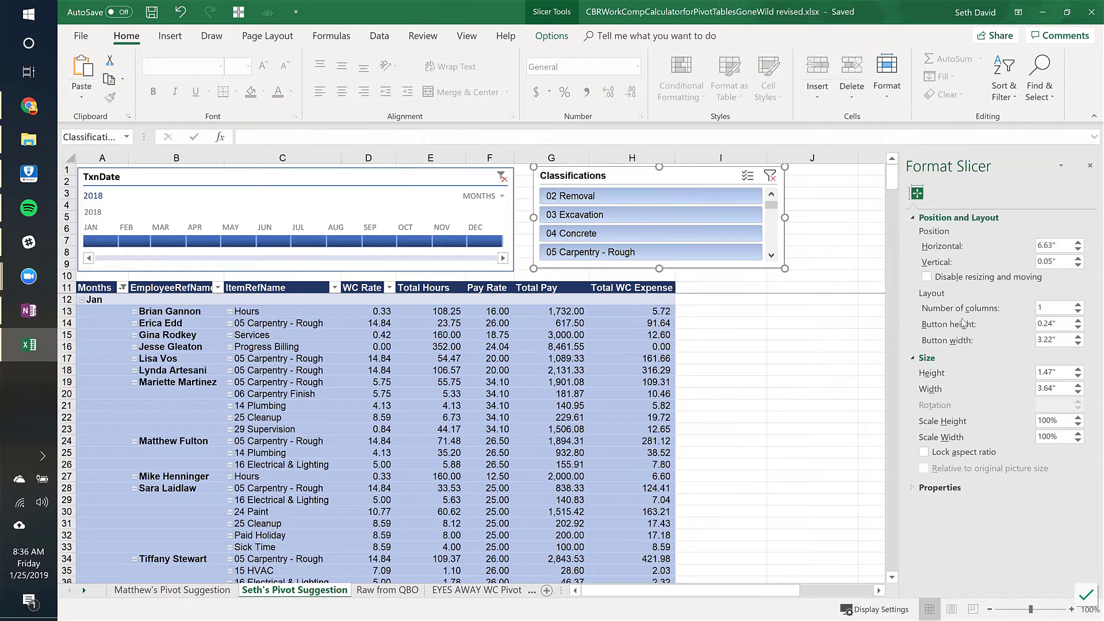
{"action": "left_click", "coordinate": [1078, 305]}
{"action": "left_click", "coordinate": [1078, 304]}
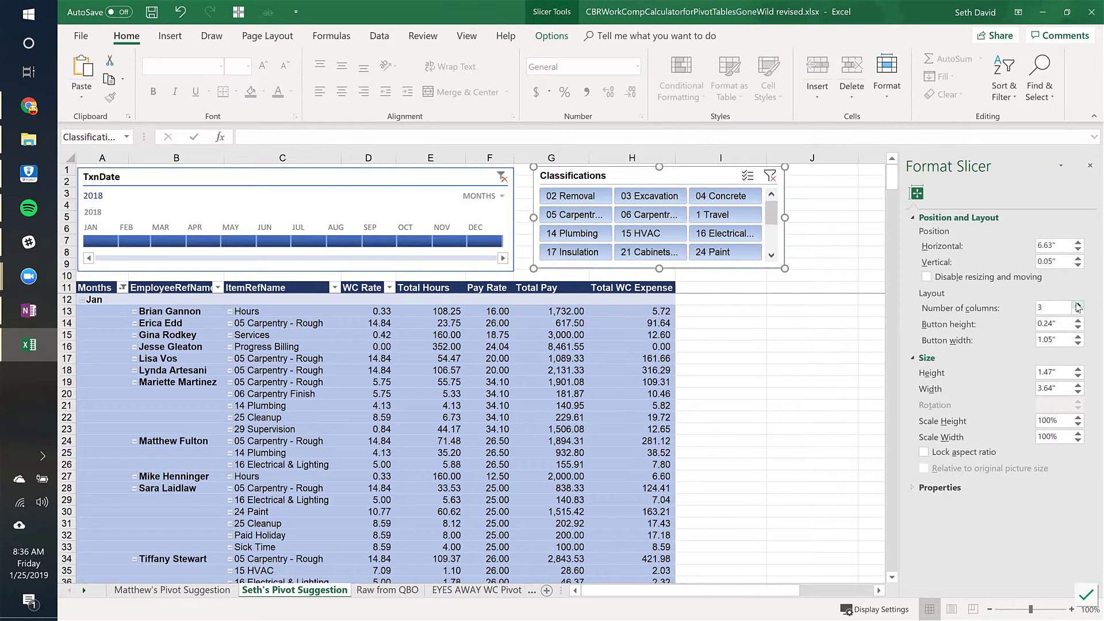
{"action": "left_click", "coordinate": [1079, 305]}
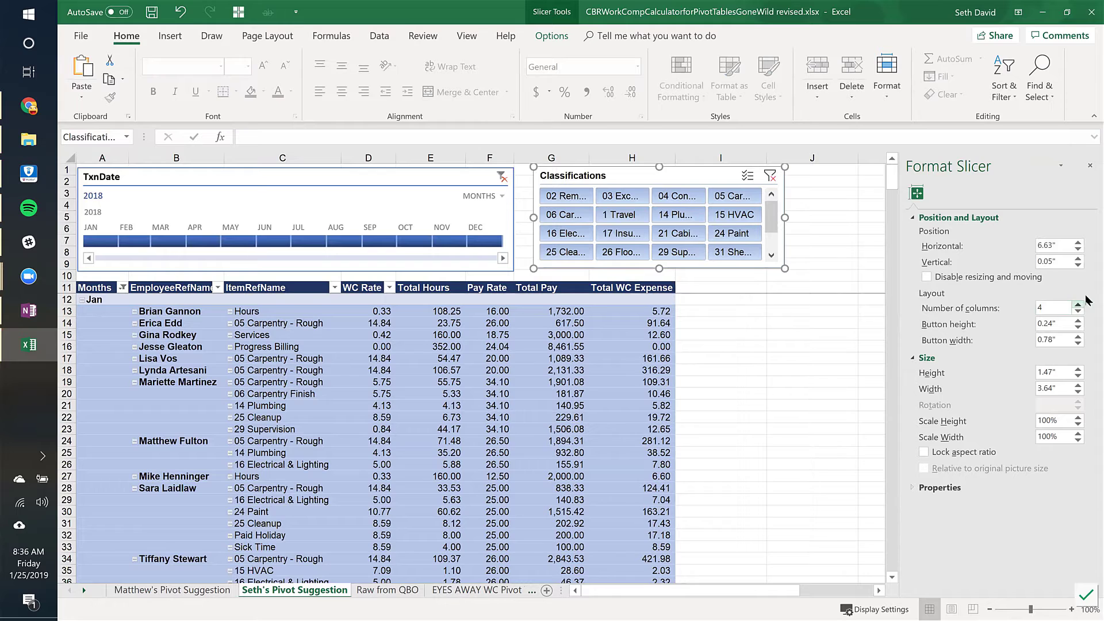
{"action": "left_click", "coordinate": [797, 277]}
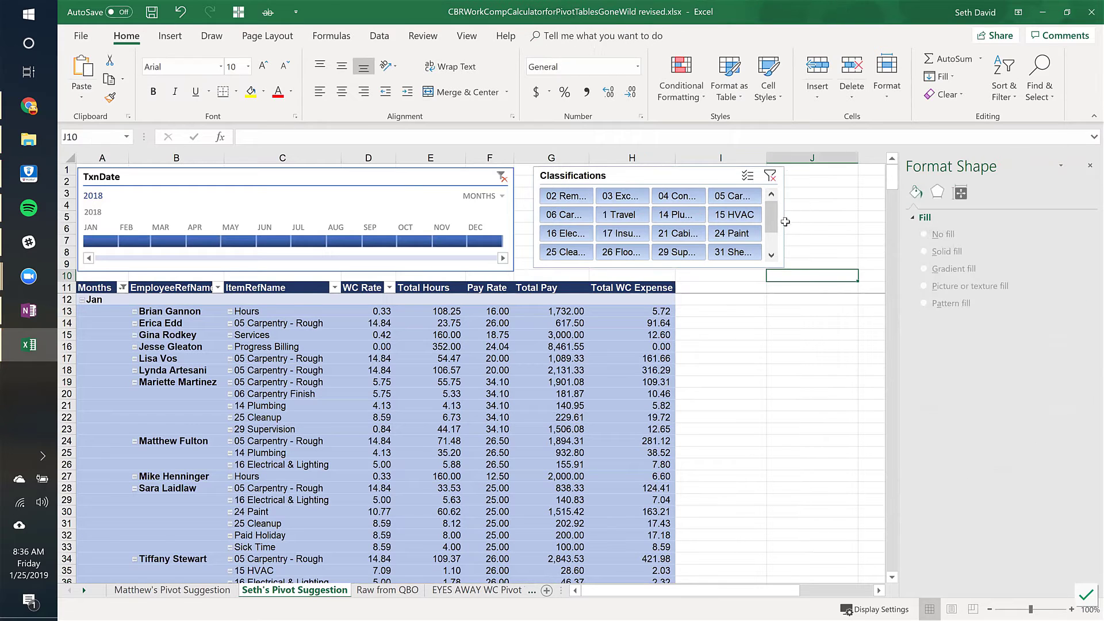
{"action": "left_click", "coordinate": [635, 179]}
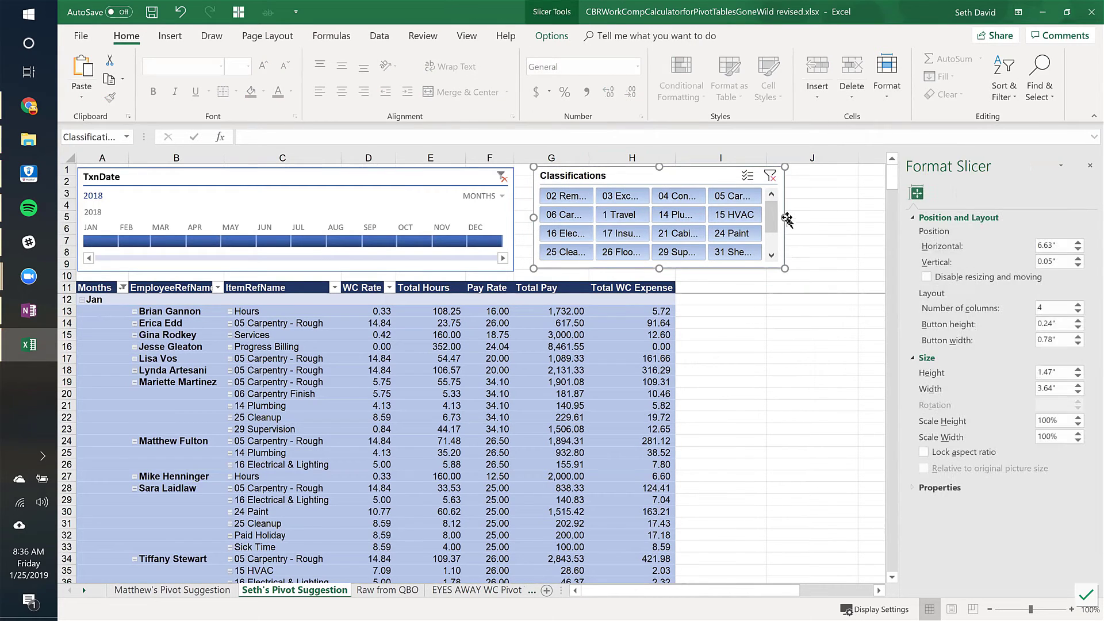
Resize the Classifications slicer to 4.88" wide and 1.54" high, so it sits level with the TxnDate timeline.
{"action": "left_click_drag", "start_coordinate": [785, 218], "coordinate": [869, 218]}
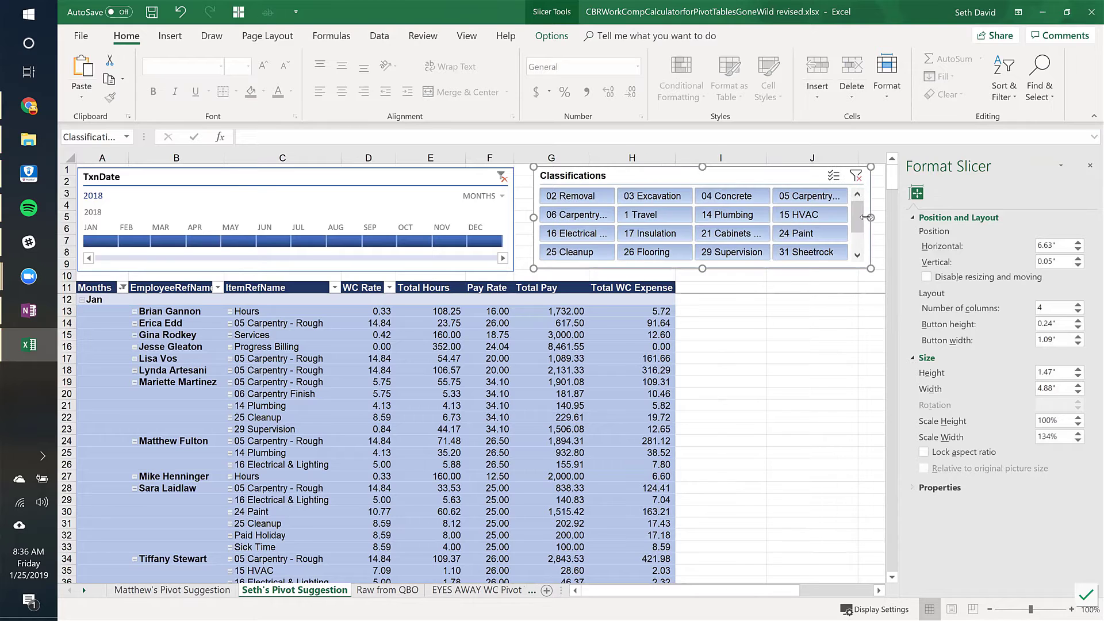
{"action": "left_click_drag", "start_coordinate": [702, 269], "coordinate": [702, 272]}
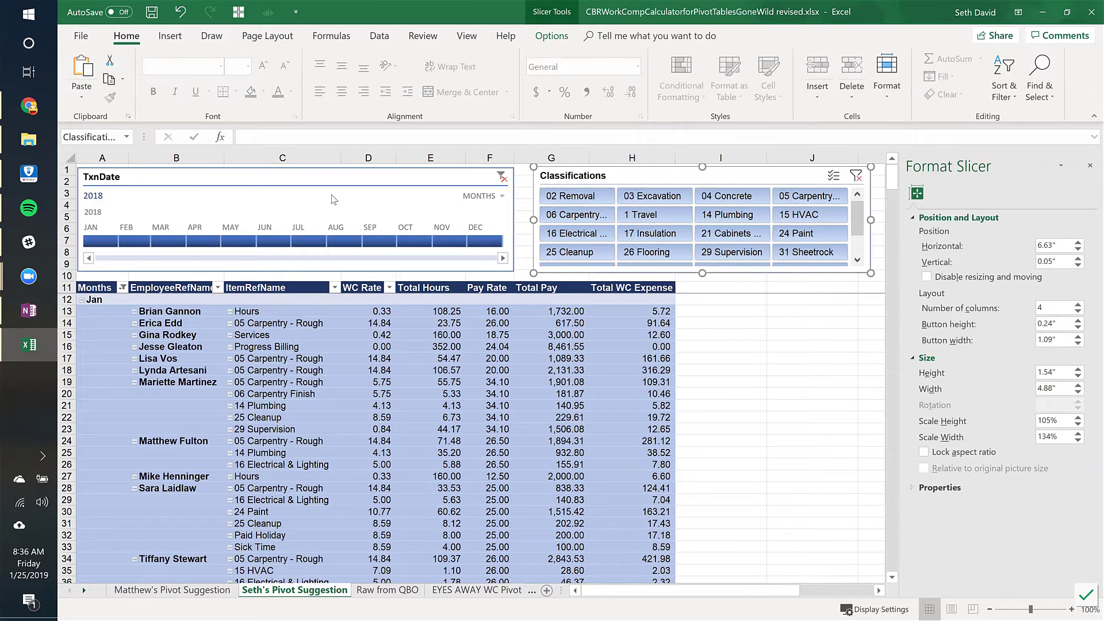
{"action": "left_click", "coordinate": [233, 180]}
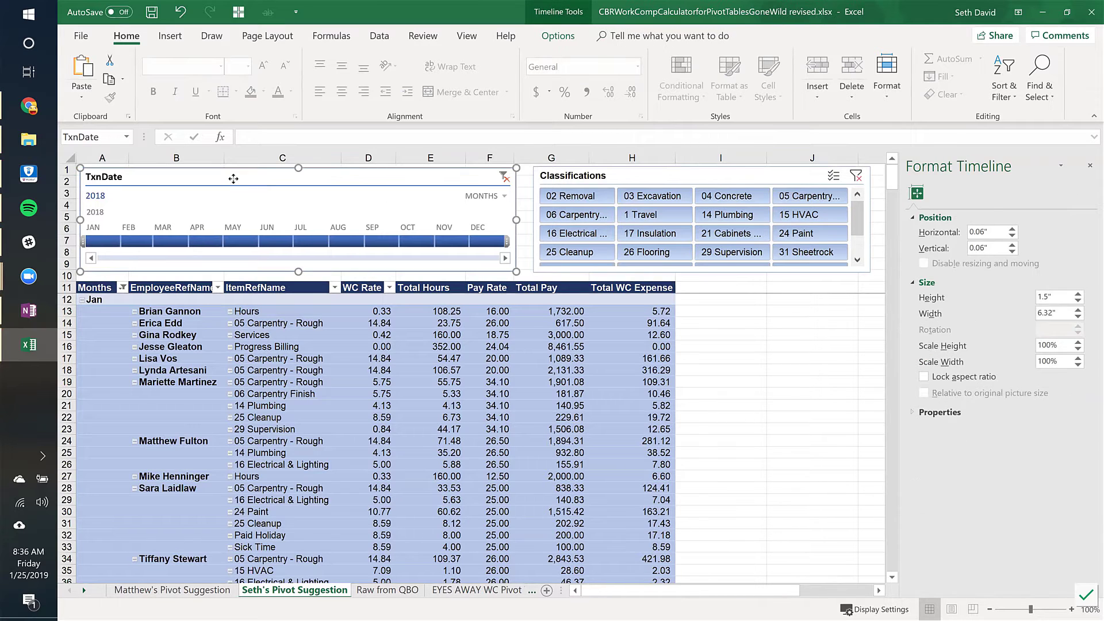
Review the Classifications slicer's name, header, sorting and no-data item settings, and accept them unchanged.
{"action": "left_click", "coordinate": [795, 180]}
{"action": "right_click", "coordinate": [797, 182]}
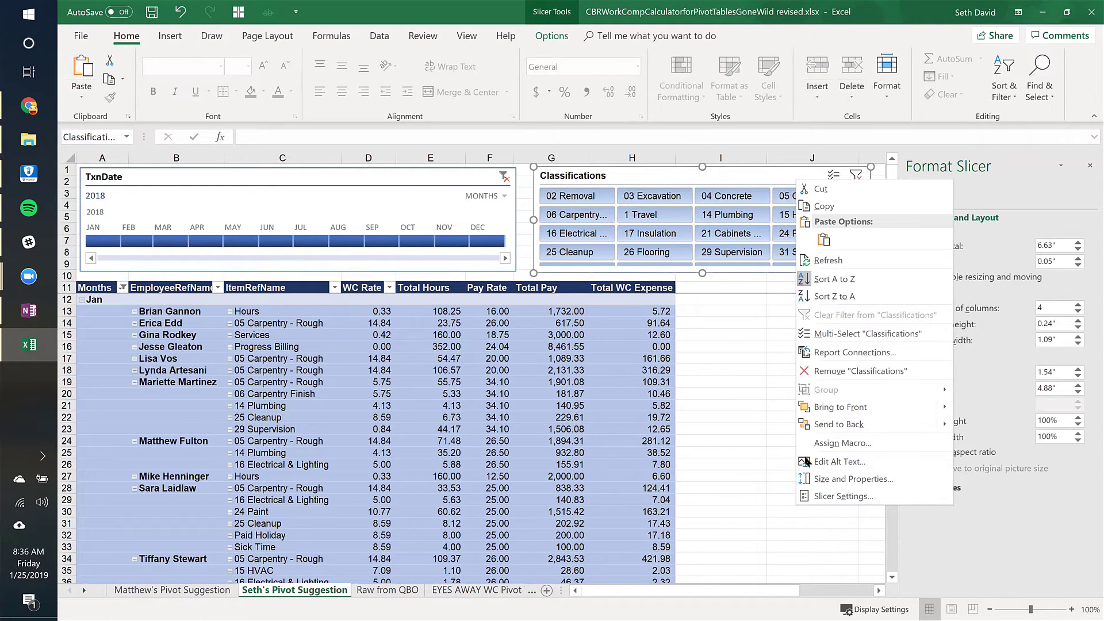
{"action": "left_click", "coordinate": [828, 496]}
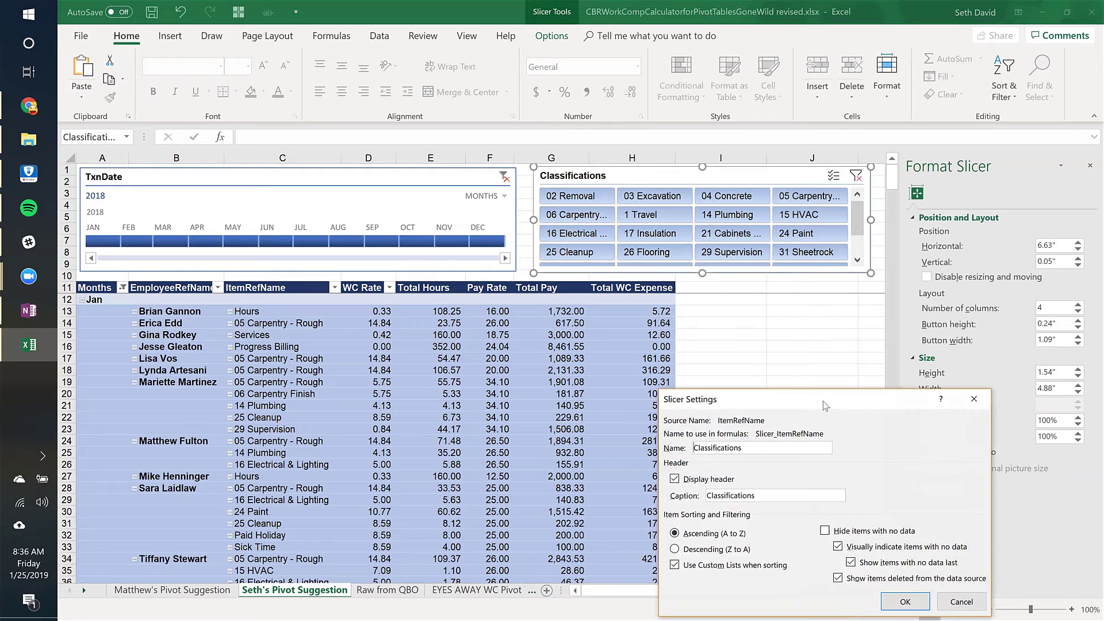
{"action": "left_click_drag", "start_coordinate": [830, 409], "coordinate": [836, 312]}
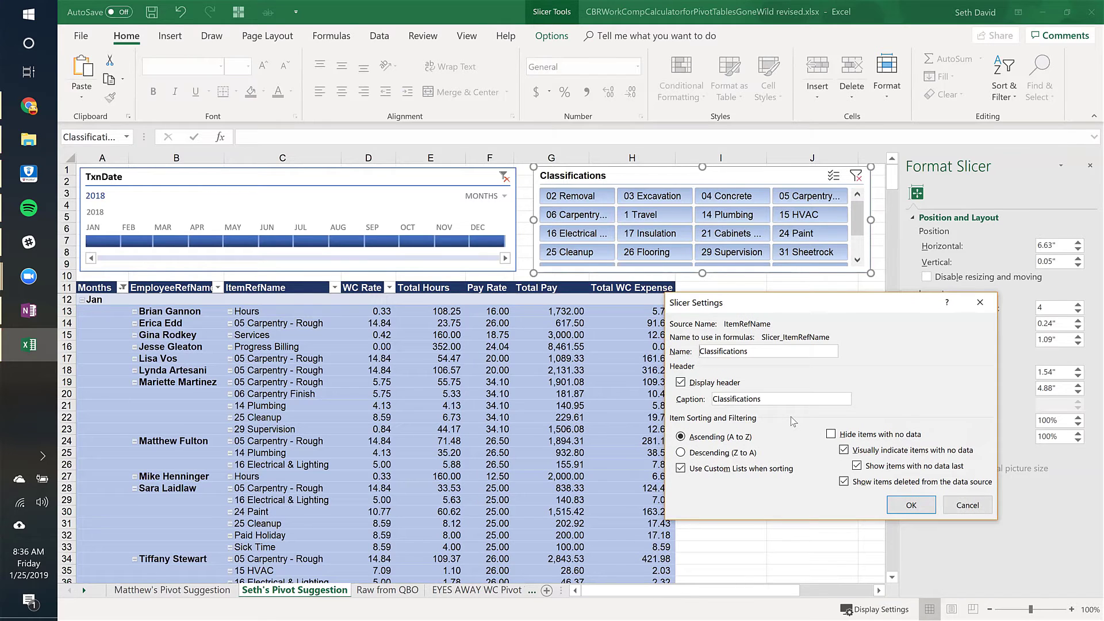
{"action": "double_click", "coordinate": [724, 351]}
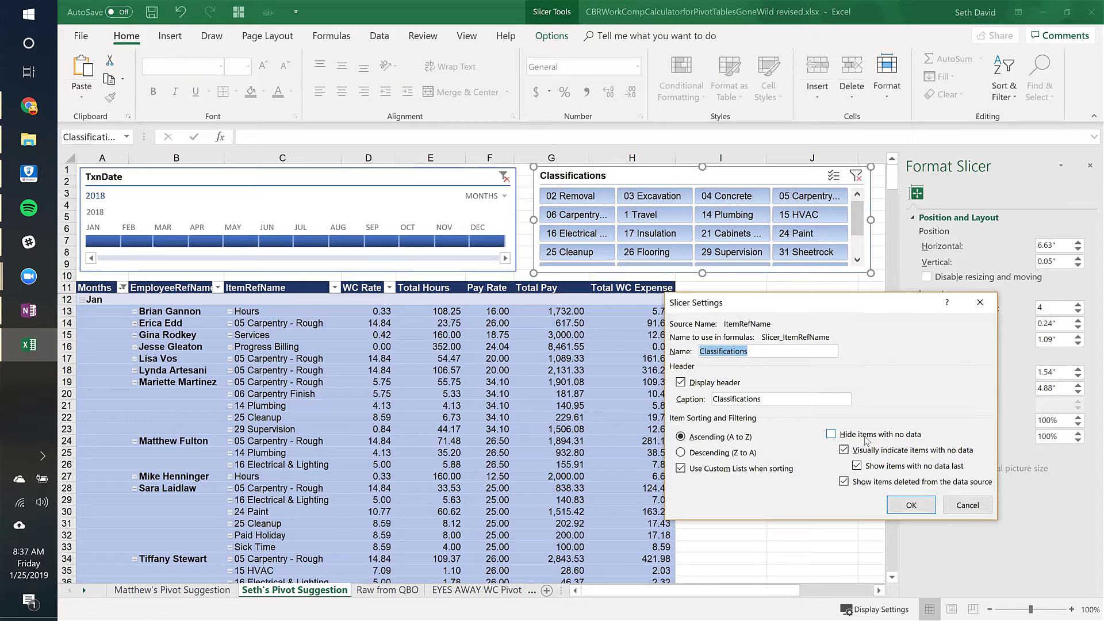
{"action": "left_click", "coordinate": [914, 505]}
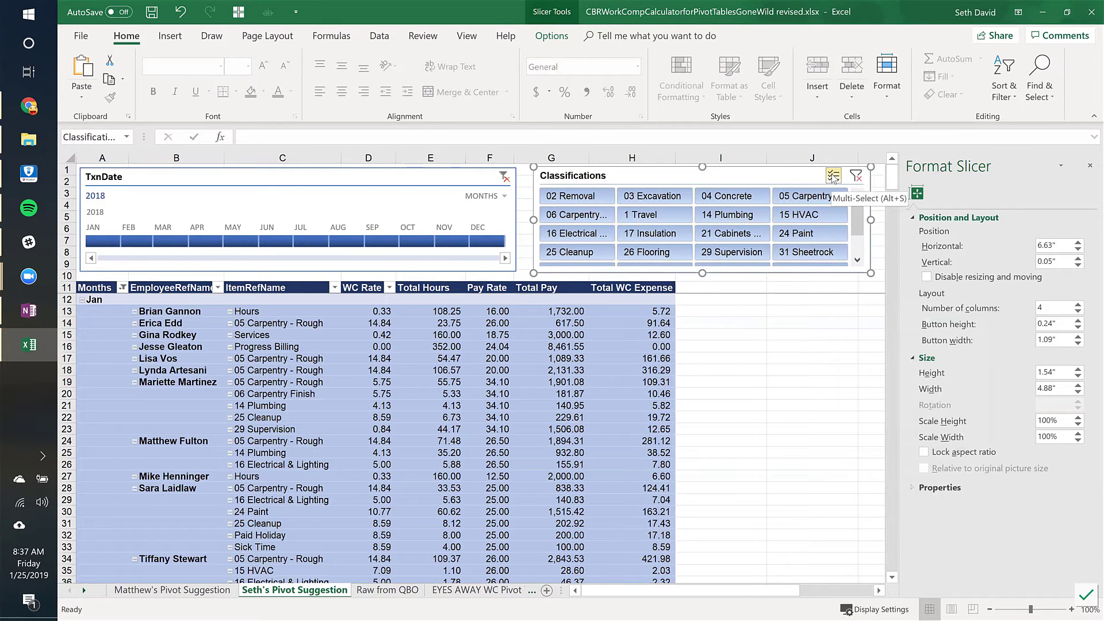
Filter the pivot table to the 02 Removal classification, and switch the filter to 1 Travel.
{"action": "left_click", "coordinate": [578, 198]}
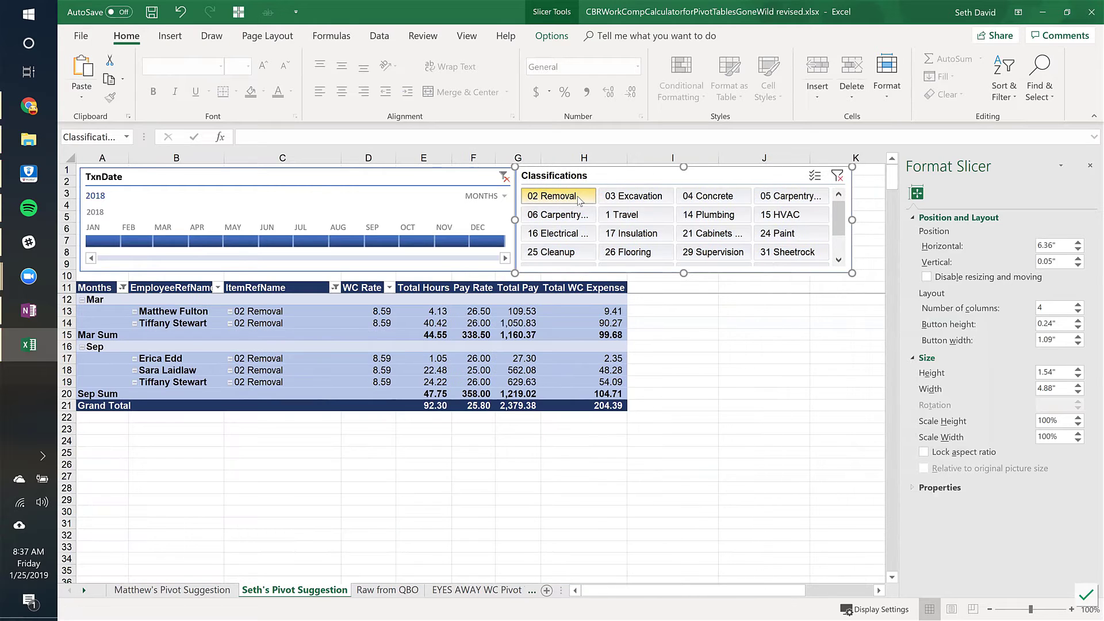
{"action": "left_click", "coordinate": [632, 215]}
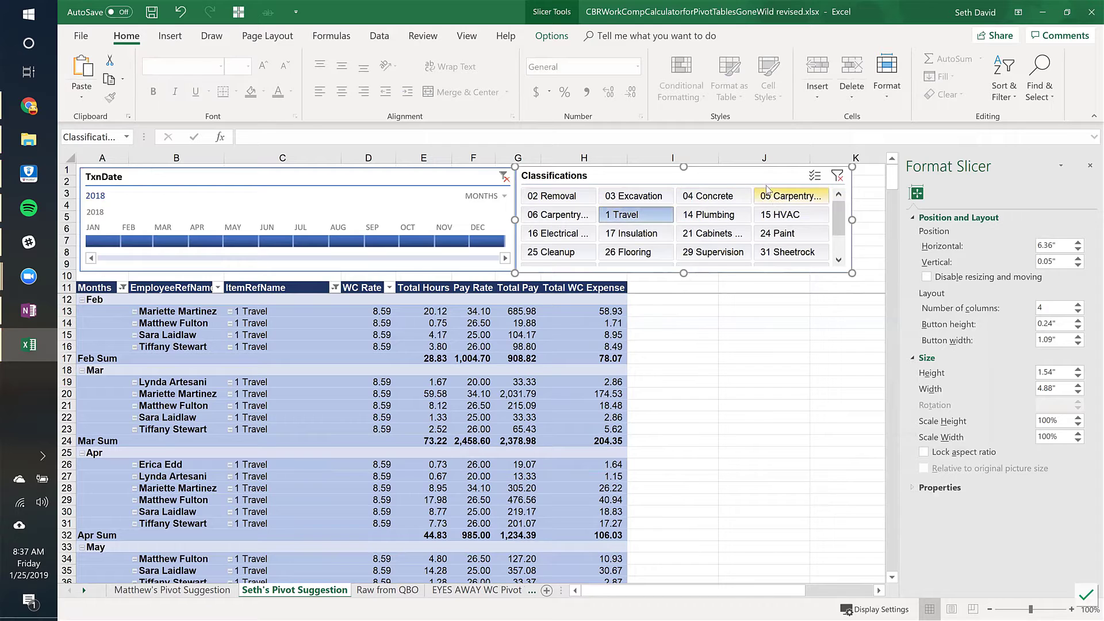
Add 02 Removal, 03 Excavation and 06 Carpentry Finish to the Travel filter using multi-select, and clear the Classifications filter.
{"action": "left_click", "coordinate": [813, 176]}
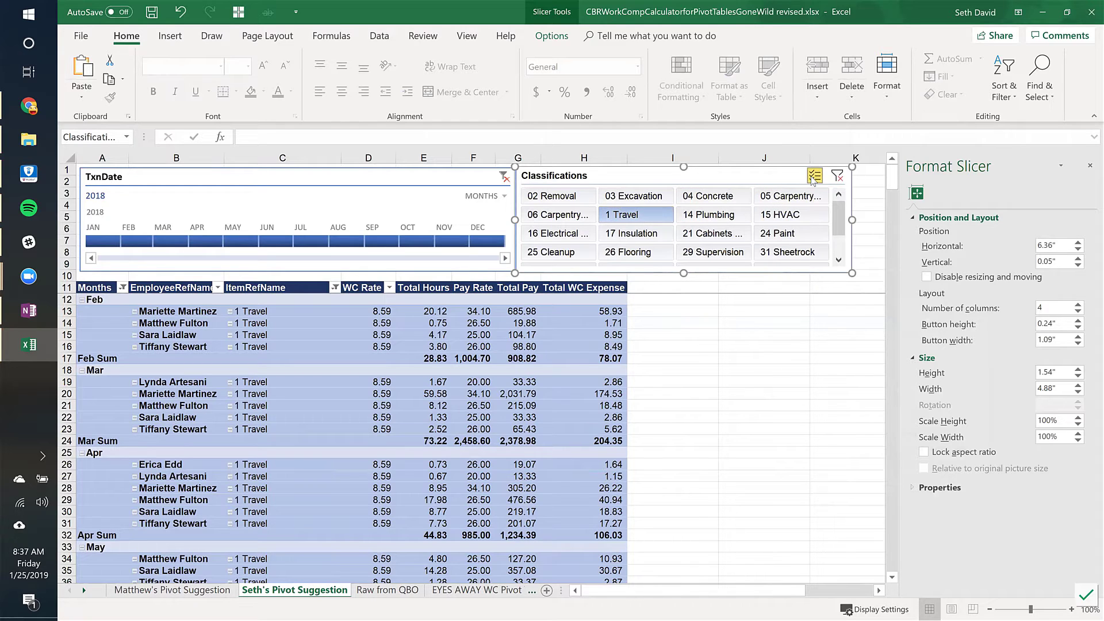
{"action": "left_click", "coordinate": [562, 198]}
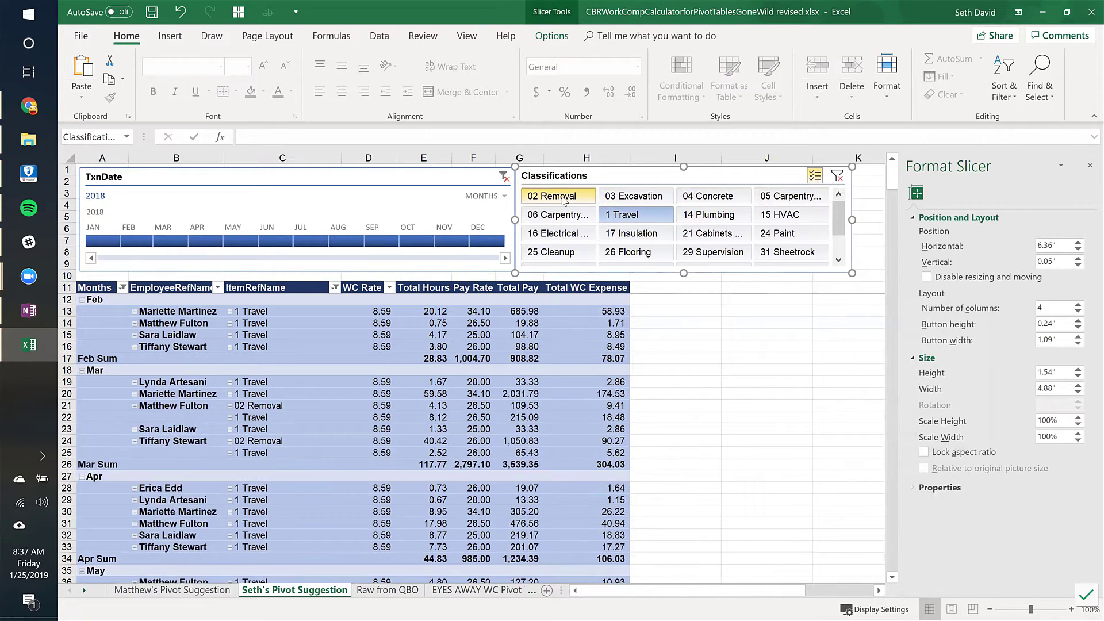
{"action": "left_click", "coordinate": [624, 199]}
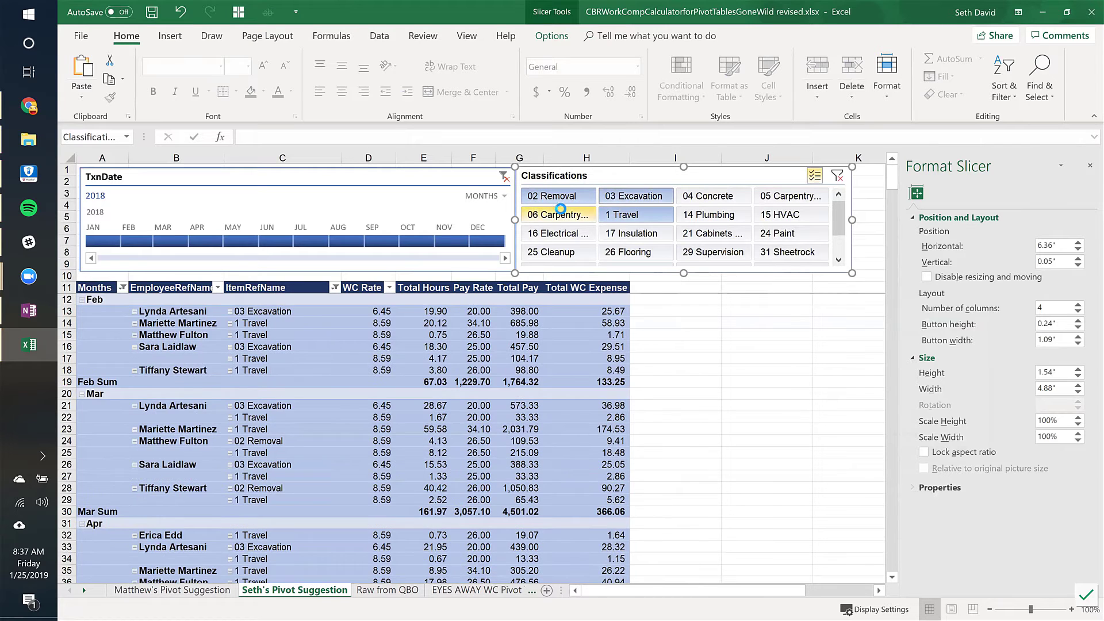
{"action": "left_click", "coordinate": [560, 209]}
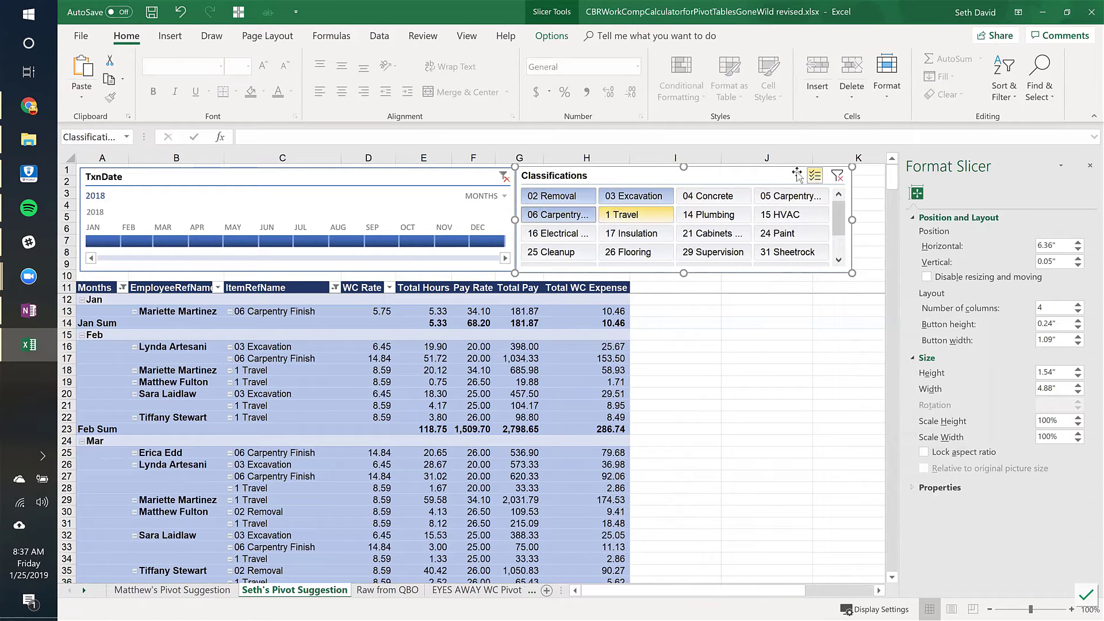
{"action": "left_click", "coordinate": [837, 176]}
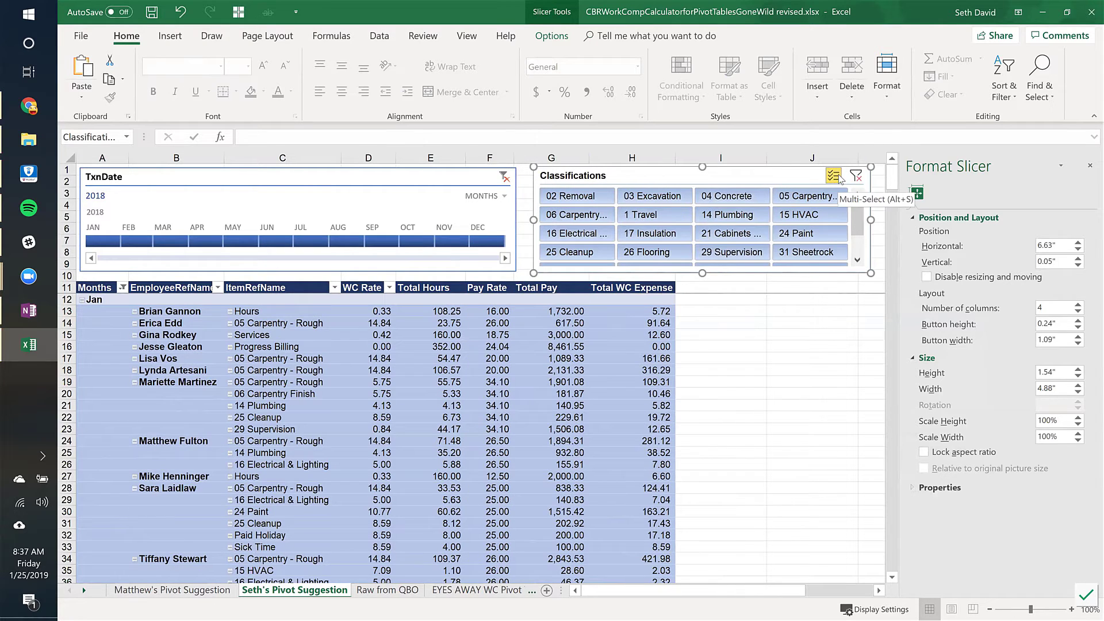
{"action": "left_click", "coordinate": [839, 176]}
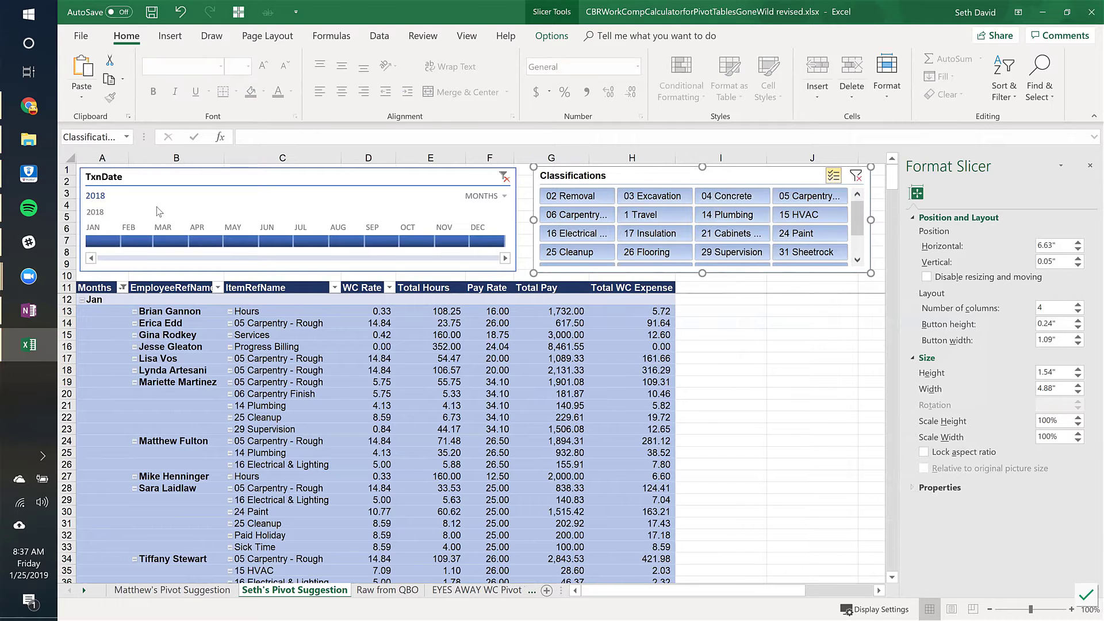
Filter the TxnDate timeline to January, February and Jan–Feb 2018, and extend it back over the whole of 2018.
{"action": "left_click", "coordinate": [115, 241]}
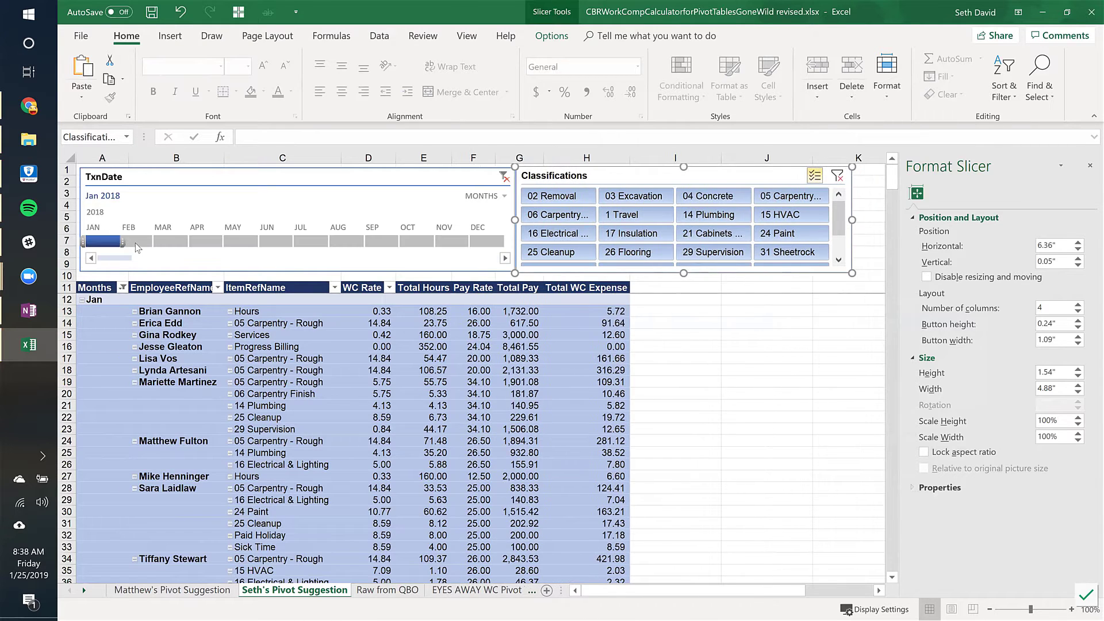
{"action": "left_click", "coordinate": [137, 245]}
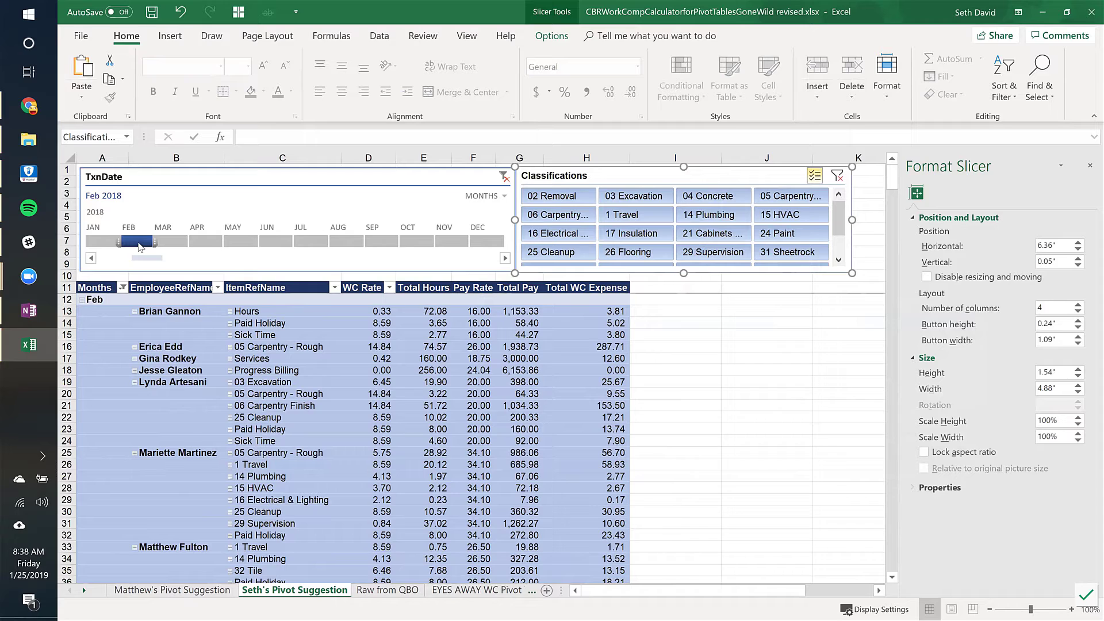
{"action": "left_click_drag", "start_coordinate": [88, 244], "coordinate": [86, 244]}
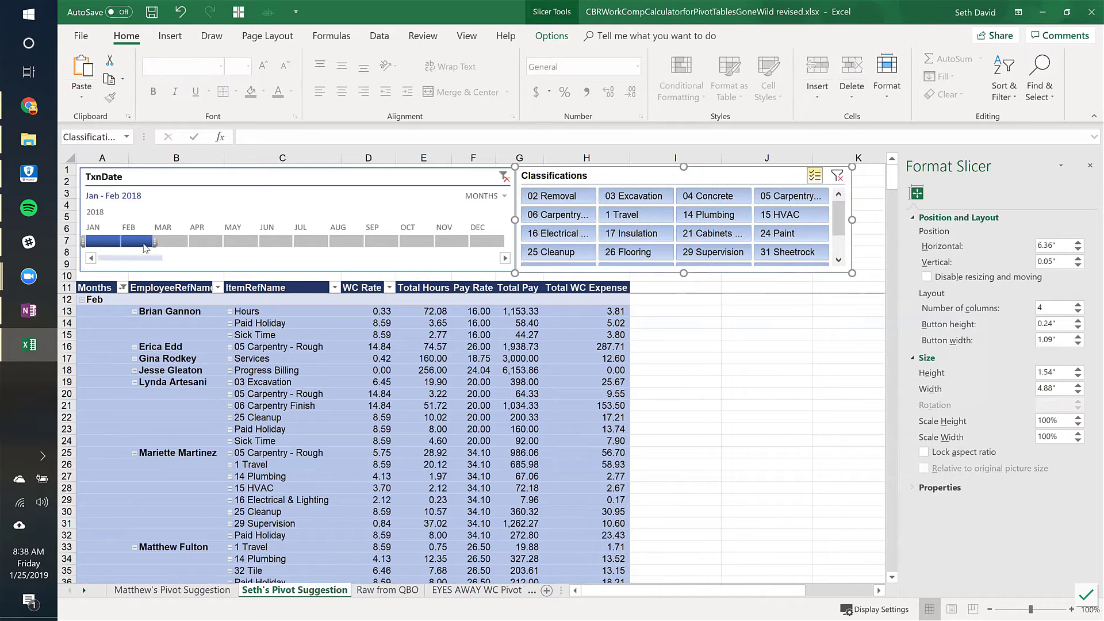
{"action": "left_click_drag", "start_coordinate": [155, 241], "coordinate": [496, 236]}
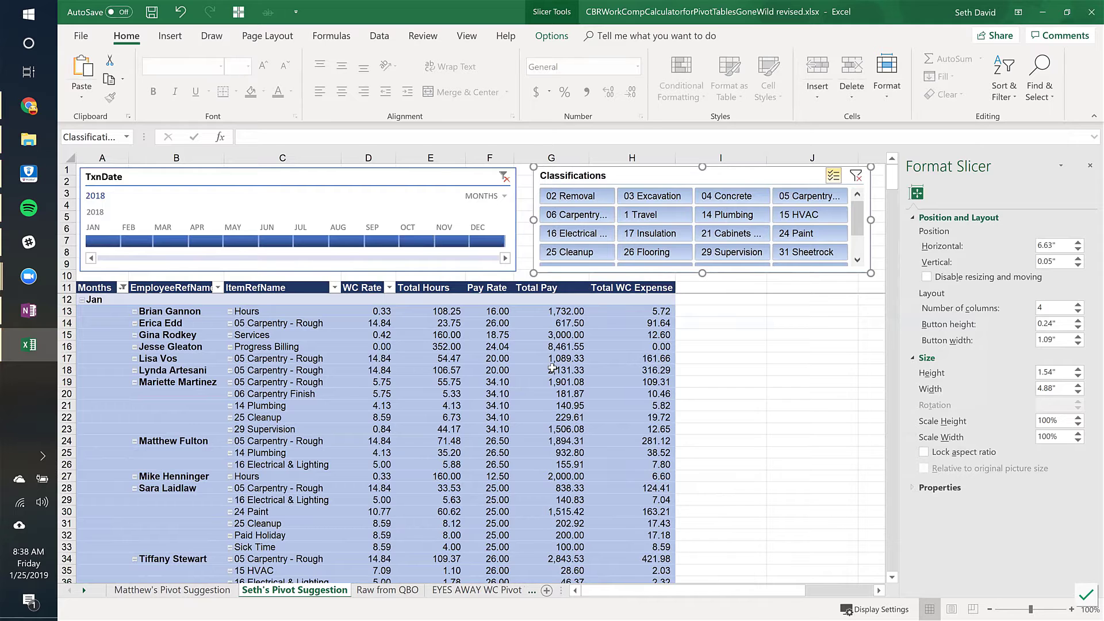
{"action": "scroll", "coordinate": [607, 380], "scroll_direction": "down", "scroll_amount": 12}
{"action": "scroll", "coordinate": [607, 381], "scroll_direction": "up", "scroll_amount": 9}
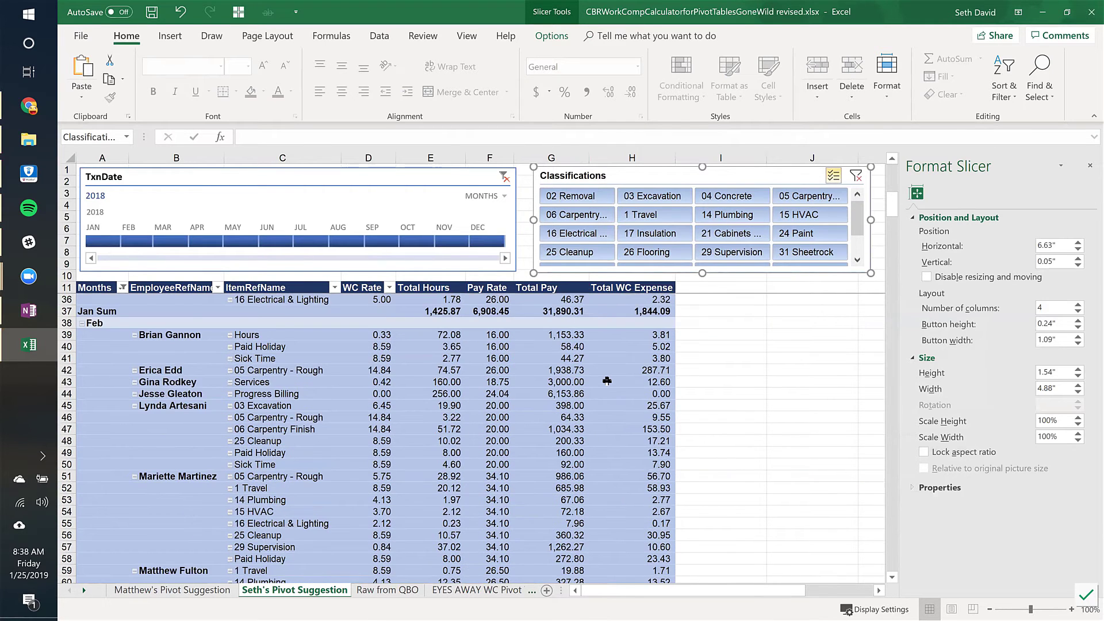
{"action": "scroll", "coordinate": [607, 380], "scroll_direction": "down", "scroll_amount": 2}
{"action": "scroll", "coordinate": [606, 380], "scroll_direction": "up", "scroll_amount": 4}
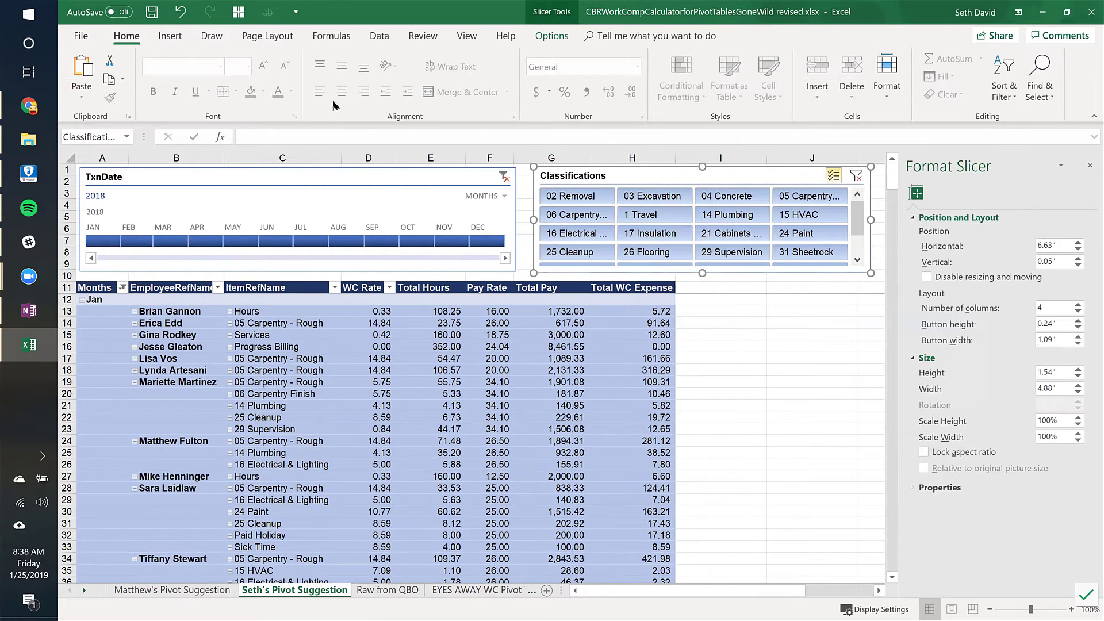
Select a Total Pay cell in the pivot table to show its field list, and close the shape formatting pane.
{"action": "left_click", "coordinate": [554, 38]}
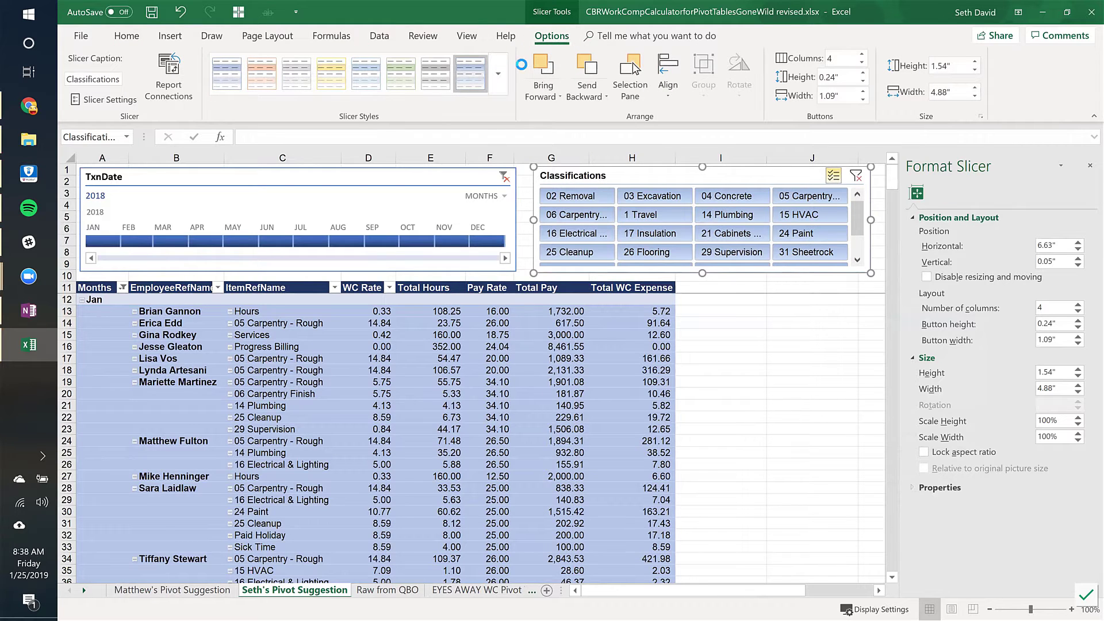
{"action": "left_click", "coordinate": [521, 345]}
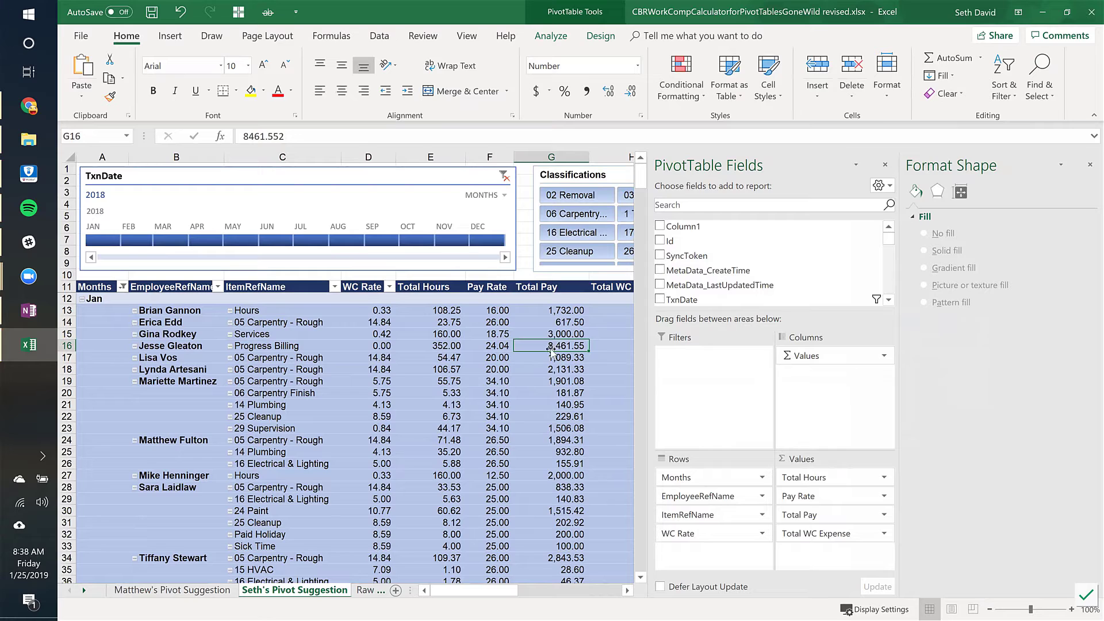
{"action": "left_click", "coordinate": [1090, 165]}
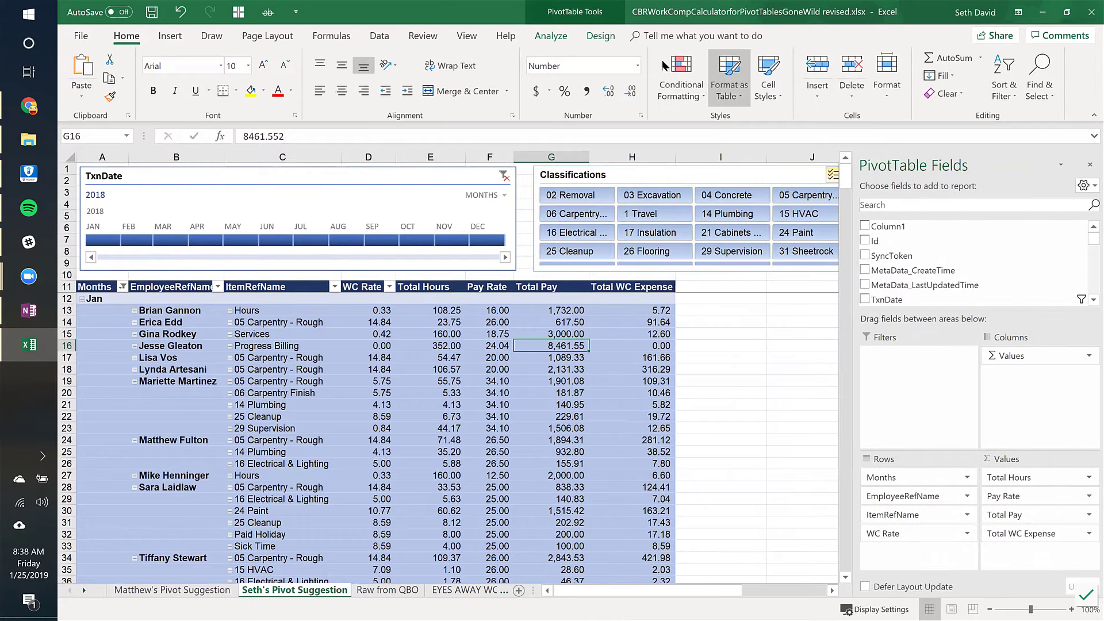
Look over the pivot table's analysis and design tools and its subtotal placement options without choosing one.
{"action": "left_click", "coordinate": [551, 36]}
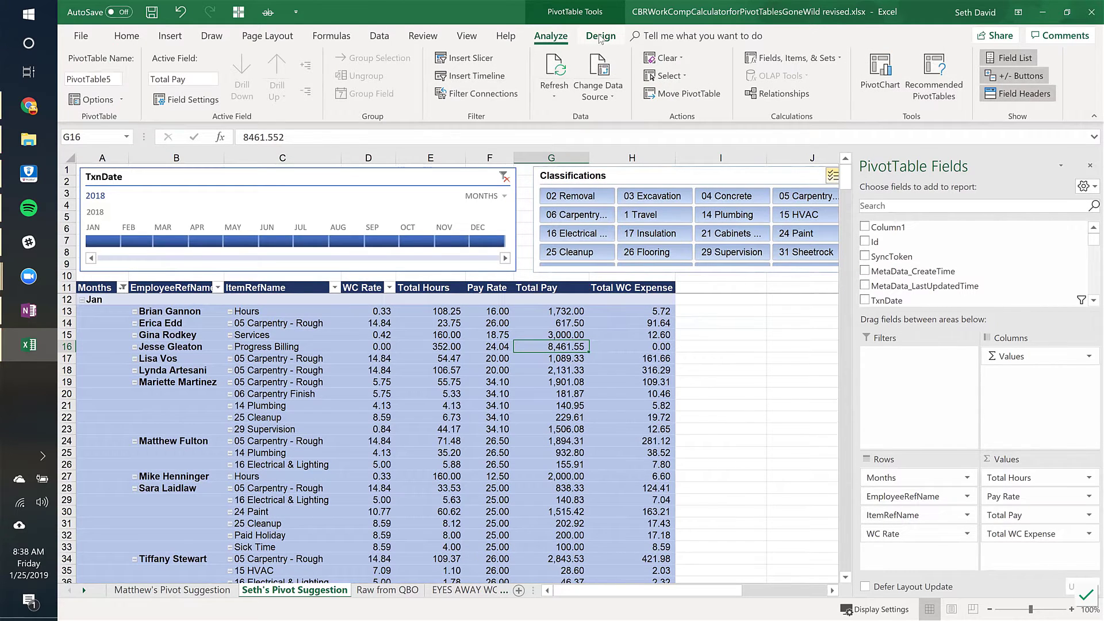
{"action": "left_click", "coordinate": [600, 36]}
{"action": "left_click", "coordinate": [82, 97]}
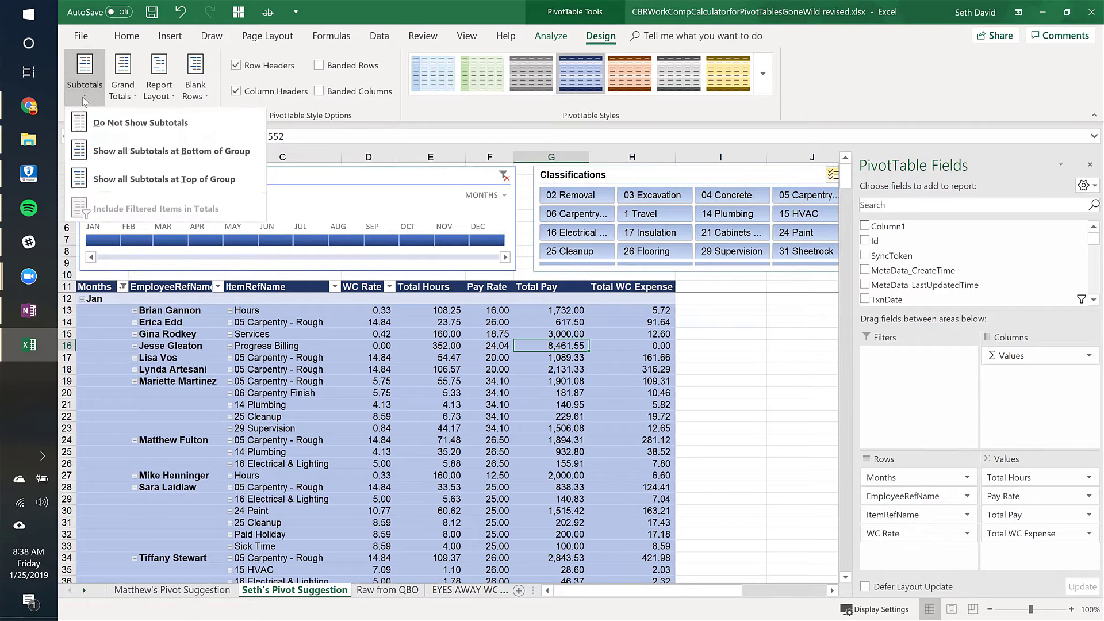
{"action": "left_click", "coordinate": [397, 4]}
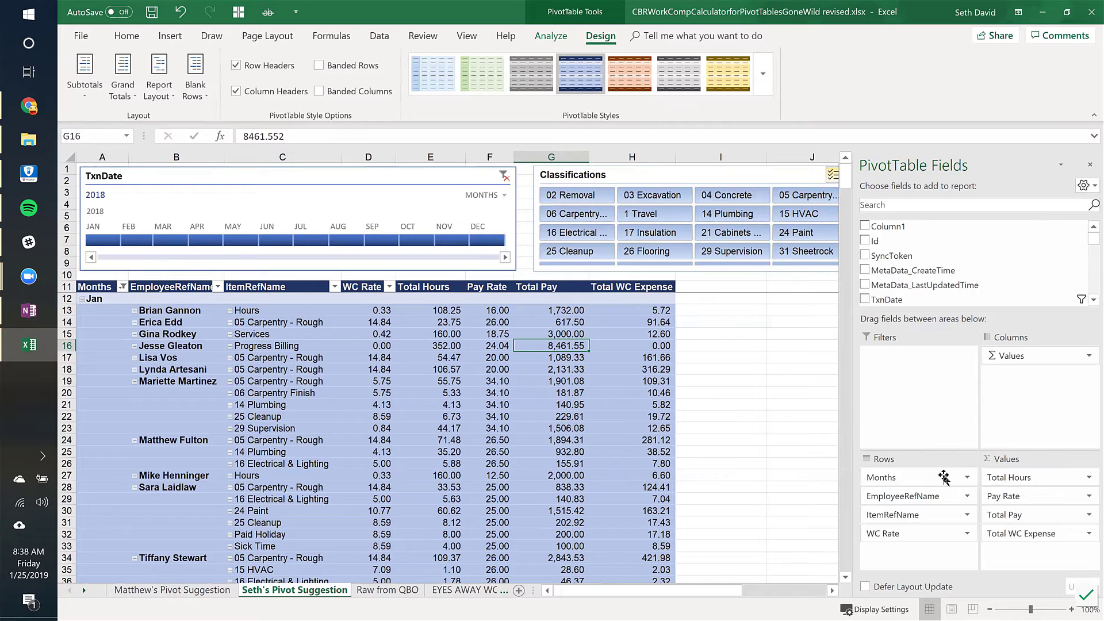
Check the Months field's subtotal function and its layout and print settings, leaving them unchanged.
{"action": "left_click", "coordinate": [967, 478]}
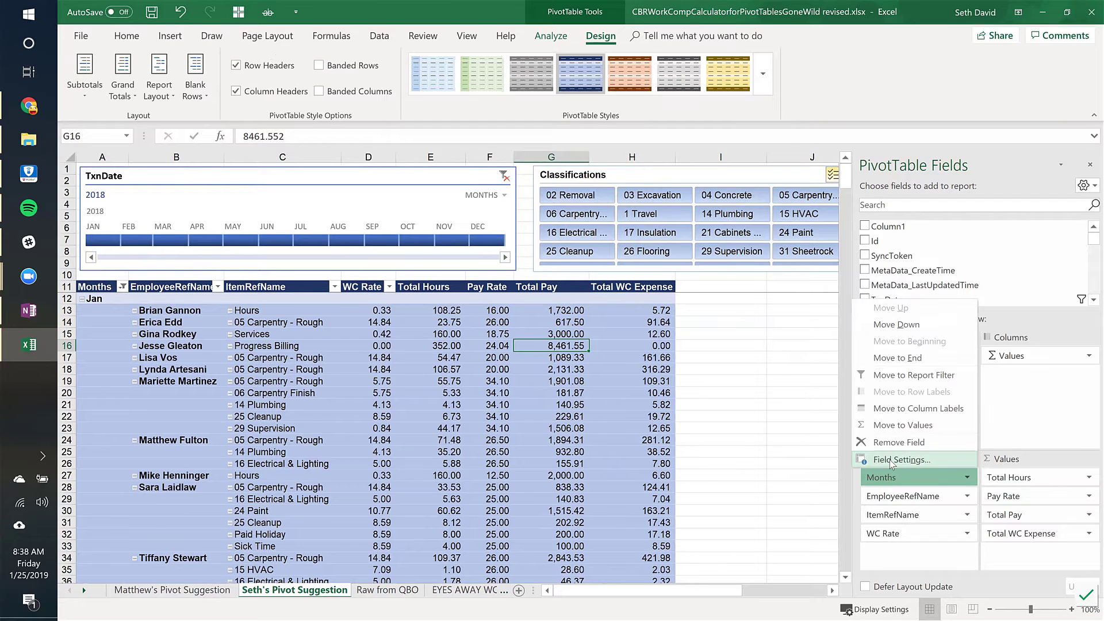
{"action": "left_click", "coordinate": [890, 460]}
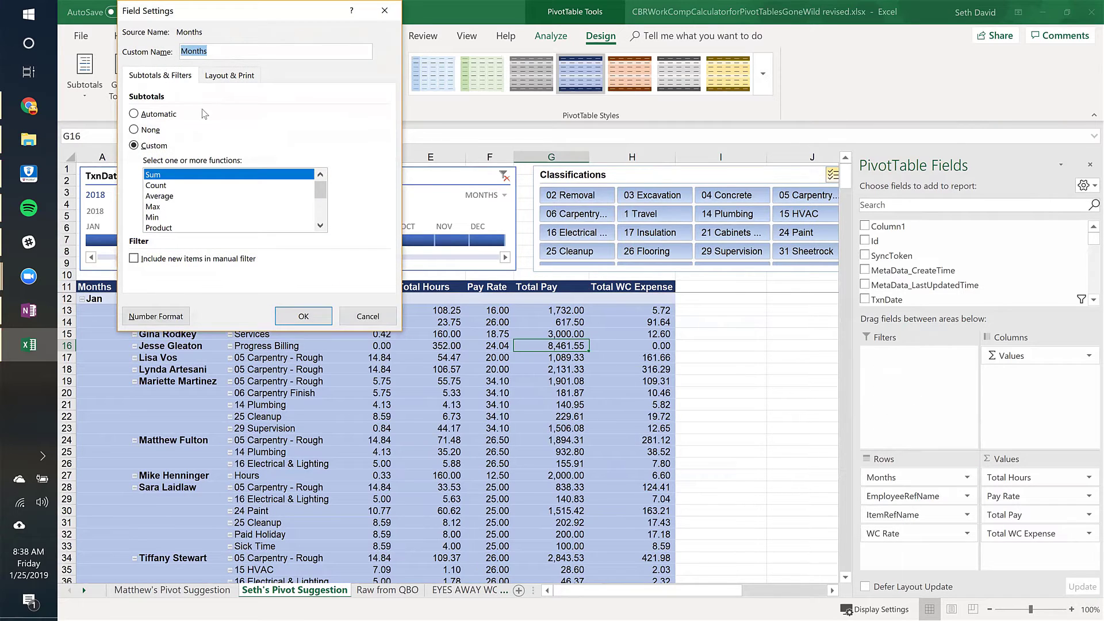
{"action": "left_click", "coordinate": [220, 77]}
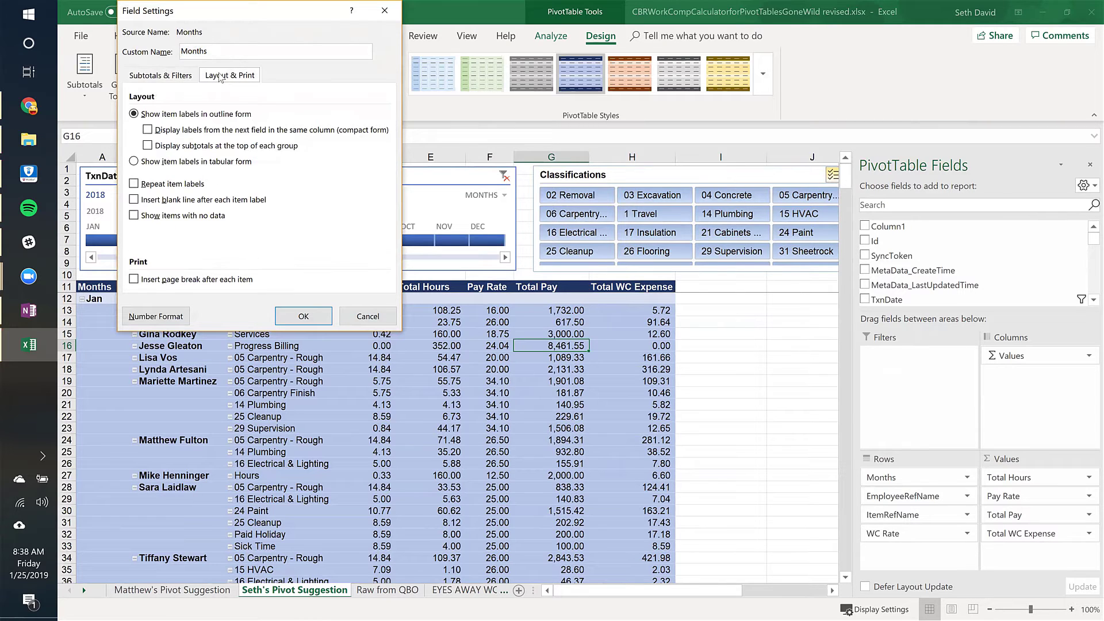
{"action": "left_click", "coordinate": [177, 77]}
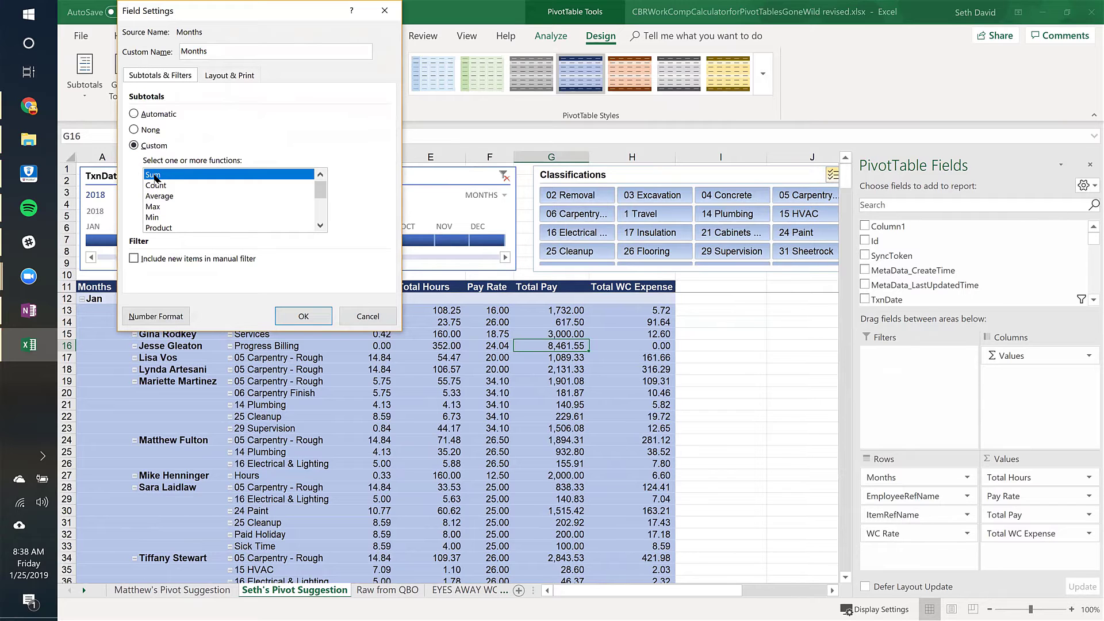
{"action": "left_click", "coordinate": [359, 317]}
Highlight the Jan Sum row to examine the January subtotals, and deselect it.
{"action": "scroll", "coordinate": [253, 360], "scroll_direction": "down", "scroll_amount": 2}
{"action": "scroll", "coordinate": [254, 360], "scroll_direction": "down", "scroll_amount": 2}
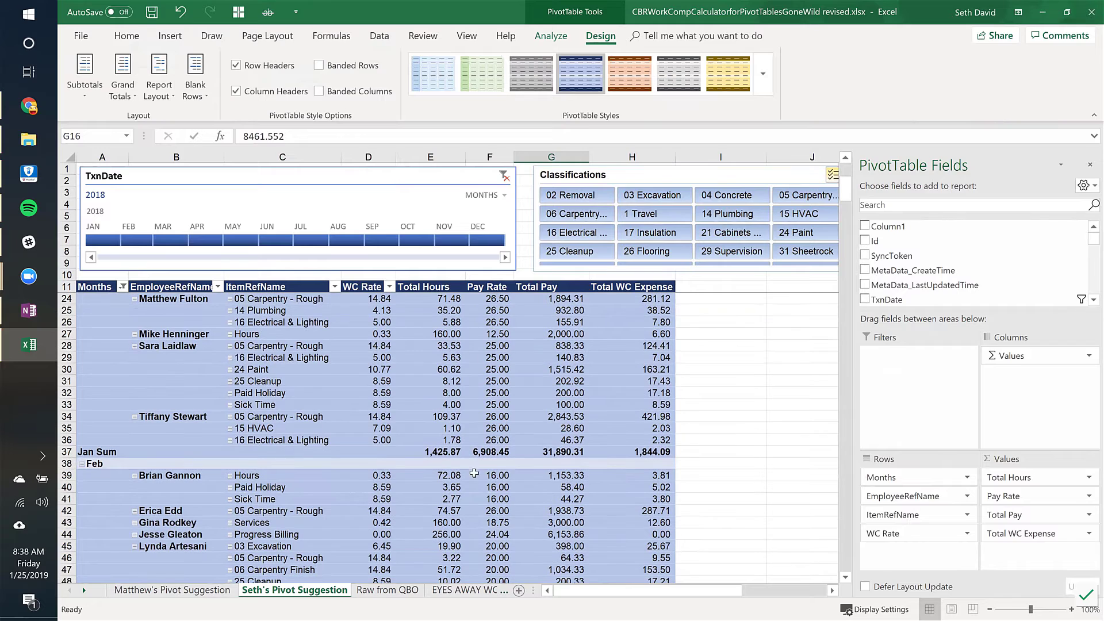
{"action": "left_click", "coordinate": [67, 452]}
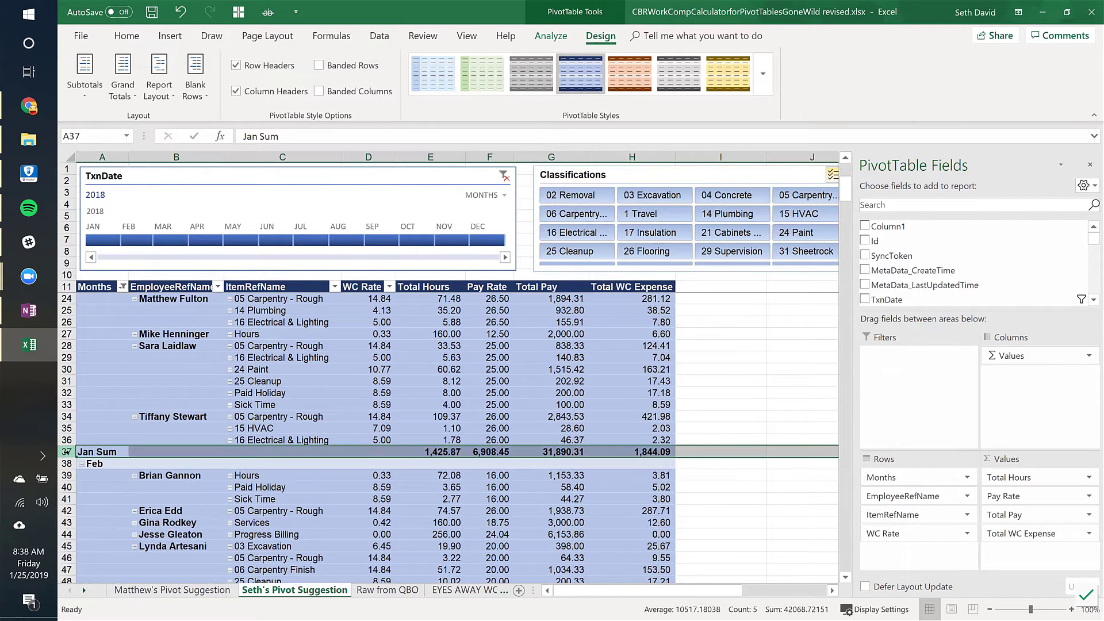
{"action": "left_click", "coordinate": [692, 452]}
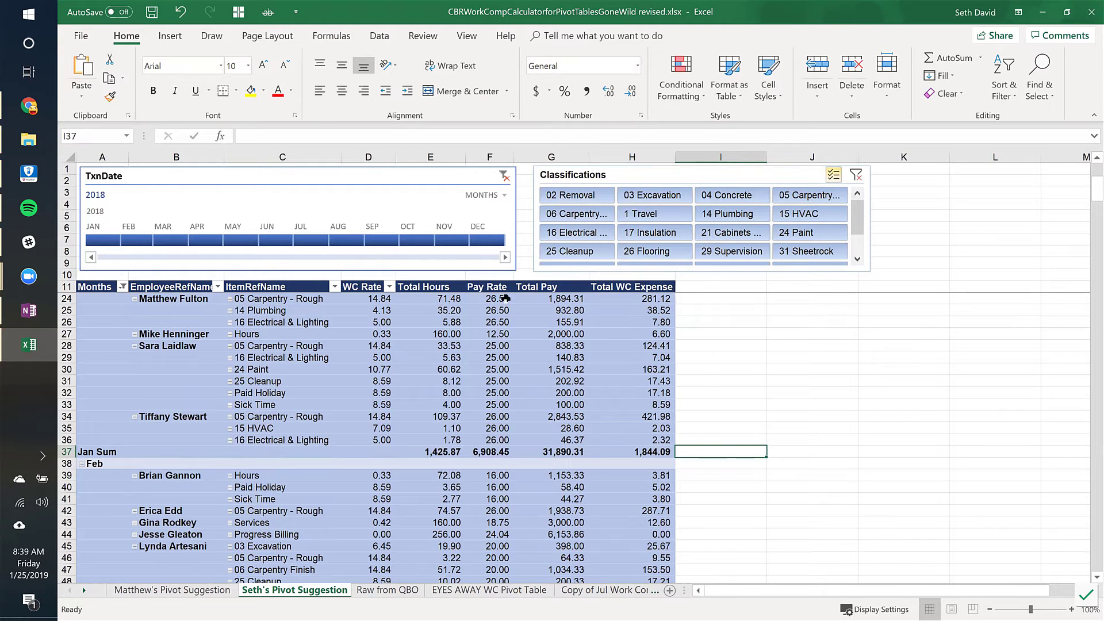
Examine the Pay Rate column by selecting an individual January rate and the Jan Sum subtotal.
{"action": "mouse_move", "coordinate": [552, 300]}
{"action": "mouse_move", "coordinate": [663, 299]}
{"action": "left_click", "coordinate": [696, 289]}
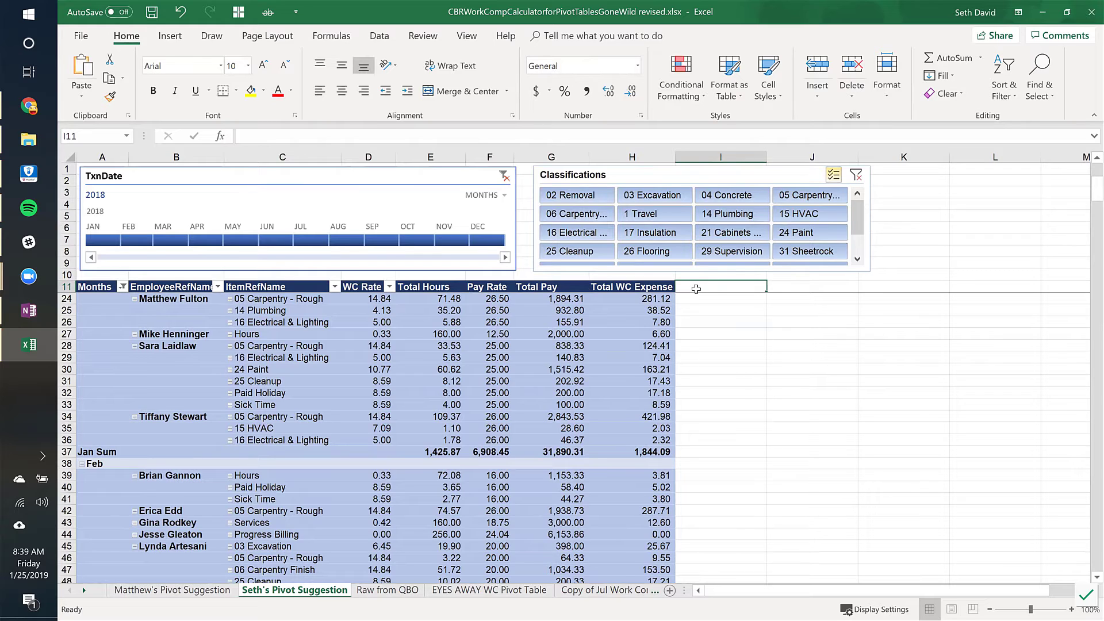
{"action": "left_click", "coordinate": [493, 300]}
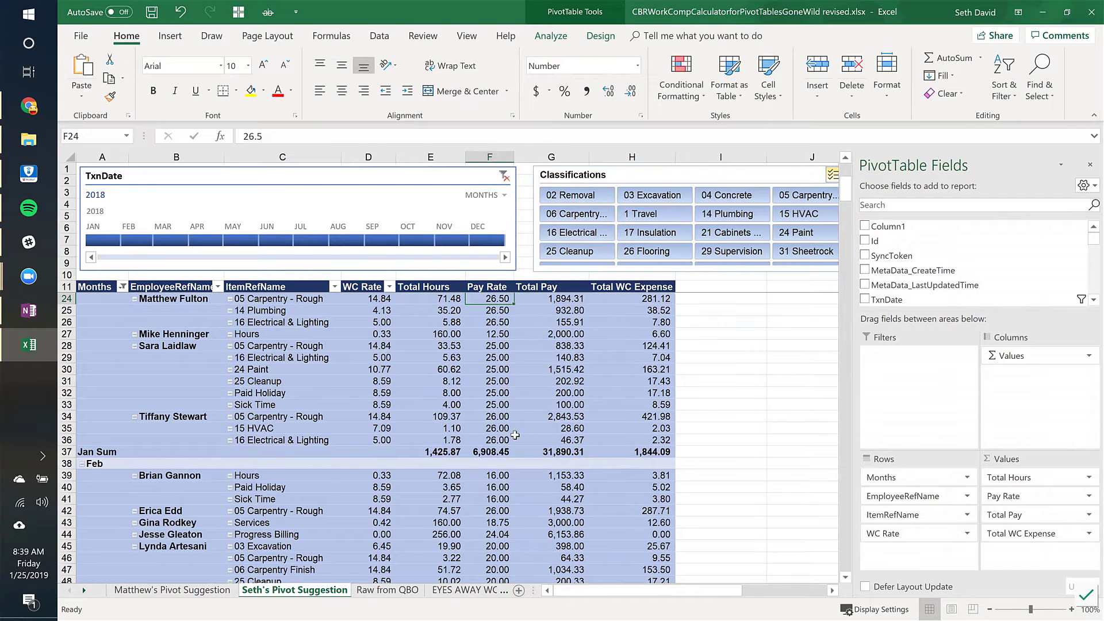
{"action": "left_click", "coordinate": [489, 450]}
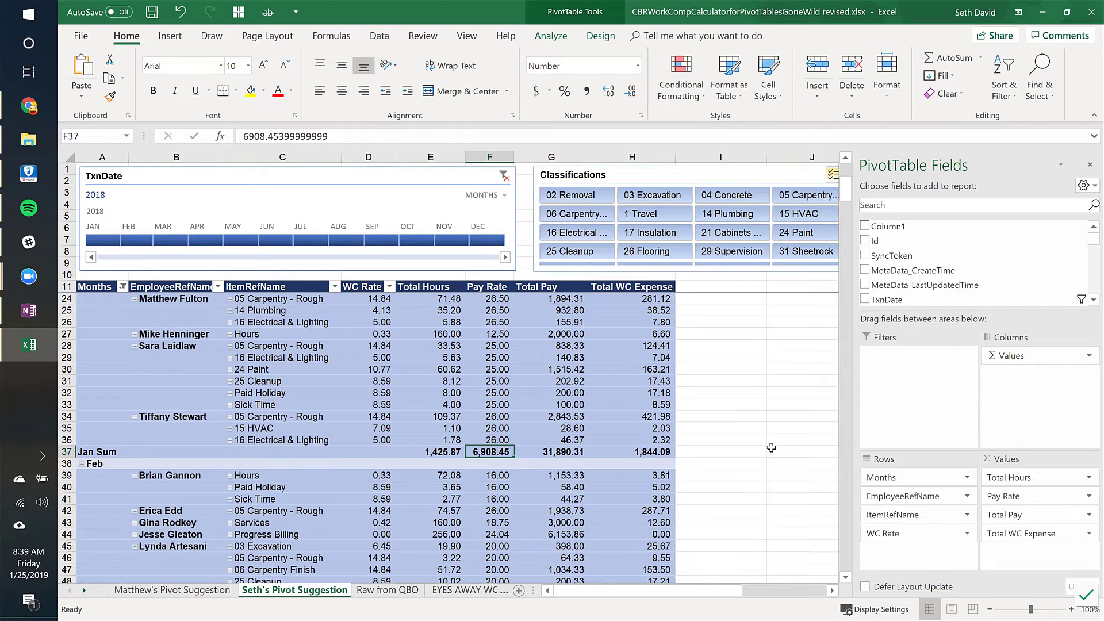
Check how the Pay Rate value field is summarized, leaving its settings unchanged.
{"action": "left_click", "coordinate": [1022, 497]}
{"action": "left_click", "coordinate": [1015, 478]}
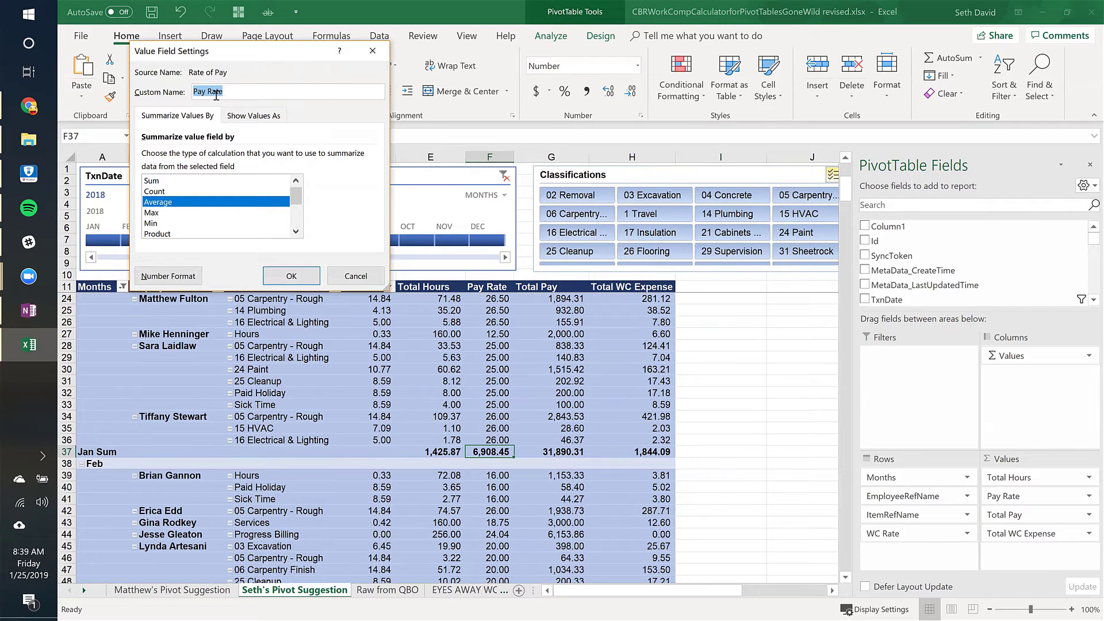
{"action": "left_click", "coordinate": [355, 276]}
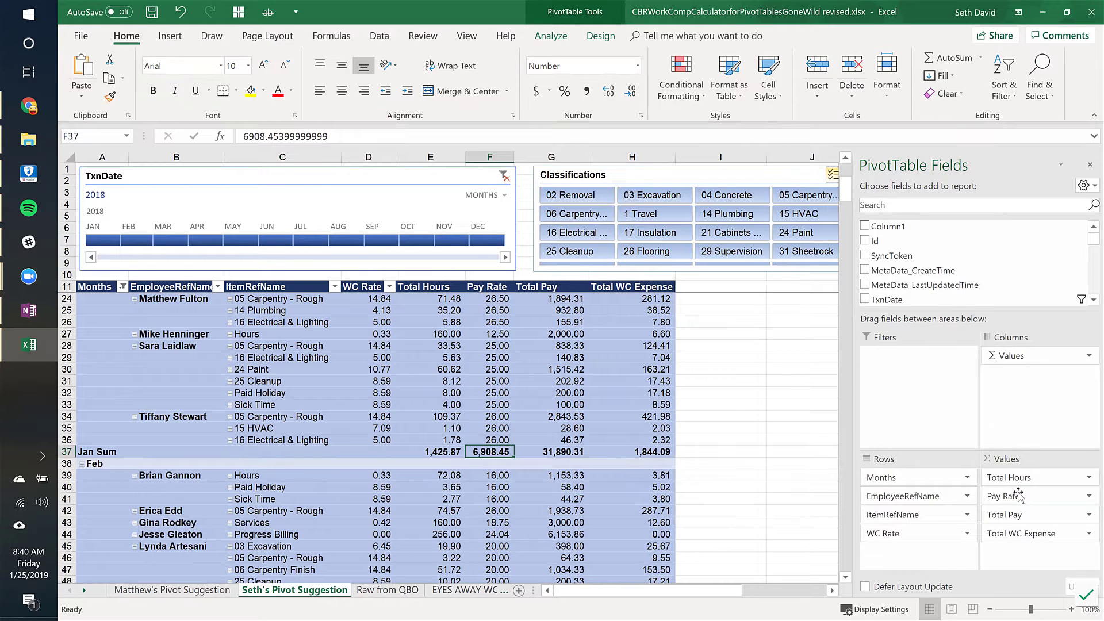
Move Pay Rate from the pivot table's values to its row fields below WC Rate, and check the field's subtotal setting.
{"action": "left_click_drag", "start_coordinate": [1019, 494], "coordinate": [899, 546]}
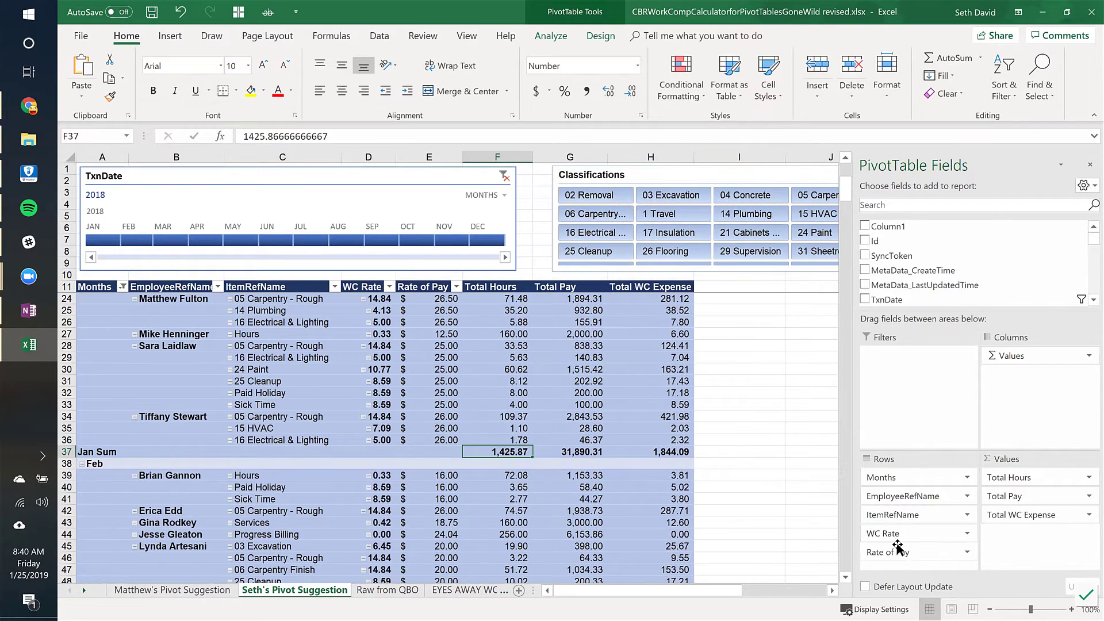
{"action": "left_click", "coordinate": [957, 551]}
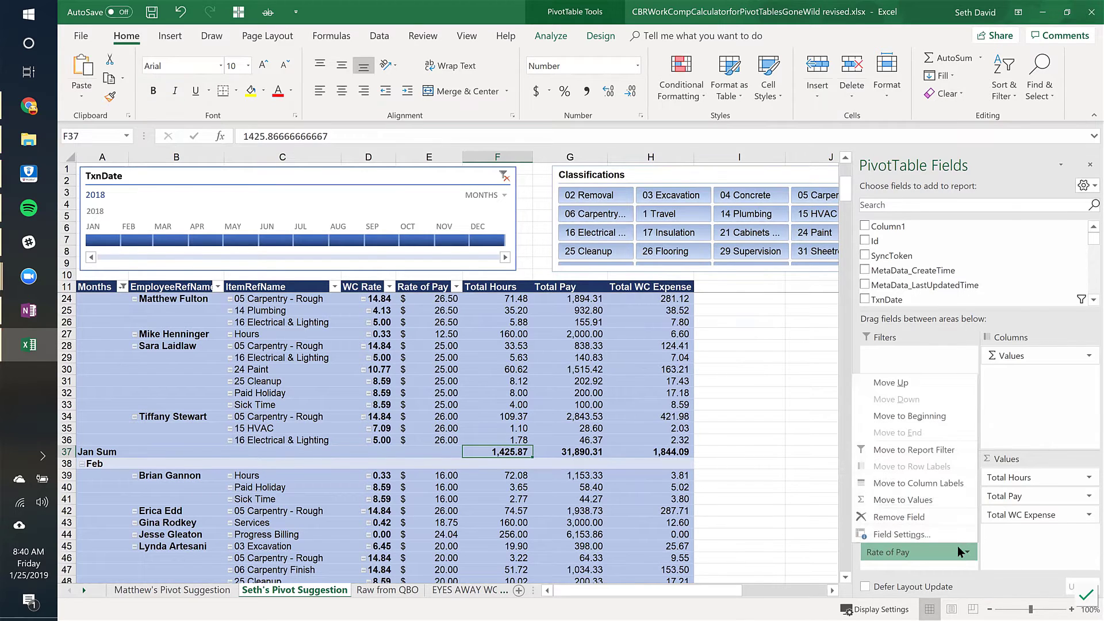
{"action": "left_click", "coordinate": [906, 535]}
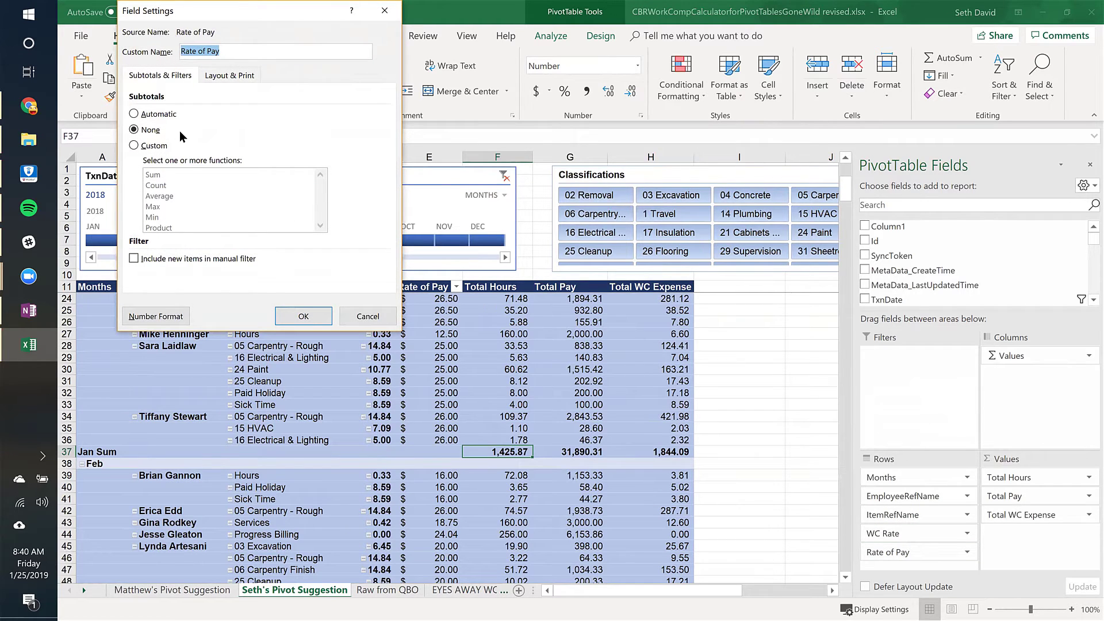
{"action": "left_click", "coordinate": [368, 317]}
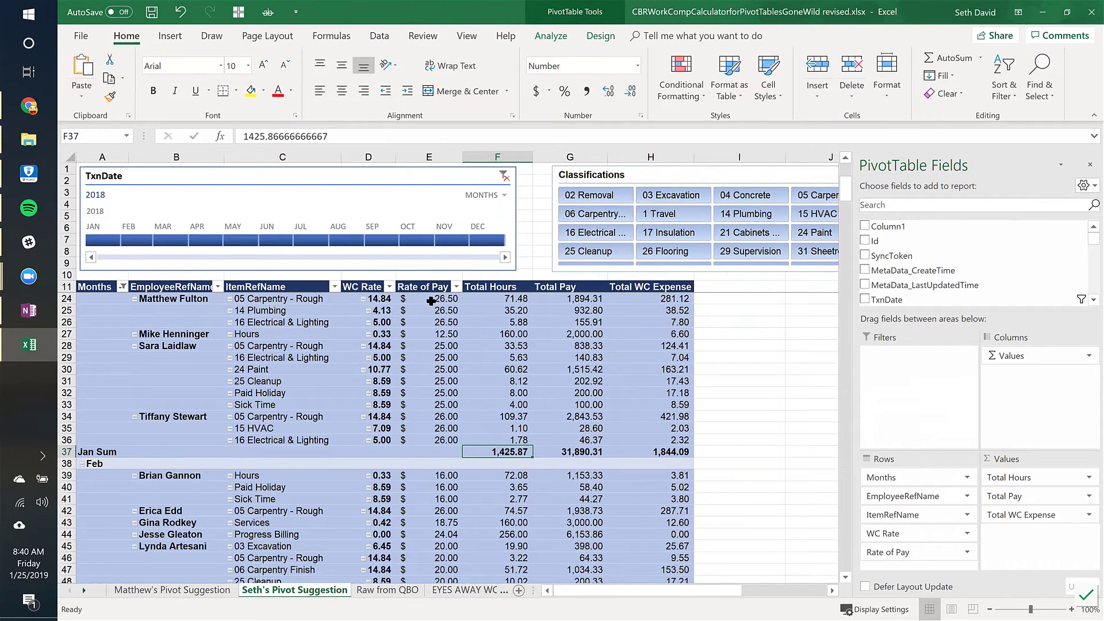
Review the January pay rates and enter the formula +16*108.25 in cell I13 to check the first employee's total pay.
{"action": "left_click", "coordinate": [437, 303]}
{"action": "scroll", "coordinate": [474, 310], "scroll_direction": "up", "scroll_amount": 2}
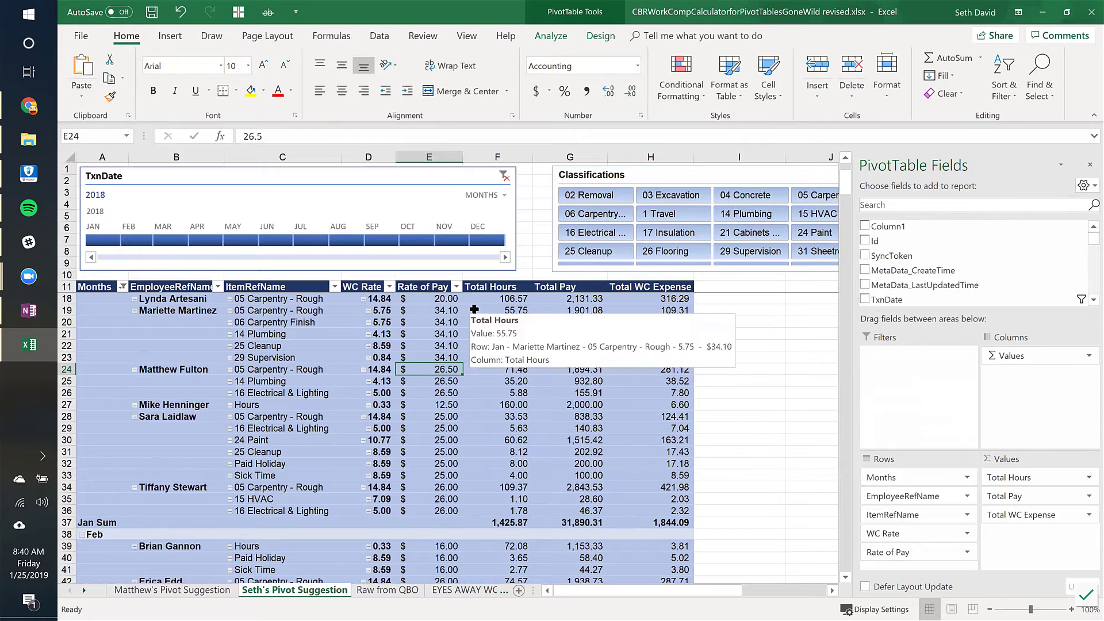
{"action": "scroll", "coordinate": [462, 398], "scroll_direction": "up", "scroll_amount": 2}
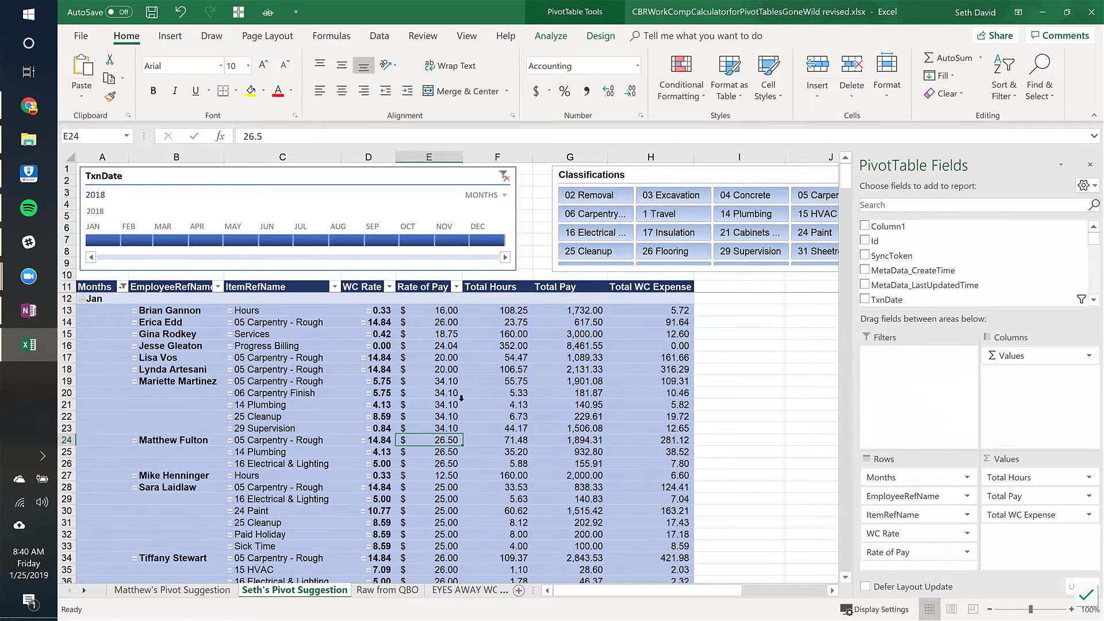
{"action": "left_click", "coordinate": [748, 313]}
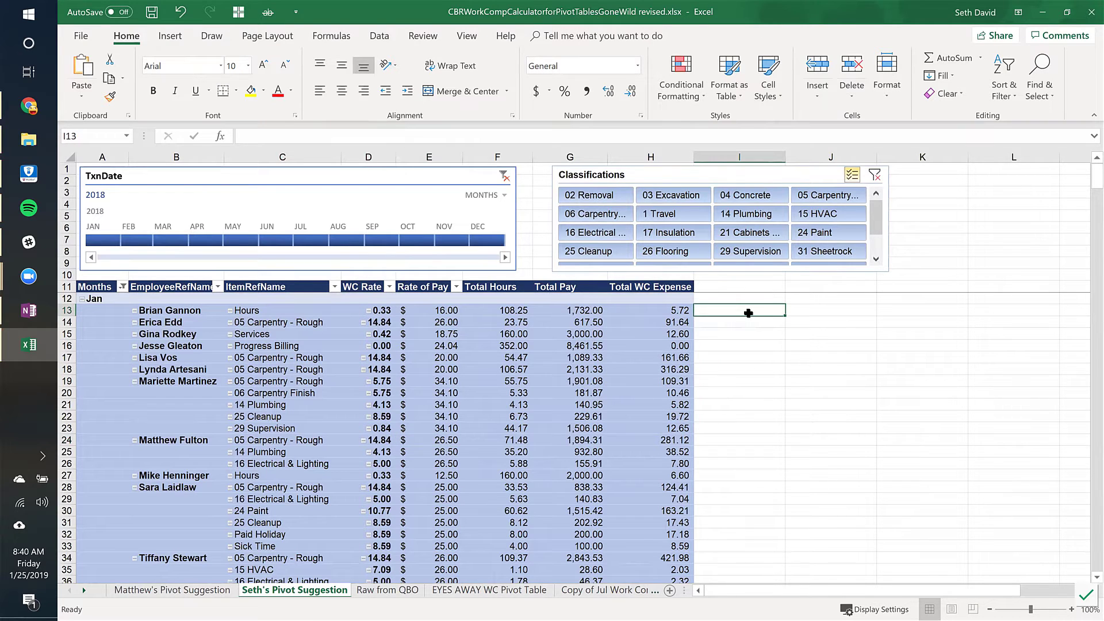
{"action": "type", "text": "+"}
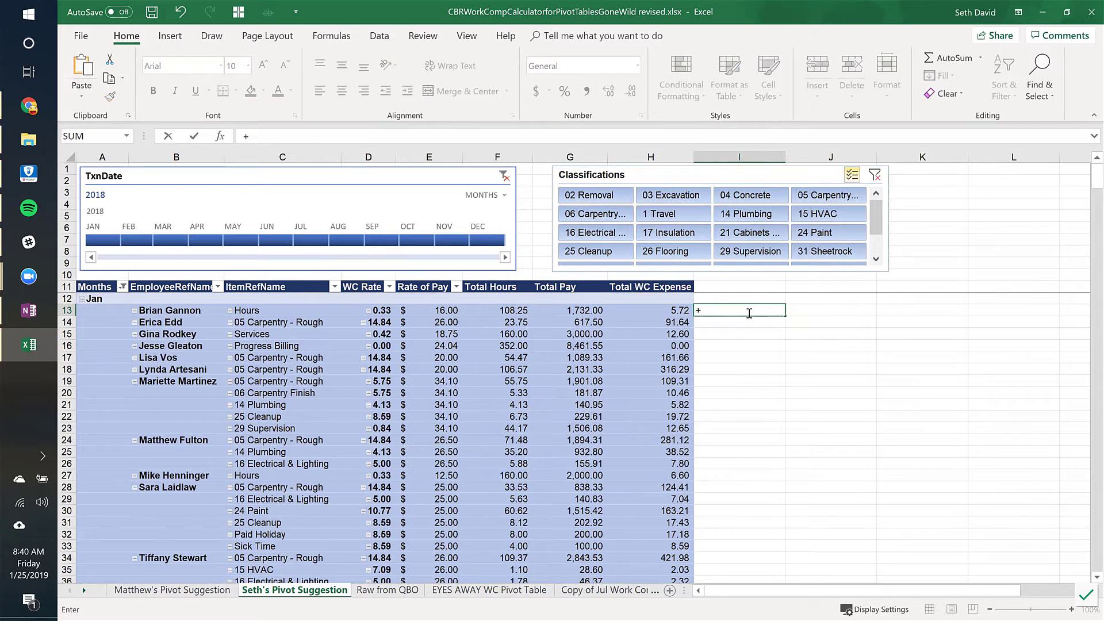
{"action": "type", "text": "16*108.25"}
{"action": "key", "text": "ctrl+Return"}
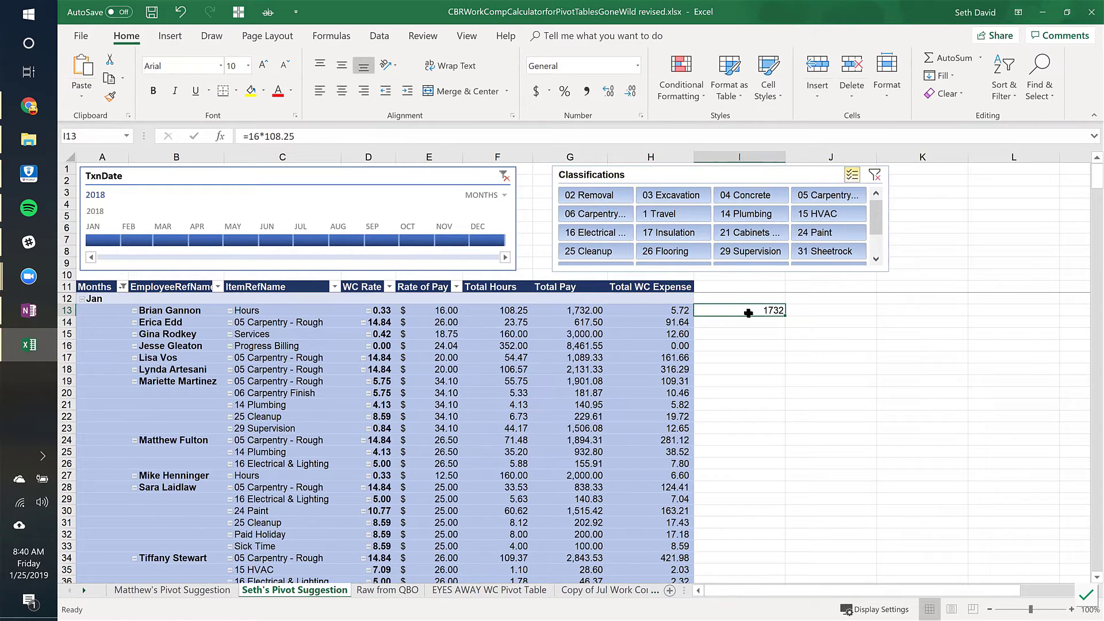
Clear the test calculation from cell I13 and inspect the January workers' comp expense and total hours cells in the pivot table.
{"action": "key", "text": "Delete"}
{"action": "left_click", "coordinate": [647, 311]}
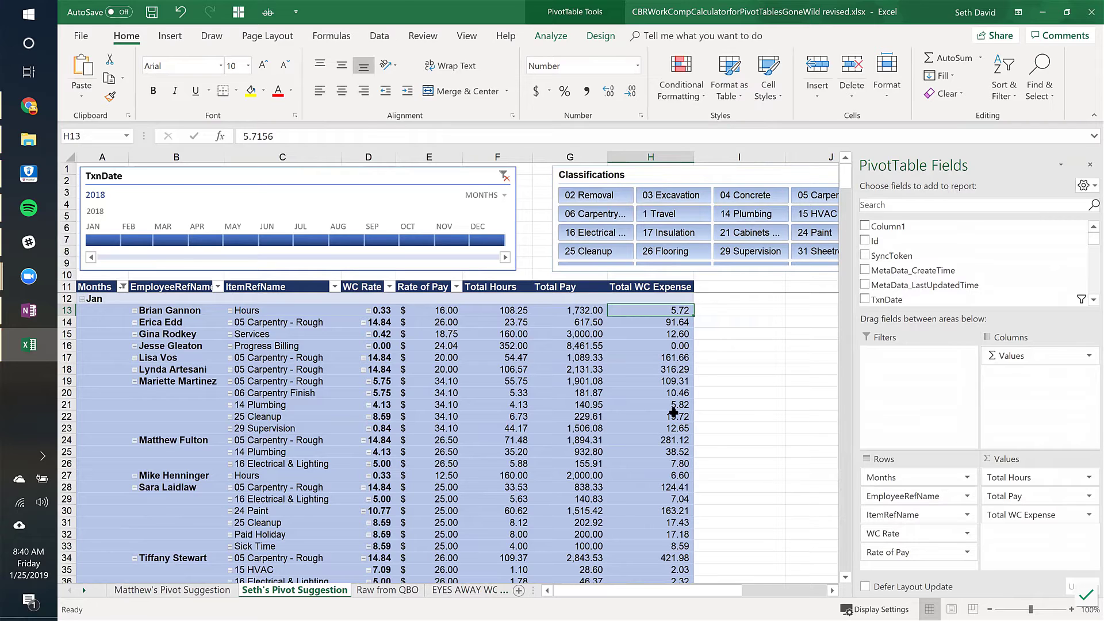
{"action": "mouse_move", "coordinate": [667, 404]}
{"action": "left_click", "coordinate": [685, 383]}
{"action": "scroll", "coordinate": [636, 394], "scroll_direction": "down", "scroll_amount": 4}
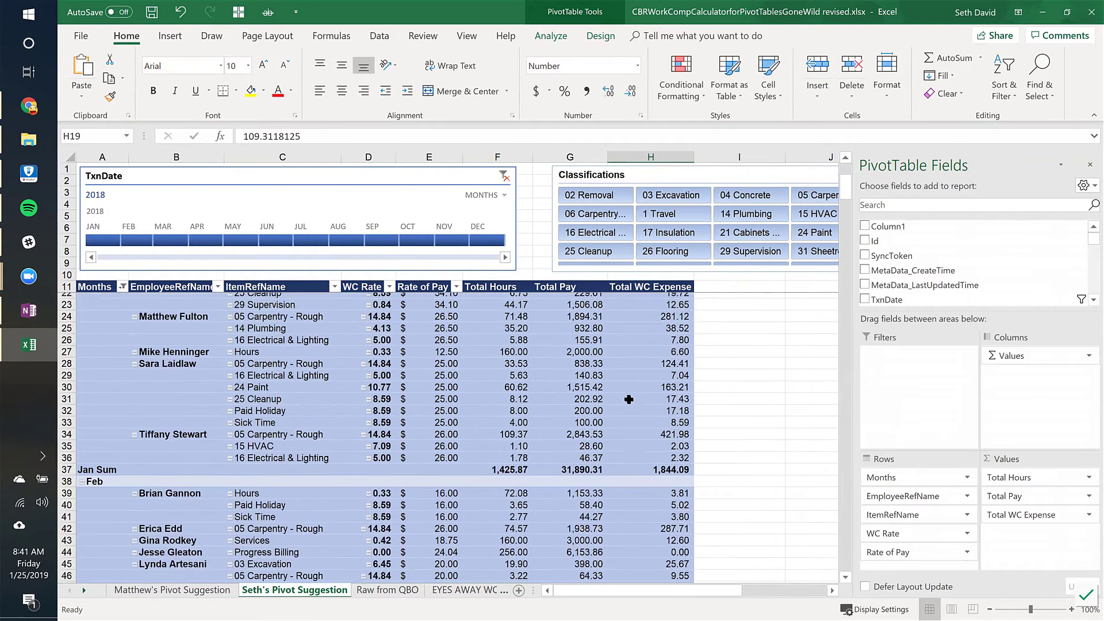
{"action": "scroll", "coordinate": [569, 434], "scroll_direction": "up", "scroll_amount": 2}
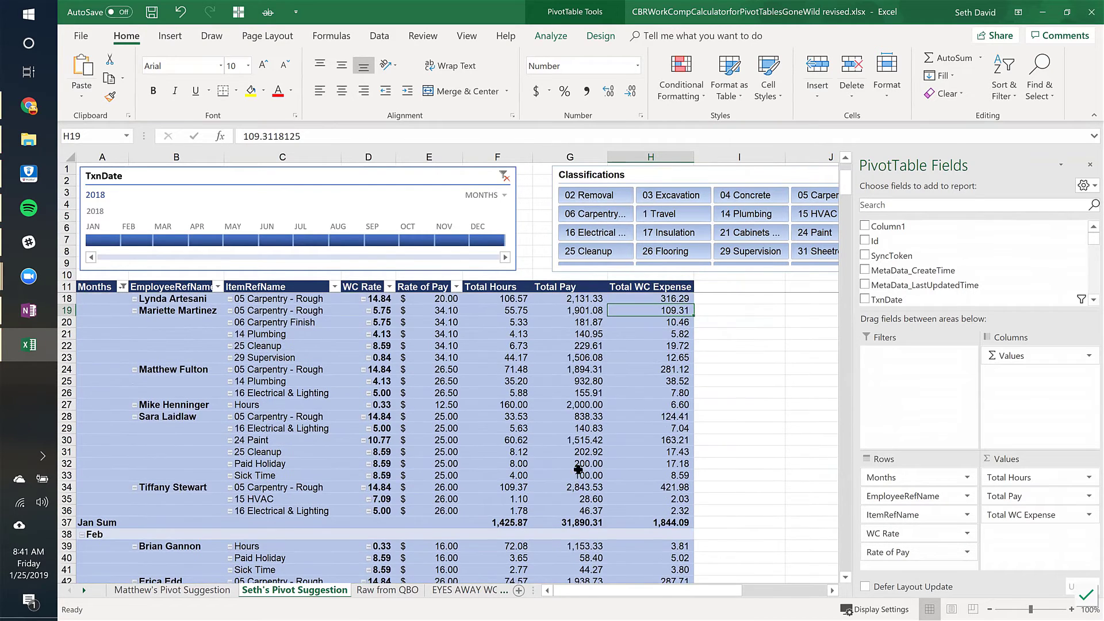
{"action": "left_click", "coordinate": [514, 525]}
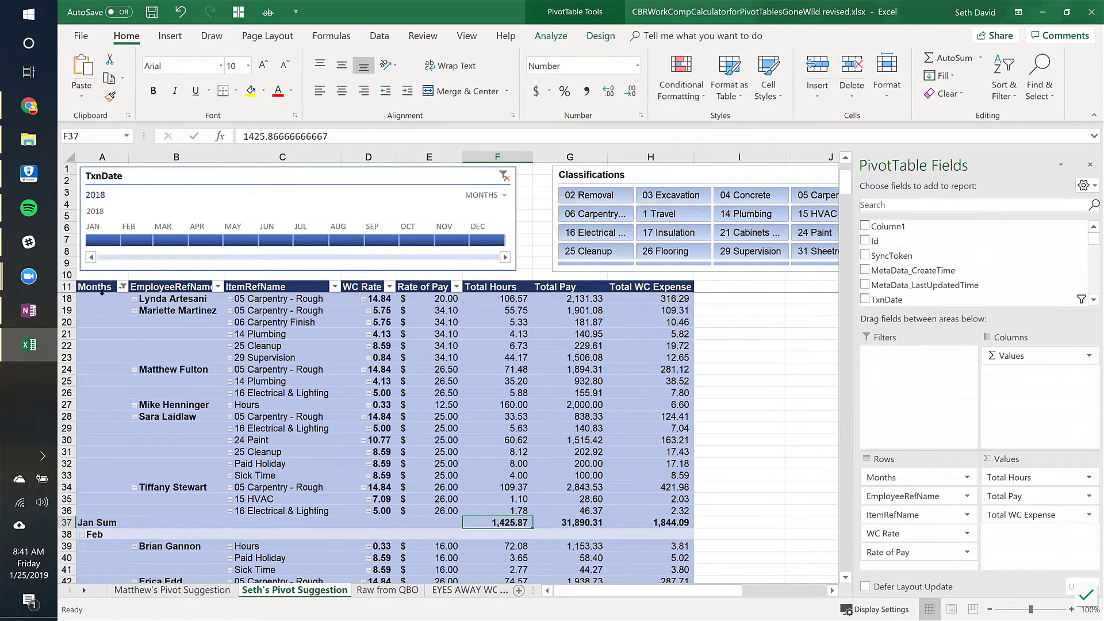
Copy the pivot table rows from the Jan heading in A12 through the Grand Total row, columns A to H.
{"action": "left_click", "coordinate": [91, 282]}
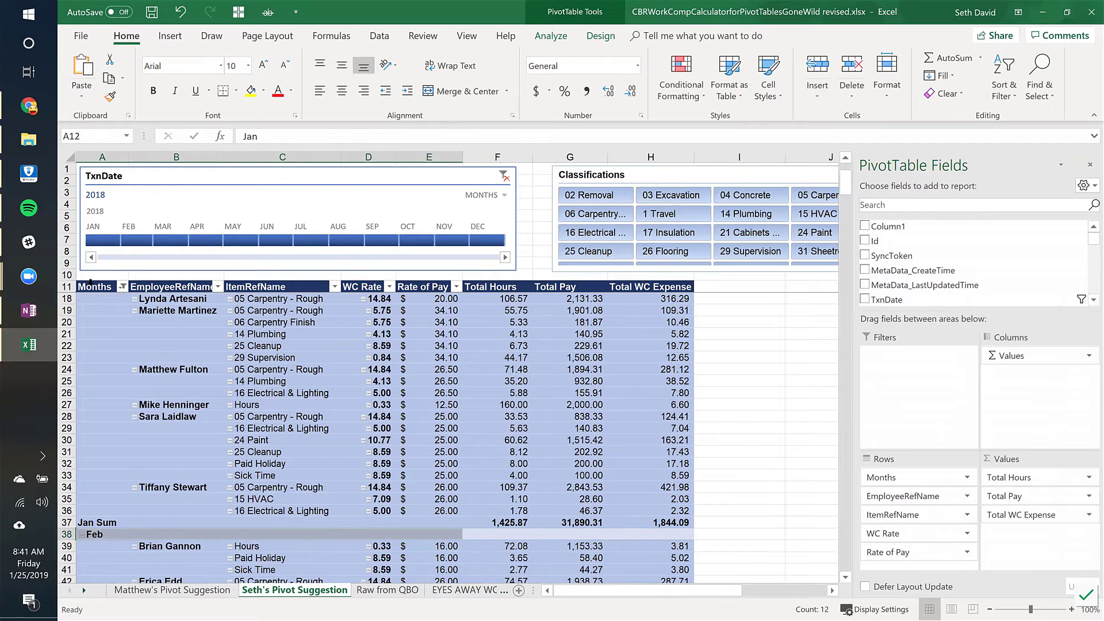
{"action": "left_click", "coordinate": [91, 292]}
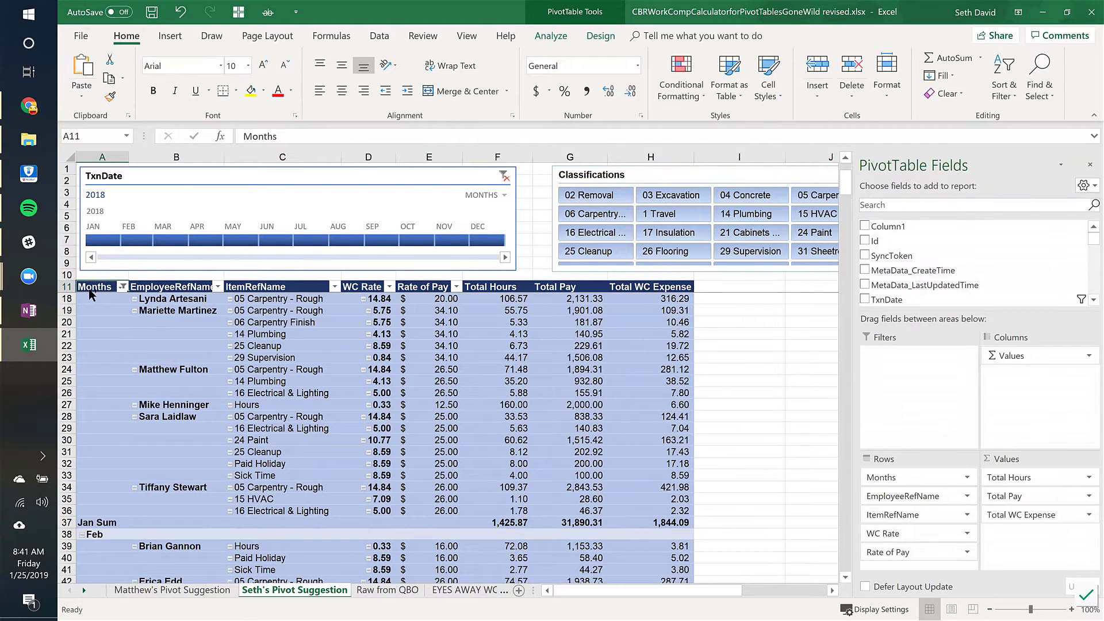
{"action": "key", "text": "Down"}
{"action": "key", "text": "Down"}
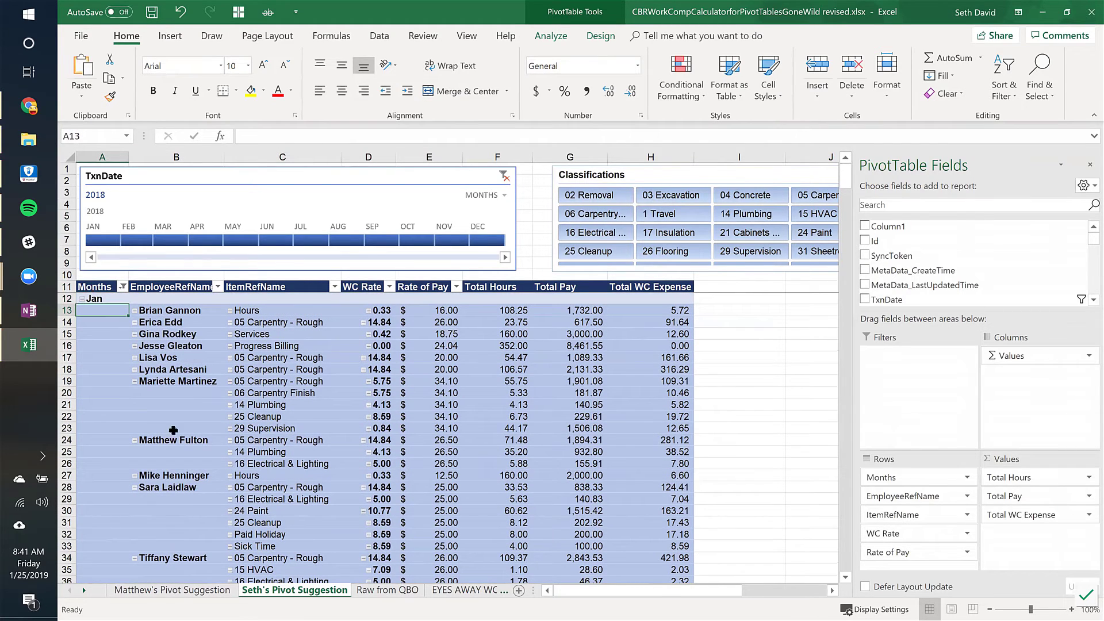
{"action": "scroll", "coordinate": [376, 440], "scroll_direction": "down", "scroll_amount": 5}
{"action": "scroll", "coordinate": [267, 373], "scroll_direction": "down", "scroll_amount": 2}
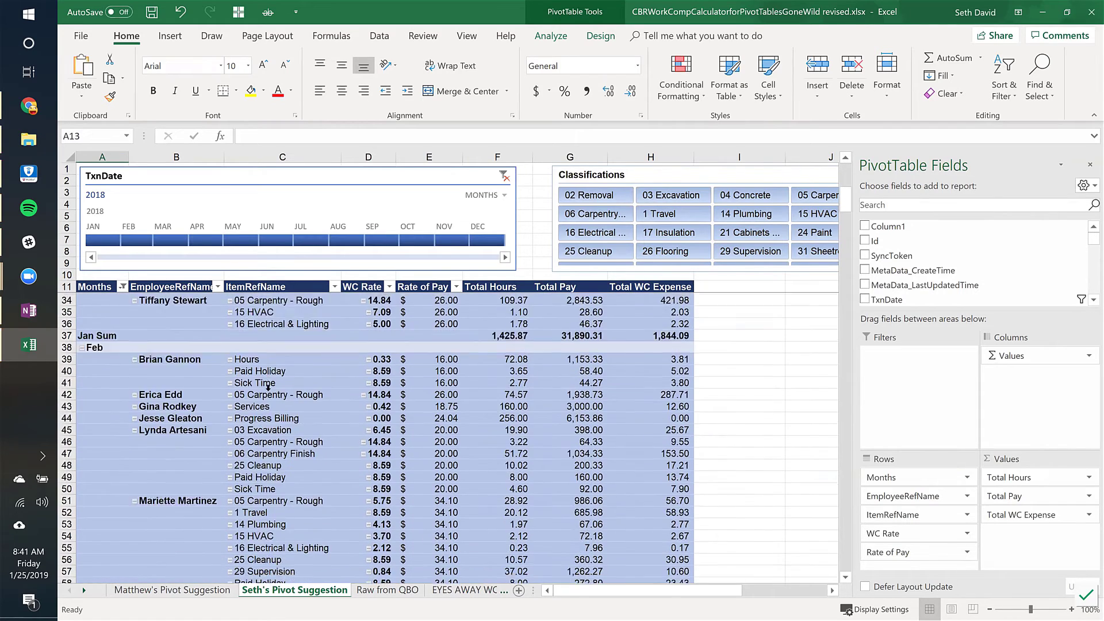
{"action": "scroll", "coordinate": [283, 424], "scroll_direction": "up", "scroll_amount": 7}
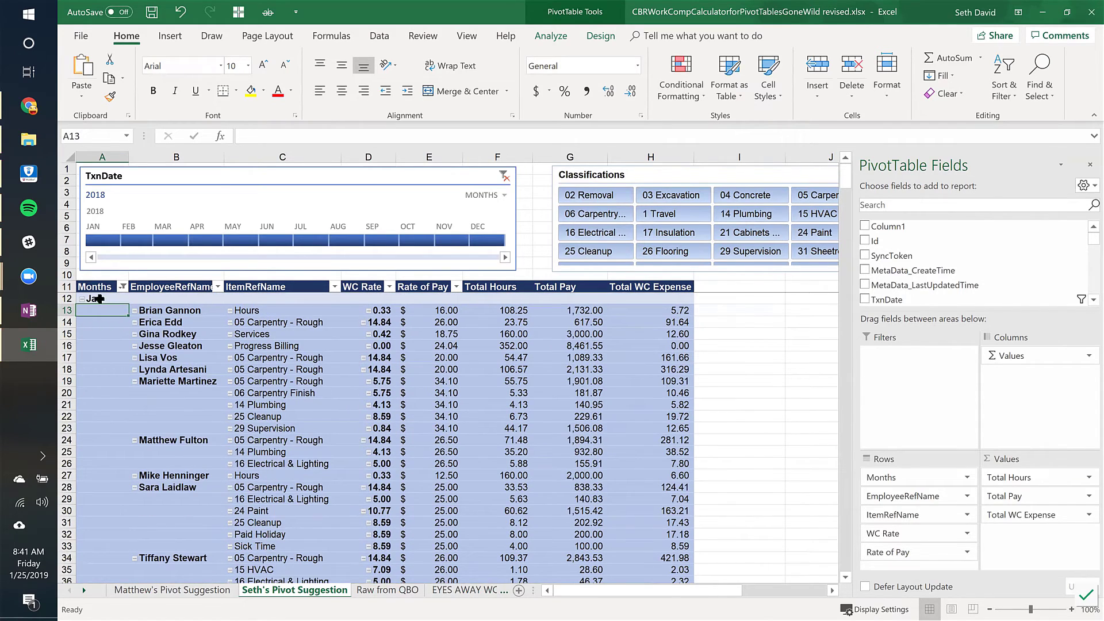
{"action": "left_click", "coordinate": [102, 299]}
{"action": "scroll", "coordinate": [638, 493], "scroll_direction": "down", "scroll_amount": 10}
{"action": "scroll", "coordinate": [645, 494], "scroll_direction": "down", "scroll_amount": 20}
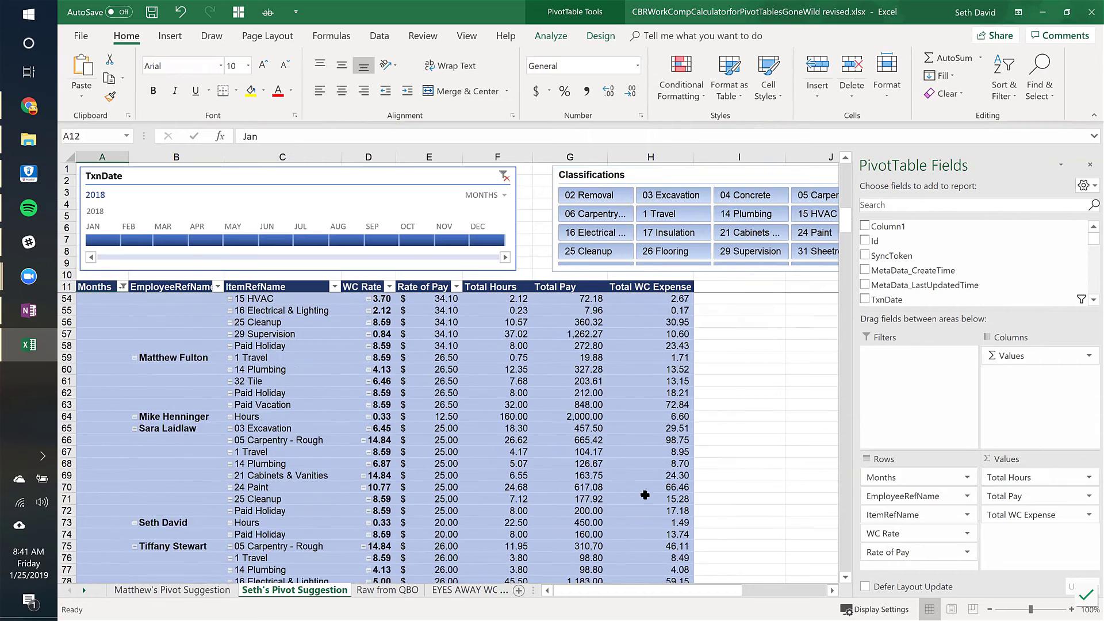
{"action": "scroll", "coordinate": [644, 495], "scroll_direction": "down", "scroll_amount": 8}
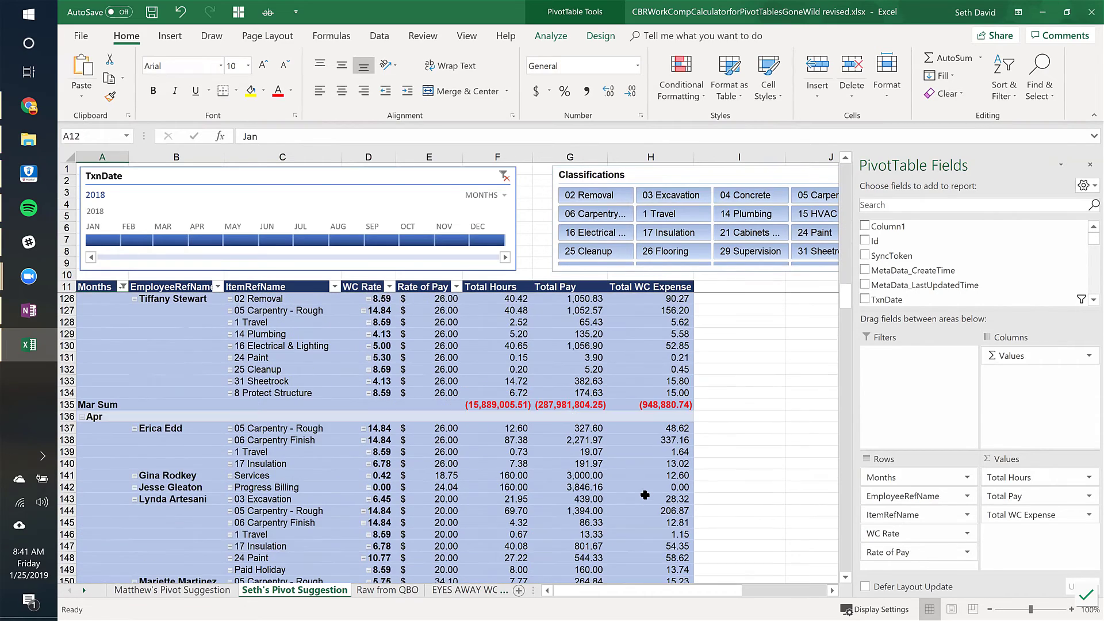
{"action": "scroll", "coordinate": [644, 494], "scroll_direction": "up", "scroll_amount": 4}
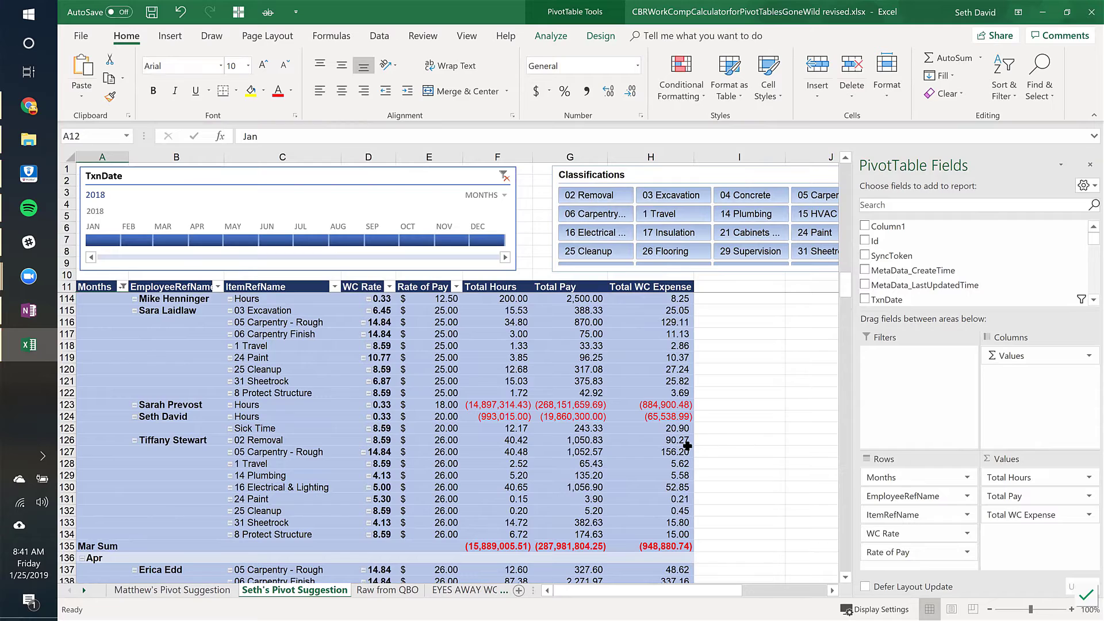
{"action": "scroll", "coordinate": [679, 443], "scroll_direction": "down", "scroll_amount": 17}
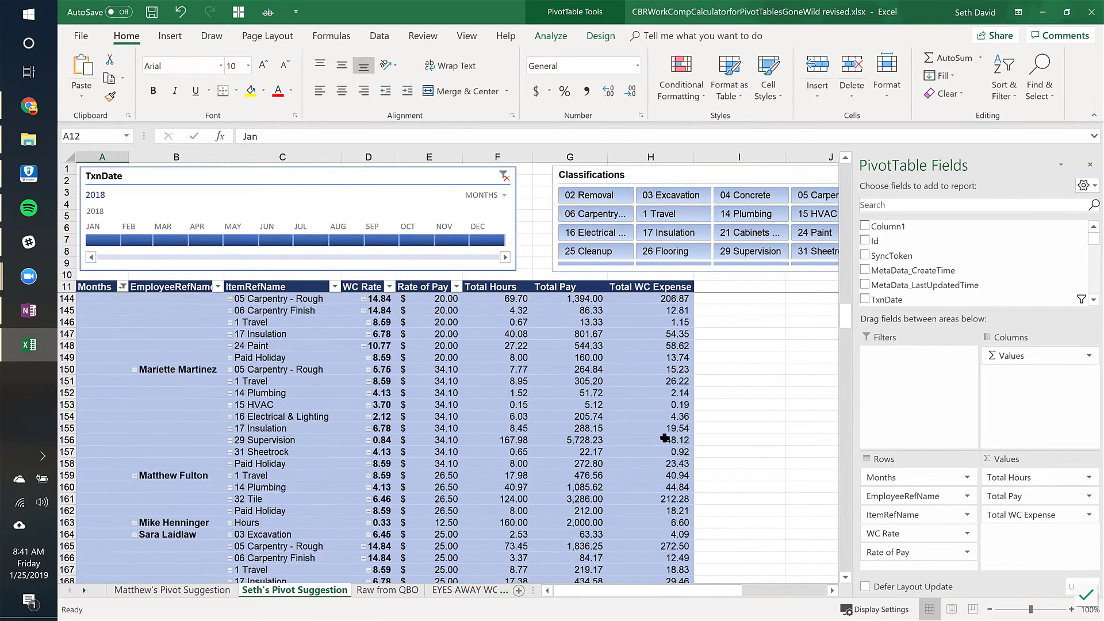
{"action": "scroll", "coordinate": [665, 439], "scroll_direction": "down", "scroll_amount": 12}
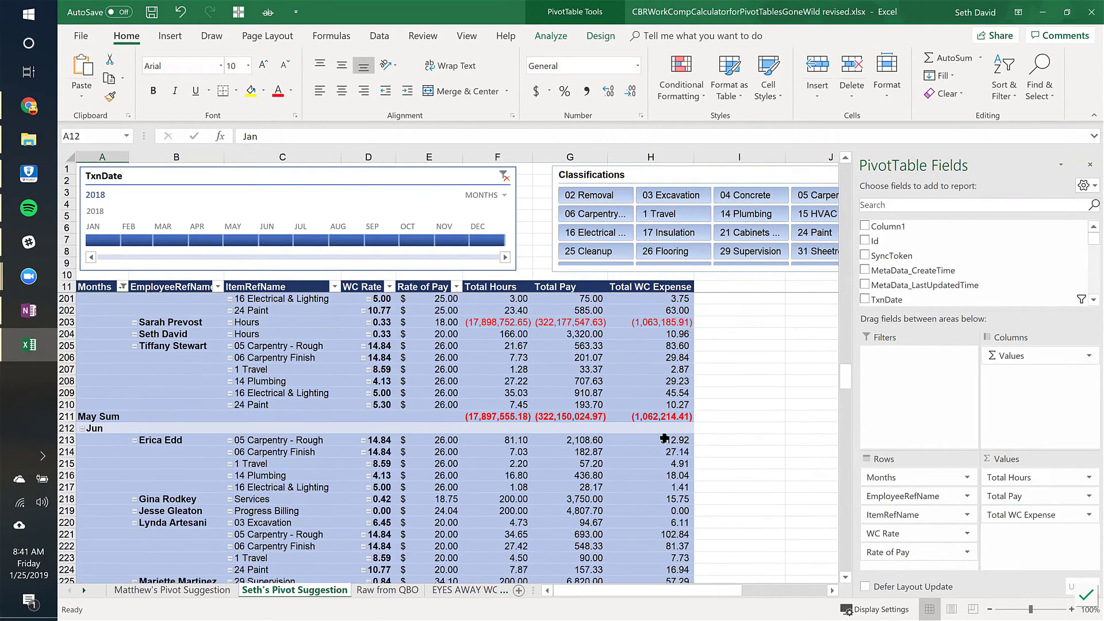
{"action": "scroll", "coordinate": [665, 439], "scroll_direction": "down", "scroll_amount": 20}
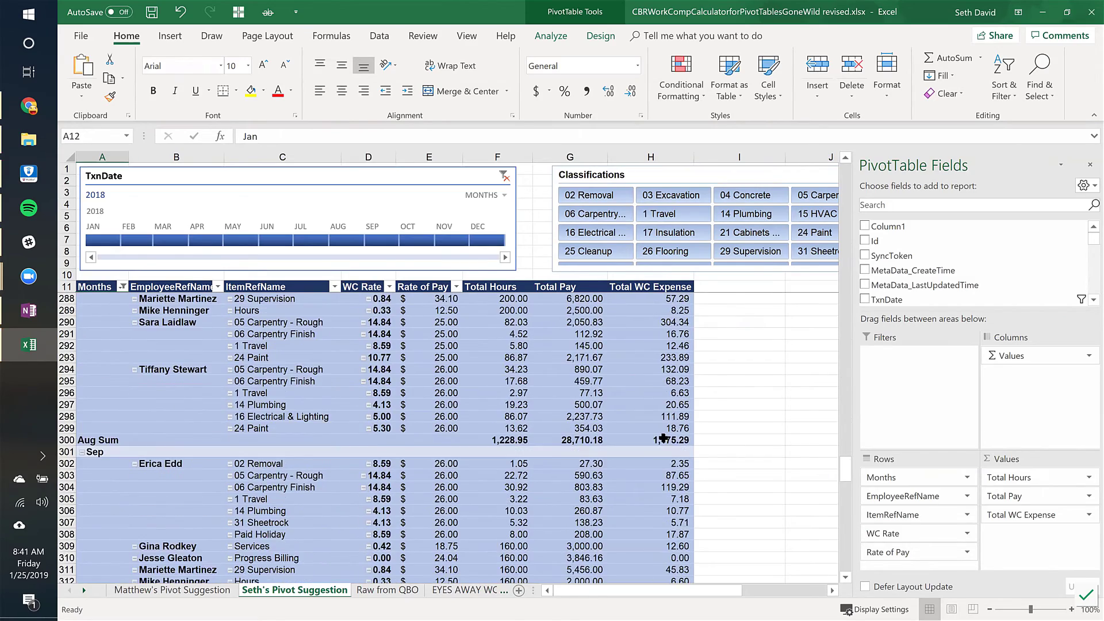
{"action": "scroll", "coordinate": [665, 439], "scroll_direction": "down", "scroll_amount": 20}
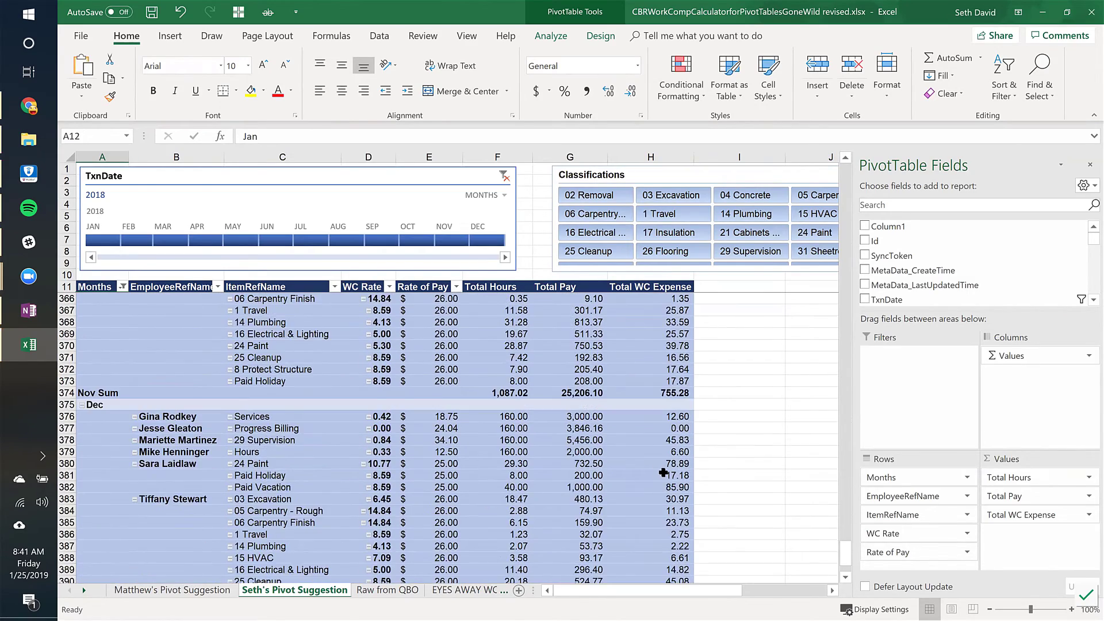
{"action": "scroll", "coordinate": [663, 473], "scroll_direction": "down", "scroll_amount": 6}
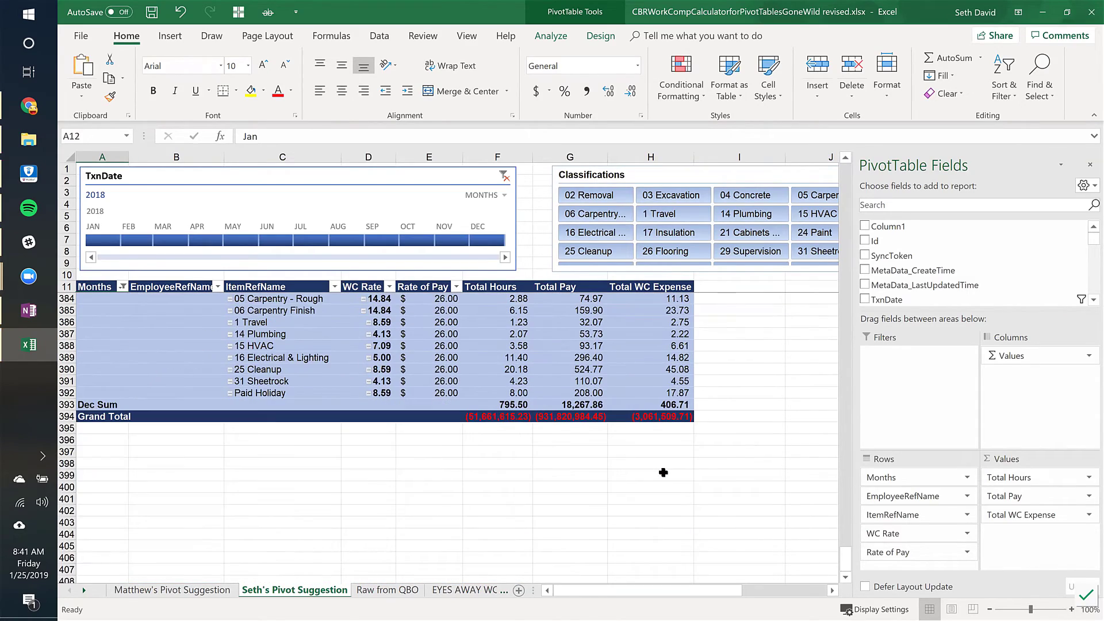
{"action": "left_click", "coordinate": [673, 419], "text": "shift"}
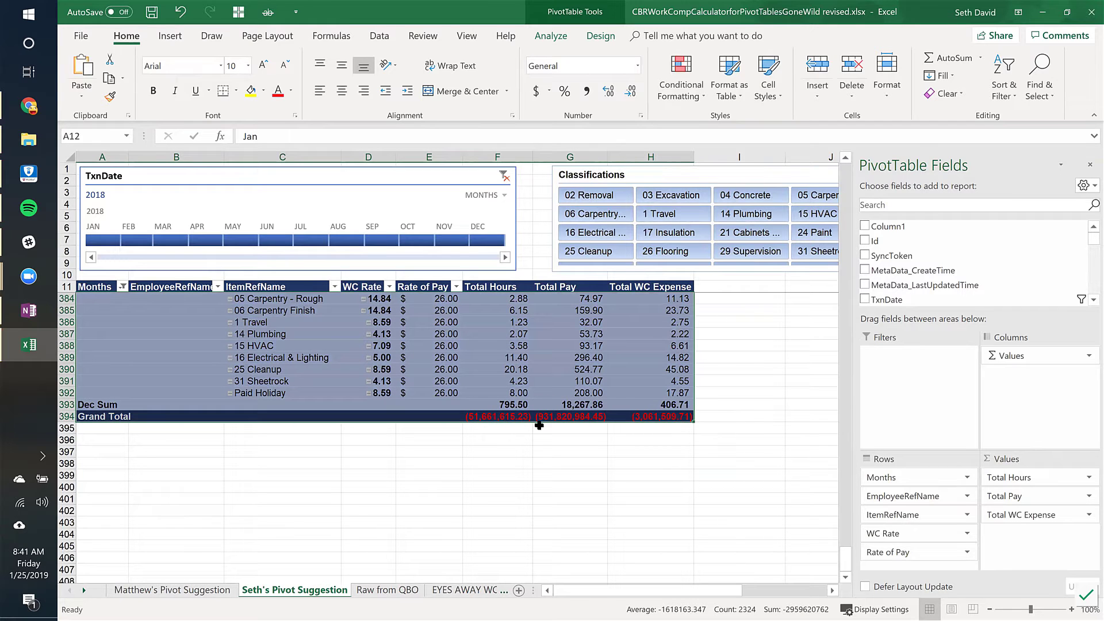
{"action": "mouse_move", "coordinate": [527, 393]}
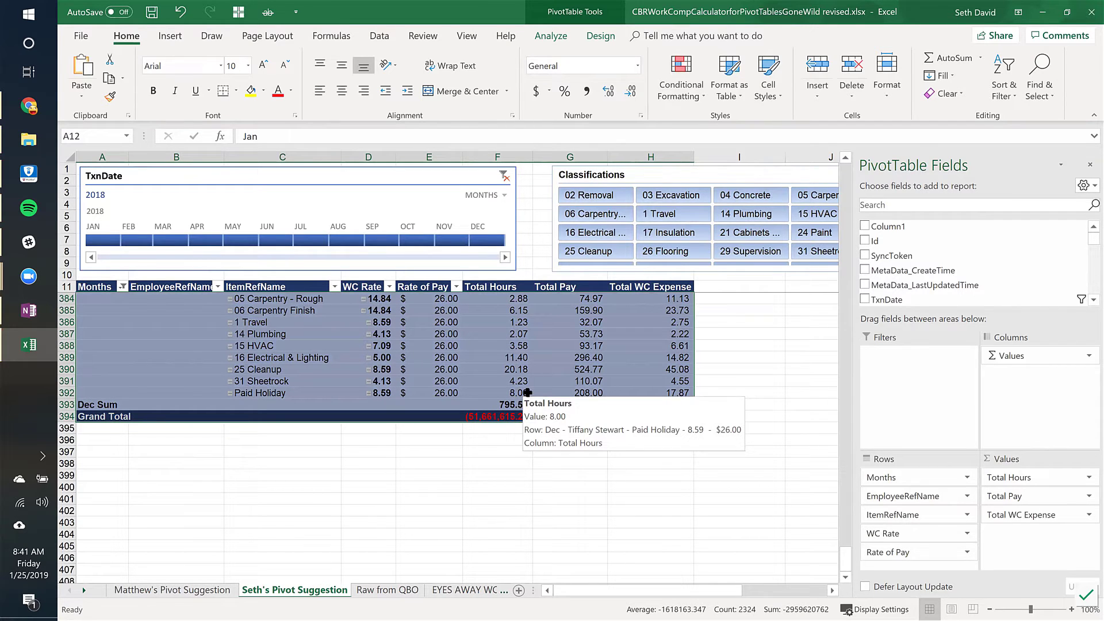
{"action": "key", "text": "ctrl+c"}
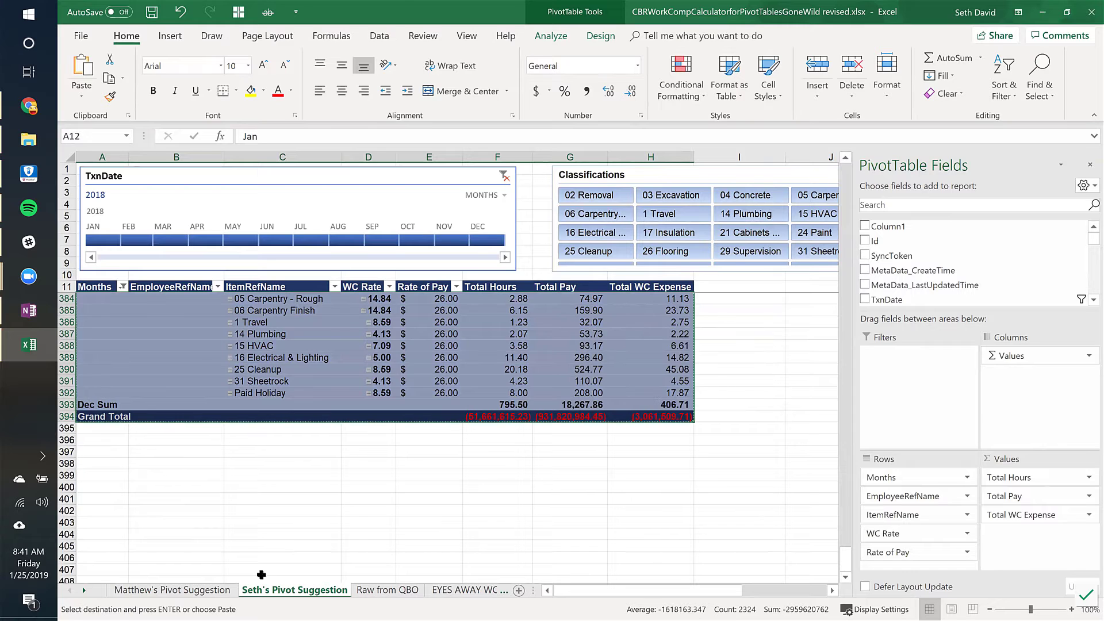
Paste the copied pivot data into a new worksheet starting at A1 and inspect the contents of cells E10, E3 and F3.
{"action": "left_click", "coordinate": [520, 590]}
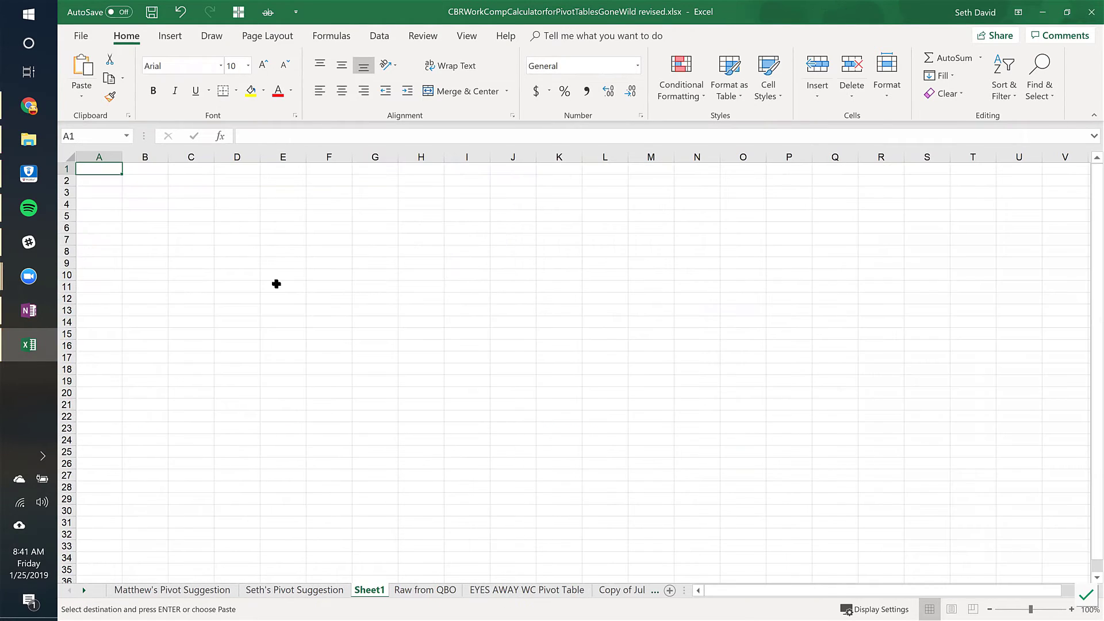
{"action": "key", "text": "ctrl+v"}
{"action": "left_click", "coordinate": [284, 276]}
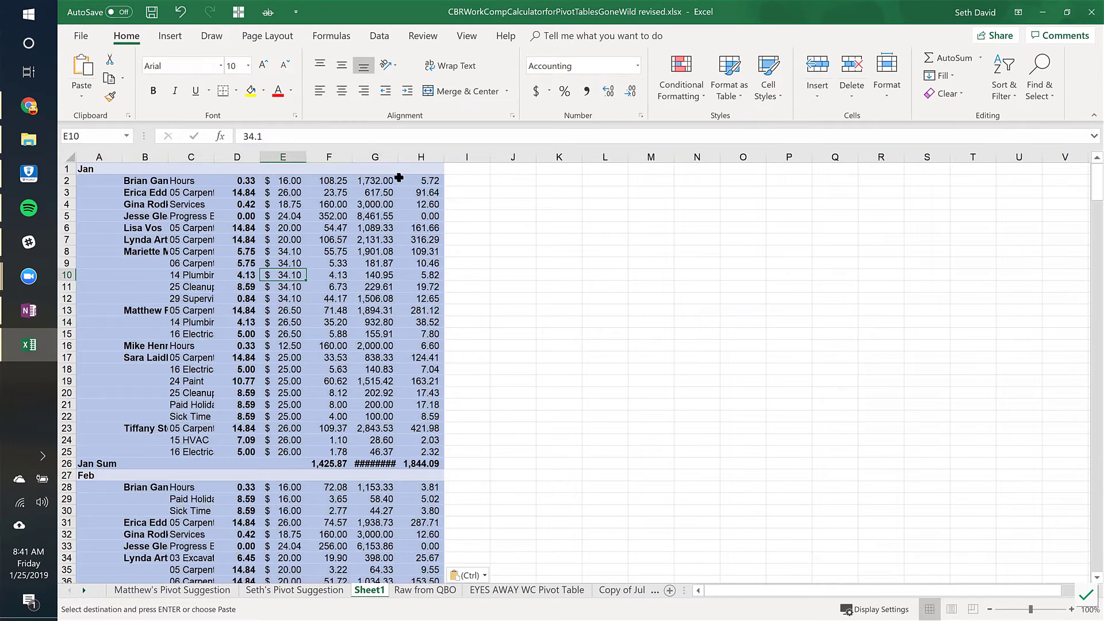
{"action": "left_click", "coordinate": [286, 192]}
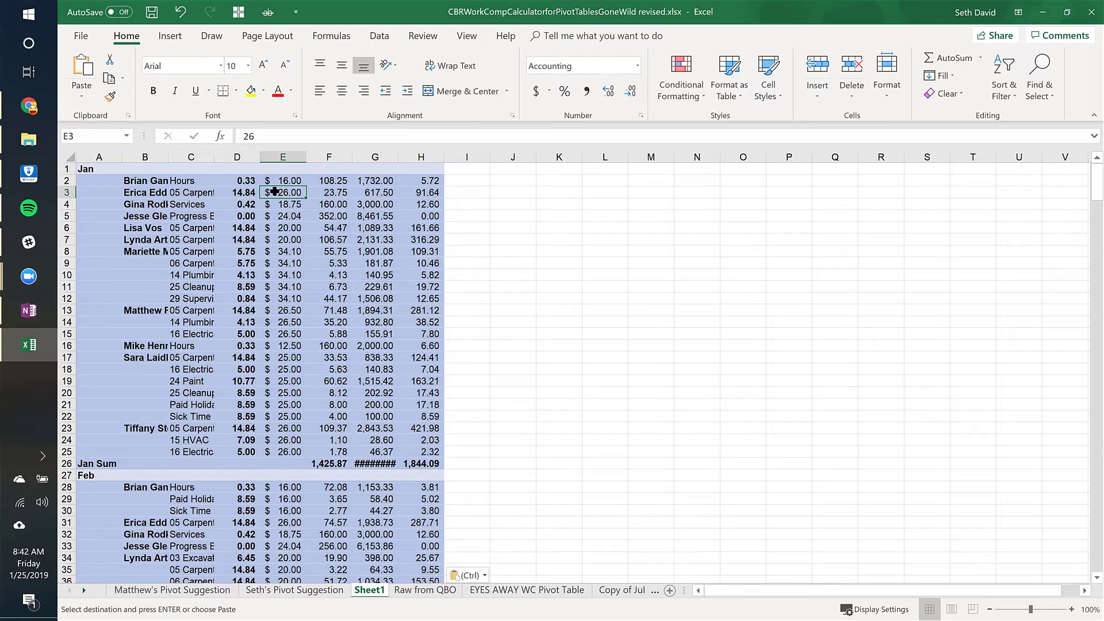
{"action": "left_click", "coordinate": [348, 192]}
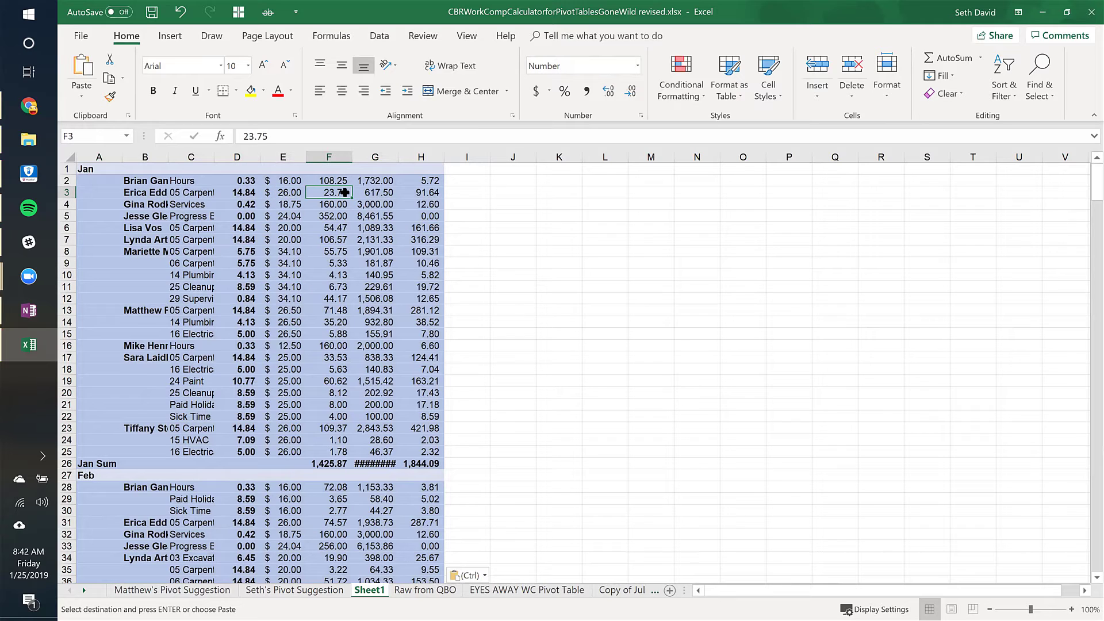
Auto-fit the widths of all columns on the new sheet and inspect the pay rate in E2.
{"action": "left_click", "coordinate": [65, 156]}
{"action": "double_click", "coordinate": [122, 156]}
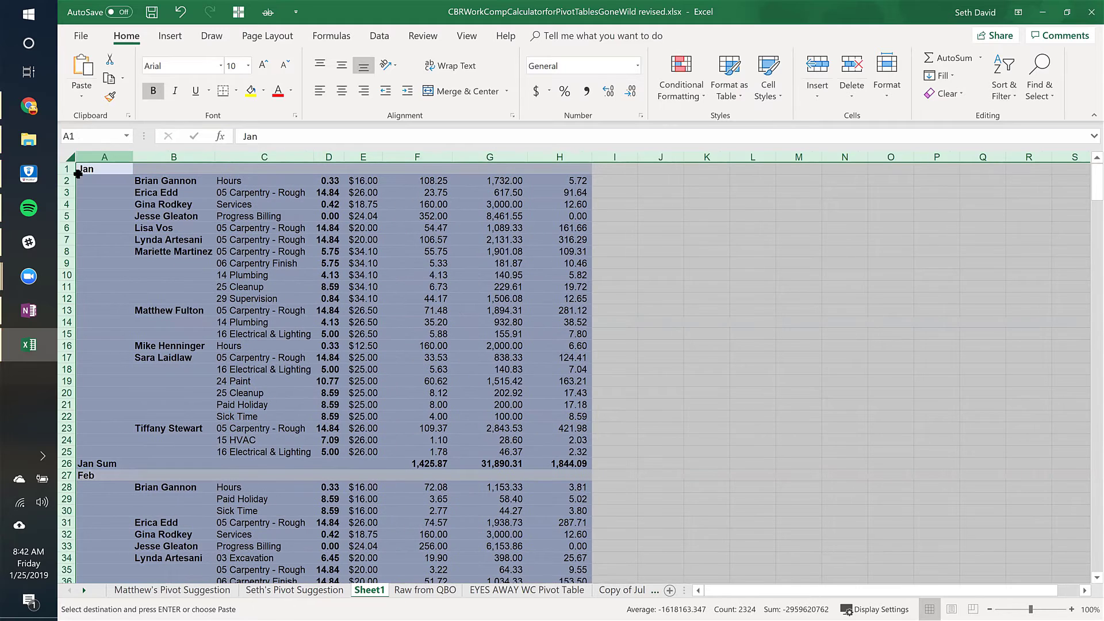
{"action": "left_click", "coordinate": [364, 180]}
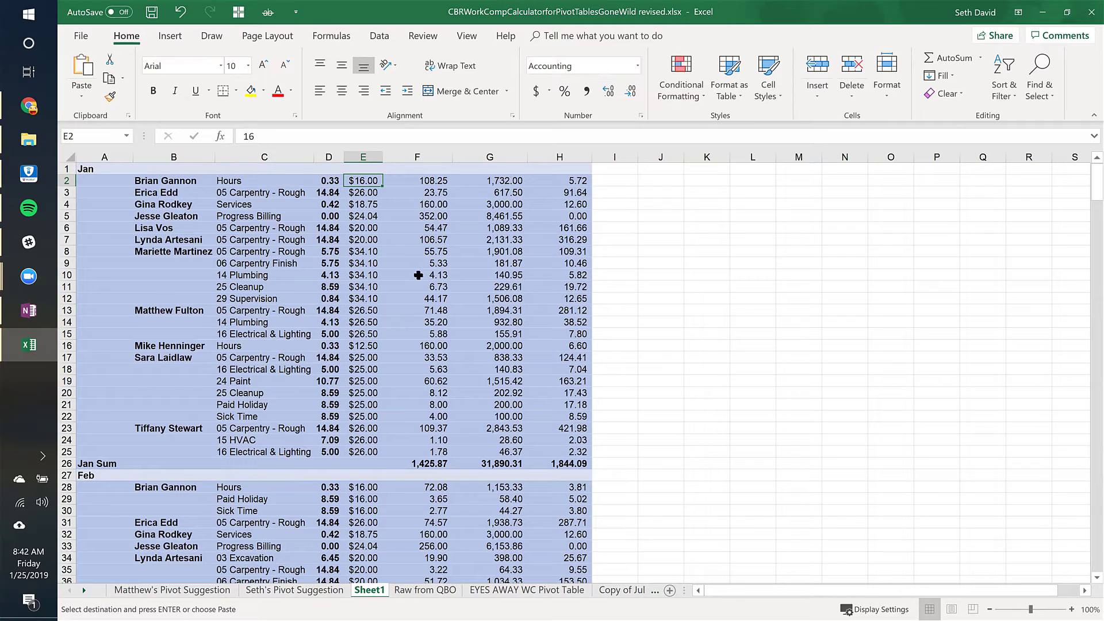
Delete the temporary Sheet1 and return to the pivot suggestion sheet the data was copied from.
{"action": "right_click", "coordinate": [371, 593]}
{"action": "left_click", "coordinate": [396, 443]}
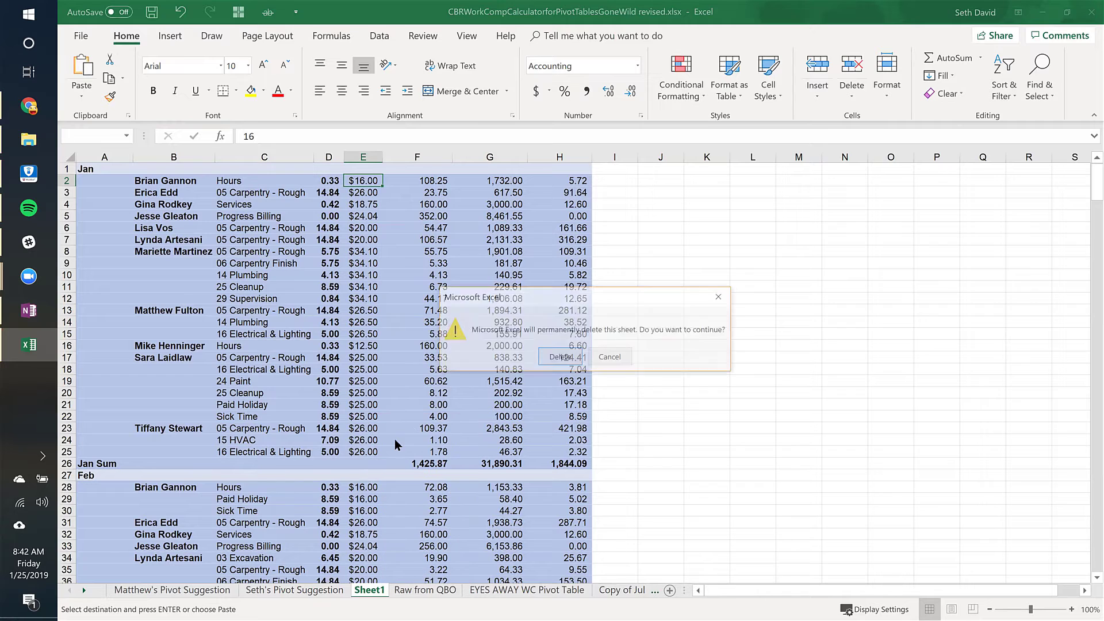
{"action": "left_click", "coordinate": [562, 357]}
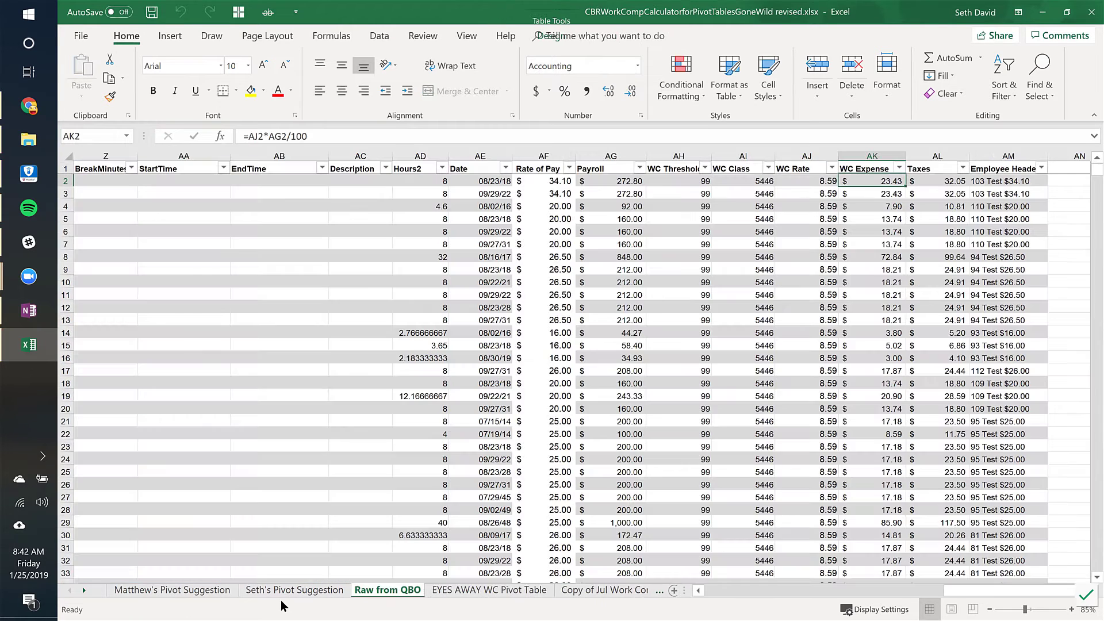
{"action": "left_click", "coordinate": [305, 590]}
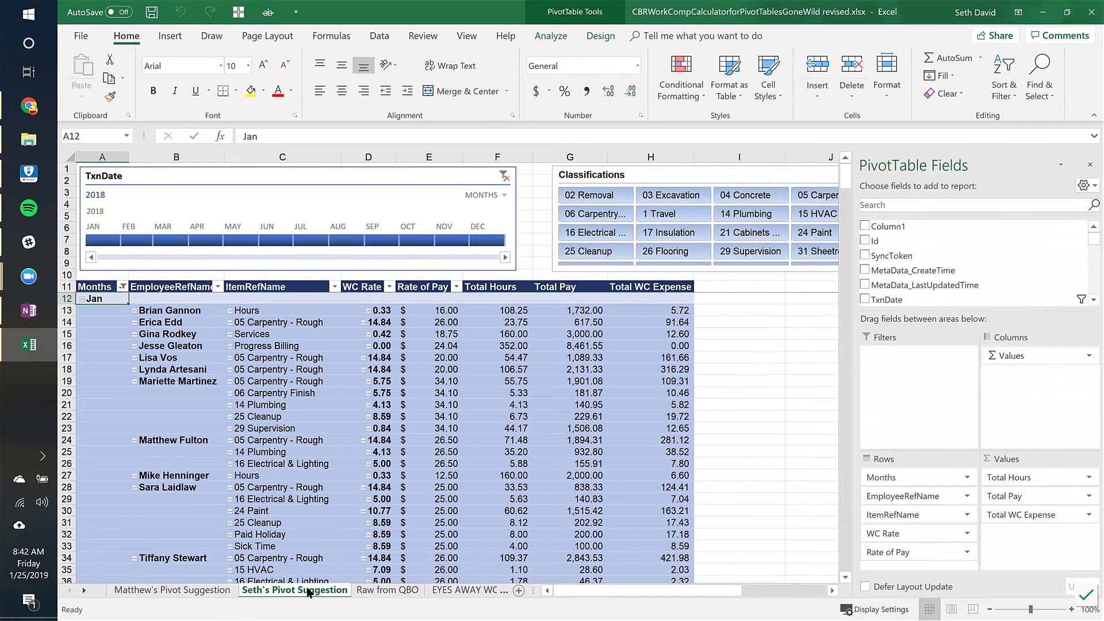
{"action": "left_click", "coordinate": [595, 38]}
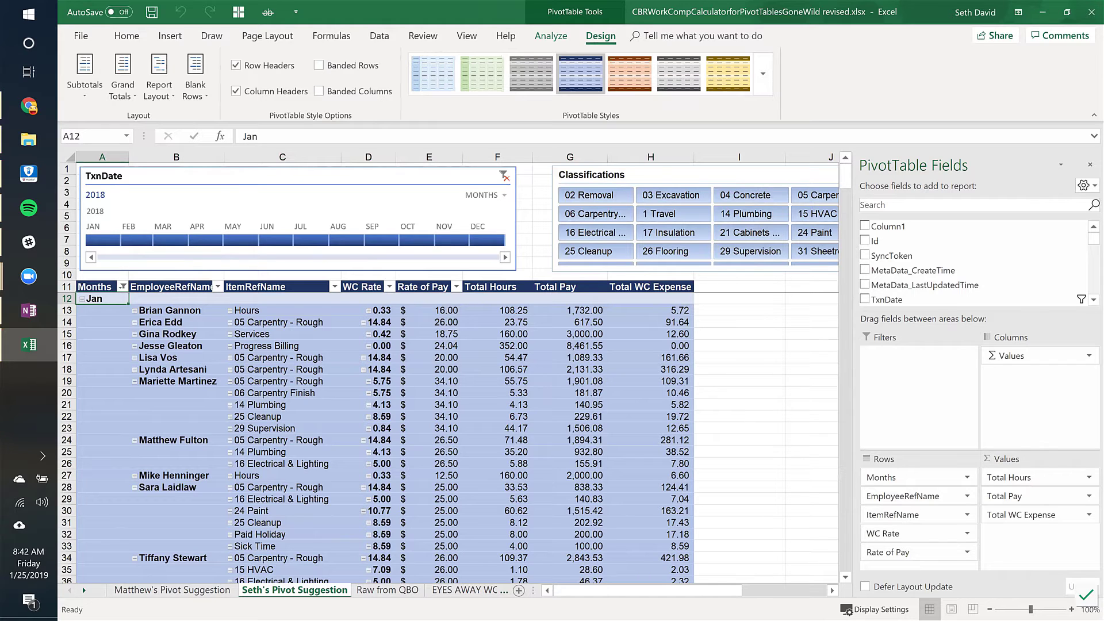
{"action": "left_click", "coordinate": [129, 34]}
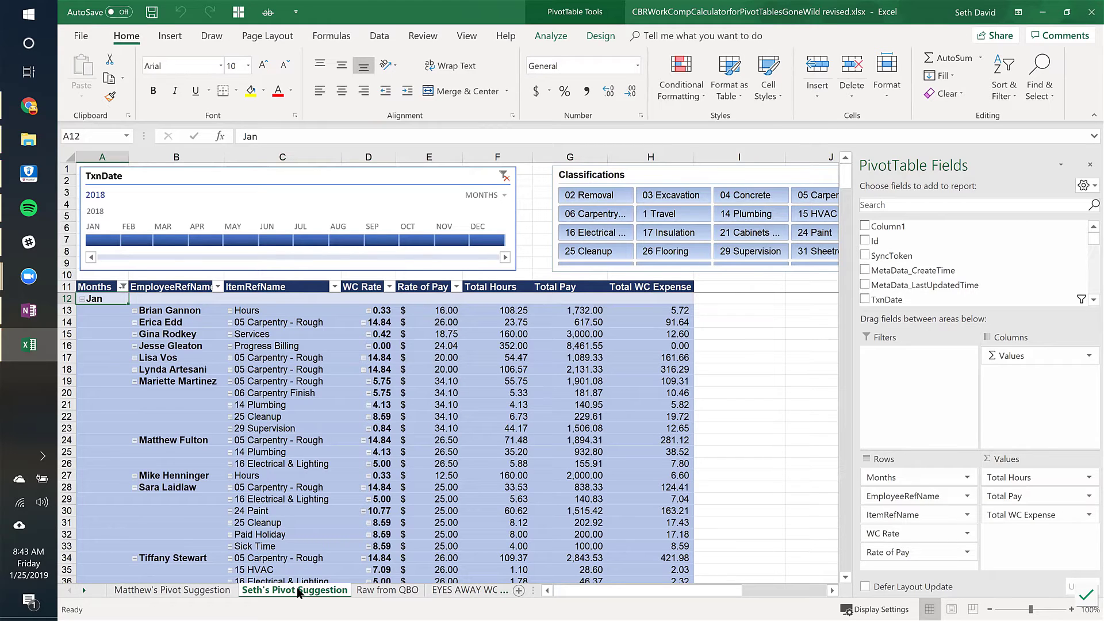
Duplicate the current pivot suggestion sheet directly after the original and compare the two sheets.
{"action": "left_click_drag", "start_coordinate": [323, 590], "coordinate": [359, 591]}
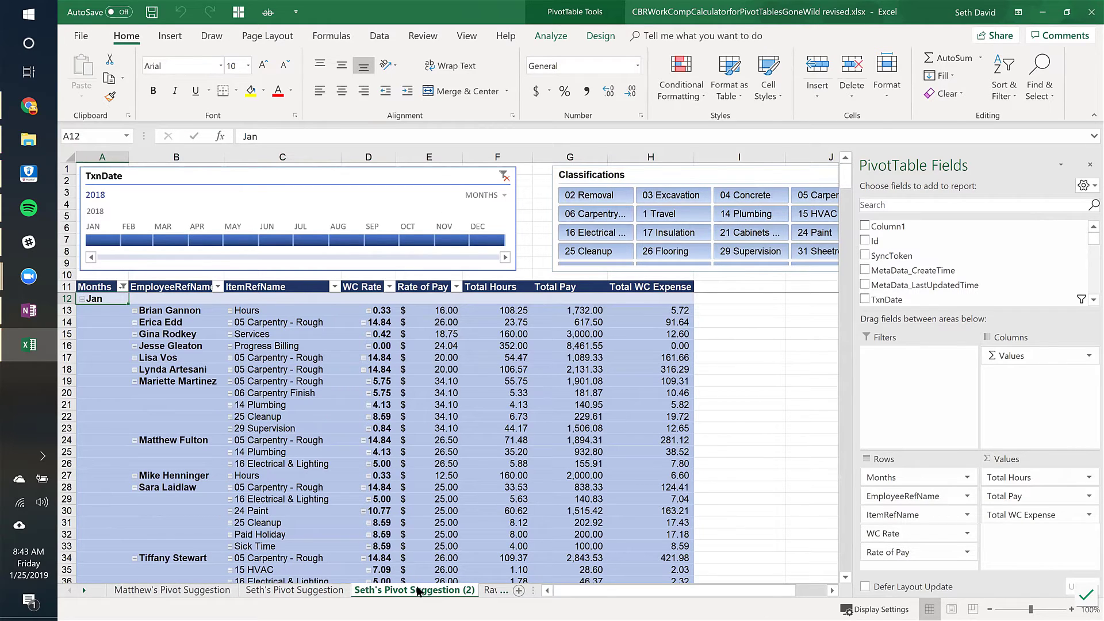
{"action": "left_click", "coordinate": [318, 593]}
{"action": "left_click", "coordinate": [372, 593]}
Delete the duplicated pivot suggestion sheet marked (2) from the workbook.
{"action": "right_click", "coordinate": [389, 593]}
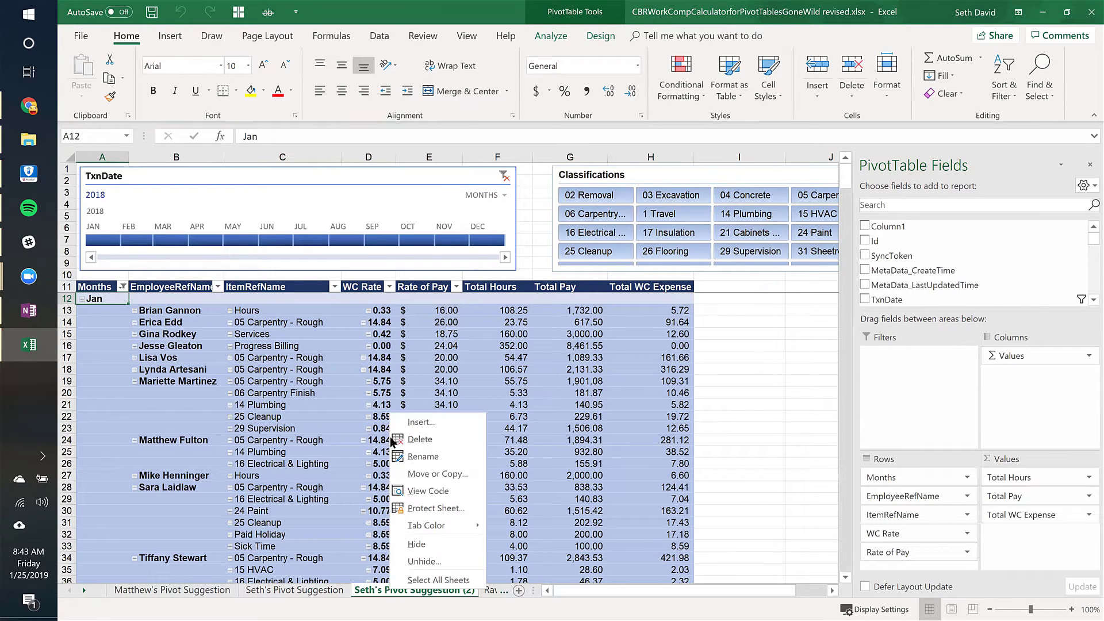
{"action": "left_click", "coordinate": [410, 441]}
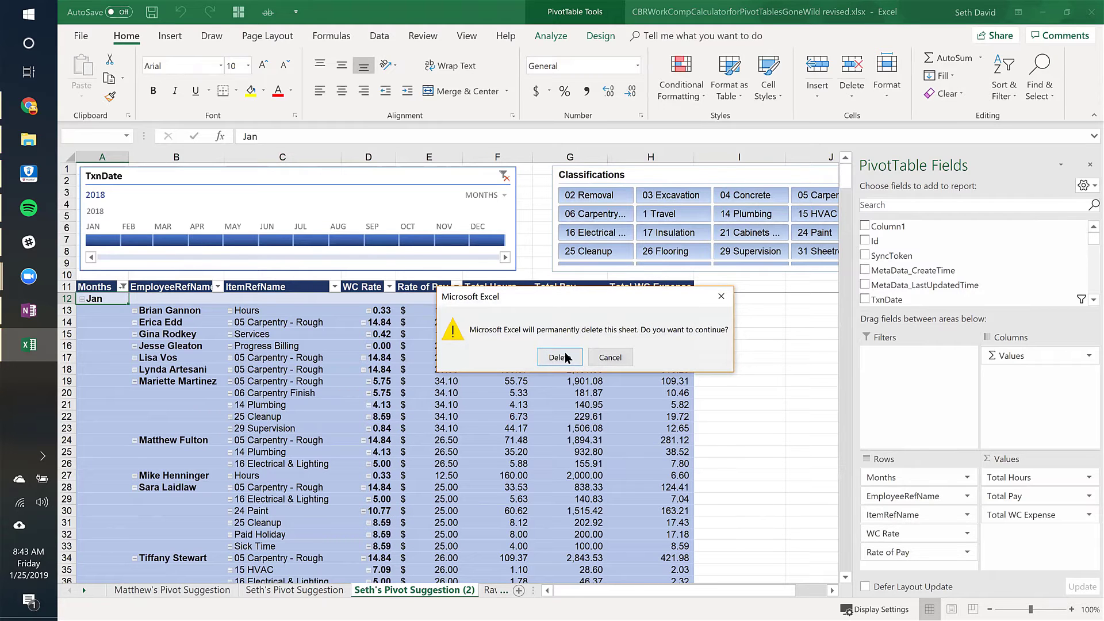
{"action": "left_click", "coordinate": [563, 357]}
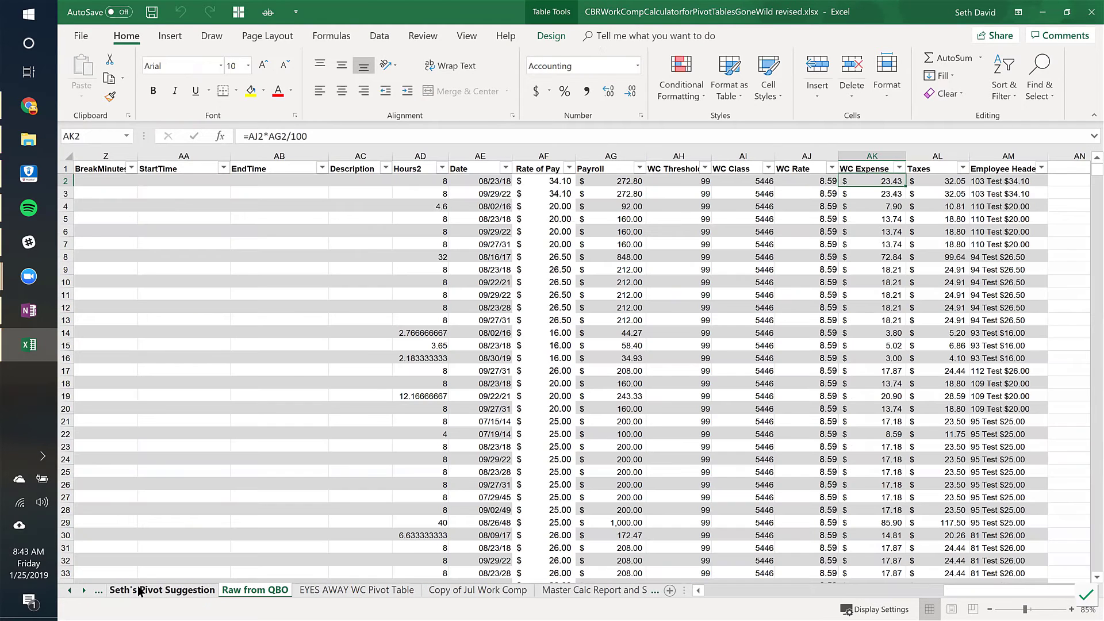
Return to the pivot suggestion sheet and apply a dark-section green PivotTable style with a black header row to the pivot table.
{"action": "left_click", "coordinate": [140, 590]}
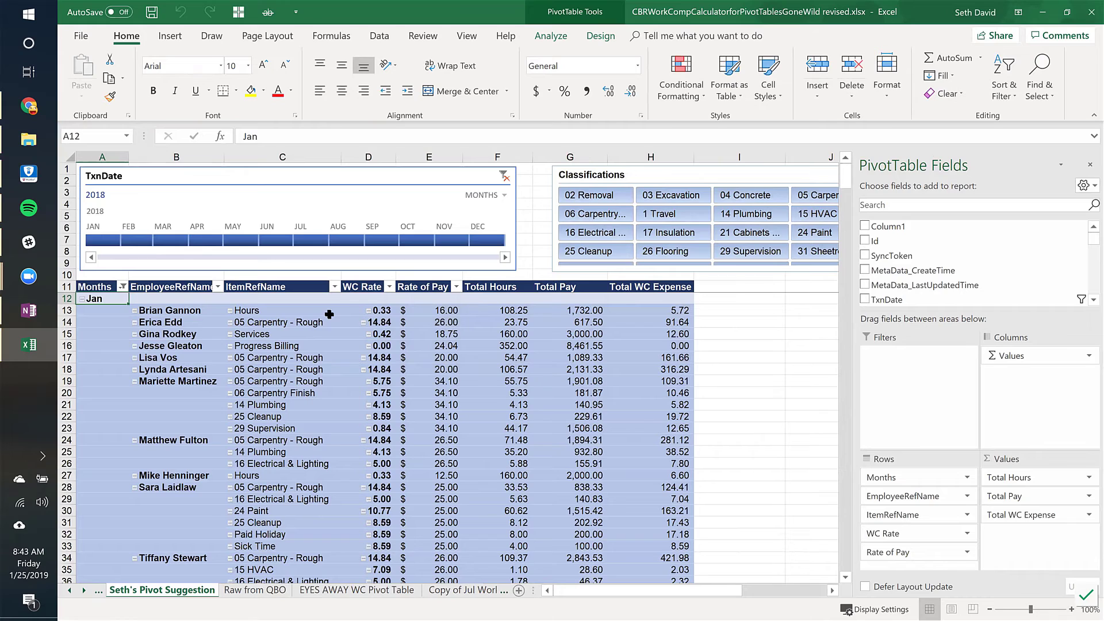
{"action": "left_click", "coordinate": [465, 314]}
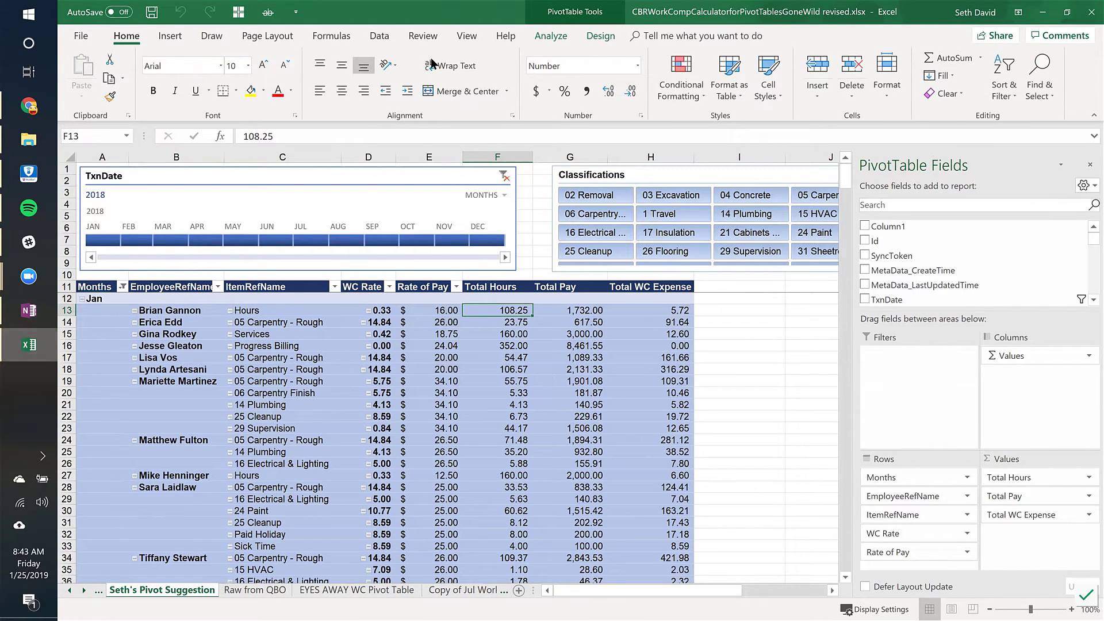
{"action": "left_click", "coordinate": [588, 38]}
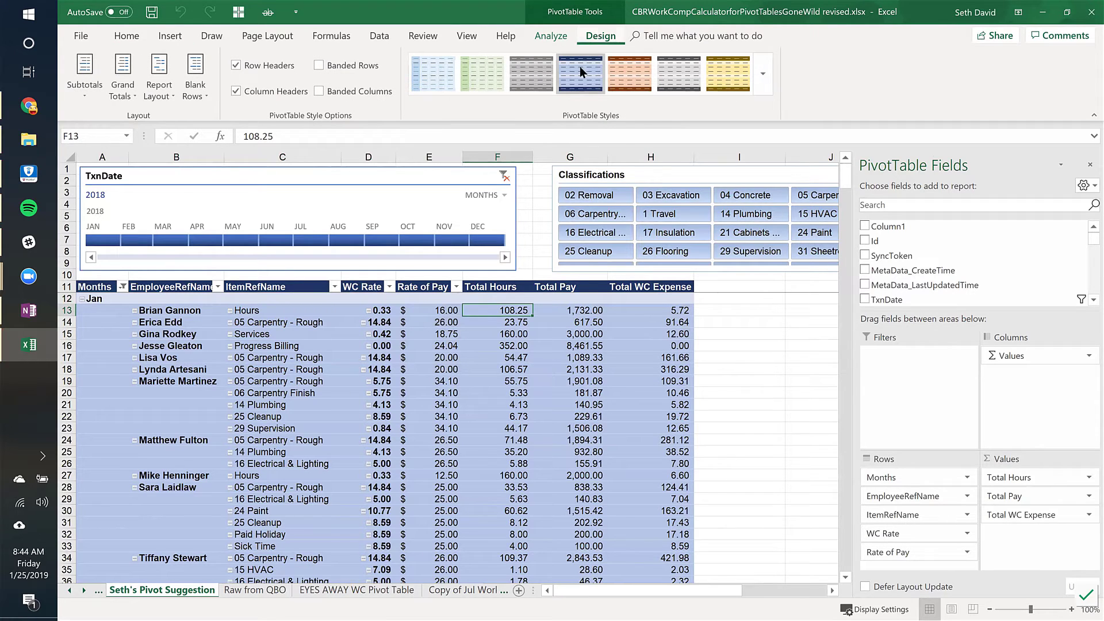
{"action": "left_click", "coordinate": [764, 74]}
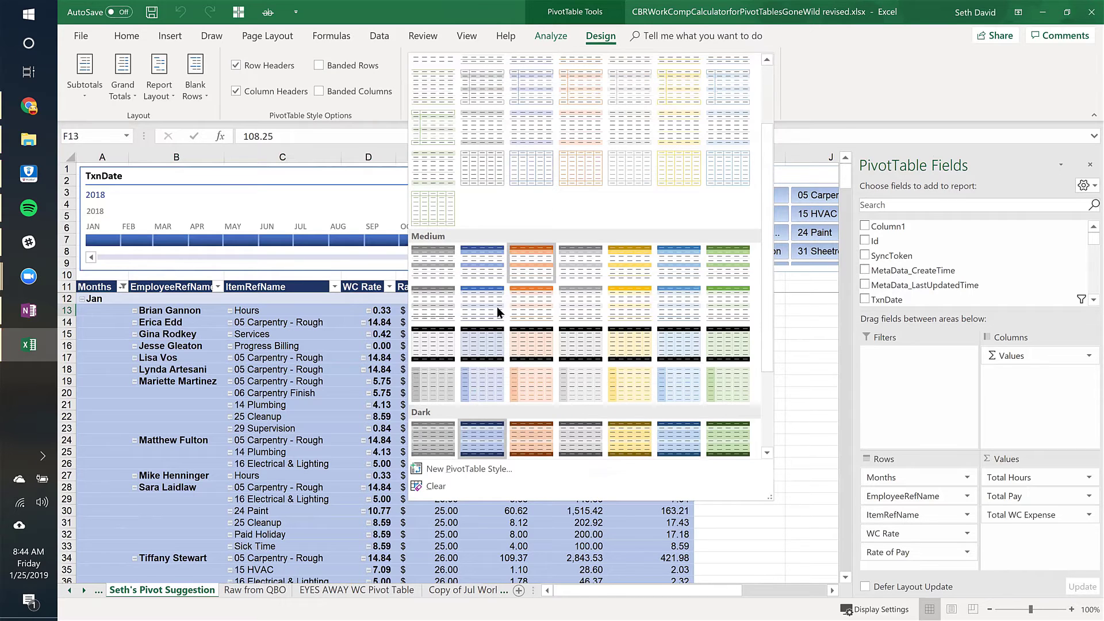
{"action": "scroll", "coordinate": [434, 87], "scroll_direction": "up", "scroll_amount": 2}
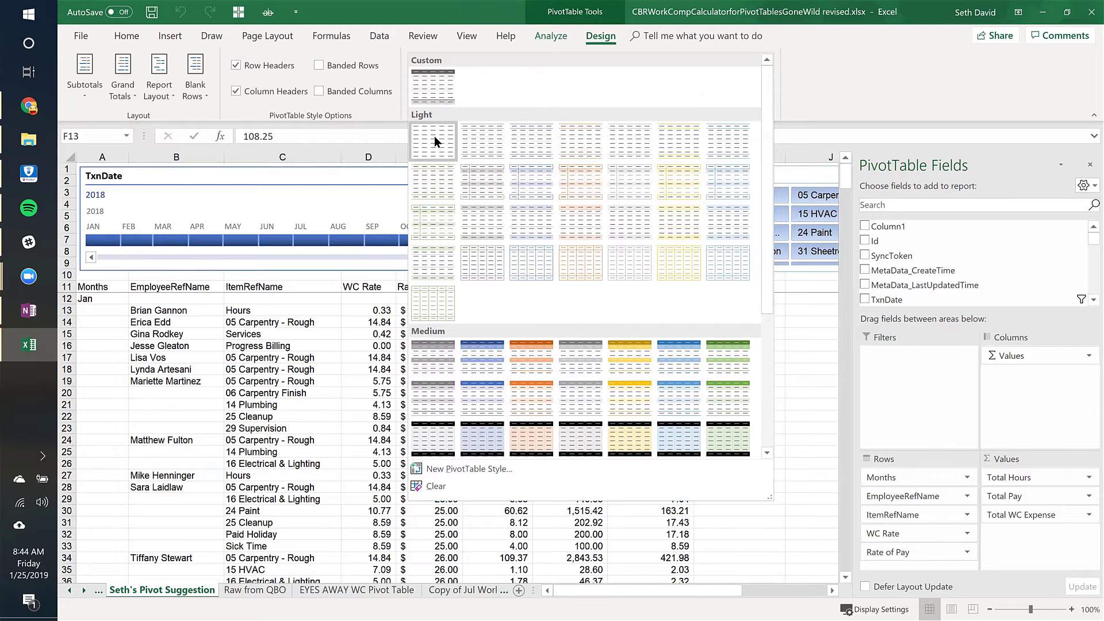
{"action": "scroll", "coordinate": [729, 437], "scroll_direction": "down", "scroll_amount": 3}
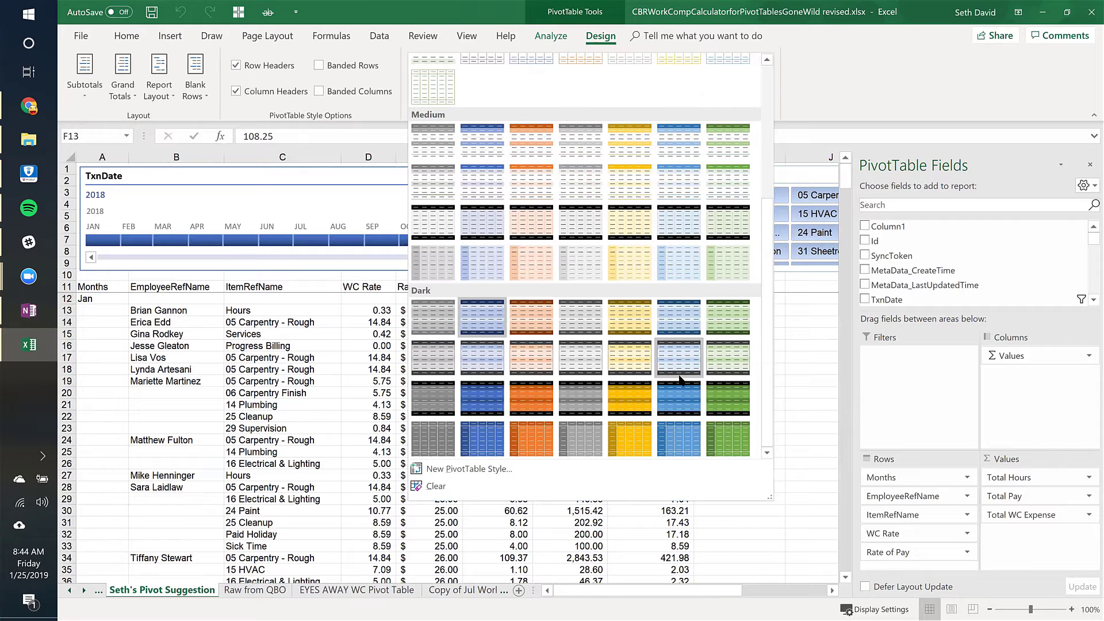
{"action": "left_click", "coordinate": [729, 356]}
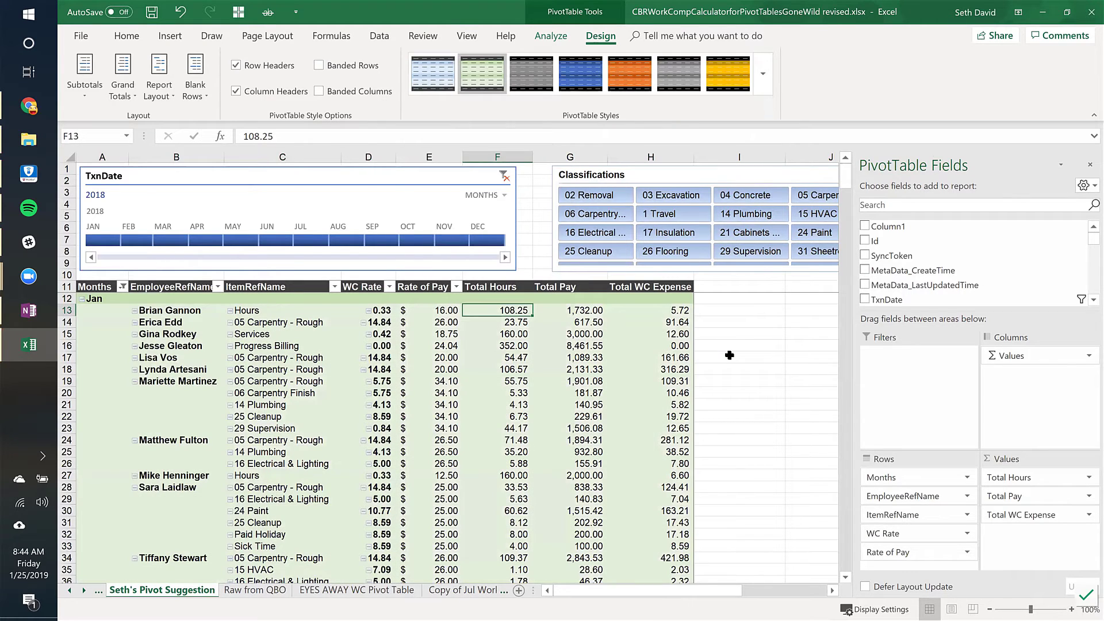
{"action": "scroll", "coordinate": [275, 362], "scroll_direction": "down", "scroll_amount": 4}
{"action": "scroll", "coordinate": [274, 361], "scroll_direction": "up", "scroll_amount": 4}
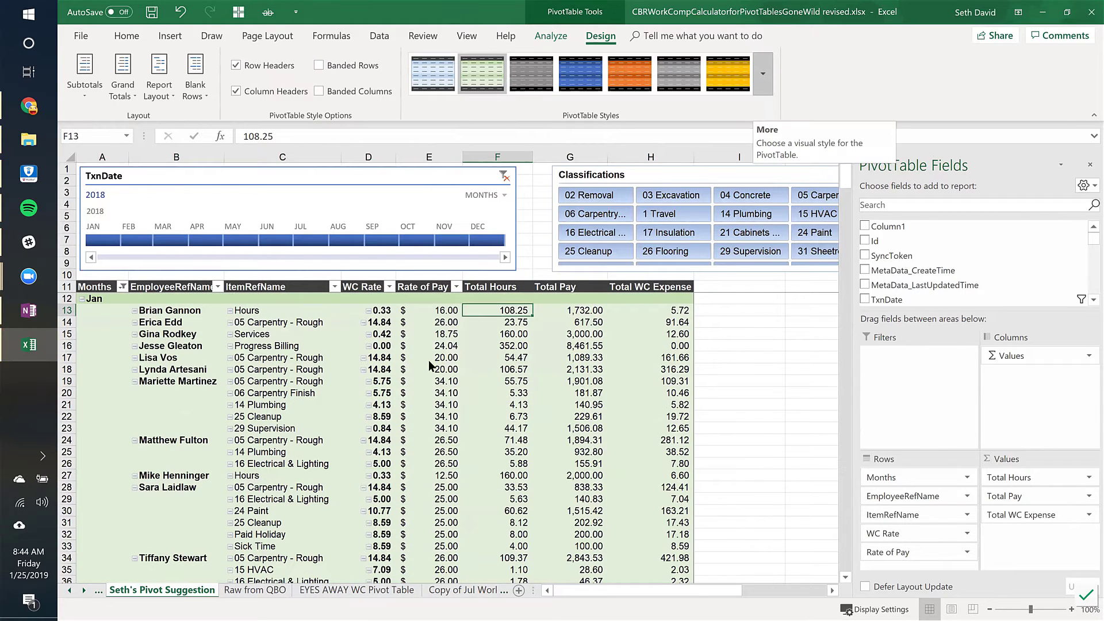
{"action": "left_click", "coordinate": [770, 68]}
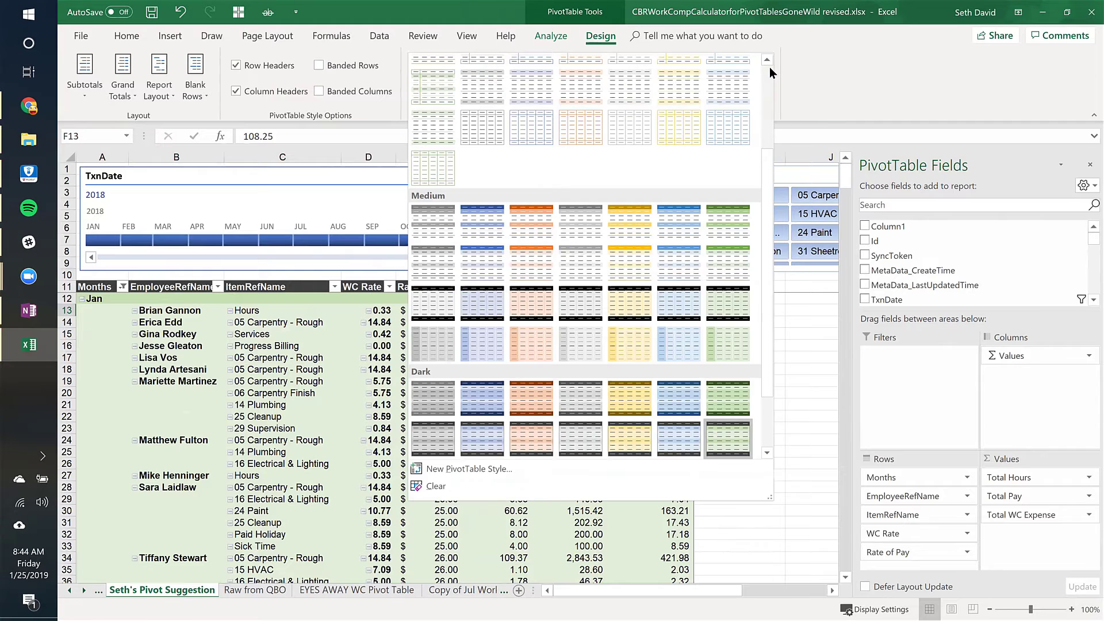
{"action": "left_click", "coordinate": [871, 65]}
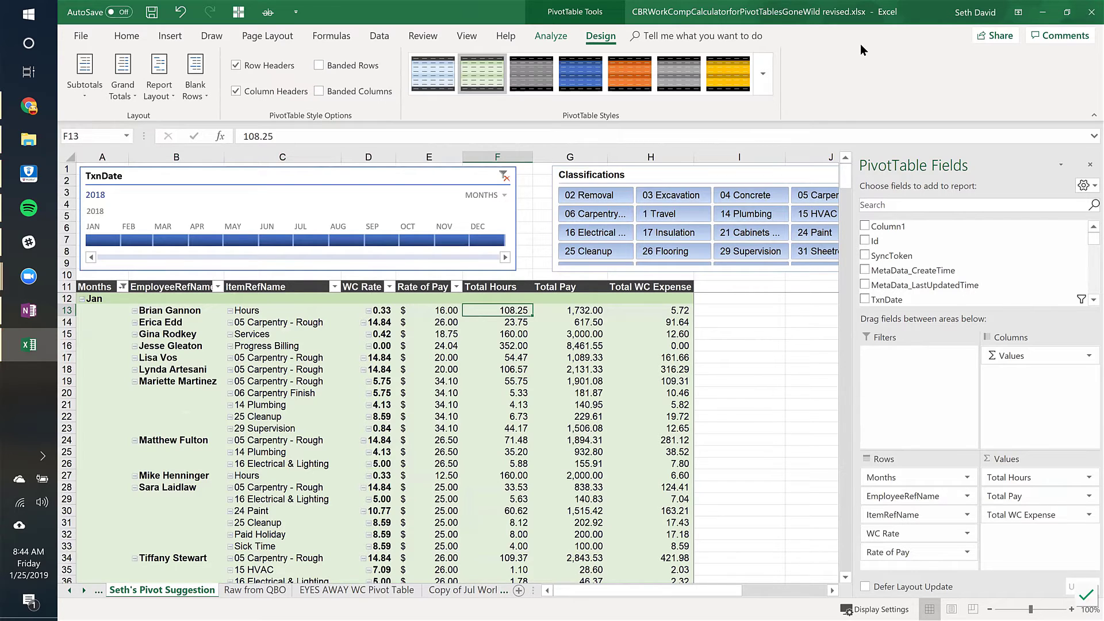
Close the PivotTable field list and show it again for the pivot table.
{"action": "left_click", "coordinate": [599, 311]}
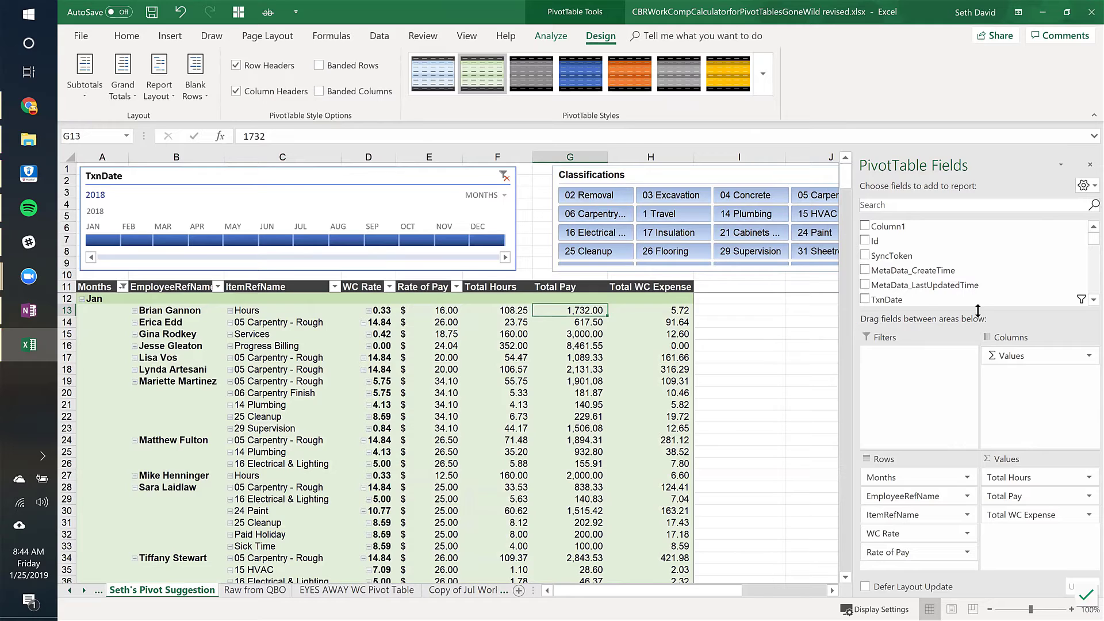
{"action": "left_click", "coordinate": [1088, 166]}
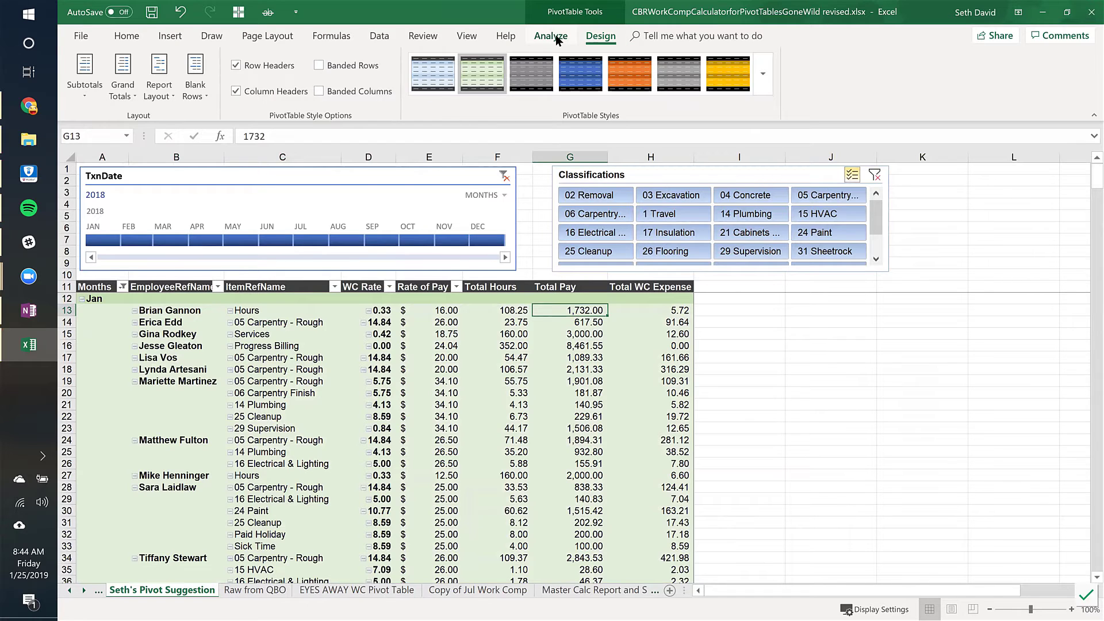
{"action": "left_click", "coordinate": [551, 37]}
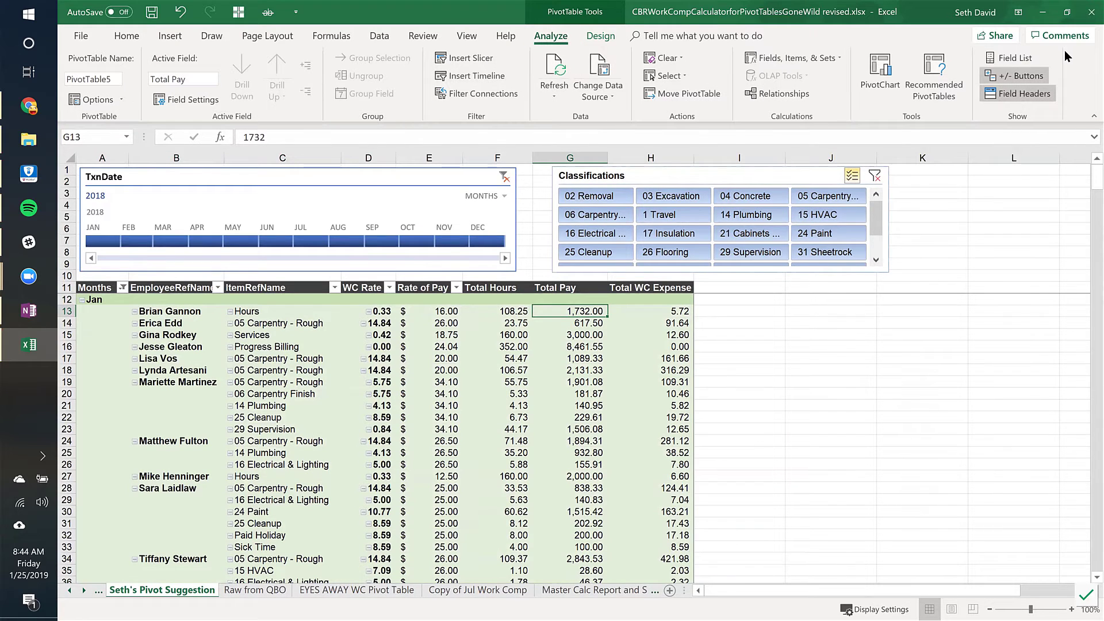
{"action": "left_click", "coordinate": [1014, 57]}
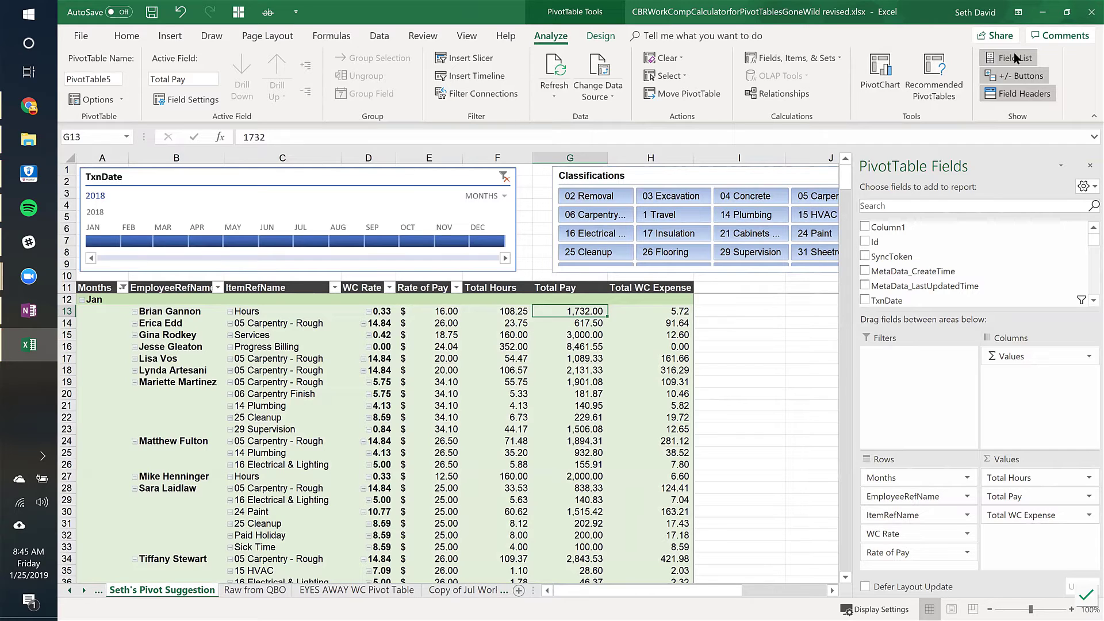
Drill into the January Total Hours in F13 to list its source records on a new sheet, and auto-fit all columns there.
{"action": "mouse_move", "coordinate": [569, 311]}
{"action": "double_click", "coordinate": [501, 312]}
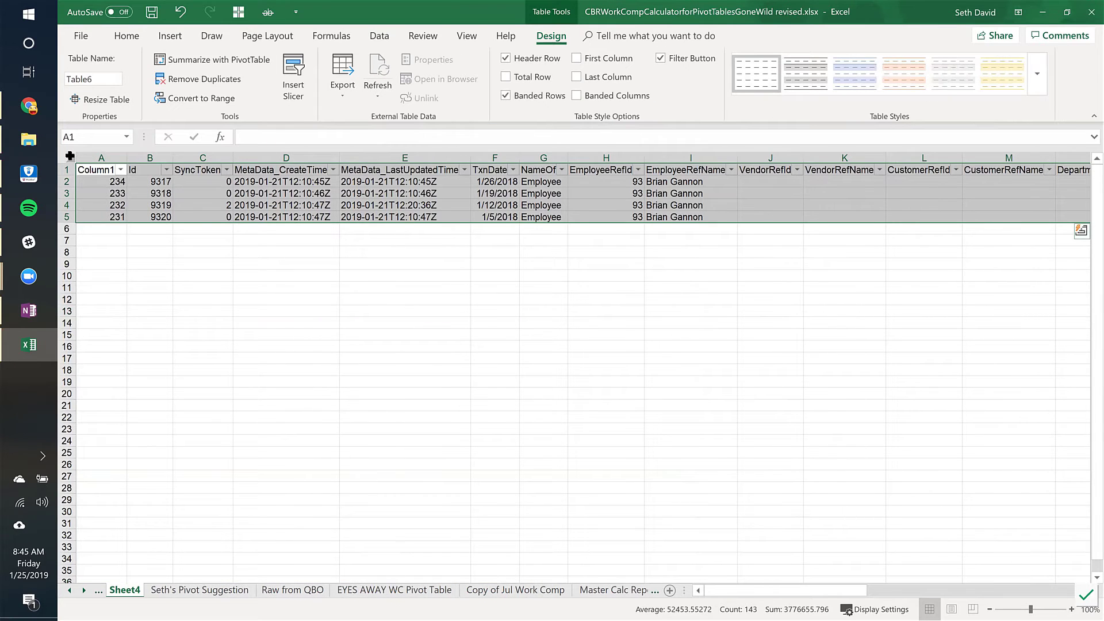
{"action": "left_click", "coordinate": [70, 156]}
{"action": "double_click", "coordinate": [127, 158]}
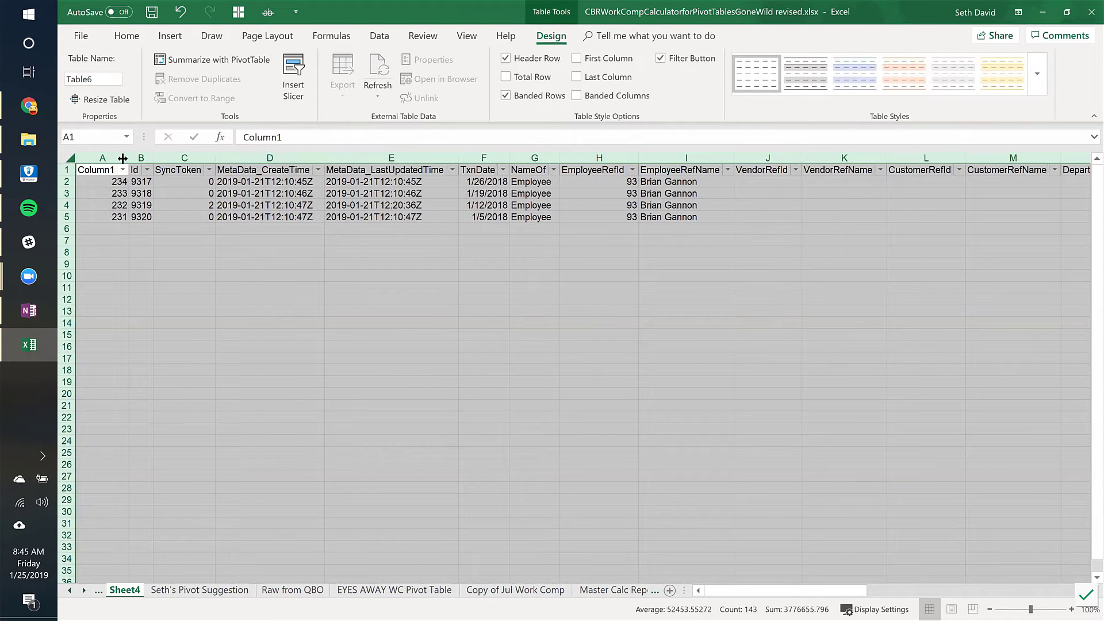
{"action": "key", "text": "Down"}
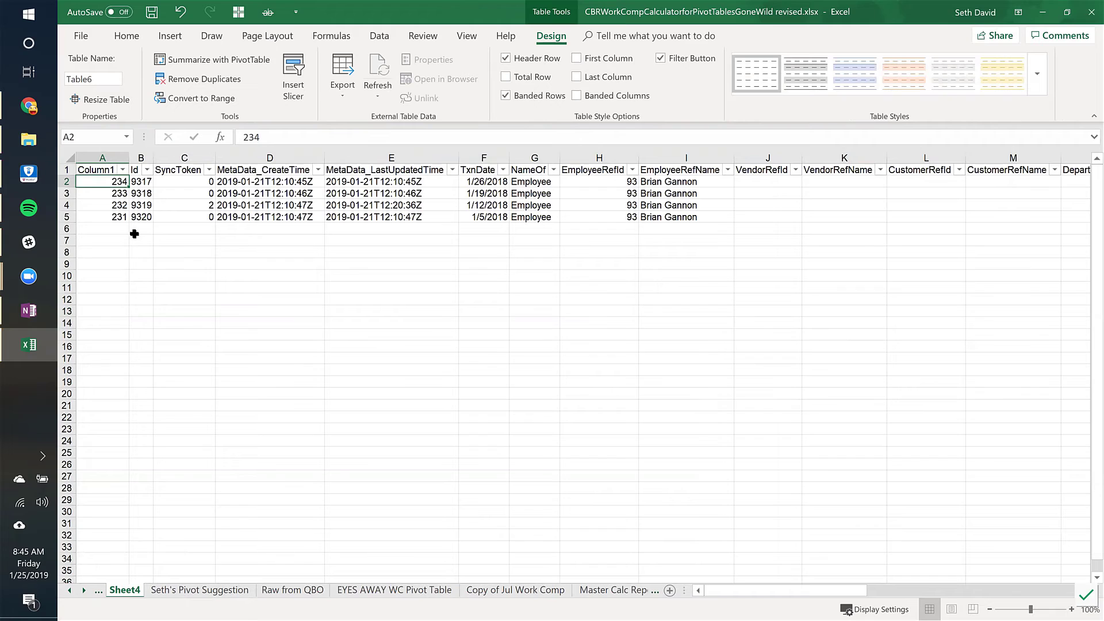
Examine the transaction dates and employee names of the drilled-down records.
{"action": "key", "text": "Up"}
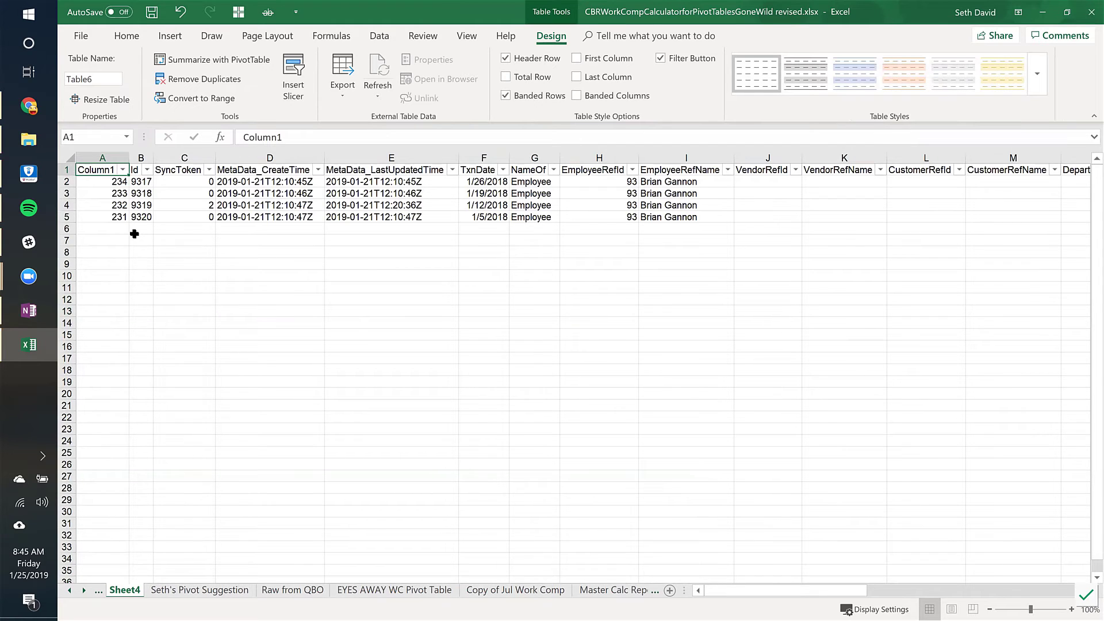
{"action": "key", "text": "Right"}
{"action": "key", "text": "Right"}
{"action": "key", "text": "Right"}
{"action": "key", "text": "Right"}
{"action": "key", "text": "Right"}
{"action": "key", "text": "Right"}
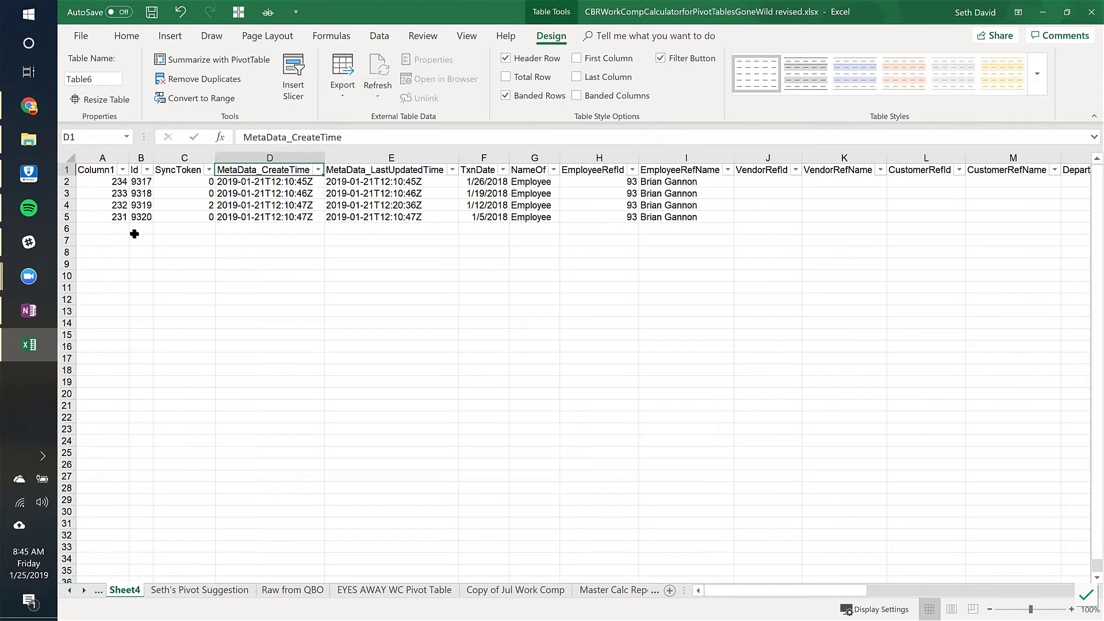
{"action": "key", "text": "Down"}
{"action": "key", "text": "Up"}
{"action": "key", "text": "Left"}
{"action": "key", "text": "Down"}
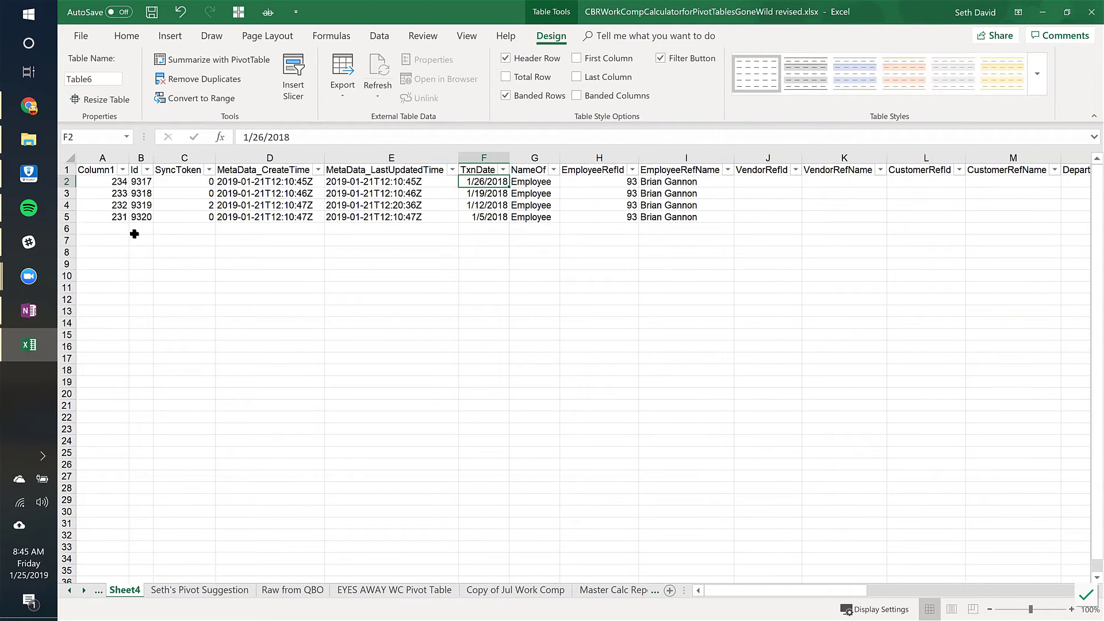
{"action": "key", "text": "Down"}
{"action": "key", "text": "Down"}
{"action": "key", "text": "Down"}
{"action": "key", "text": "Up"}
{"action": "key", "text": "Up"}
{"action": "key", "text": "Up"}
{"action": "key", "text": "Right"}
{"action": "key", "text": "Right"}
{"action": "key", "text": "Right"}
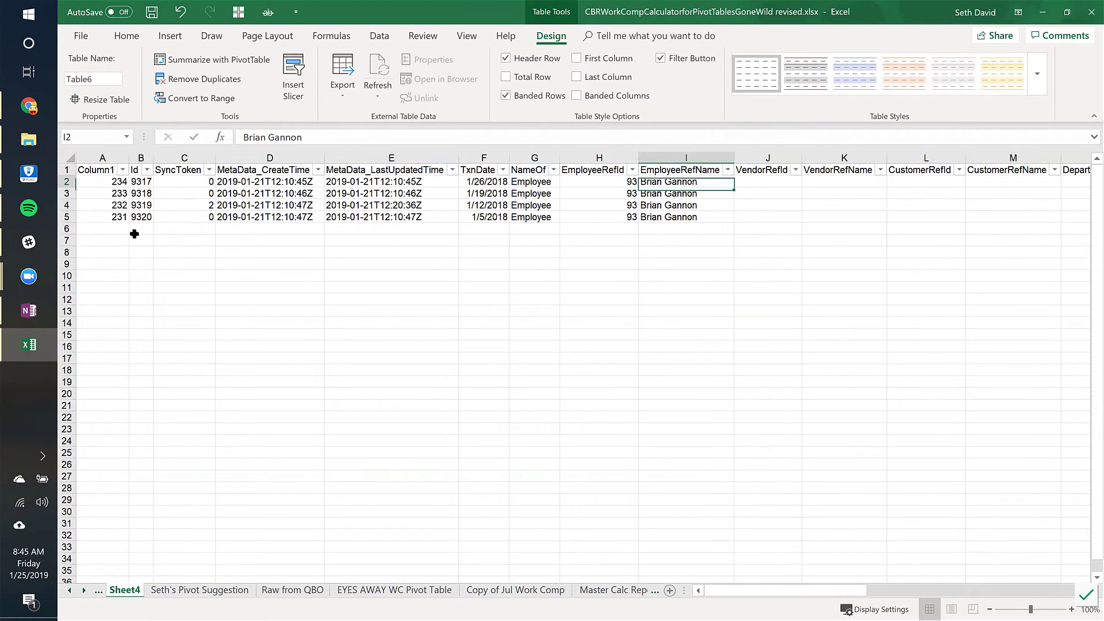
Review the record columns from VendorRefId through item, class, billing status and hourly rate up to BreakHours.
{"action": "key", "text": "Up"}
{"action": "key", "text": "Right"}
{"action": "key", "text": "Right"}
{"action": "key", "text": "Right"}
{"action": "key", "text": "Right"}
{"action": "key", "text": "Right"}
{"action": "key", "text": "Right"}
{"action": "key", "text": "Right"}
{"action": "key", "text": "Right"}
{"action": "key", "text": "Right"}
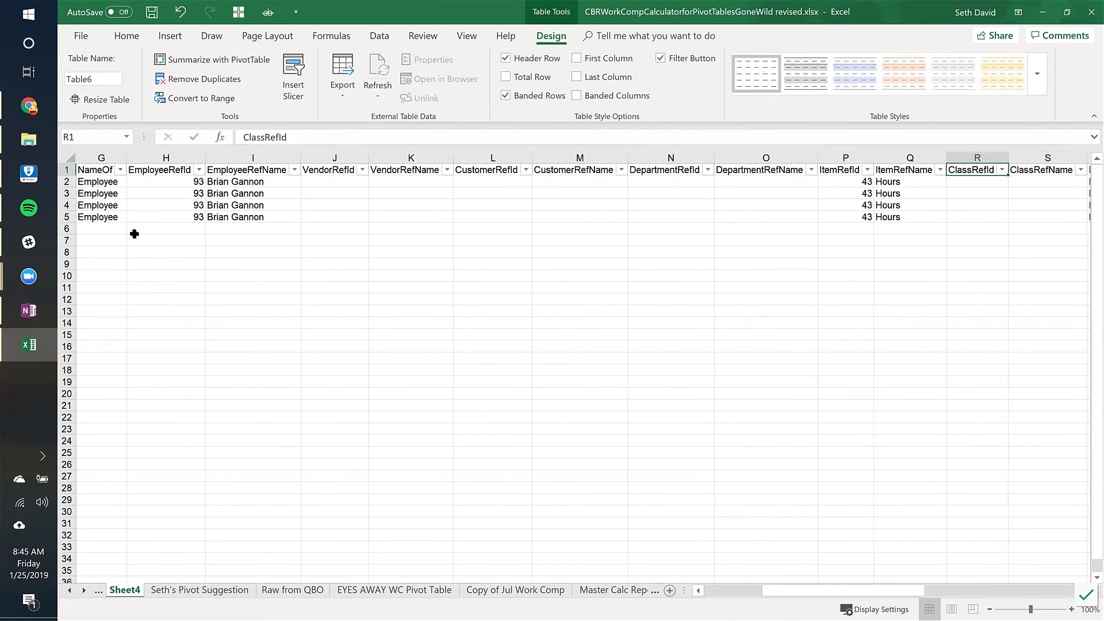
{"action": "key", "text": "Left"}
{"action": "key", "text": "Right"}
{"action": "key", "text": "Left"}
{"action": "key", "text": "Right"}
{"action": "key", "text": "Right"}
{"action": "key", "text": "Right"}
{"action": "key", "text": "Right"}
{"action": "key", "text": "Right"}
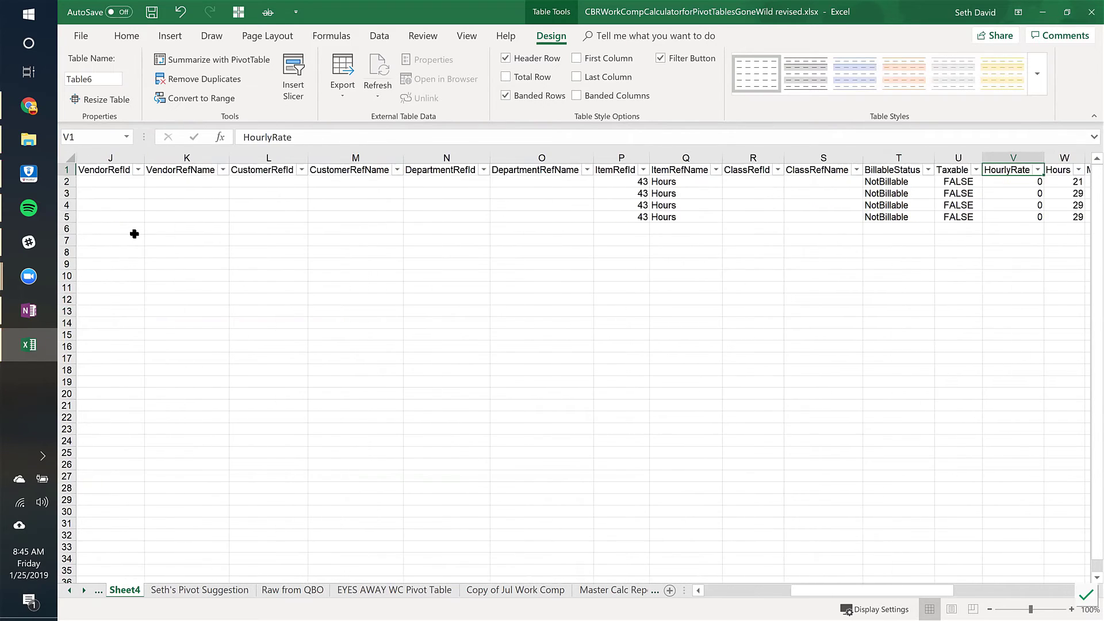
{"action": "key", "text": "Left"}
{"action": "key", "text": "Left"}
{"action": "key", "text": "Right"}
{"action": "key", "text": "Right"}
{"action": "key", "text": "Right"}
{"action": "key", "text": "Right"}
{"action": "key", "text": "Right"}
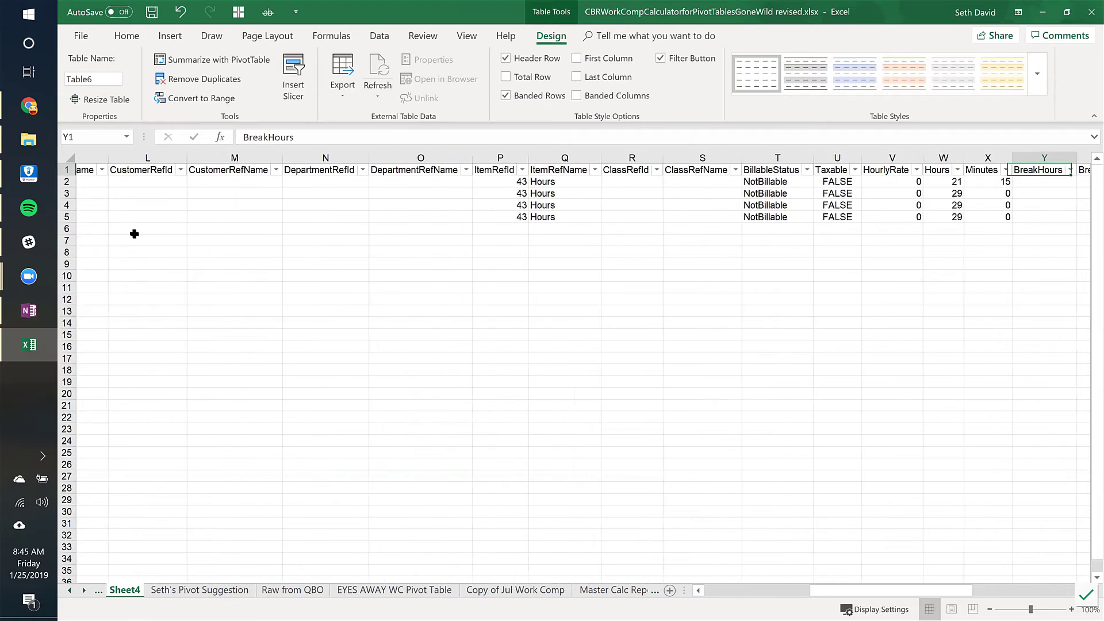
Check the break and start time columns, and inspect the Hours values in column W.
{"action": "key", "text": "Right"}
{"action": "key", "text": "Right"}
{"action": "key", "text": "Right"}
{"action": "key", "text": "Left"}
{"action": "key", "text": "Left"}
{"action": "key", "text": "Left"}
{"action": "key", "text": "Left"}
{"action": "key", "text": "Left"}
{"action": "key", "text": "Down"}
{"action": "key", "text": "Down"}
{"action": "key", "text": "Up"}
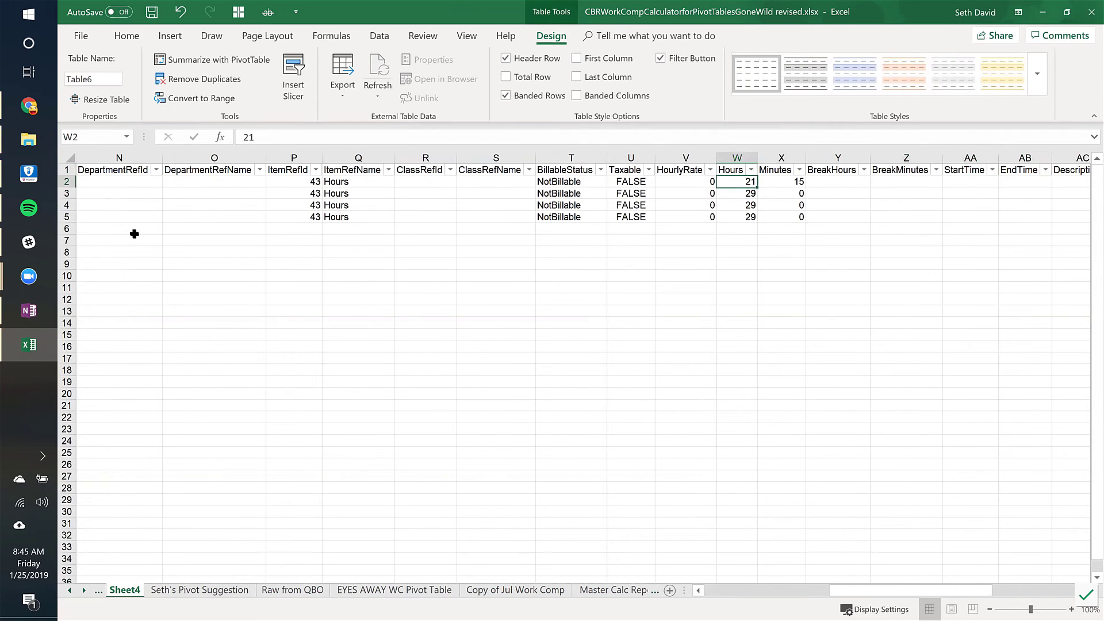
Look along the headers to the Date column and inspect the first Hours2 value in AD2.
{"action": "key", "text": "Up"}
{"action": "key", "text": "Right"}
{"action": "key", "text": "Right"}
{"action": "key", "text": "Right"}
{"action": "key", "text": "Right"}
{"action": "key", "text": "Right"}
{"action": "key", "text": "Right"}
{"action": "key", "text": "Right"}
{"action": "key", "text": "Right"}
{"action": "key", "text": "Right"}
{"action": "key", "text": "Right"}
{"action": "key", "text": "Right"}
{"action": "key", "text": "Right"}
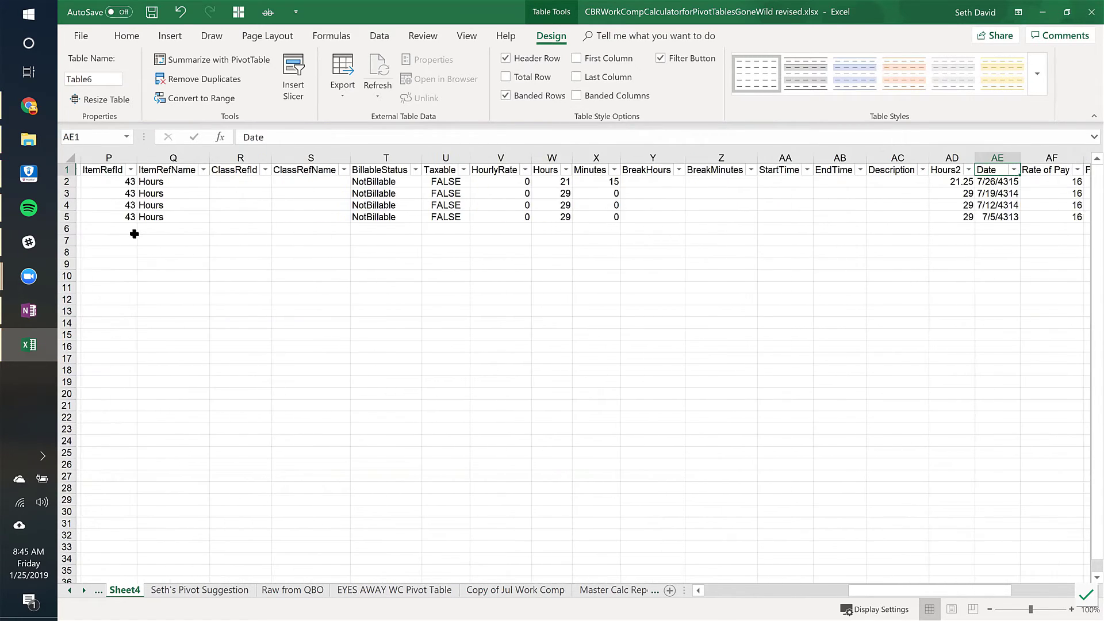
{"action": "key", "text": "Left"}
{"action": "key", "text": "Left"}
{"action": "key", "text": "Left"}
{"action": "key", "text": "Left"}
{"action": "key", "text": "Left"}
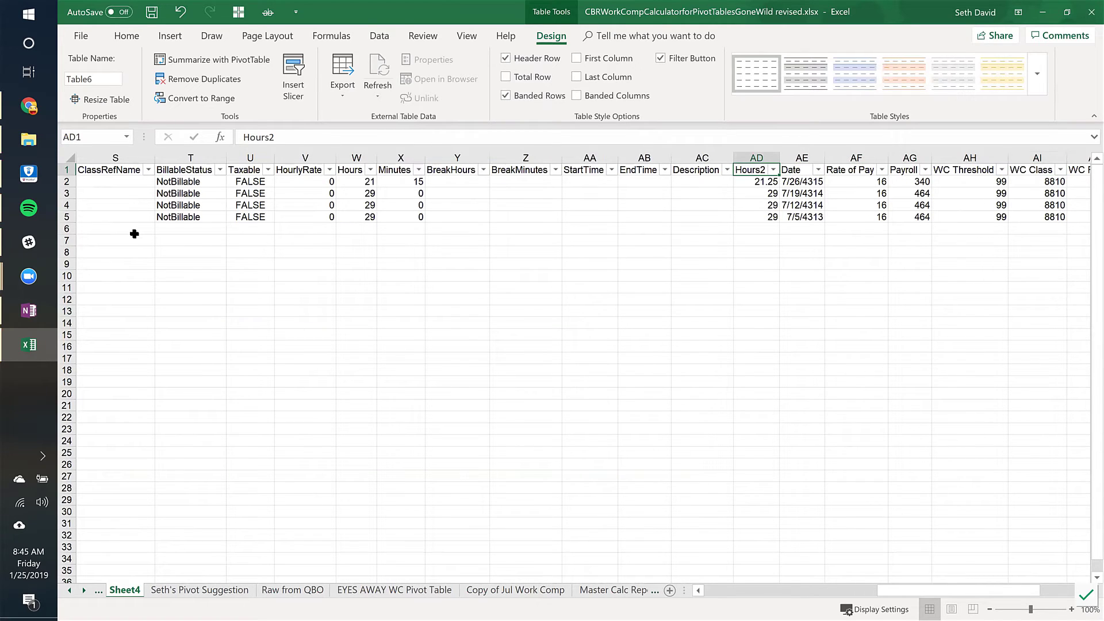
{"action": "key", "text": "Down"}
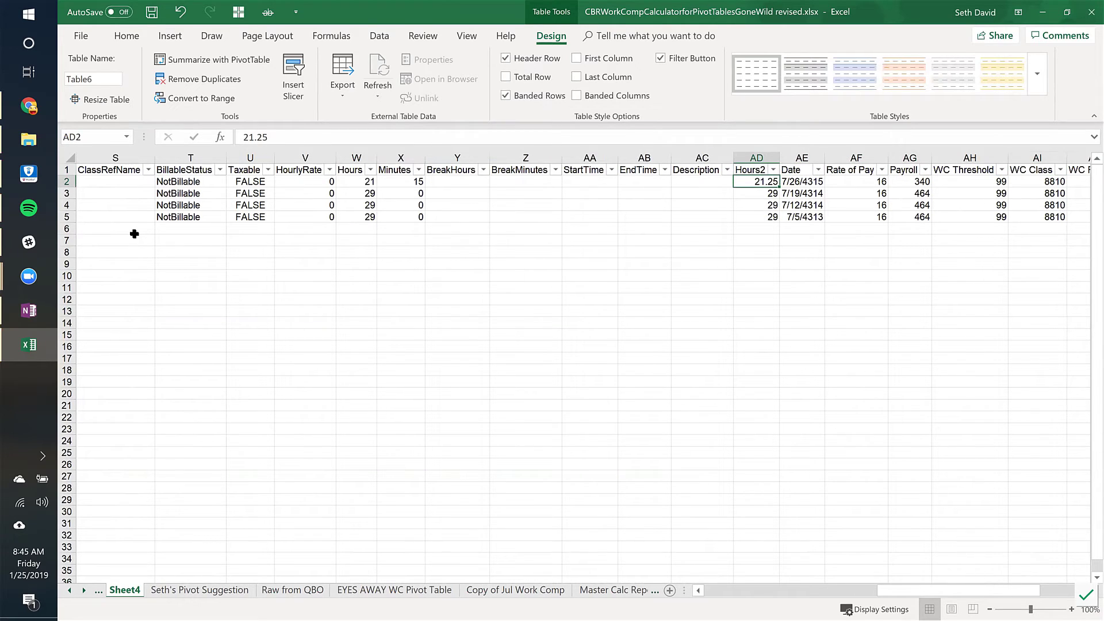
Compare the Hours and Minutes values in row 2 with the decimal Hours2 value in AD2.
{"action": "key", "text": "Left"}
{"action": "key", "text": "Left"}
{"action": "key", "text": "Left"}
{"action": "key", "text": "Left"}
{"action": "key", "text": "Left"}
{"action": "key", "text": "Left"}
{"action": "key", "text": "Left"}
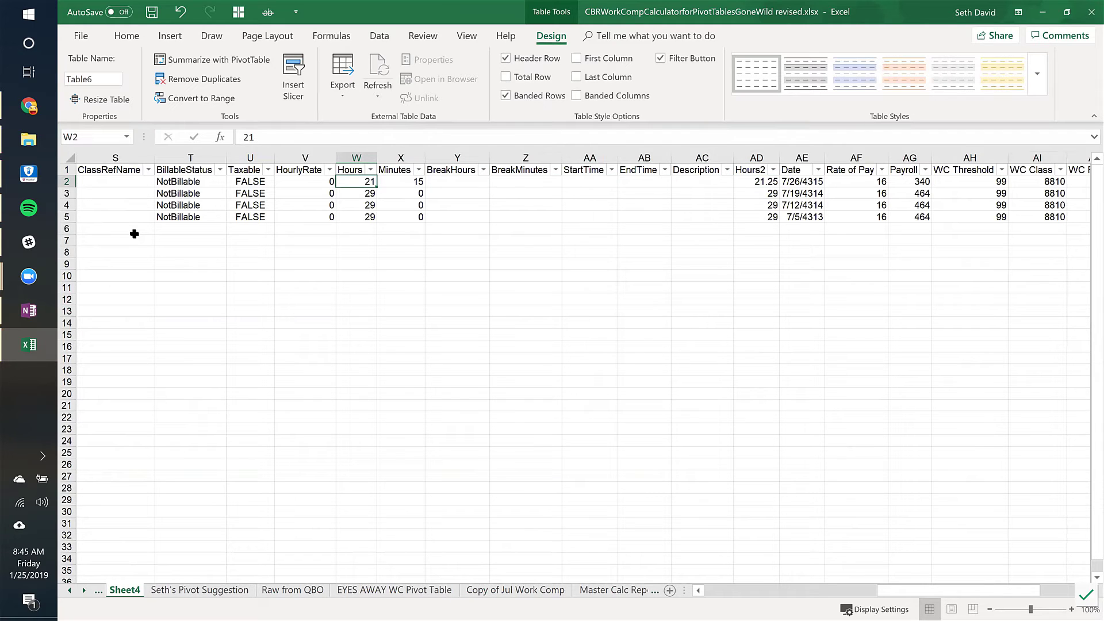
{"action": "key", "text": "Right"}
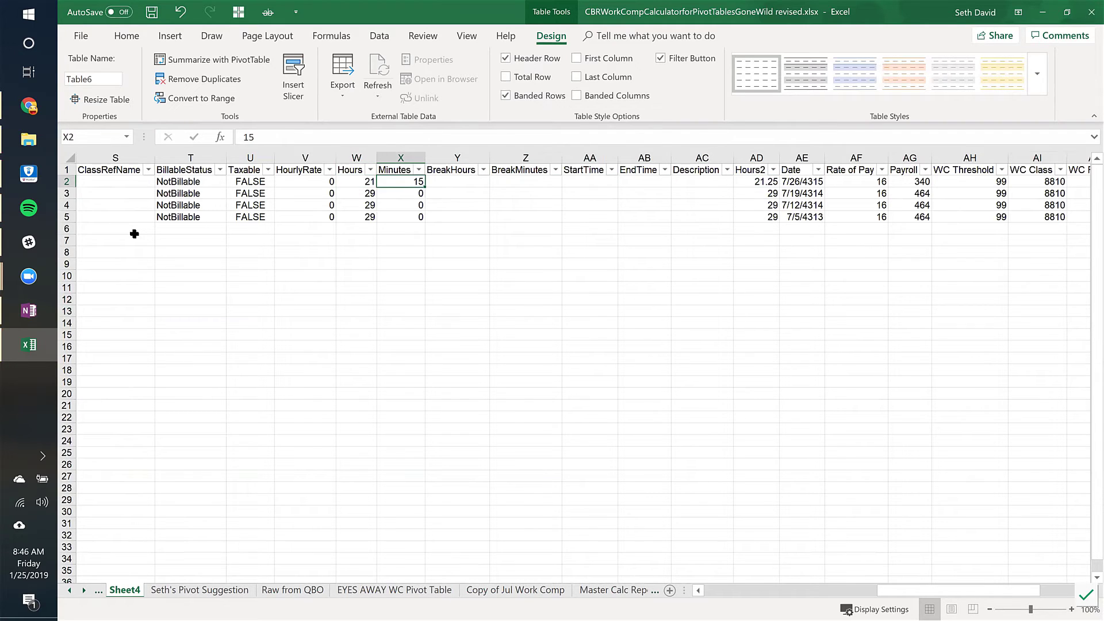
{"action": "key", "text": "Right"}
{"action": "key", "text": "Right"}
{"action": "key", "text": "Right"}
{"action": "key", "text": "Right"}
{"action": "key", "text": "Right"}
{"action": "key", "text": "Right"}
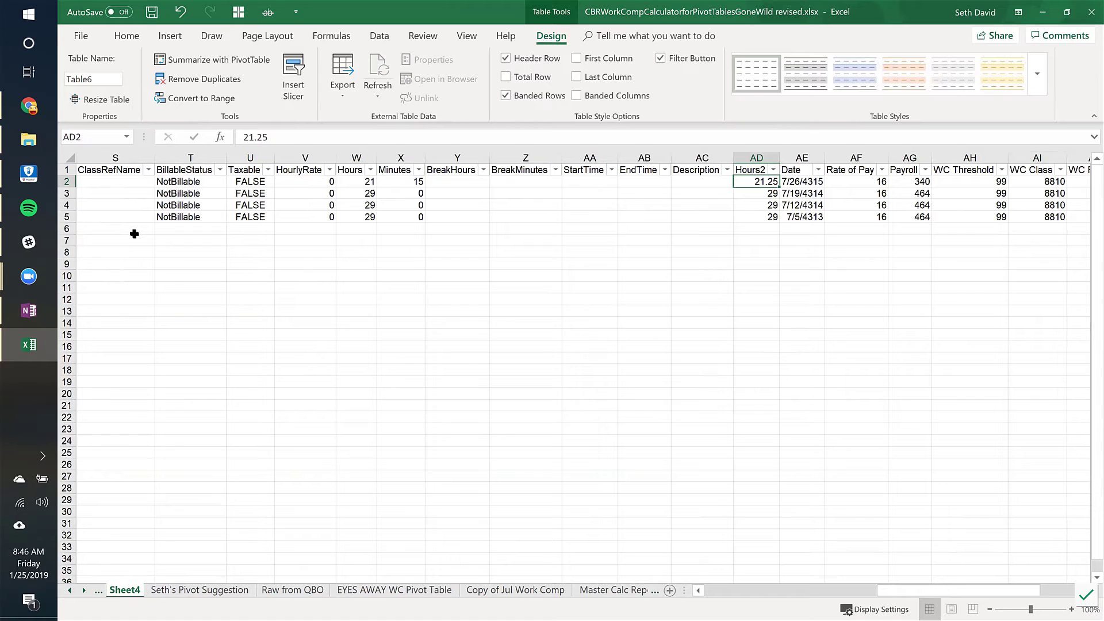
{"action": "key", "text": "Left"}
{"action": "key", "text": "Left"}
{"action": "key", "text": "Left"}
{"action": "key", "text": "Left"}
{"action": "key", "text": "Left"}
{"action": "key", "text": "Left"}
{"action": "key", "text": "Left"}
{"action": "key", "text": "Right"}
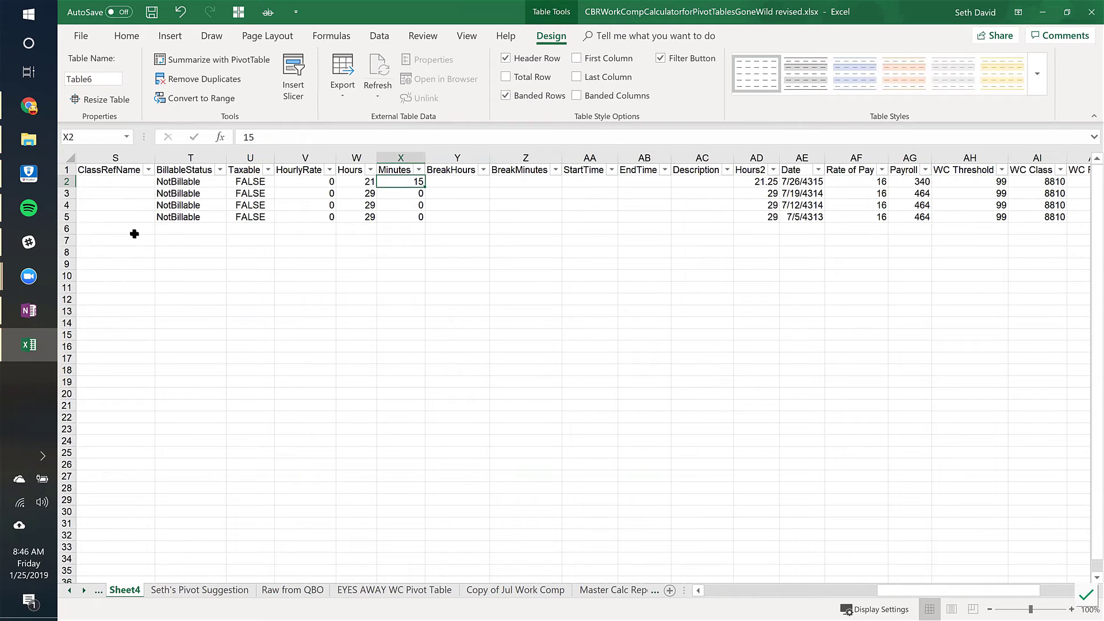
{"action": "key", "text": "Right"}
{"action": "key", "text": "Right"}
{"action": "key", "text": "Right"}
{"action": "key", "text": "Right"}
{"action": "key", "text": "Right"}
{"action": "key", "text": "Right"}
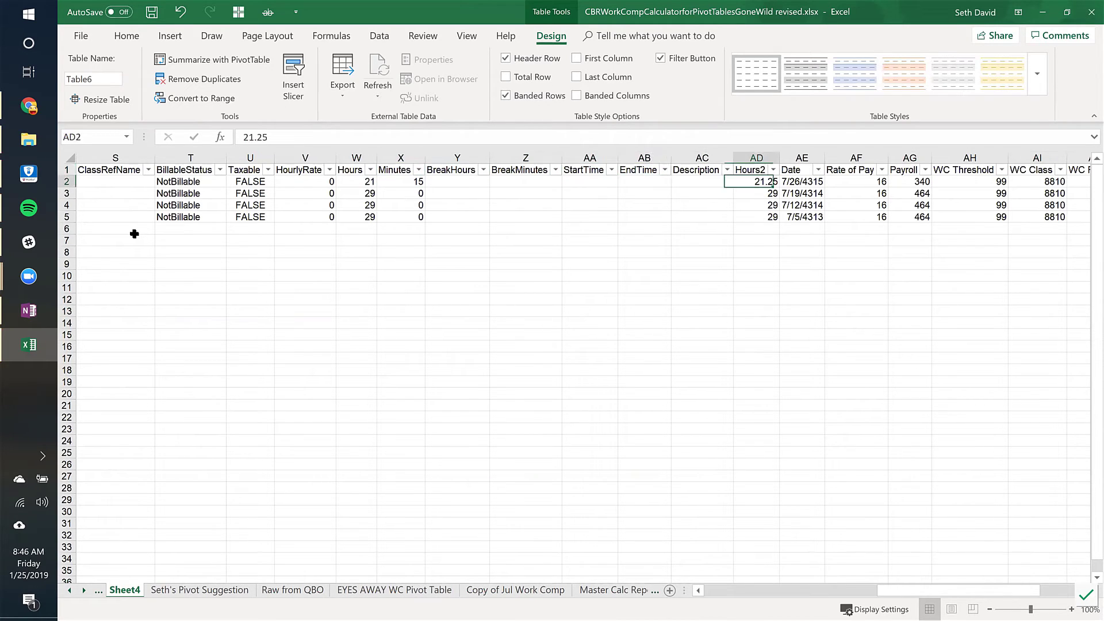
Check the Hours2 values of the following records, and go to the Payroll column header in AG1.
{"action": "key", "text": "Down"}
{"action": "key", "text": "Down"}
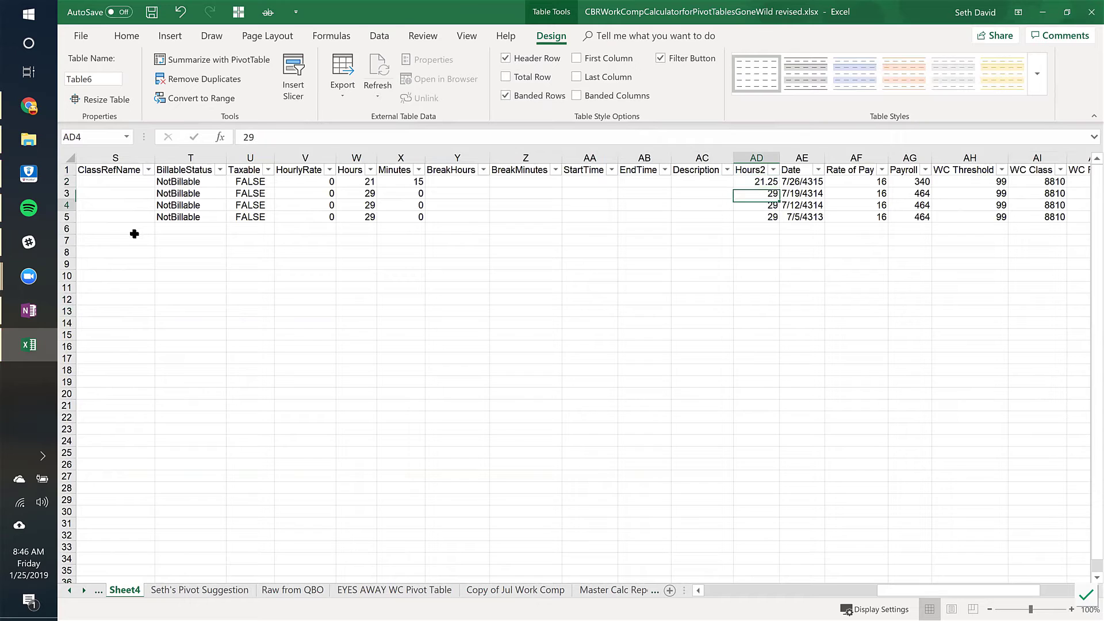
{"action": "key", "text": "Up"}
{"action": "key", "text": "Up"}
{"action": "key", "text": "Up"}
{"action": "key", "text": "Right"}
{"action": "key", "text": "Right"}
{"action": "key", "text": "Right"}
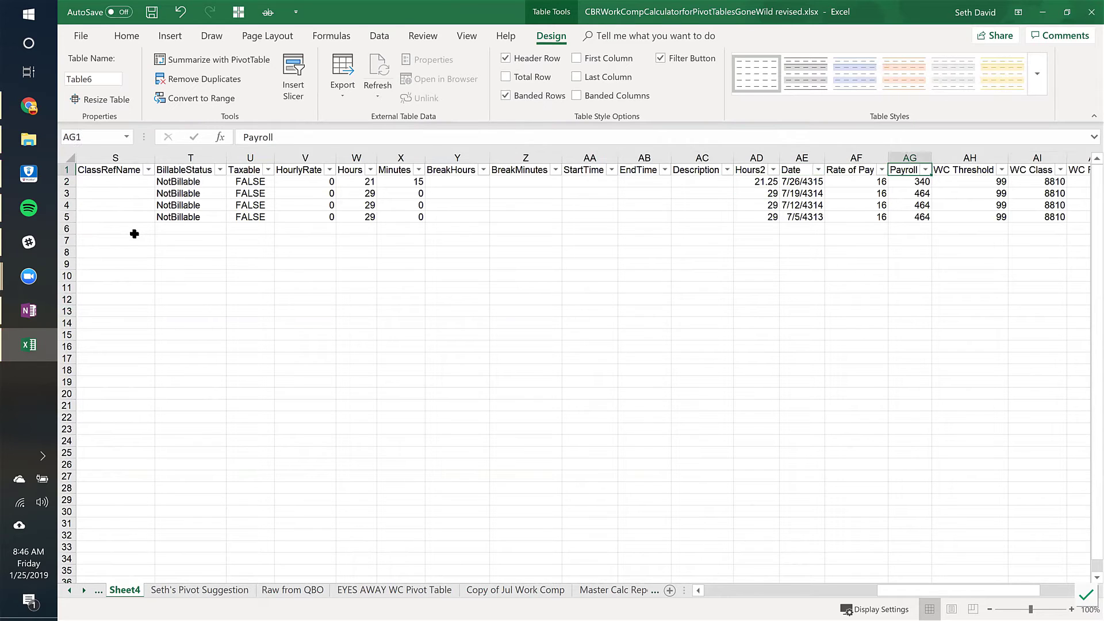
Look along the remaining headers from Payroll to WC Expense, and return to the first column of the detail sheet.
{"action": "key", "text": "Right"}
{"action": "key", "text": "Left"}
{"action": "key", "text": "Left"}
{"action": "key", "text": "Right"}
{"action": "key", "text": "Right"}
{"action": "key", "text": "Right"}
{"action": "key", "text": "Right"}
{"action": "key", "text": "Right"}
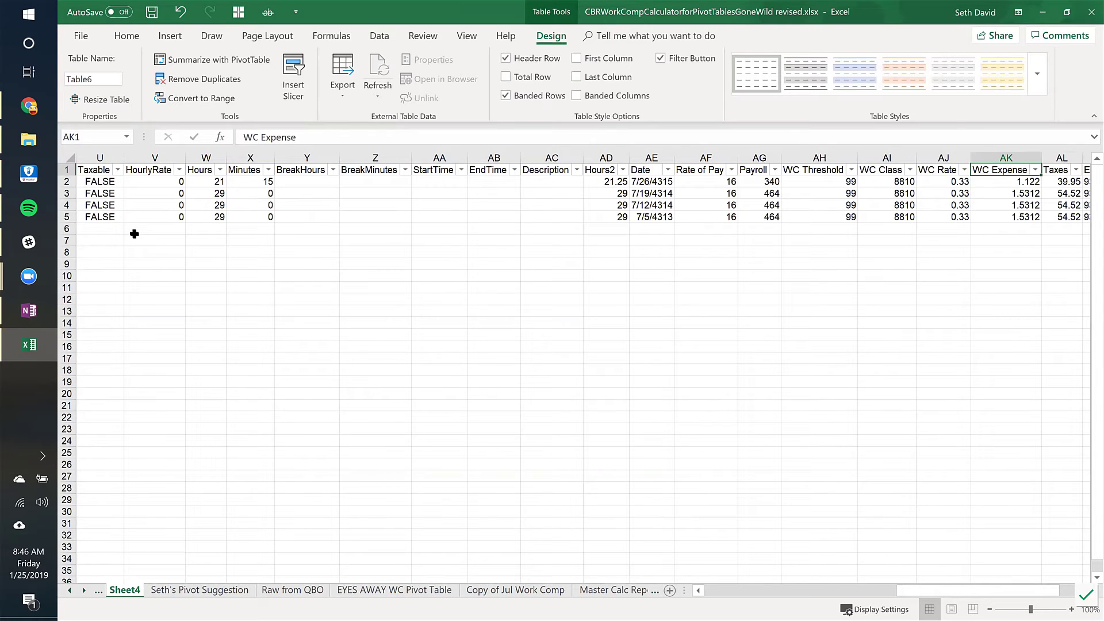
{"action": "key", "text": "Home"}
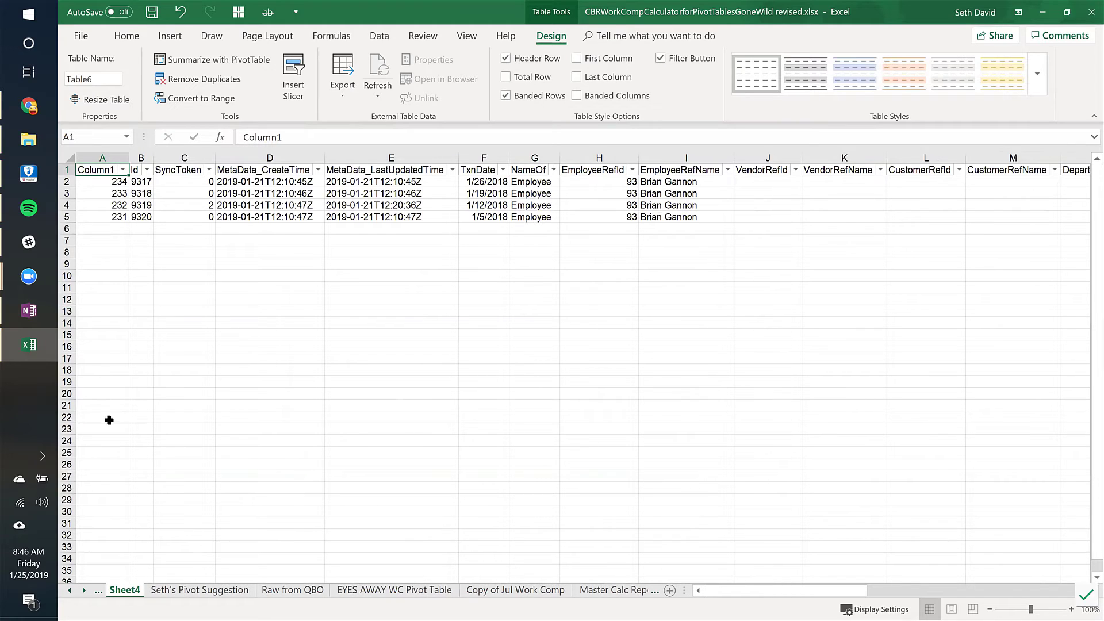
Delete the drill-down detail sheet Sheet4.
{"action": "right_click", "coordinate": [129, 594]}
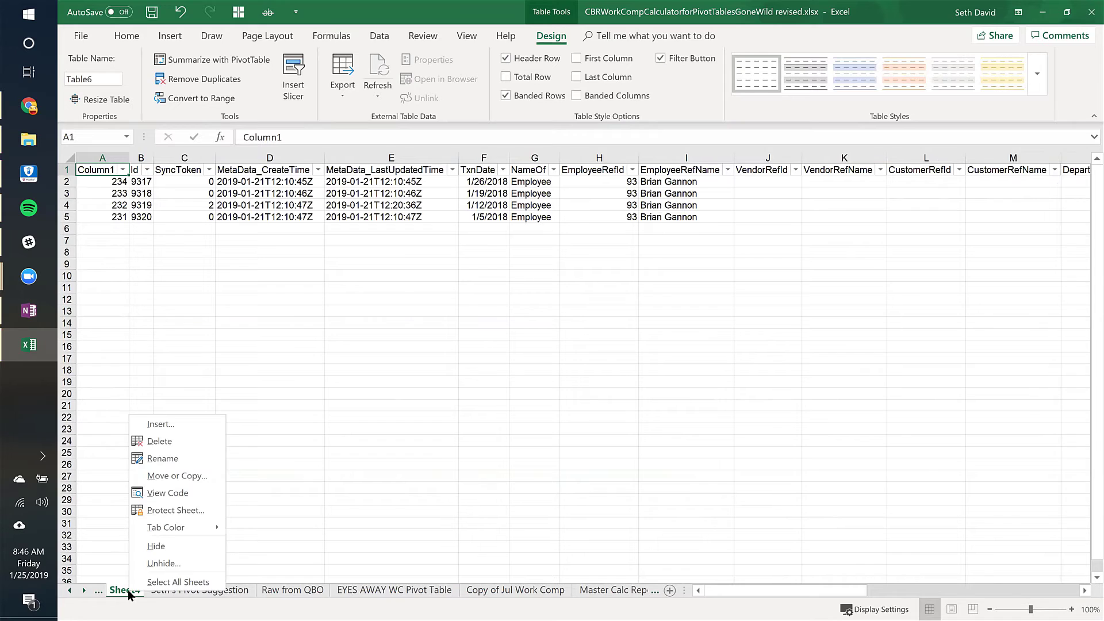
{"action": "left_click", "coordinate": [160, 446]}
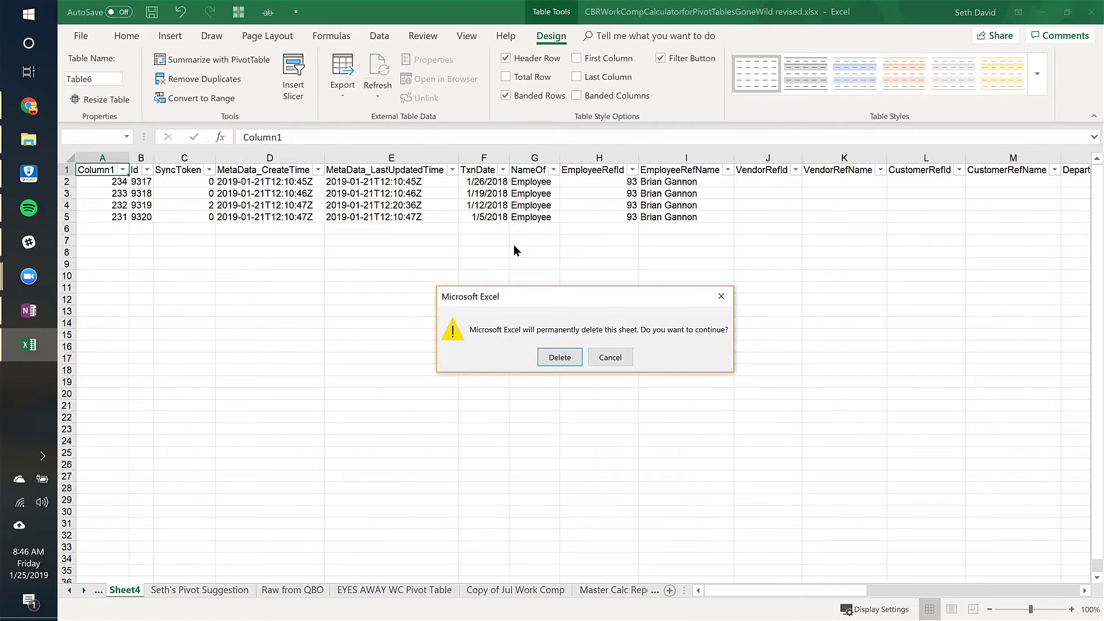
{"action": "left_click", "coordinate": [559, 357]}
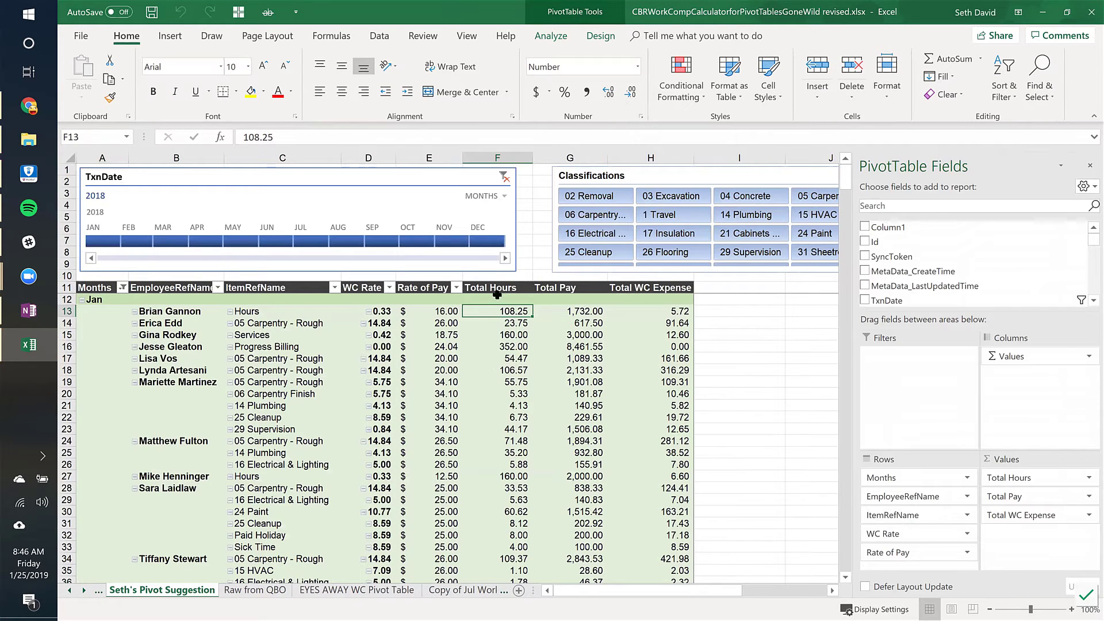
Open the Raw from QBO sheet and look back along its headers from Date to TxnDate.
{"action": "left_click", "coordinate": [244, 591]}
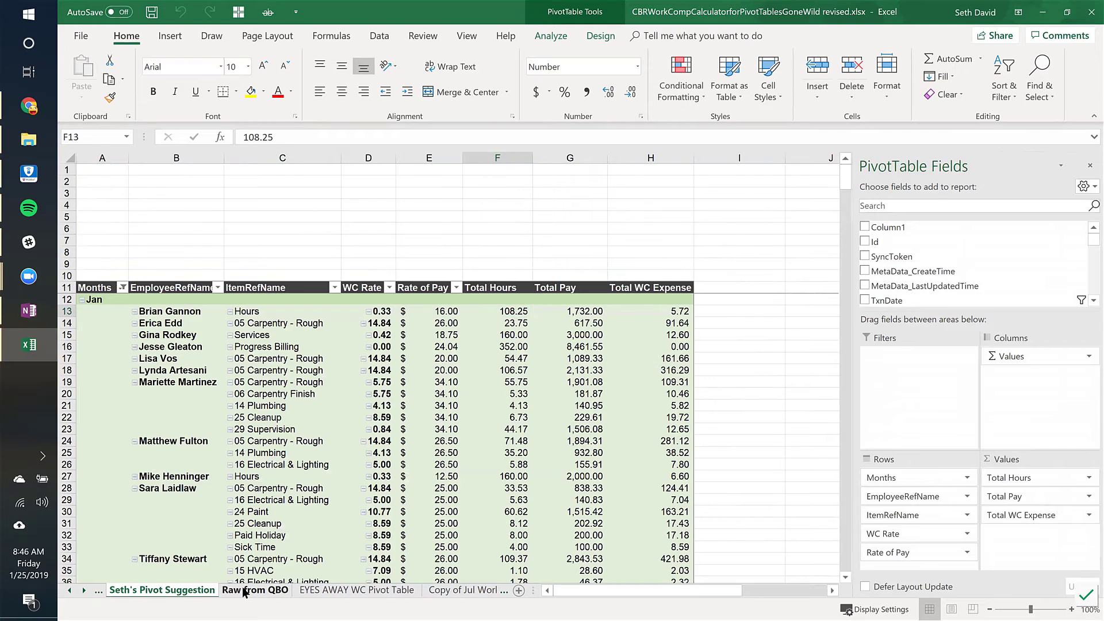
{"action": "left_click", "coordinate": [469, 168]}
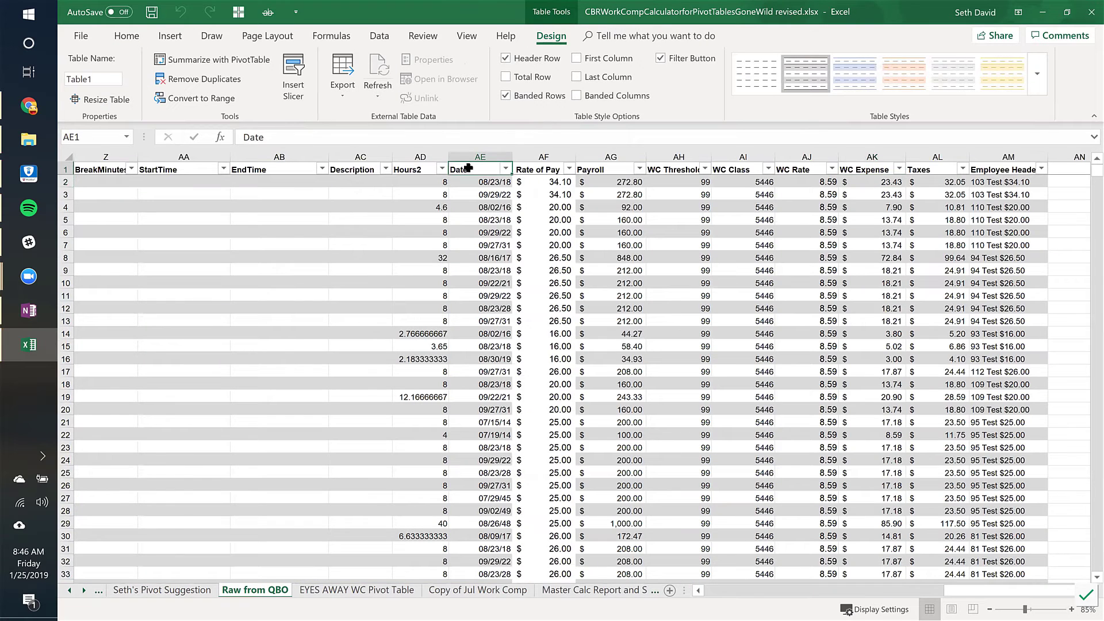
{"action": "key", "text": "Left"}
{"action": "key", "text": "Left"}
{"action": "key", "text": "Left"}
{"action": "key", "text": "Left"}
{"action": "key", "text": "Left"}
{"action": "key", "text": "Left"}
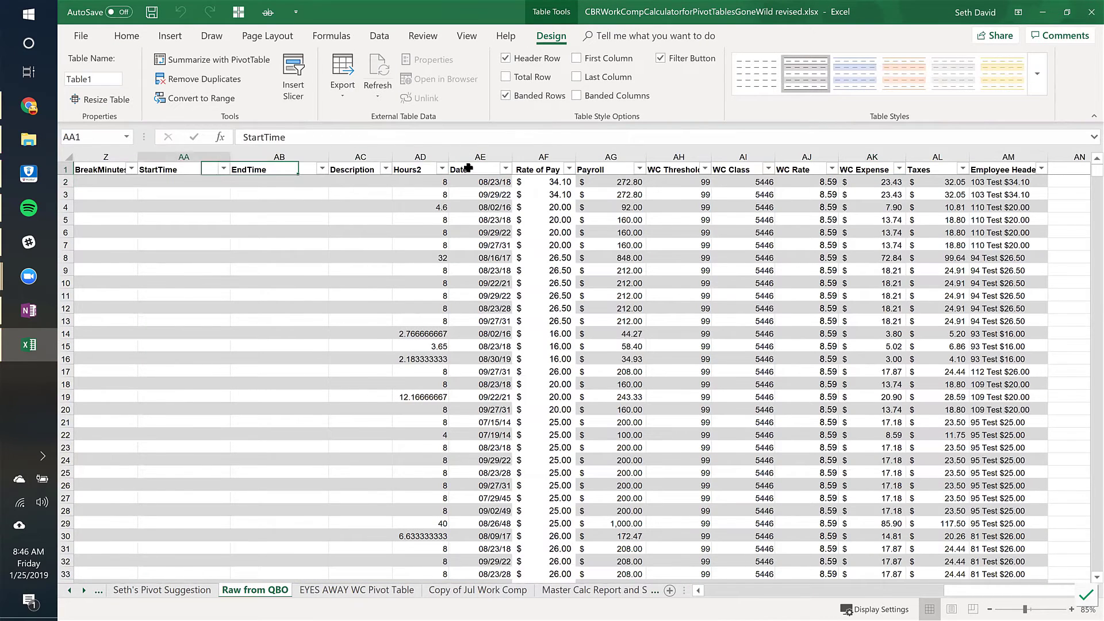
{"action": "key", "text": "Left"}
{"action": "key", "text": "Left"}
{"action": "key", "text": "Left"}
{"action": "key", "text": "Left"}
{"action": "key", "text": "Left"}
{"action": "key", "text": "Left"}
{"action": "key", "text": "Left"}
{"action": "key", "text": "Left"}
{"action": "key", "text": "Left"}
{"action": "key", "text": "Left"}
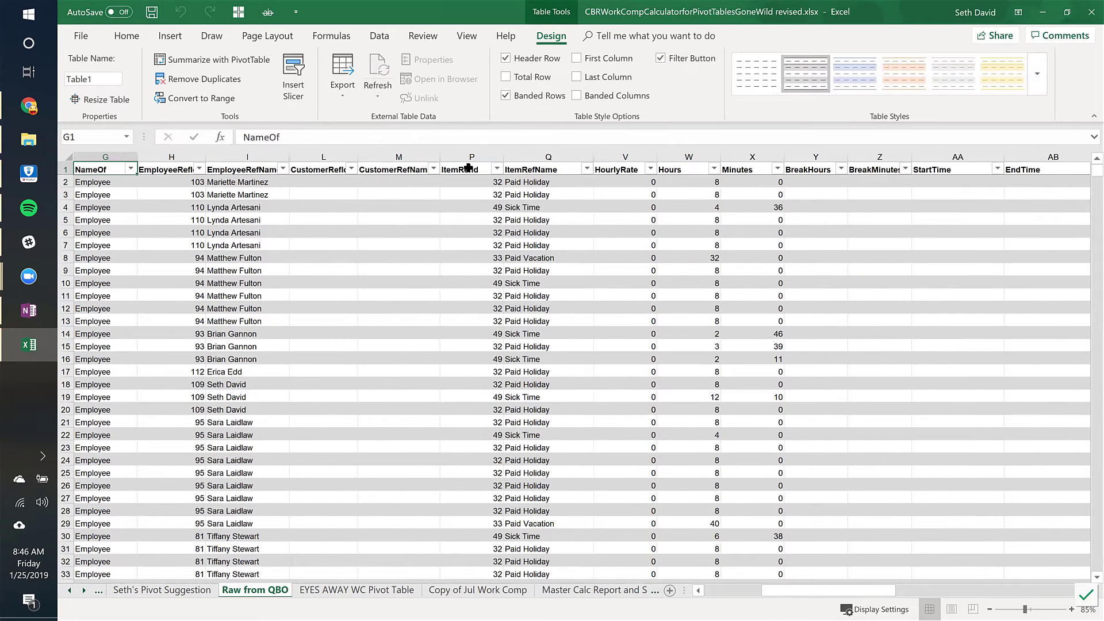
{"action": "key", "text": "Left"}
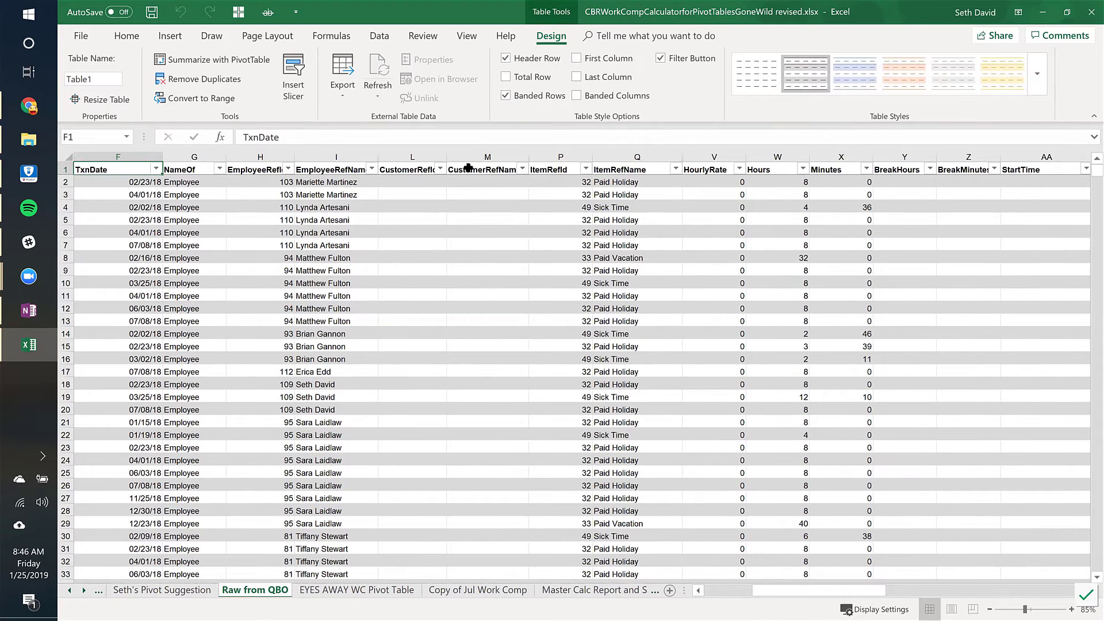
Filter the EmployeeRefName column to the employee whose hours were drilled into in the pivot table.
{"action": "key", "text": "Right"}
{"action": "key", "text": "Right"}
{"action": "key", "text": "Right"}
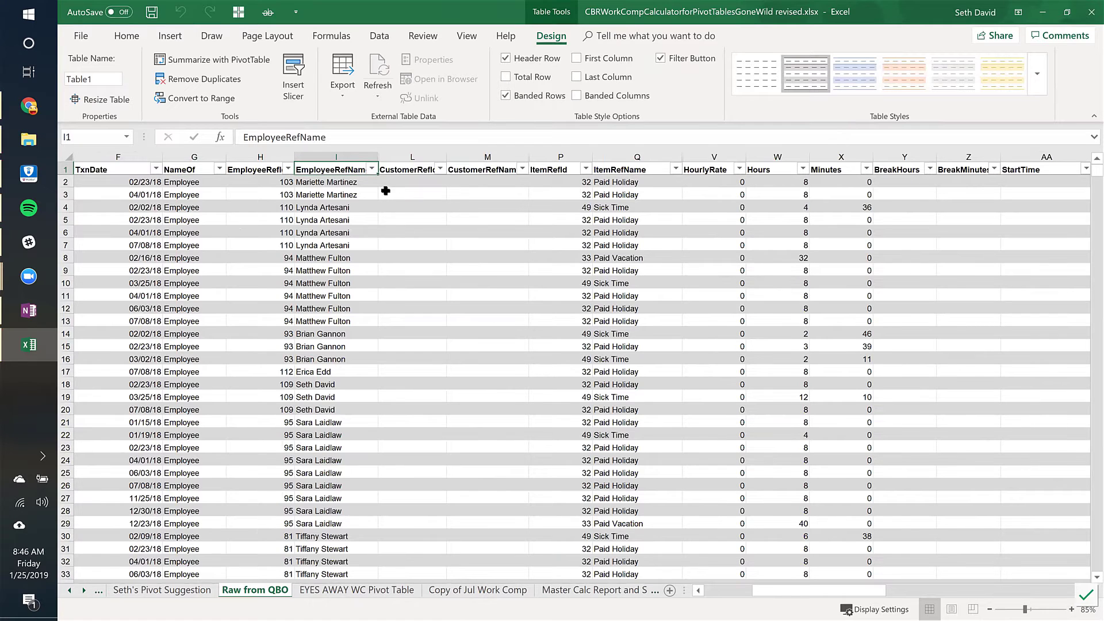
{"action": "left_click", "coordinate": [372, 169]}
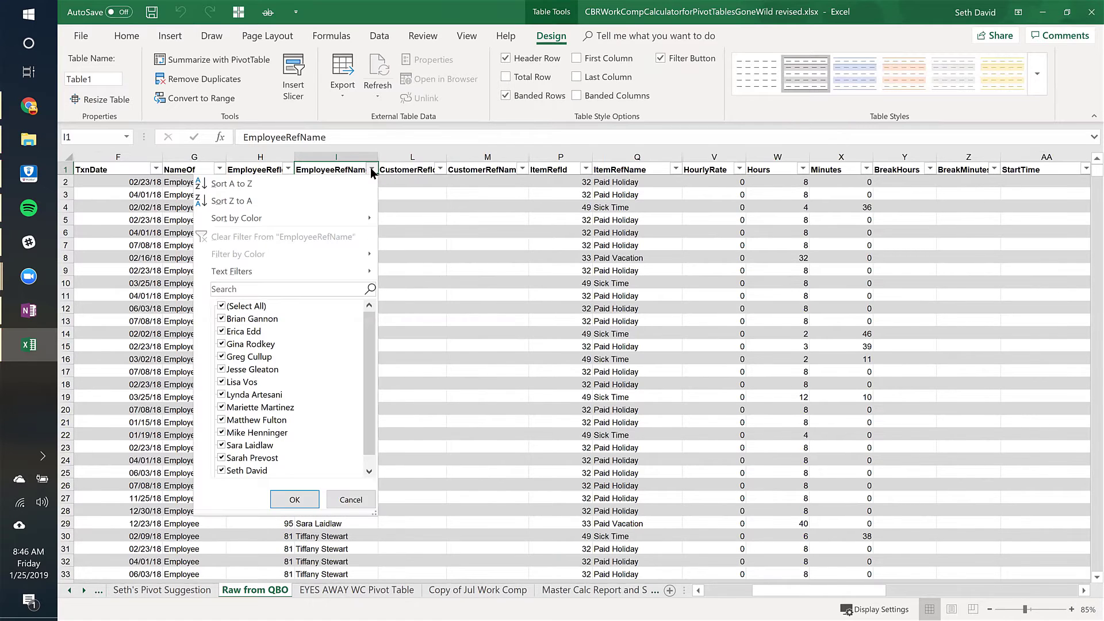
{"action": "left_click", "coordinate": [260, 288]}
{"action": "type", "text": "Brian"}
{"action": "left_click", "coordinate": [299, 500]}
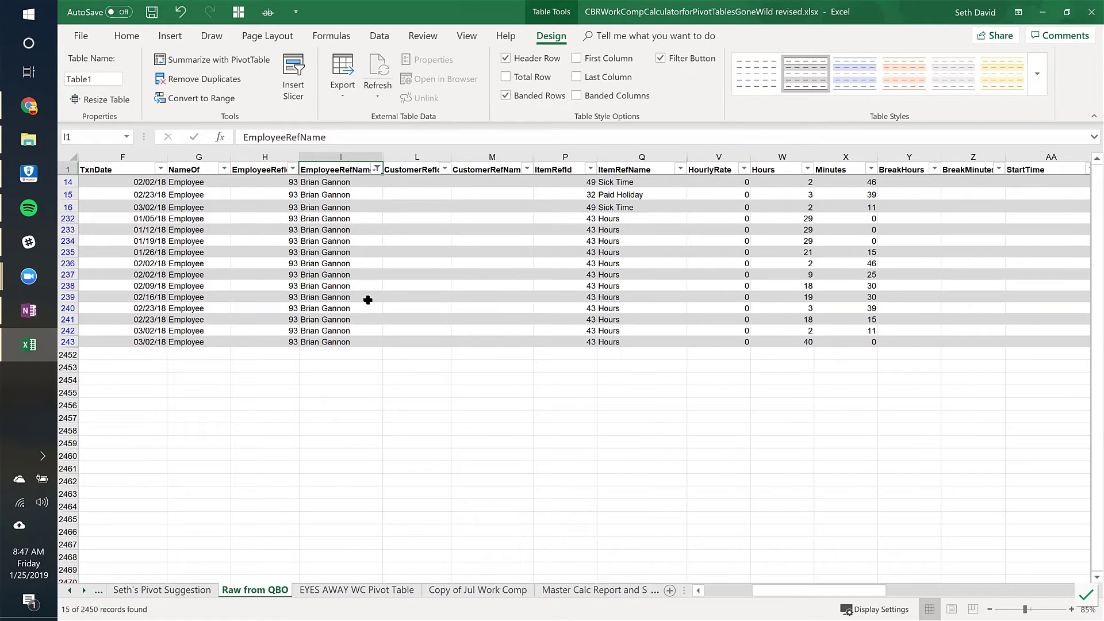
Filter the TxnDate column to show only January 2018 records.
{"action": "key", "text": "ctrl+Home"}
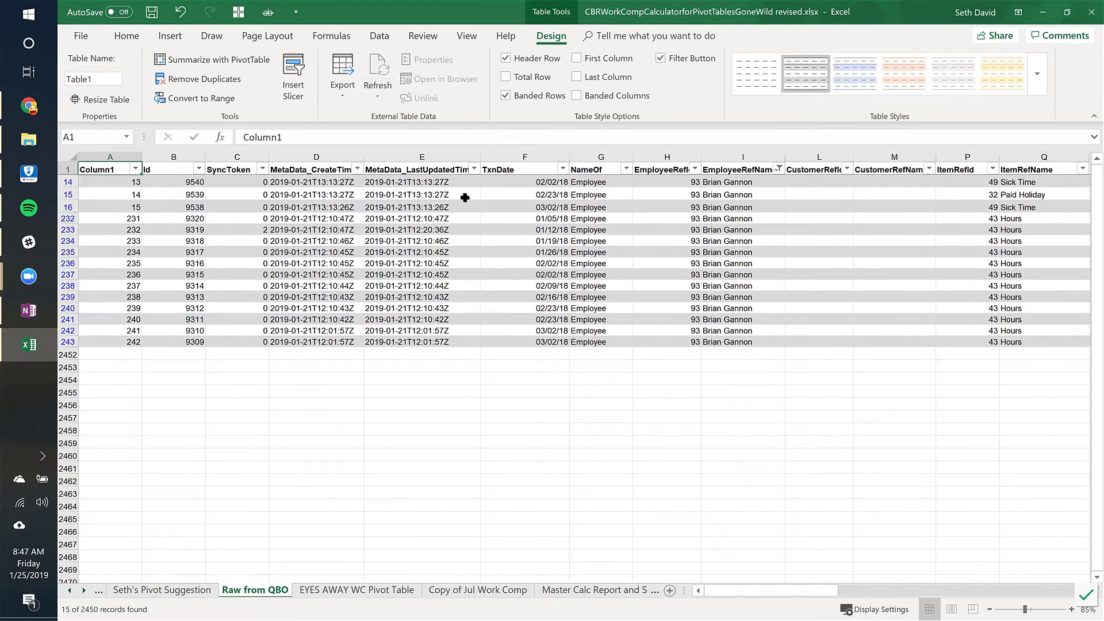
{"action": "left_click", "coordinate": [562, 168]}
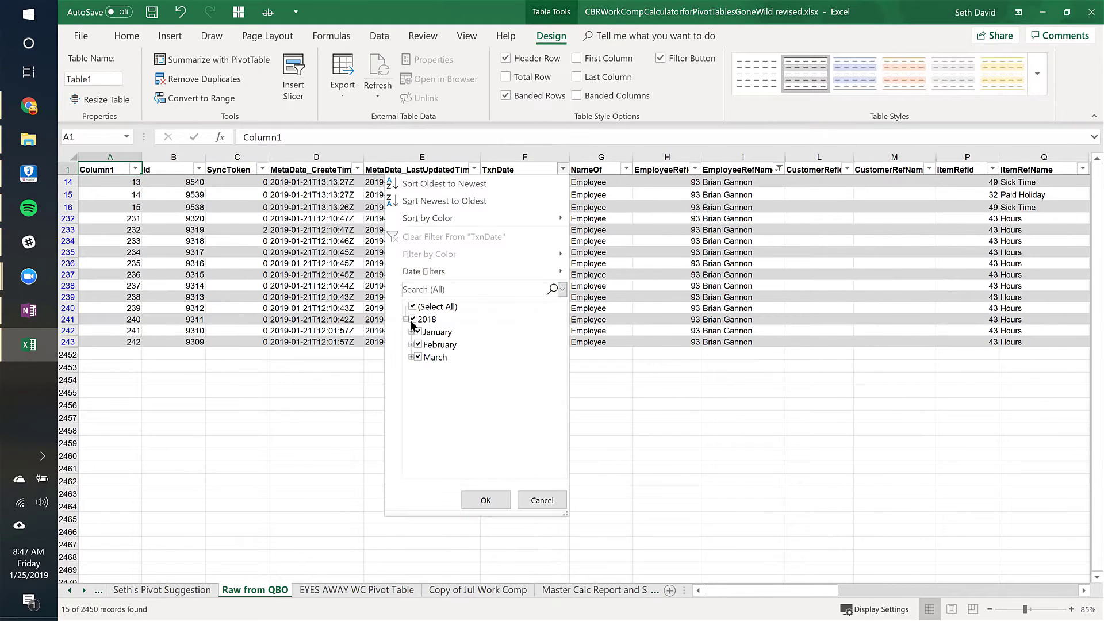
{"action": "left_click", "coordinate": [412, 320]}
{"action": "left_click", "coordinate": [418, 332]}
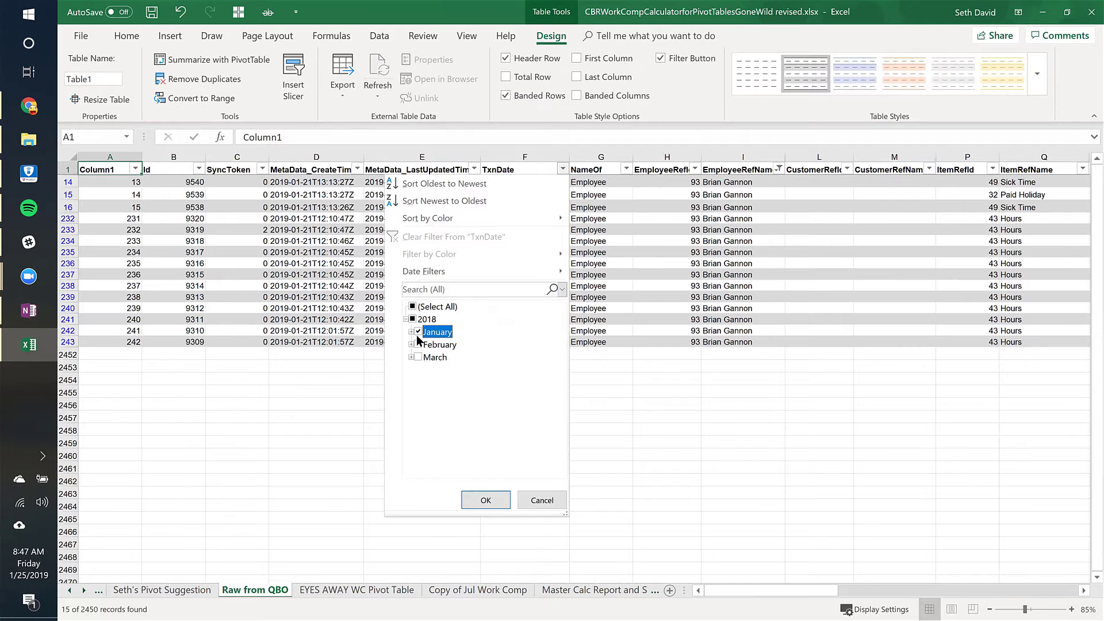
{"action": "left_click", "coordinate": [485, 500]}
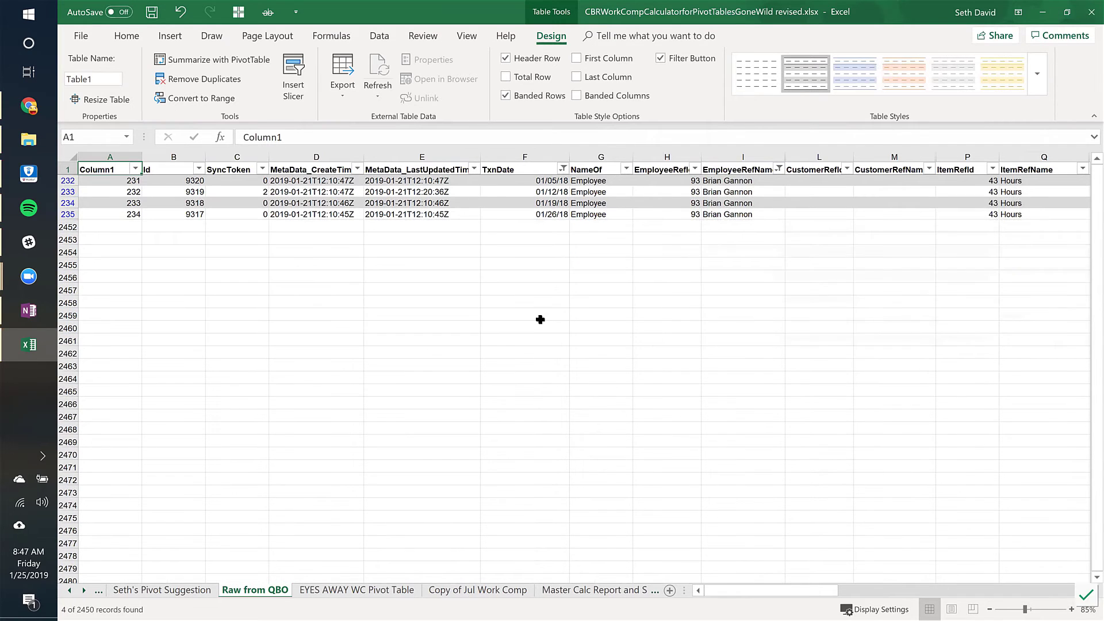
Examine the filtered January records from the TxnDate column across to the WC Rate column.
{"action": "left_click", "coordinate": [527, 183]}
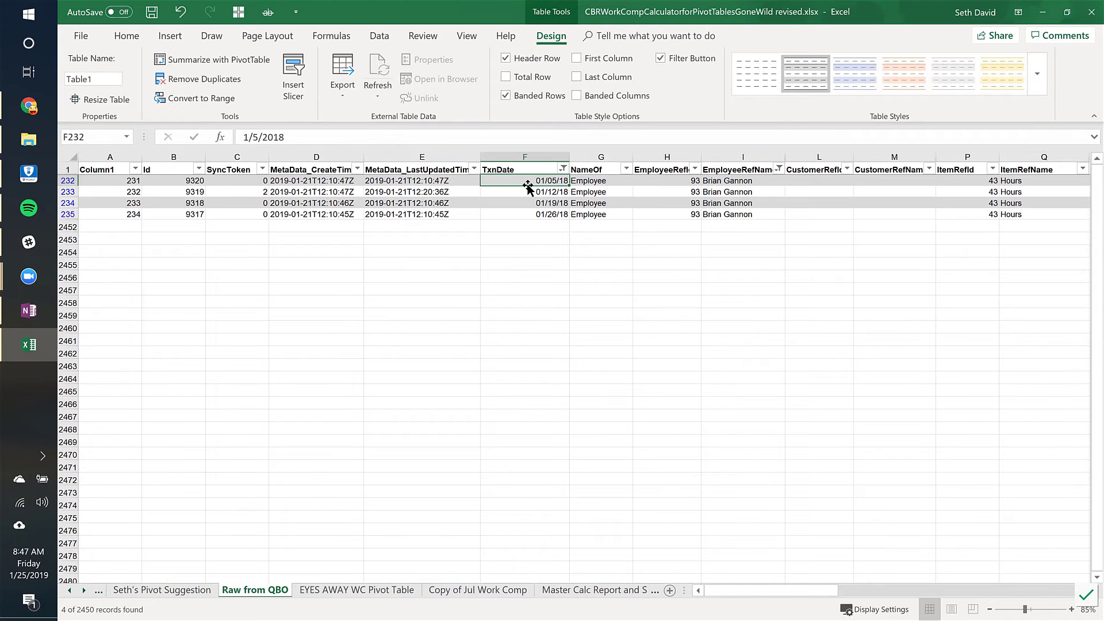
{"action": "key", "text": "Up"}
{"action": "key", "text": "Right"}
{"action": "key", "text": "Right"}
{"action": "key", "text": "Right"}
{"action": "key", "text": "Right"}
{"action": "key", "text": "Right"}
{"action": "key", "text": "Right"}
{"action": "key", "text": "Right"}
{"action": "key", "text": "Right"}
{"action": "key", "text": "Right"}
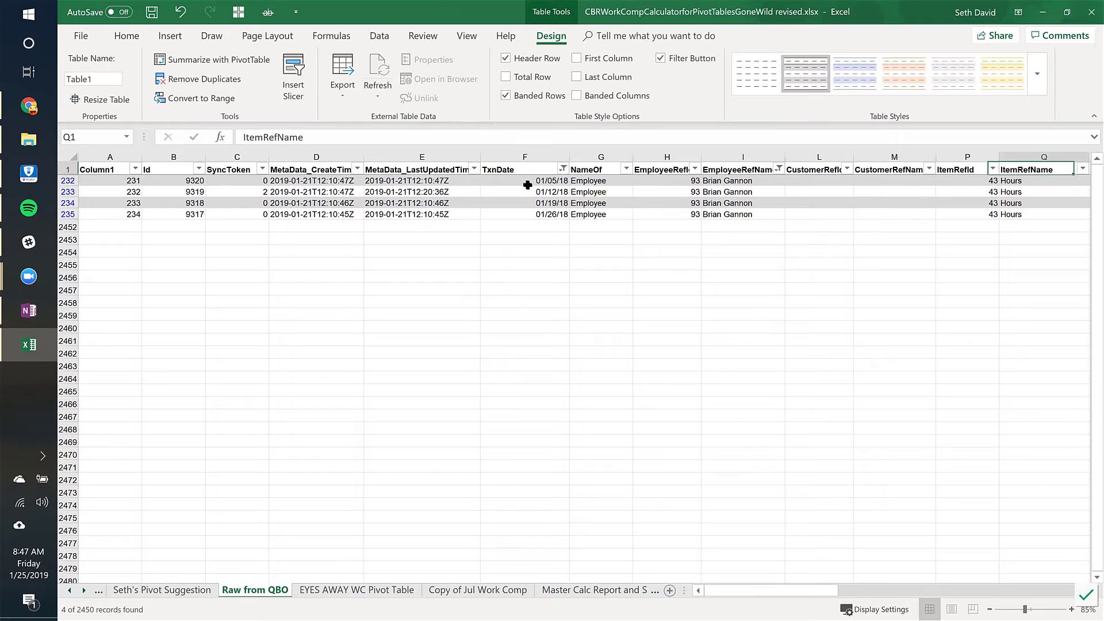
{"action": "key", "text": "Right"}
{"action": "key", "text": "Right"}
{"action": "key", "text": "Right"}
{"action": "key", "text": "Right"}
{"action": "key", "text": "Right"}
{"action": "key", "text": "Right"}
{"action": "key", "text": "Right"}
{"action": "key", "text": "Right"}
{"action": "key", "text": "Right"}
{"action": "key", "text": "Right"}
{"action": "key", "text": "Right"}
{"action": "key", "text": "Right"}
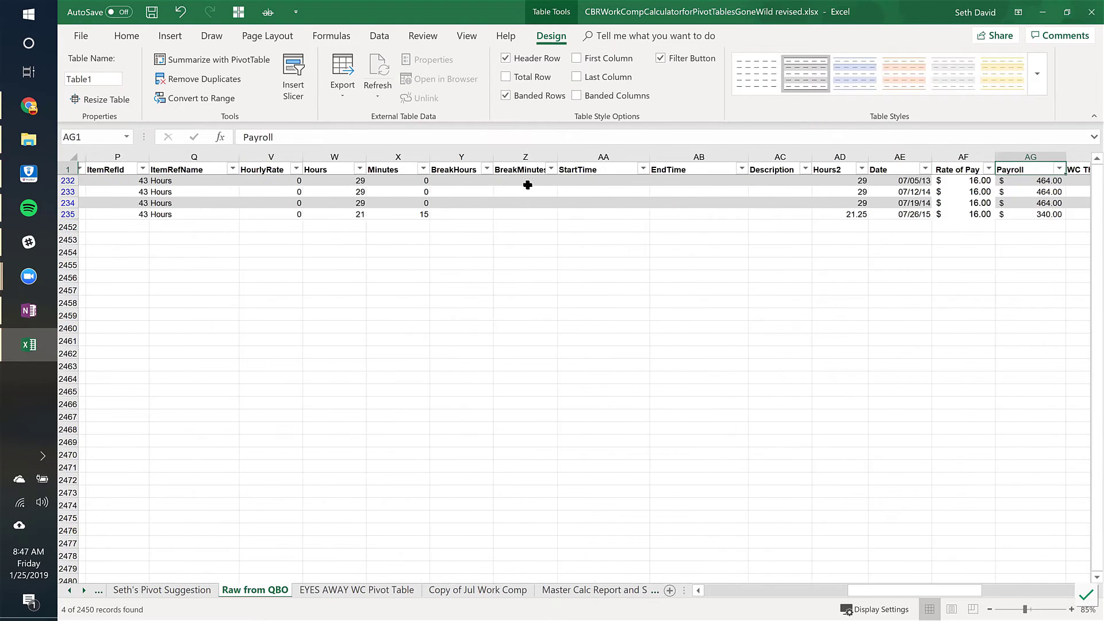
{"action": "key", "text": "Right"}
{"action": "key", "text": "Right"}
{"action": "key", "text": "Right"}
Overwrite the Hours2 formula of the first filtered record, in AD232, with 712.
{"action": "key", "text": "Left"}
{"action": "key", "text": "Left"}
{"action": "key", "text": "Left"}
{"action": "key", "text": "Left"}
{"action": "key", "text": "Left"}
{"action": "key", "text": "Left"}
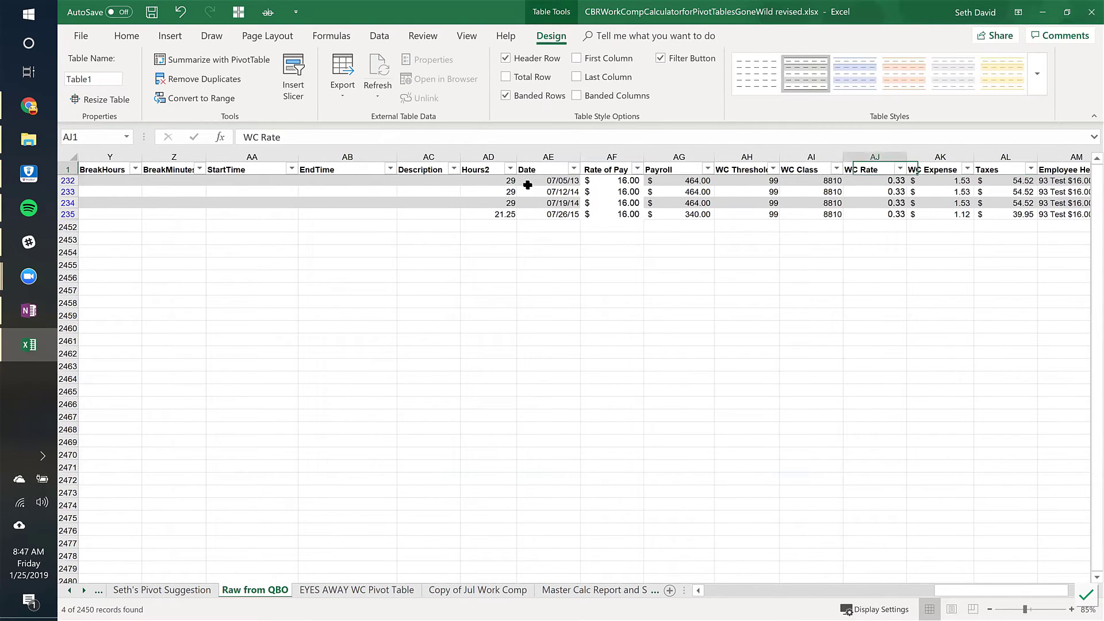
{"action": "key", "text": "Down"}
{"action": "key", "text": "Left"}
{"action": "key", "text": "Left"}
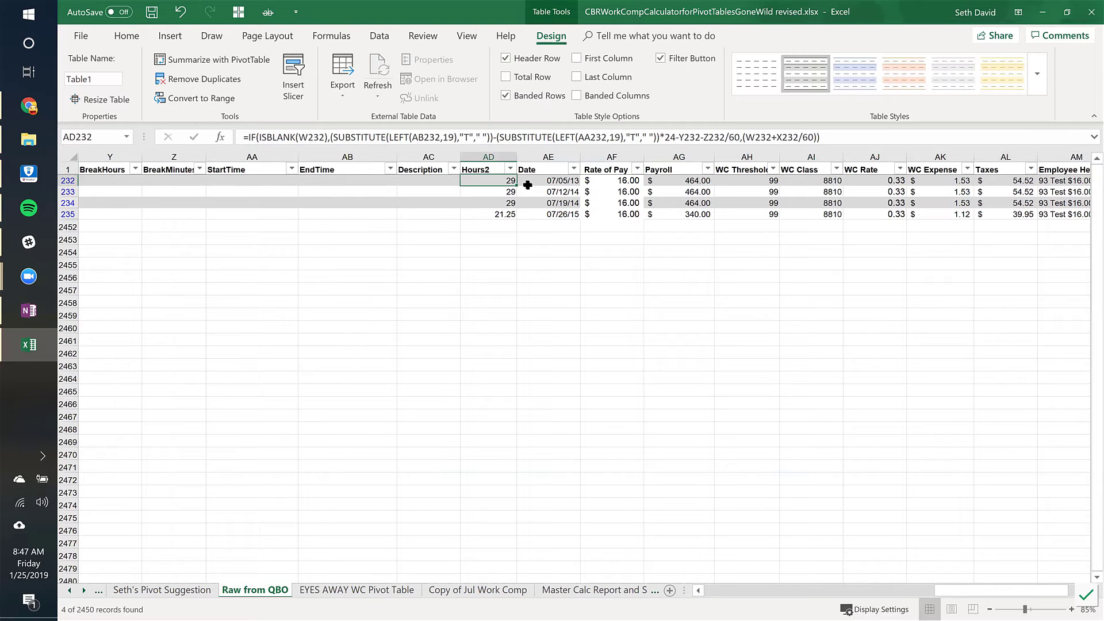
{"action": "type", "text": "712"}
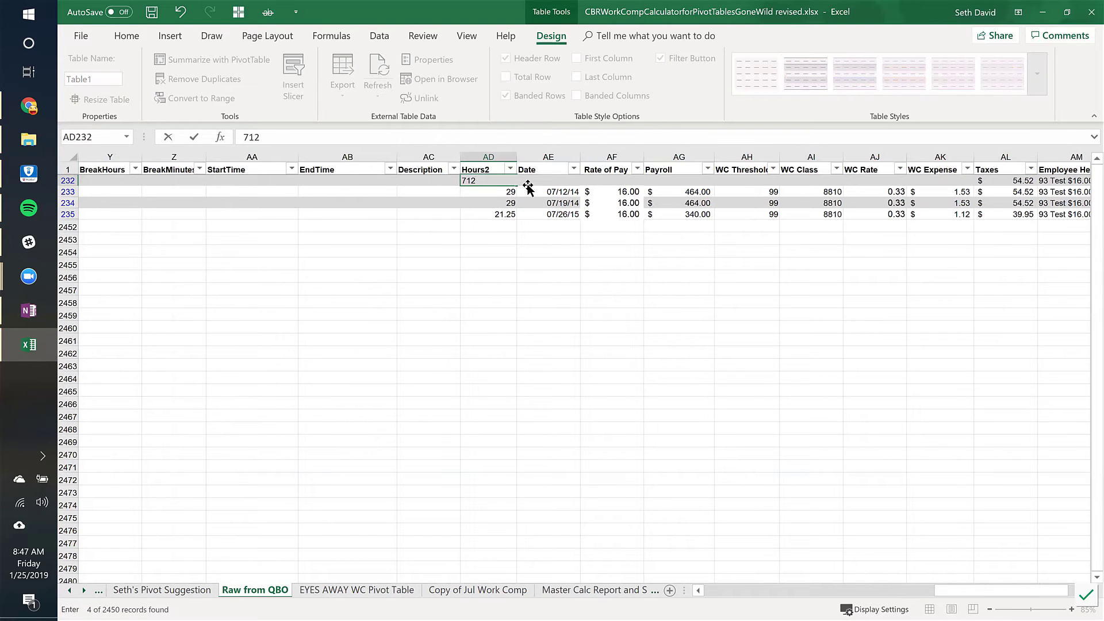
{"action": "key", "text": "Right"}
{"action": "key", "text": "Left"}
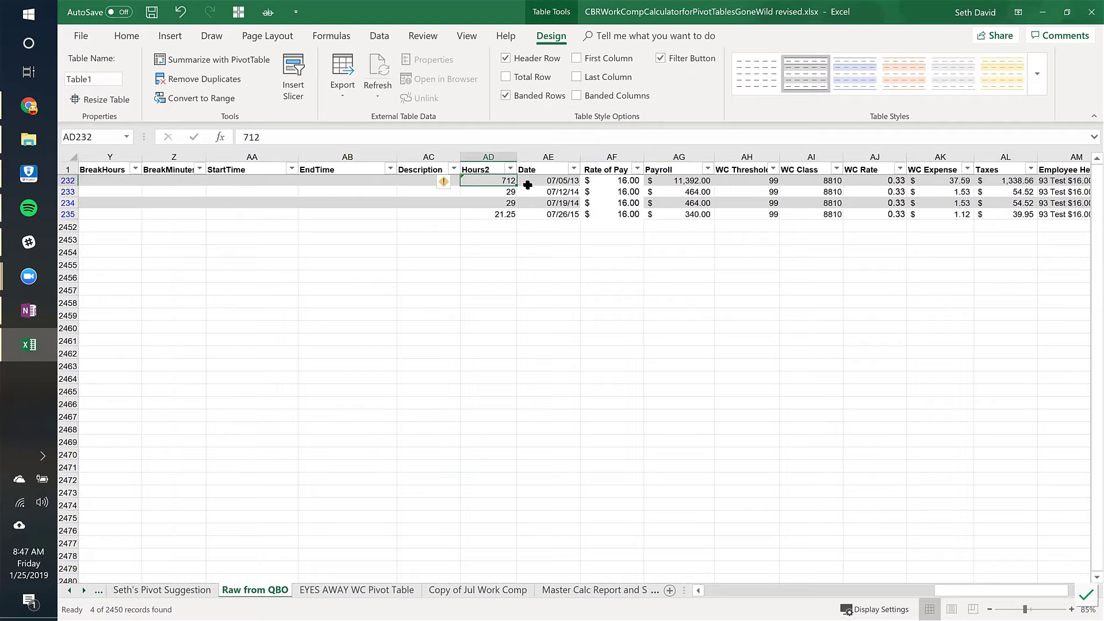
Return to the pivot suggestion sheet and refresh its pivot table from the source data.
{"action": "left_click", "coordinate": [139, 589]}
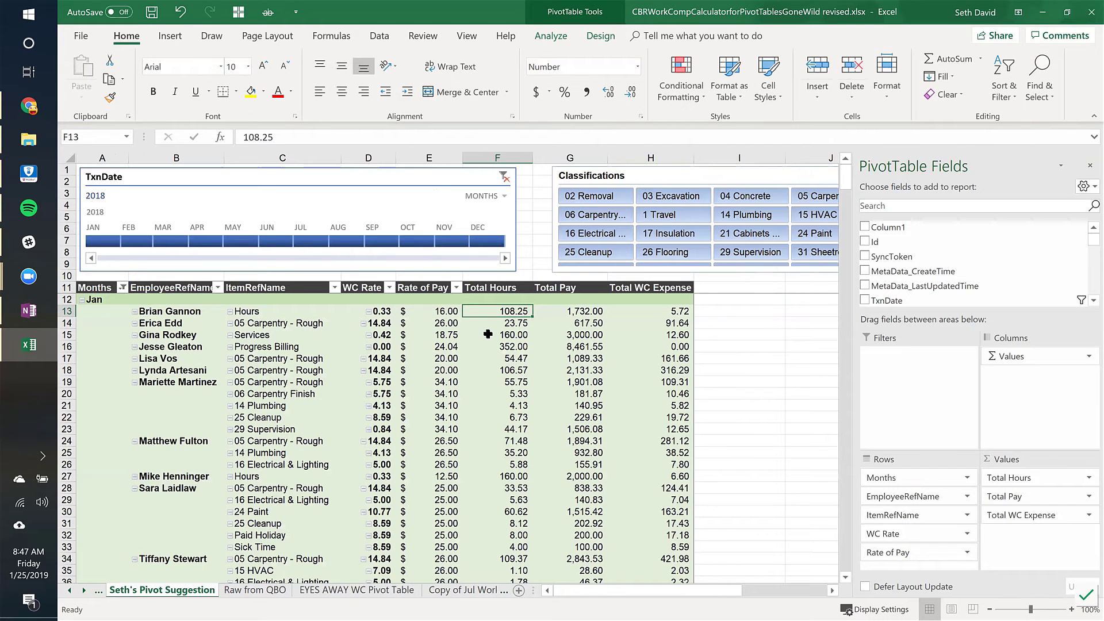
{"action": "mouse_move", "coordinate": [488, 334]}
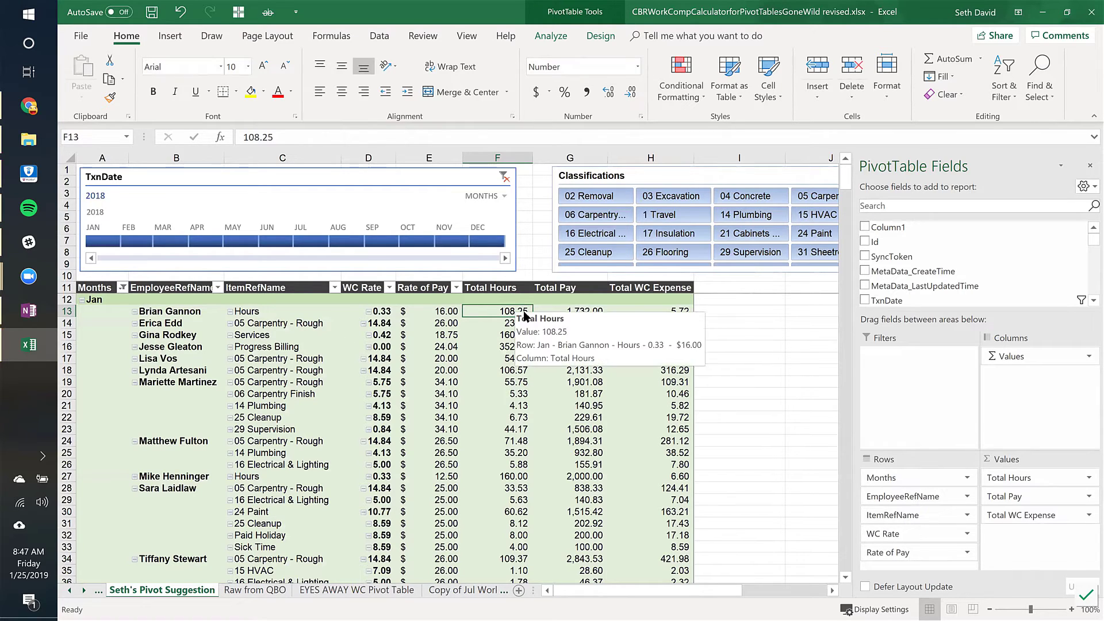
{"action": "left_click", "coordinate": [562, 39]}
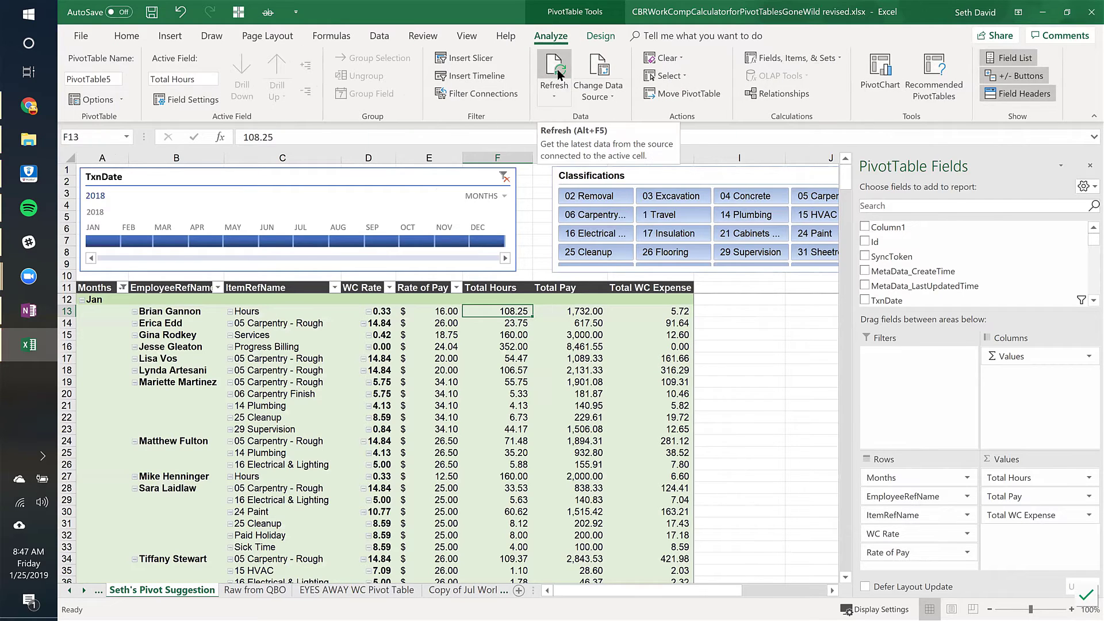
{"action": "left_click", "coordinate": [557, 69]}
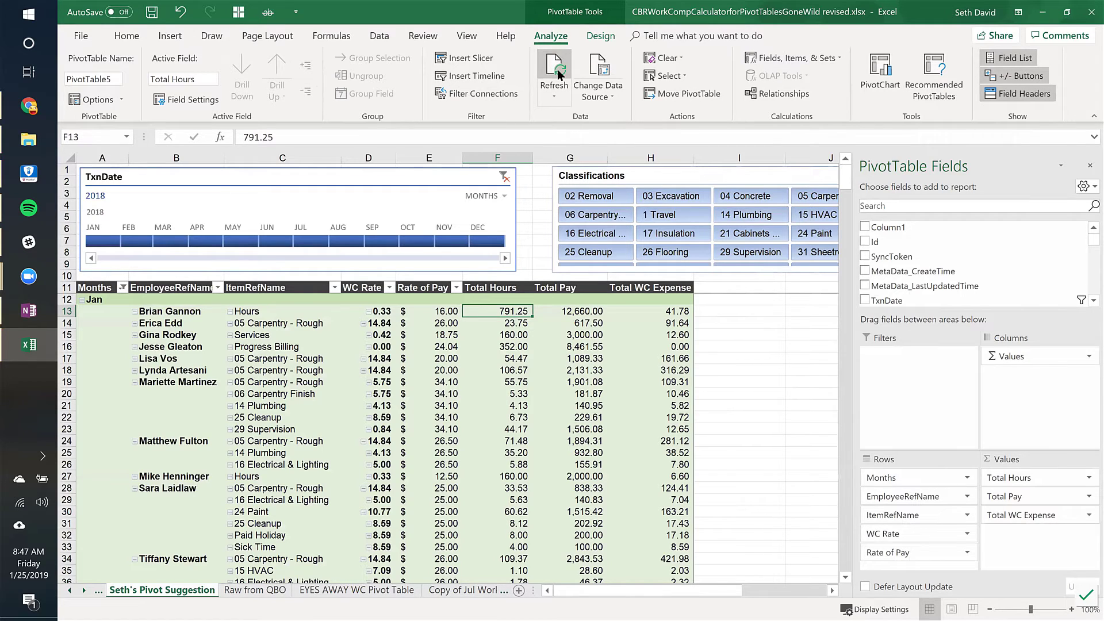
Show the Refresh command available directly on the Total Hours value in F13, and dismiss it without refreshing again.
{"action": "right_click", "coordinate": [510, 311]}
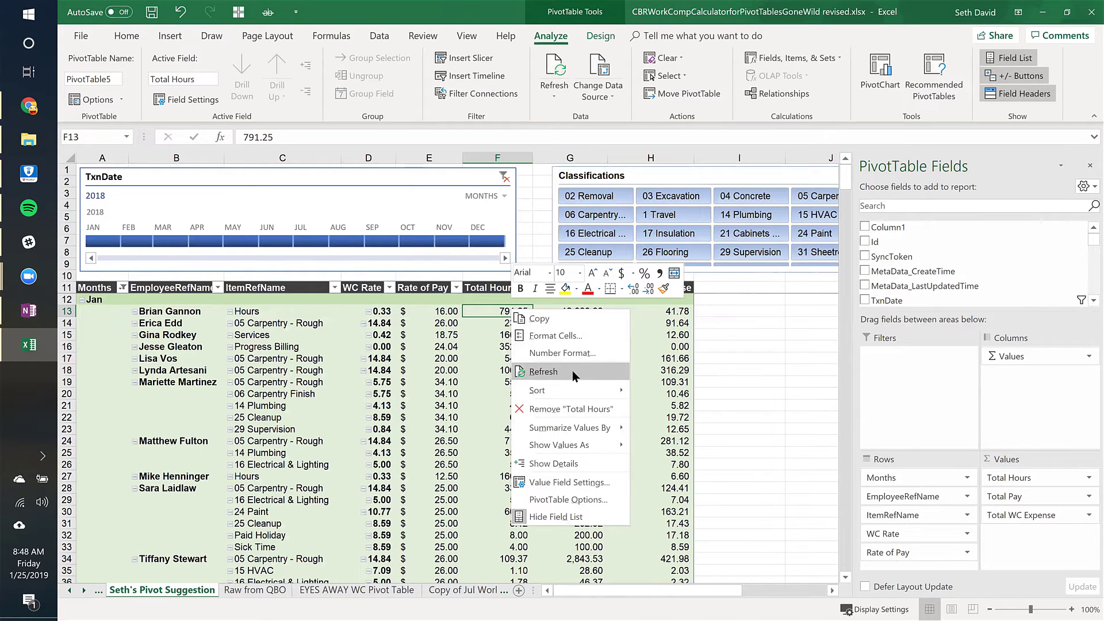
{"action": "left_click", "coordinate": [491, 310]}
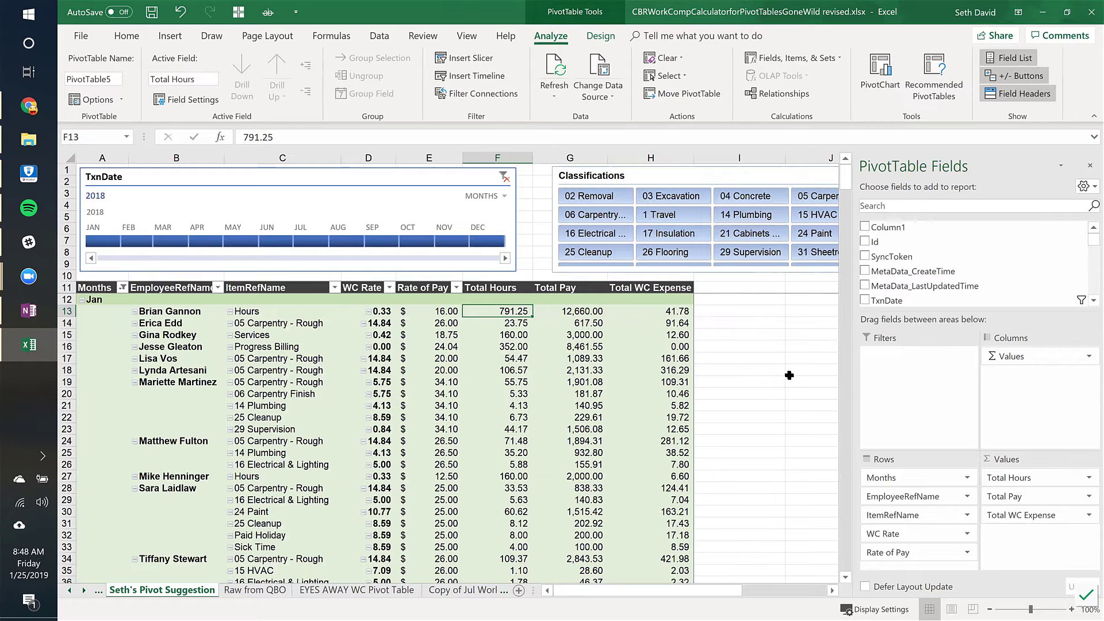
{"action": "mouse_move", "coordinate": [574, 360]}
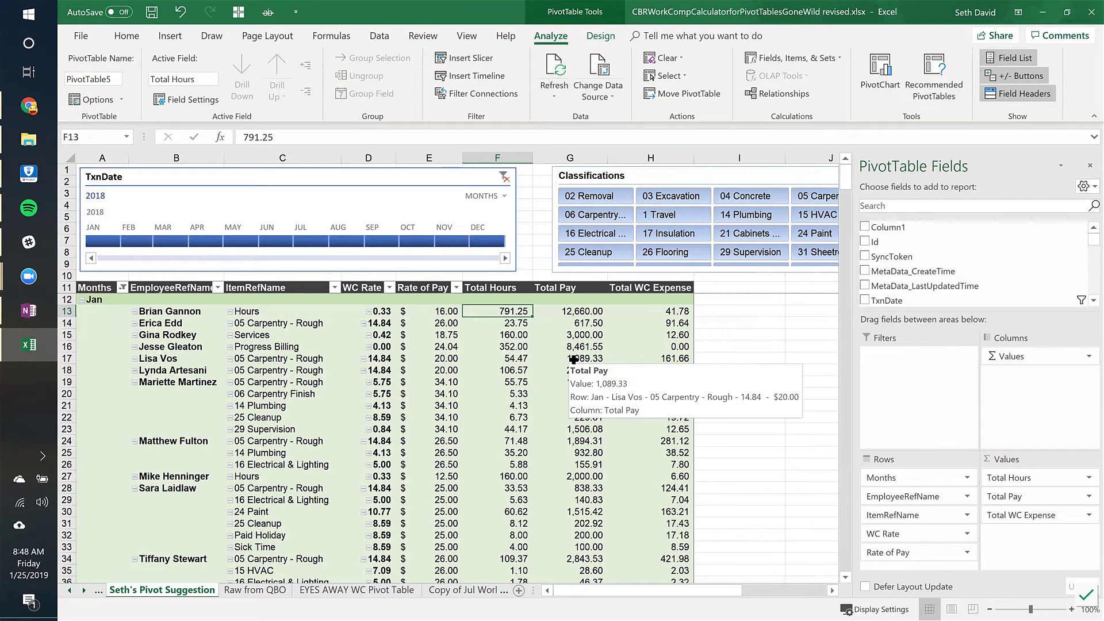
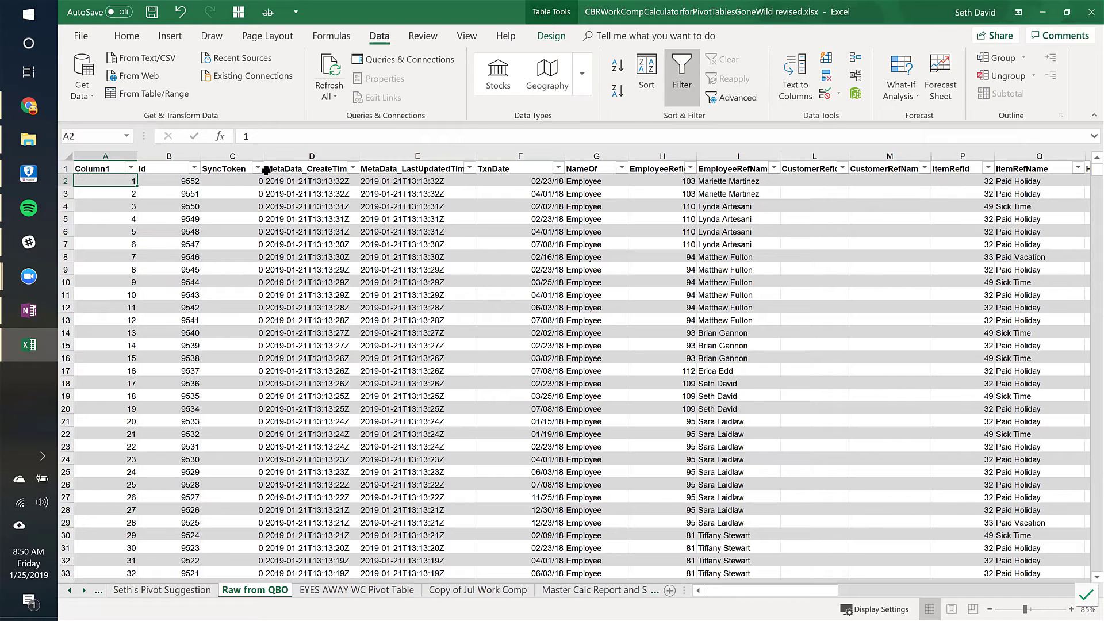
Try selecting all data in the Raw from QBO table and its first record's row, and go back to cell A2.
{"action": "left_click", "coordinate": [76, 164]}
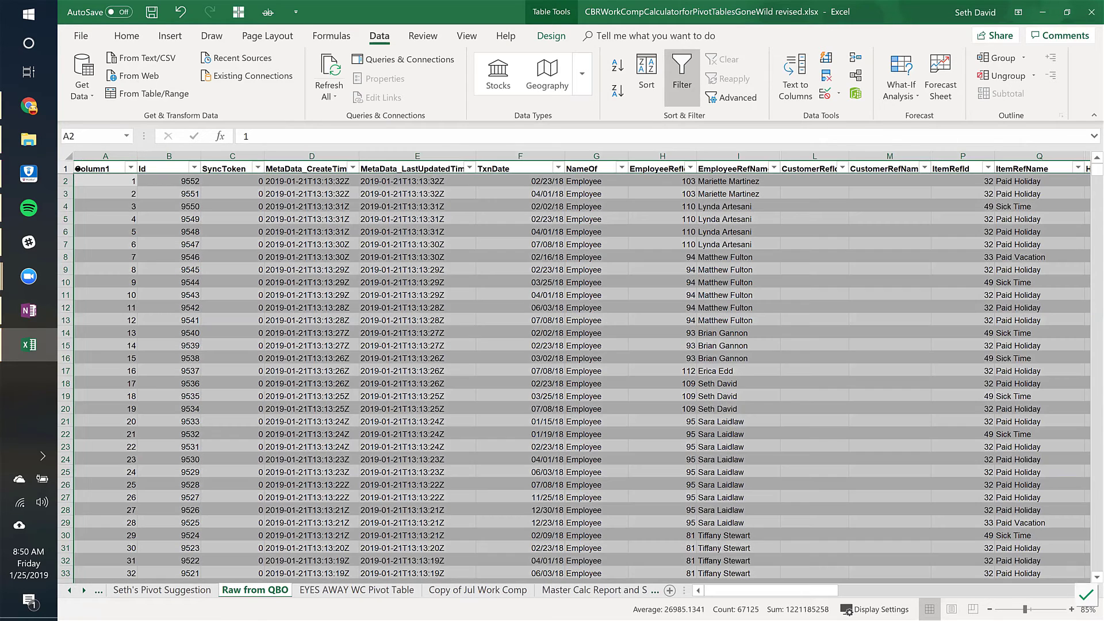
{"action": "left_click", "coordinate": [75, 169]}
{"action": "left_click", "coordinate": [82, 183]}
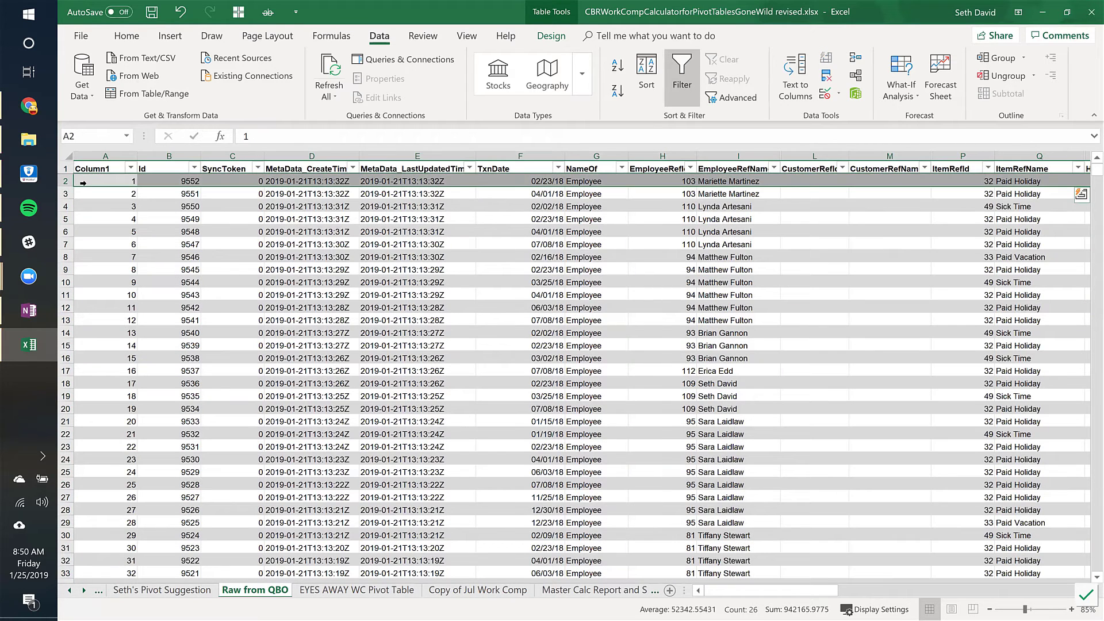
{"action": "left_click", "coordinate": [83, 182]}
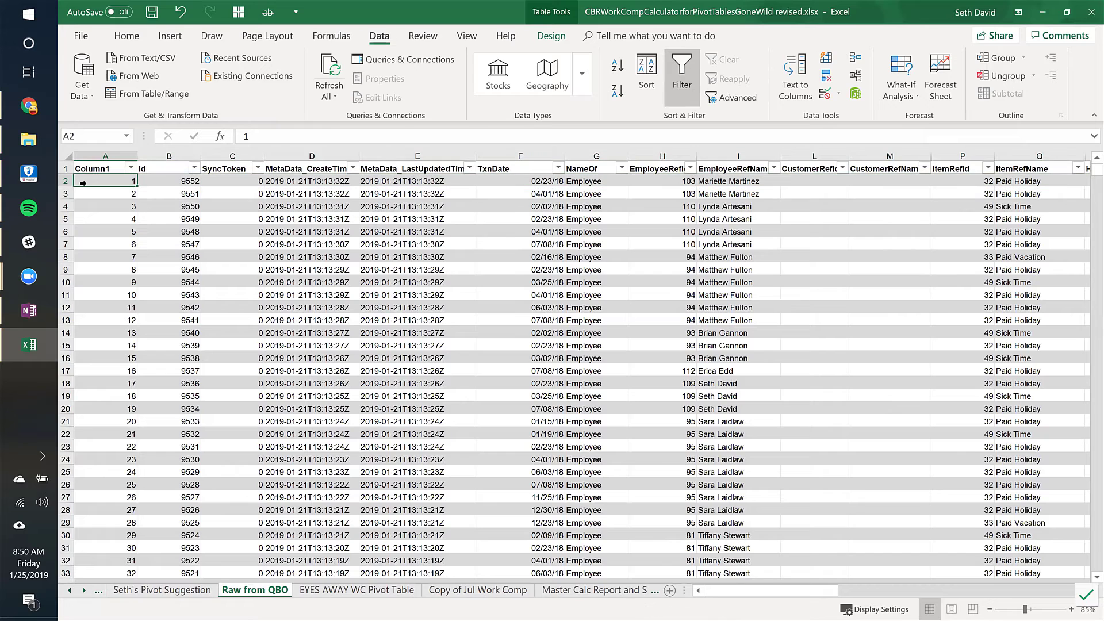
{"action": "left_click", "coordinate": [70, 157]}
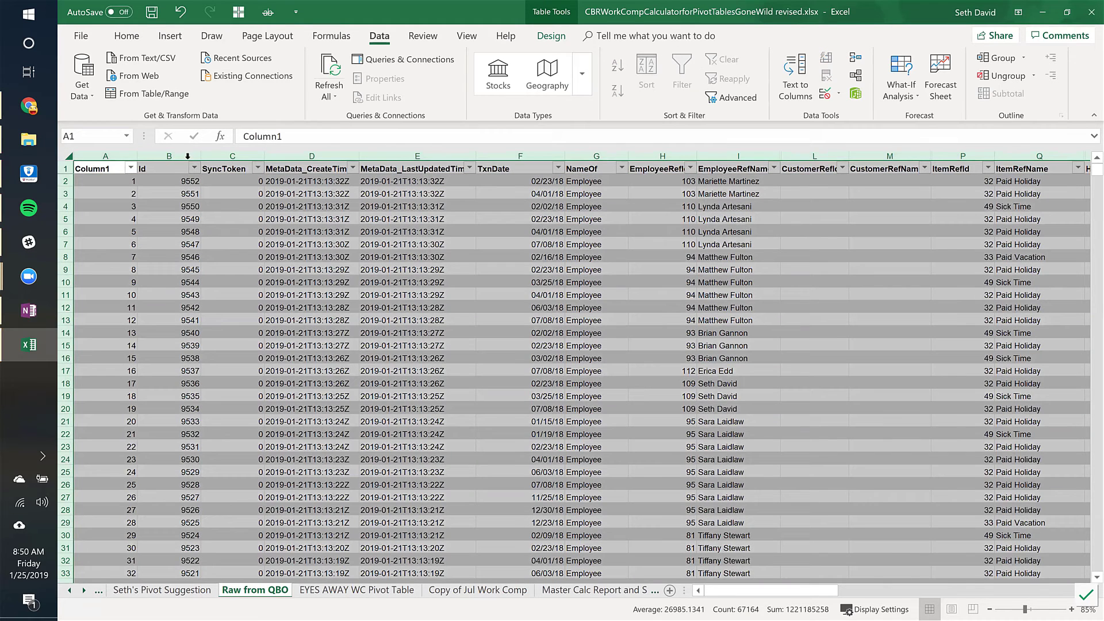
{"action": "left_click", "coordinate": [126, 37]}
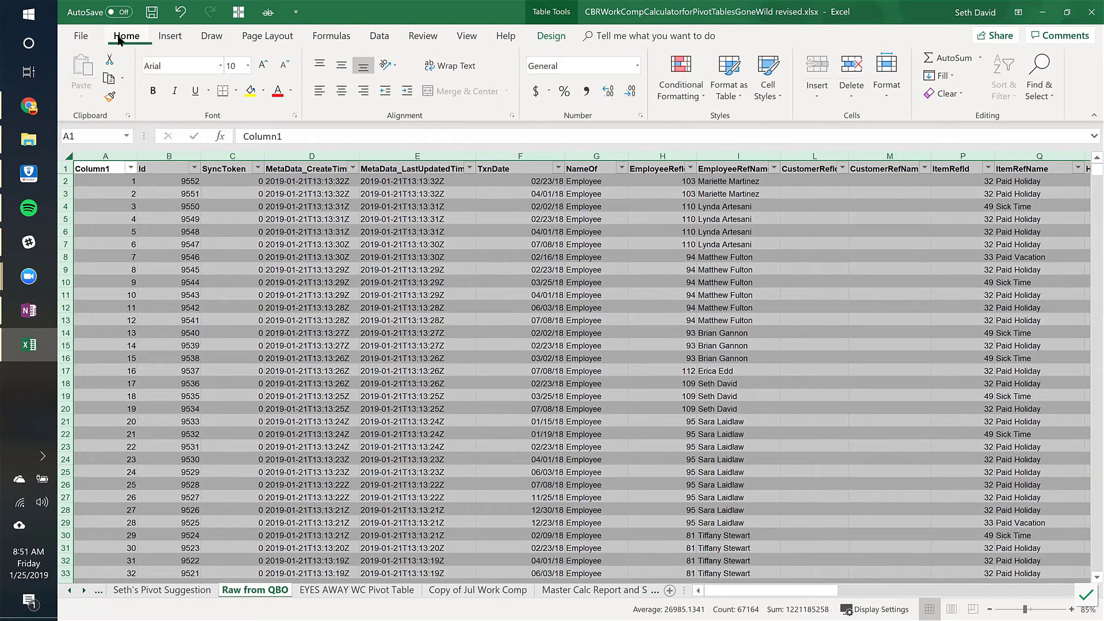
{"action": "left_click", "coordinate": [734, 95]}
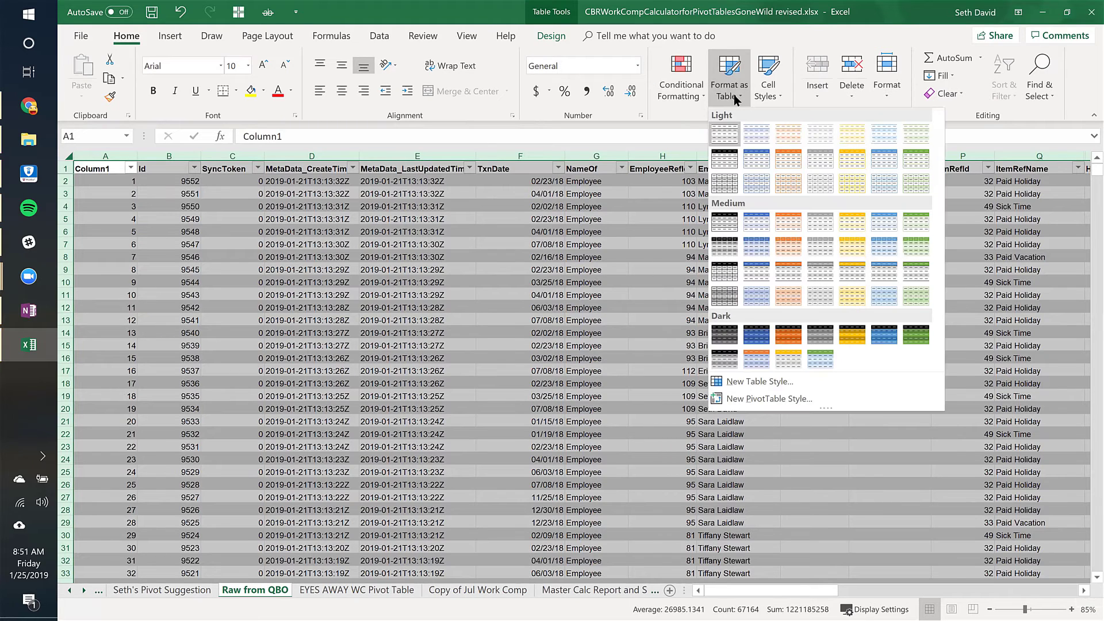
{"action": "left_click", "coordinate": [734, 94]}
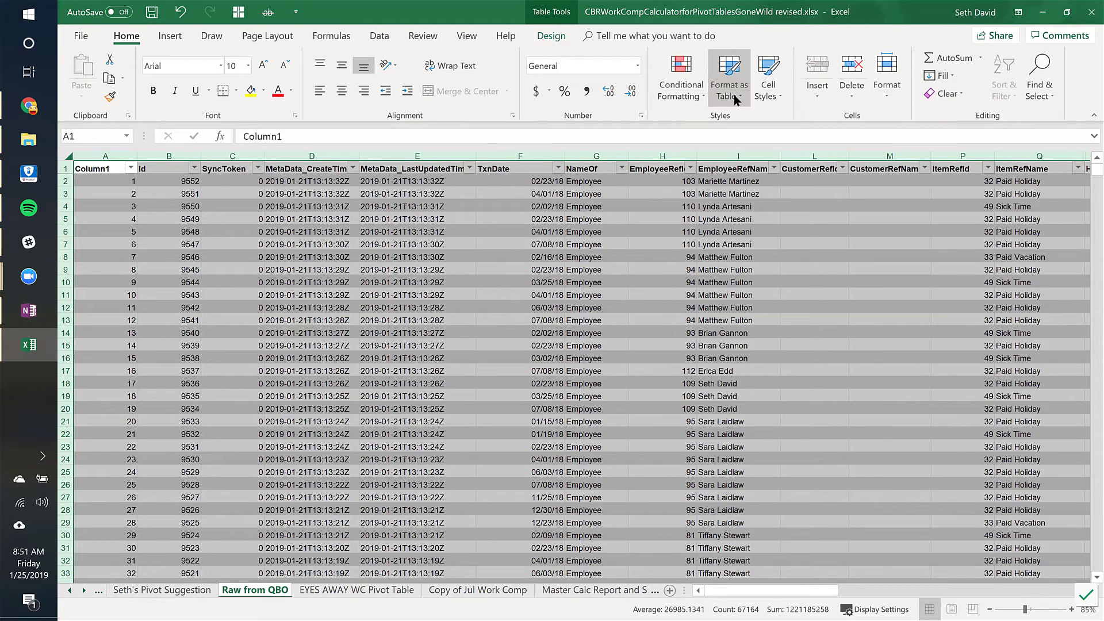
{"action": "right_click", "coordinate": [520, 183]}
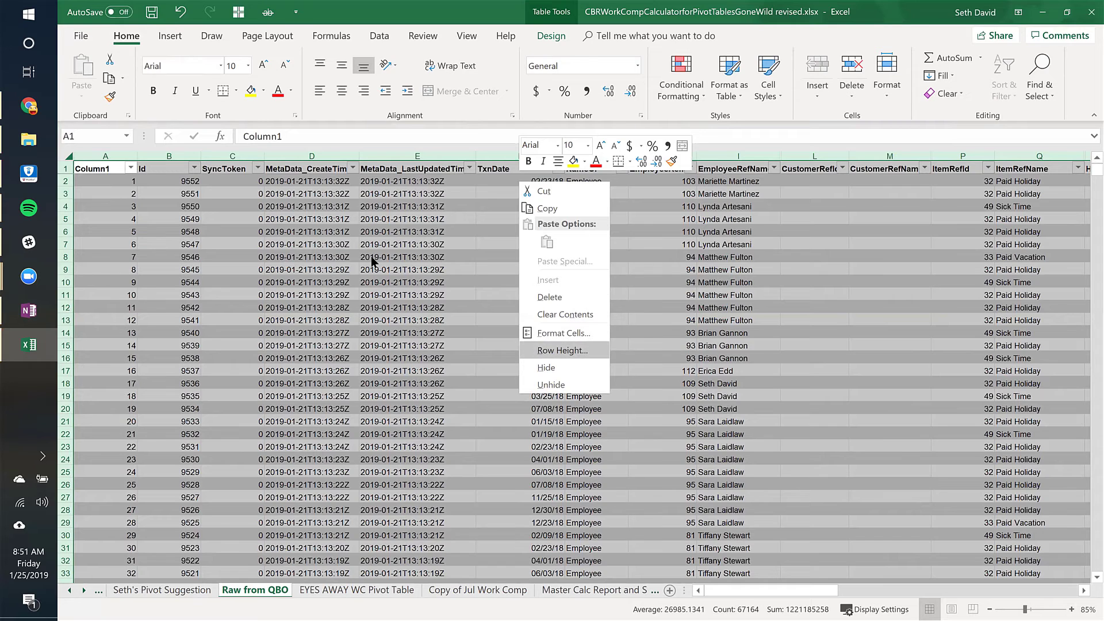
{"action": "key", "text": "Escape"}
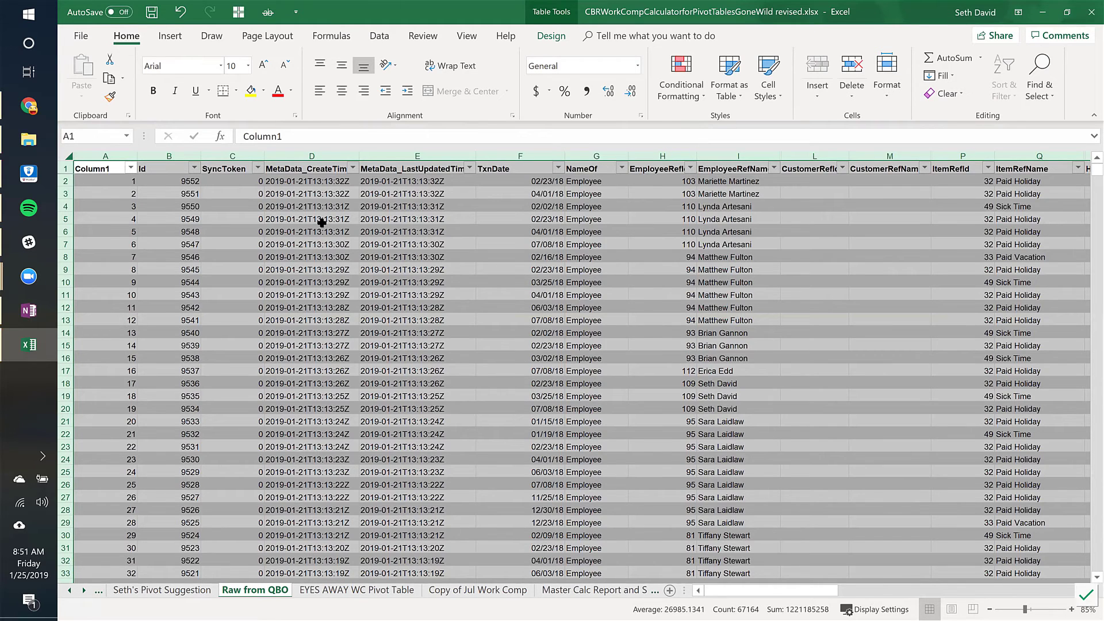
Convert the Raw from QBO table to a normal range, return to cell A2 and save the workbook.
{"action": "right_click", "coordinate": [319, 220]}
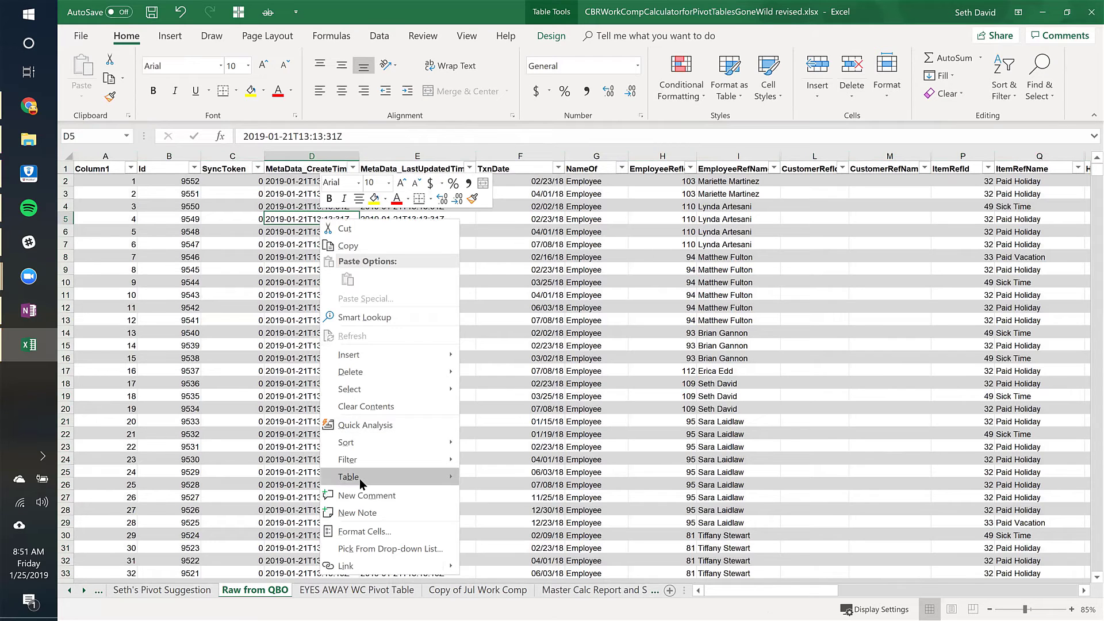
{"action": "mouse_move", "coordinate": [360, 478]}
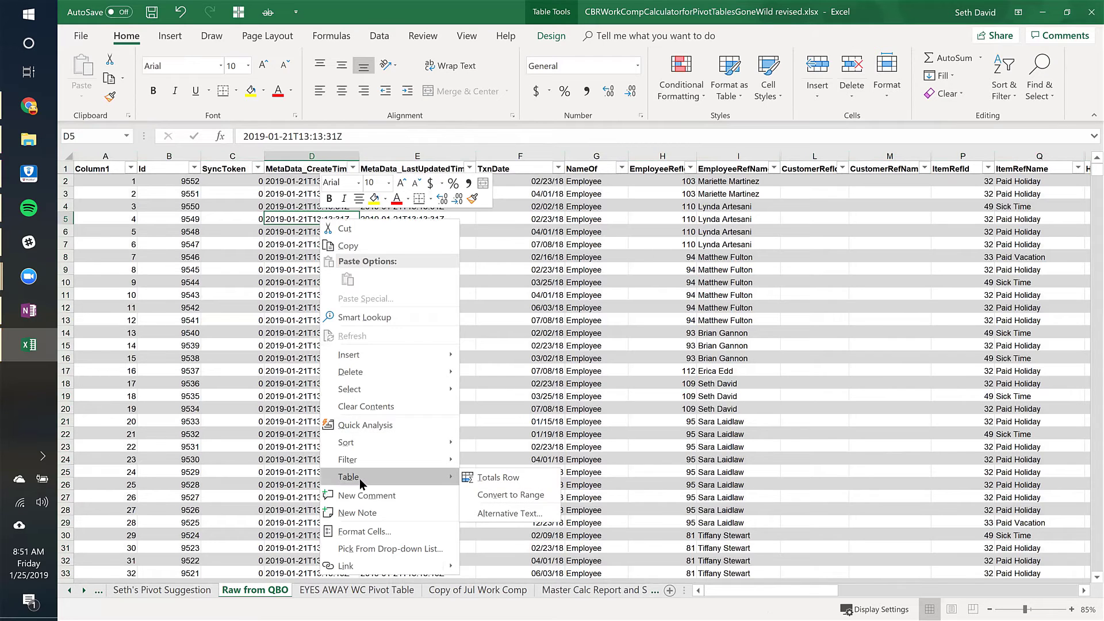
{"action": "left_click", "coordinate": [478, 491]}
{"action": "left_click", "coordinate": [552, 357]}
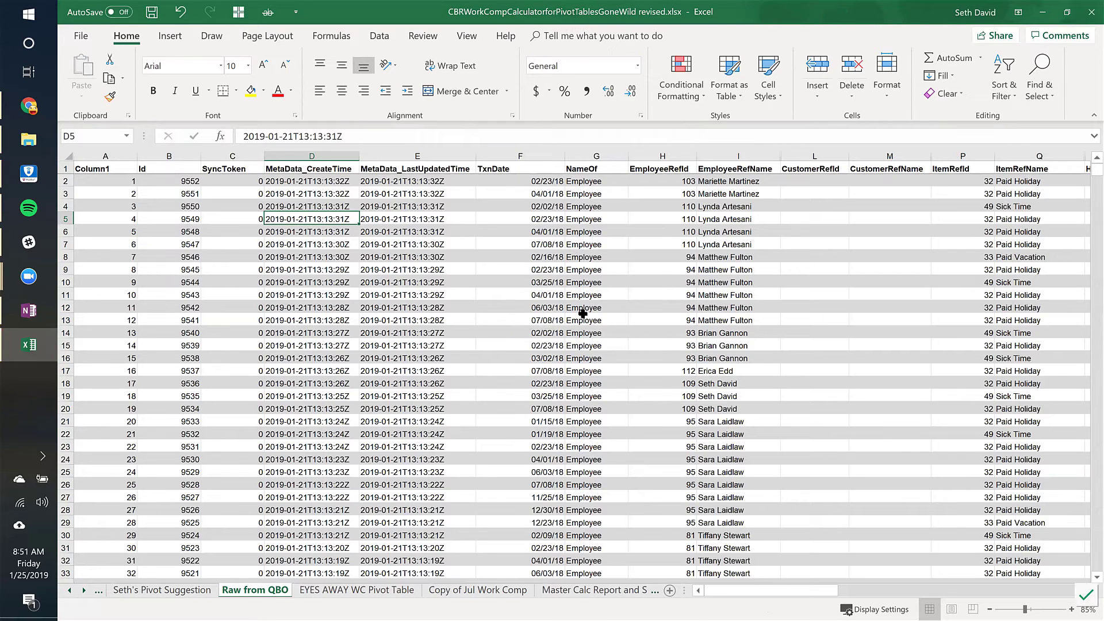
{"action": "key", "text": "ctrl+Home"}
{"action": "key", "text": "Up"}
{"action": "key", "text": "Down"}
{"action": "key", "text": "ctrl+s"}
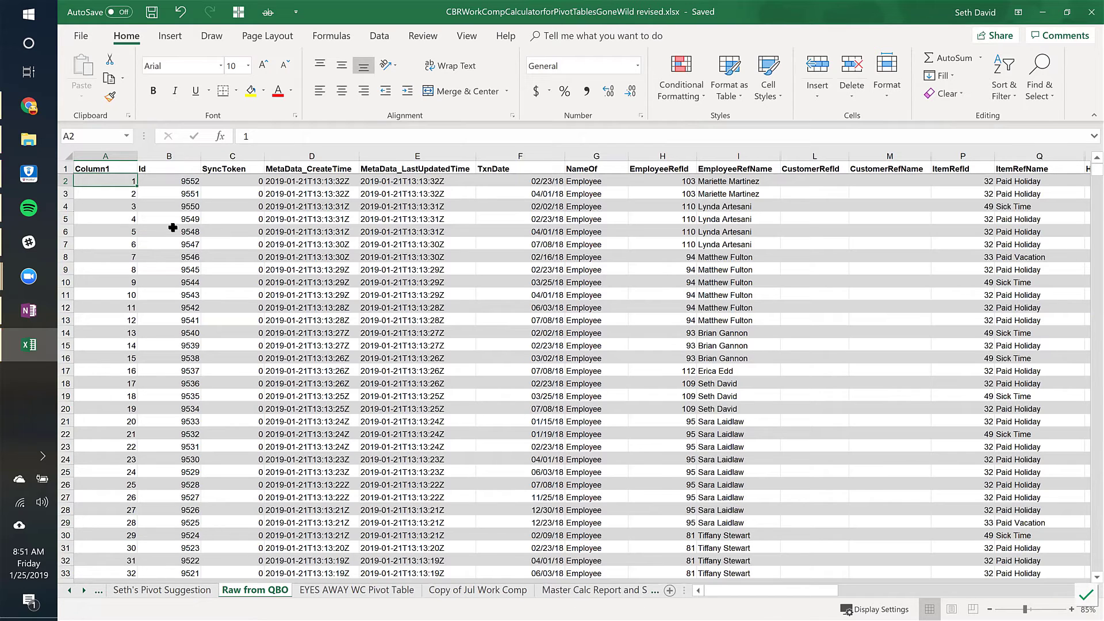
Remove the fill from all cells of the Raw from QBO sheet and set their font color to Automatic.
{"action": "left_click", "coordinate": [67, 159]}
{"action": "left_click", "coordinate": [263, 90]}
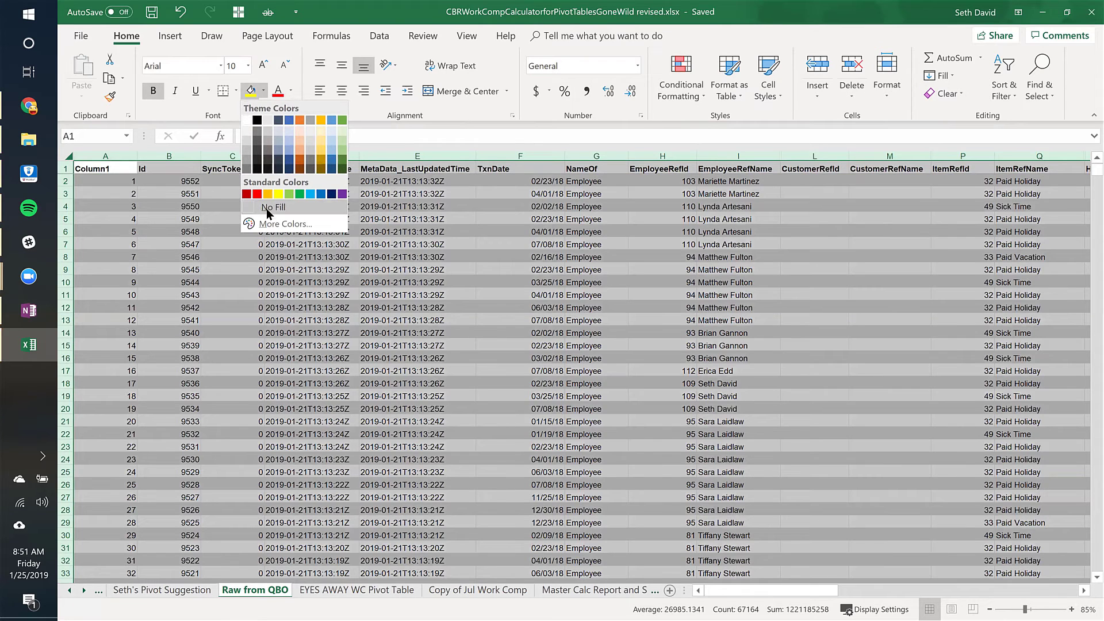
{"action": "left_click", "coordinate": [267, 208]}
{"action": "left_click", "coordinate": [291, 91]}
{"action": "left_click", "coordinate": [299, 109]}
{"action": "left_click", "coordinate": [227, 182]}
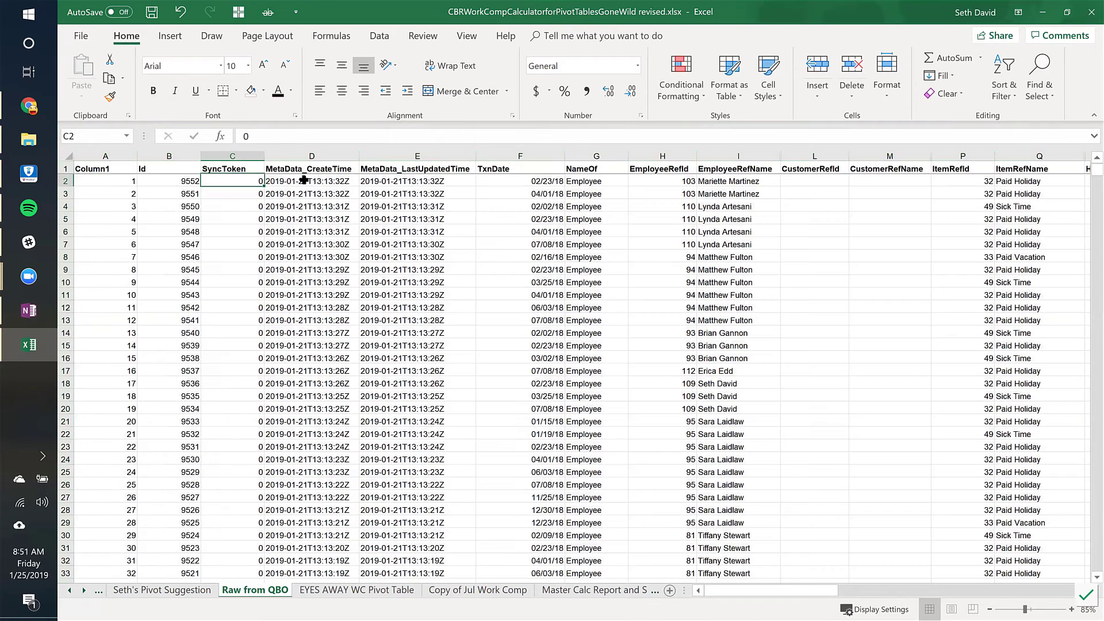
Examine how the header row of the raw data behaves when moving through the records, including the Freeze Panes options.
{"action": "left_click", "coordinate": [101, 178]}
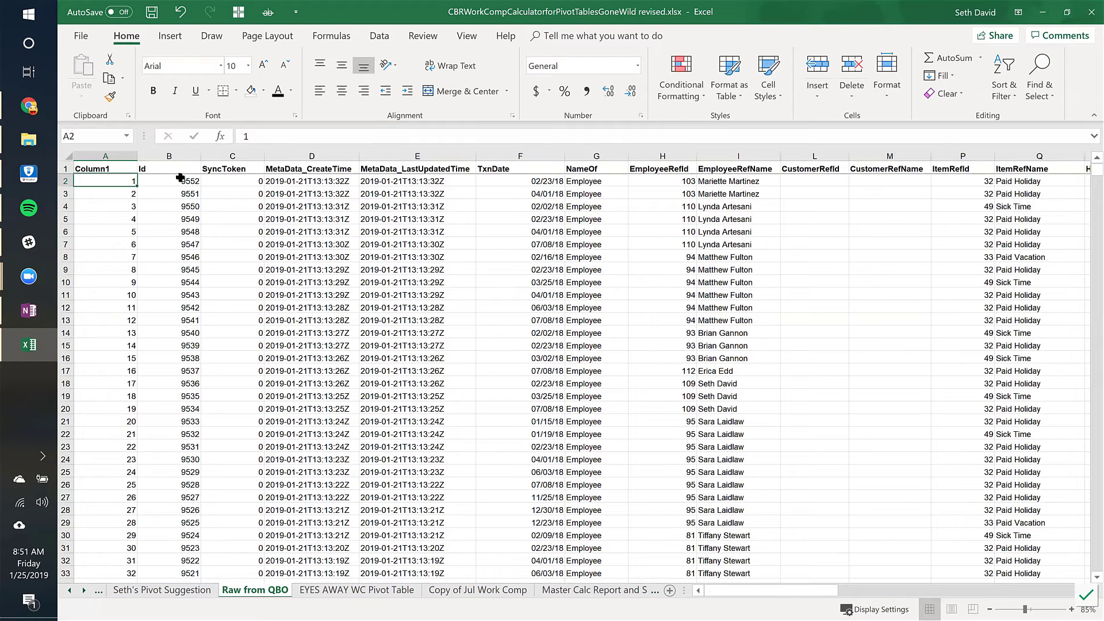
{"action": "left_click", "coordinate": [101, 168]}
{"action": "left_click", "coordinate": [92, 181]}
{"action": "scroll", "coordinate": [98, 215], "scroll_direction": "down", "scroll_amount": 2}
{"action": "scroll", "coordinate": [110, 175], "scroll_direction": "up", "scroll_amount": 2}
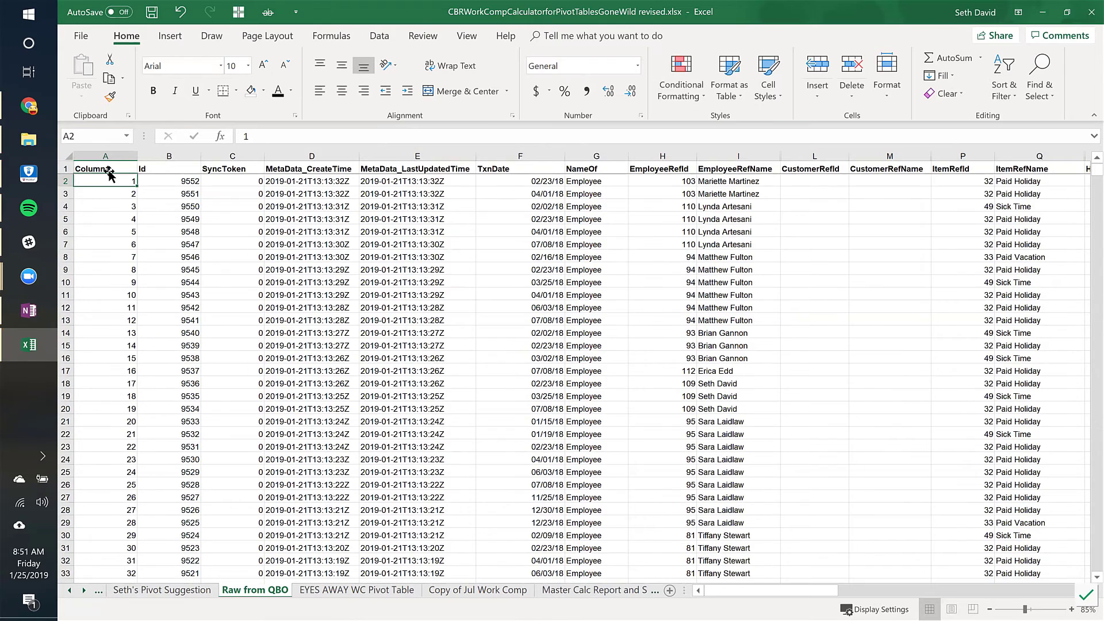
{"action": "left_click", "coordinate": [464, 37]}
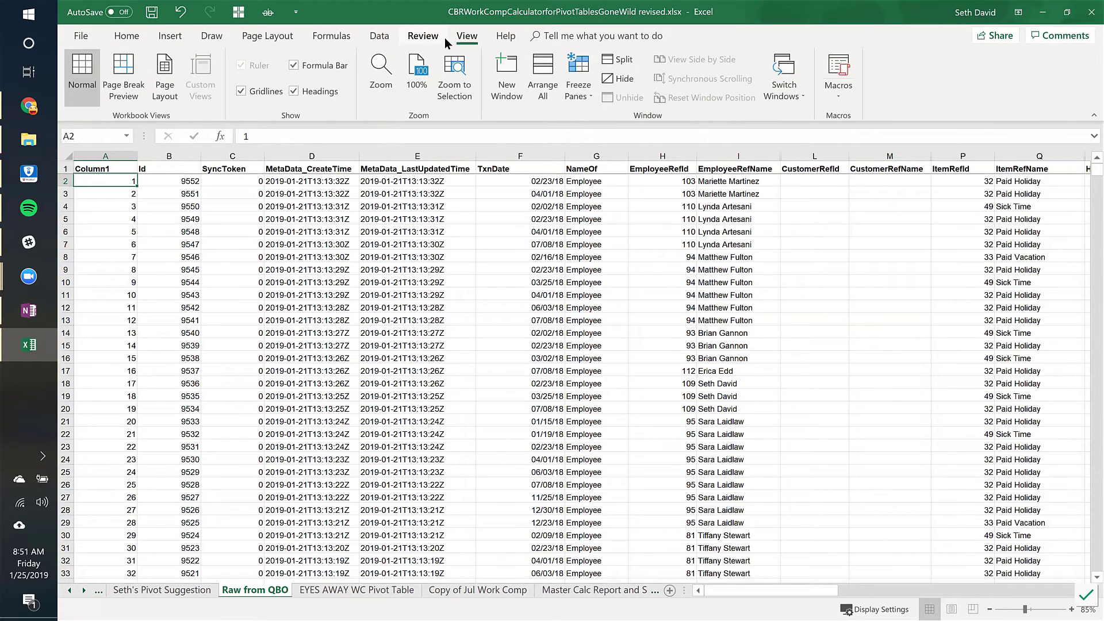
{"action": "left_click", "coordinate": [586, 95]}
{"action": "left_click", "coordinate": [630, 88]}
{"action": "left_click", "coordinate": [117, 168]}
{"action": "scroll", "coordinate": [121, 181], "scroll_direction": "down", "scroll_amount": 3}
{"action": "scroll", "coordinate": [125, 182], "scroll_direction": "up", "scroll_amount": 3}
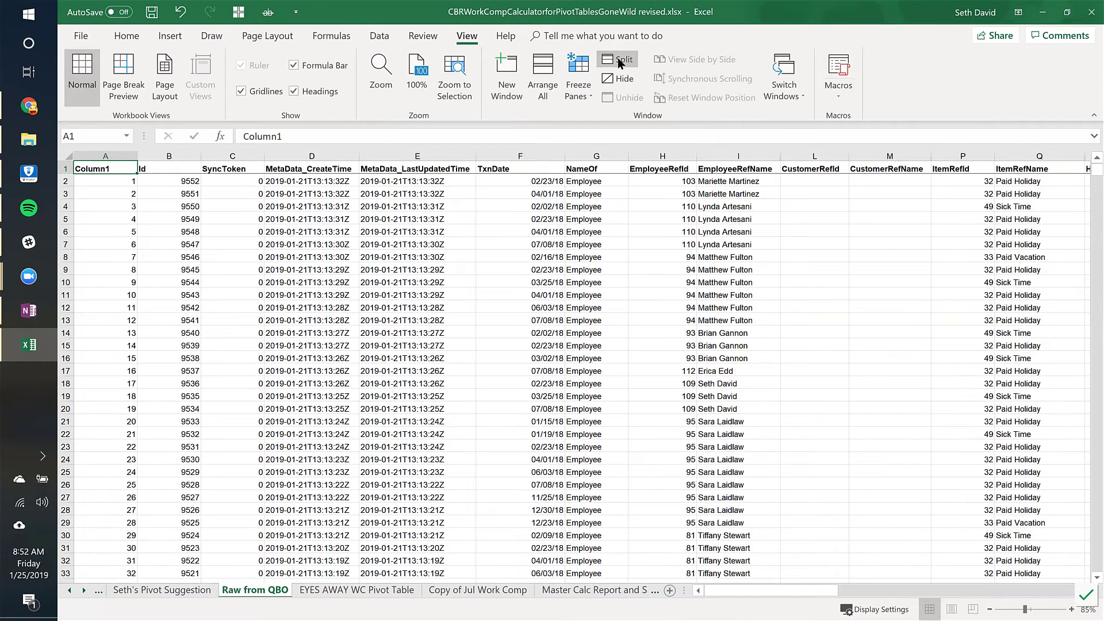
Return to the first record in cell A2 and save the workbook.
{"action": "scroll", "coordinate": [325, 294], "scroll_direction": "down", "scroll_amount": 1}
{"action": "scroll", "coordinate": [325, 294], "scroll_direction": "up", "scroll_amount": 1}
{"action": "scroll", "coordinate": [325, 292], "scroll_direction": "down", "scroll_amount": 2}
{"action": "scroll", "coordinate": [325, 291], "scroll_direction": "up", "scroll_amount": 2}
{"action": "left_click", "coordinate": [114, 182]}
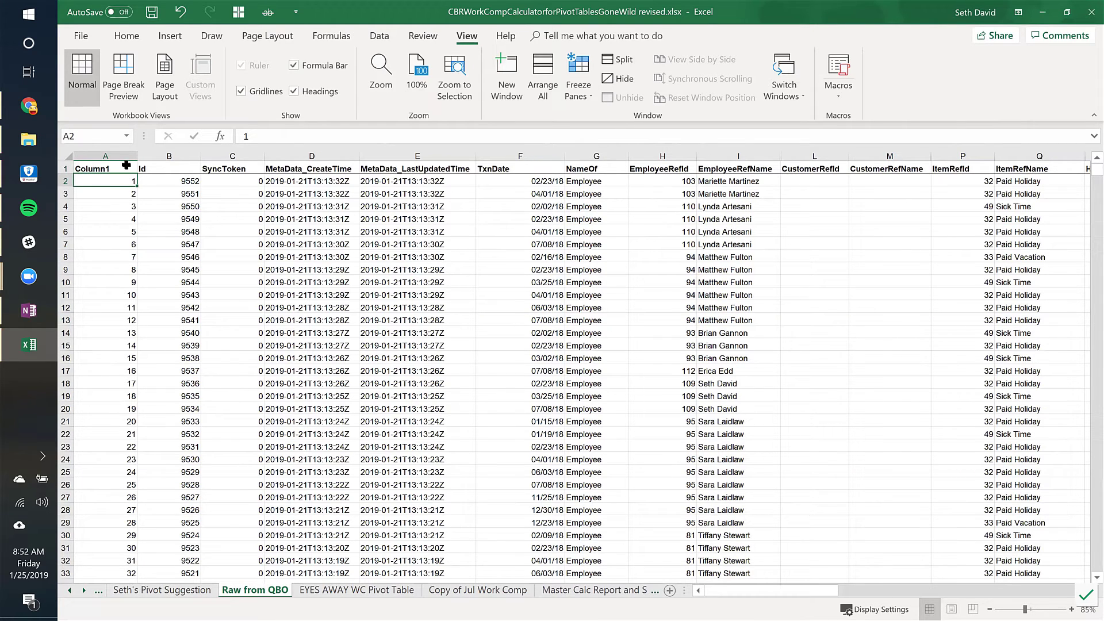
{"action": "left_click", "coordinate": [151, 12]}
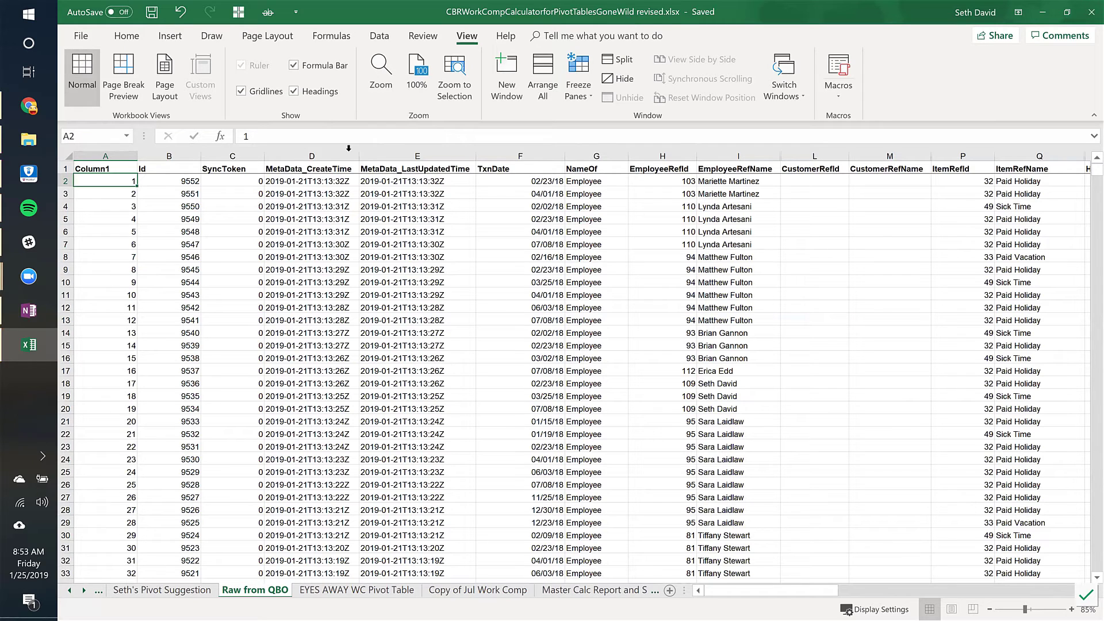
Examine the raw data from its first record down to the last row of column A, and return to A2.
{"action": "left_click", "coordinate": [265, 207]}
{"action": "left_click", "coordinate": [104, 176]}
{"action": "left_click", "coordinate": [98, 169]}
{"action": "left_click", "coordinate": [92, 182]}
{"action": "scroll", "coordinate": [217, 356], "scroll_direction": "down", "scroll_amount": 7}
{"action": "scroll", "coordinate": [227, 371], "scroll_direction": "down", "scroll_amount": 5}
{"action": "scroll", "coordinate": [242, 385], "scroll_direction": "up", "scroll_amount": 12}
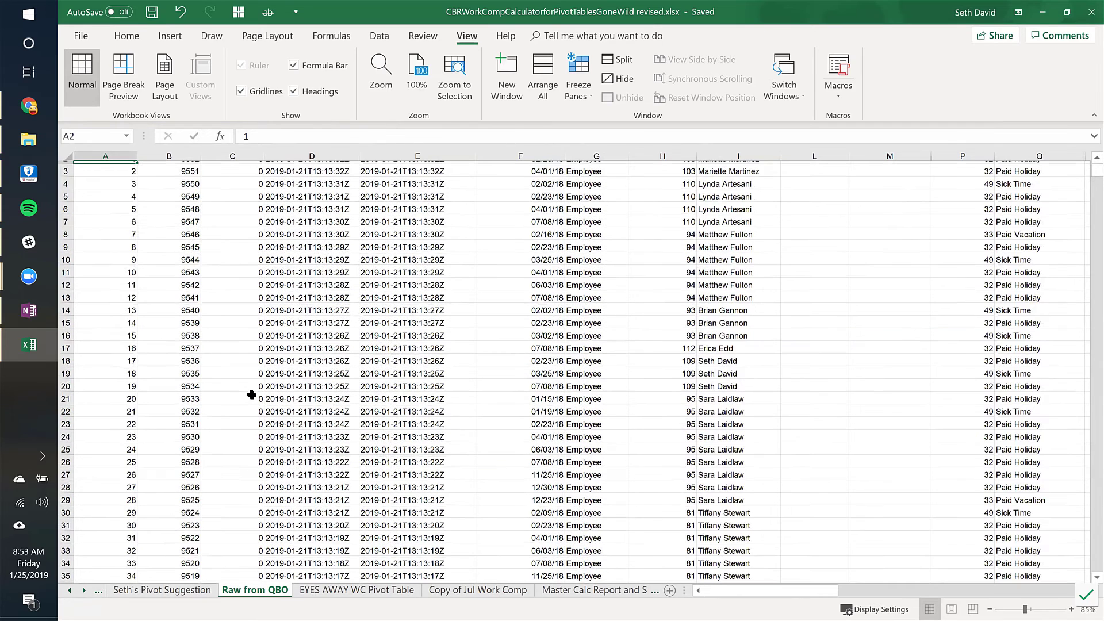
{"action": "left_click", "coordinate": [100, 169]}
{"action": "left_click", "coordinate": [134, 183]}
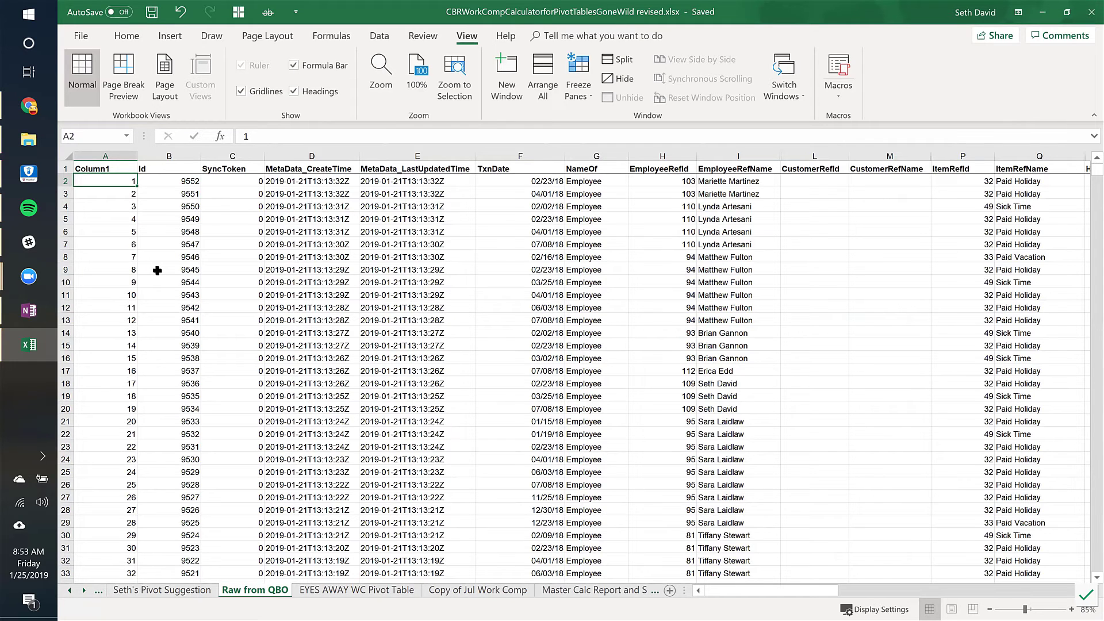
{"action": "key", "text": "ctrl+Down"}
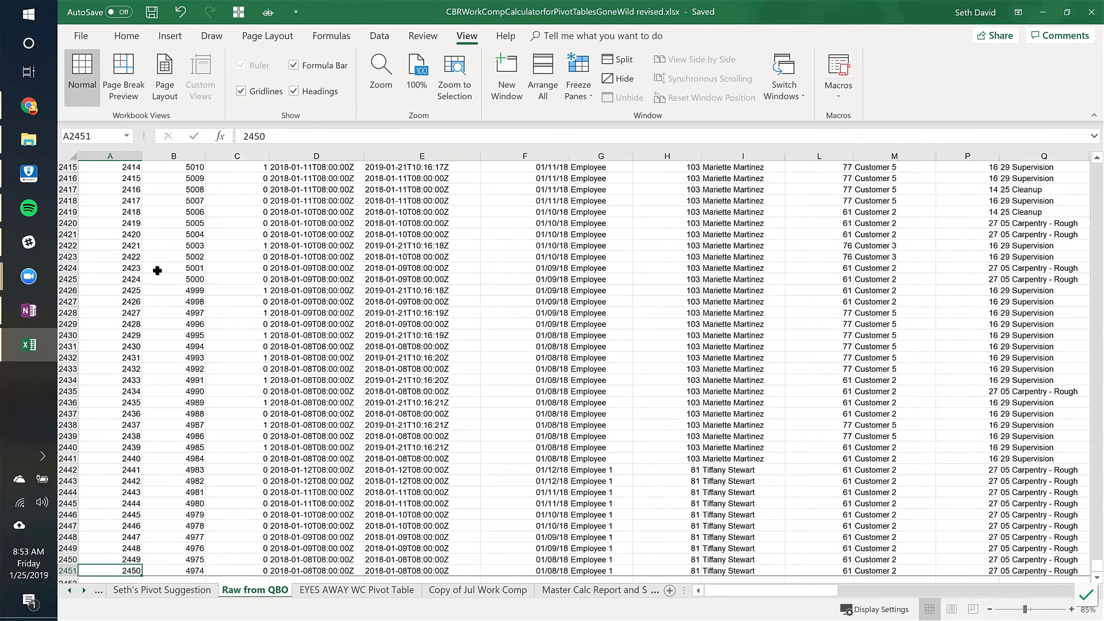
{"action": "key", "text": "ctrl+Up"}
{"action": "key", "text": "Down"}
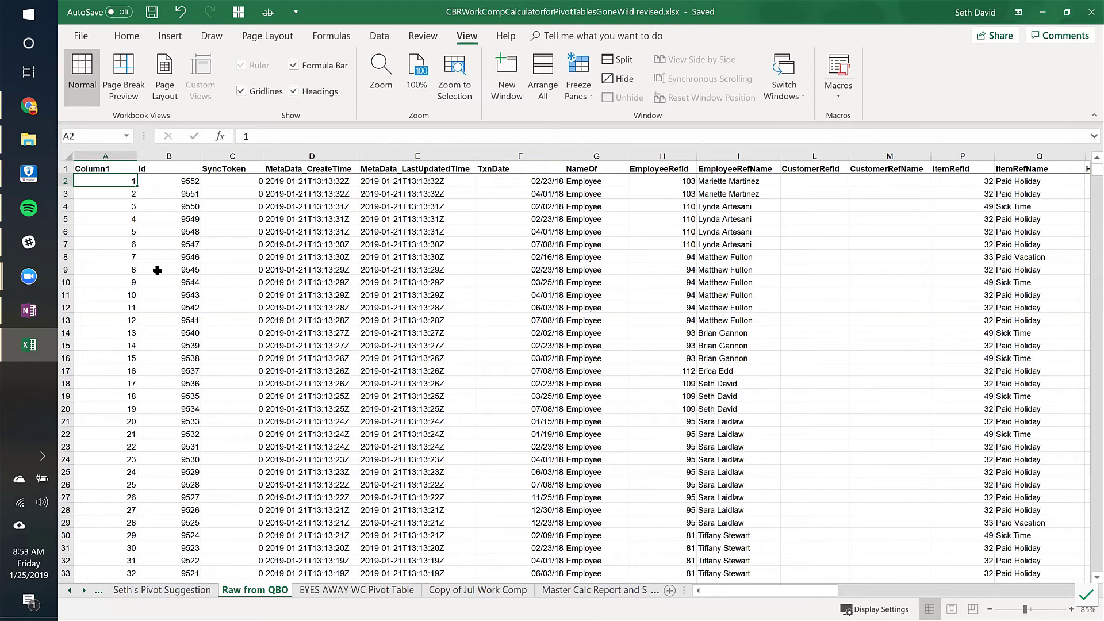
{"action": "key", "text": "Right"}
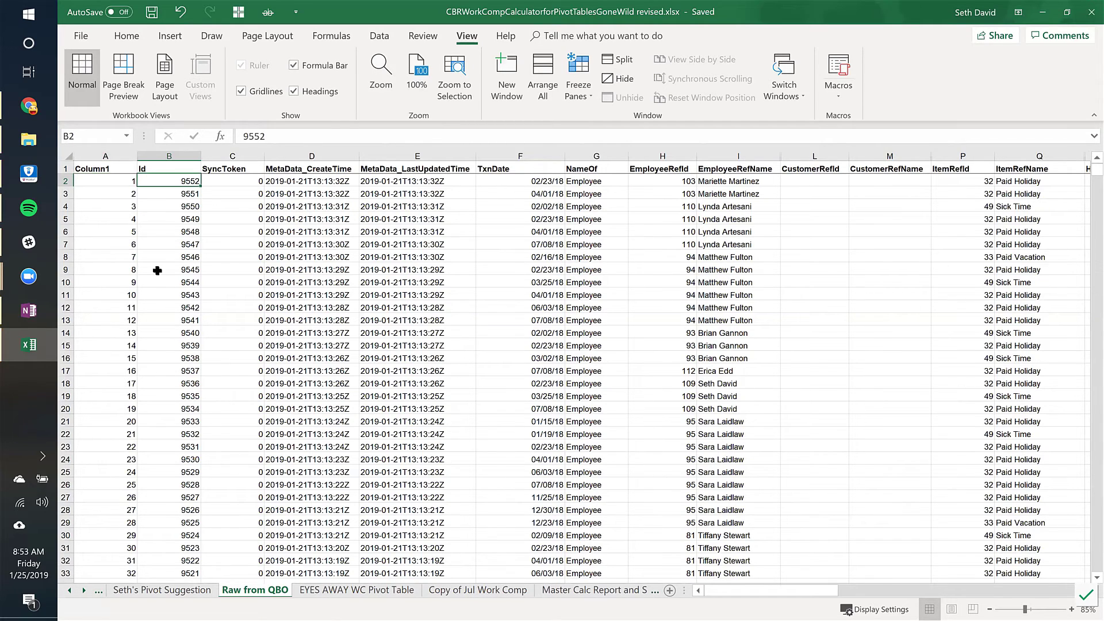
{"action": "key", "text": "Left"}
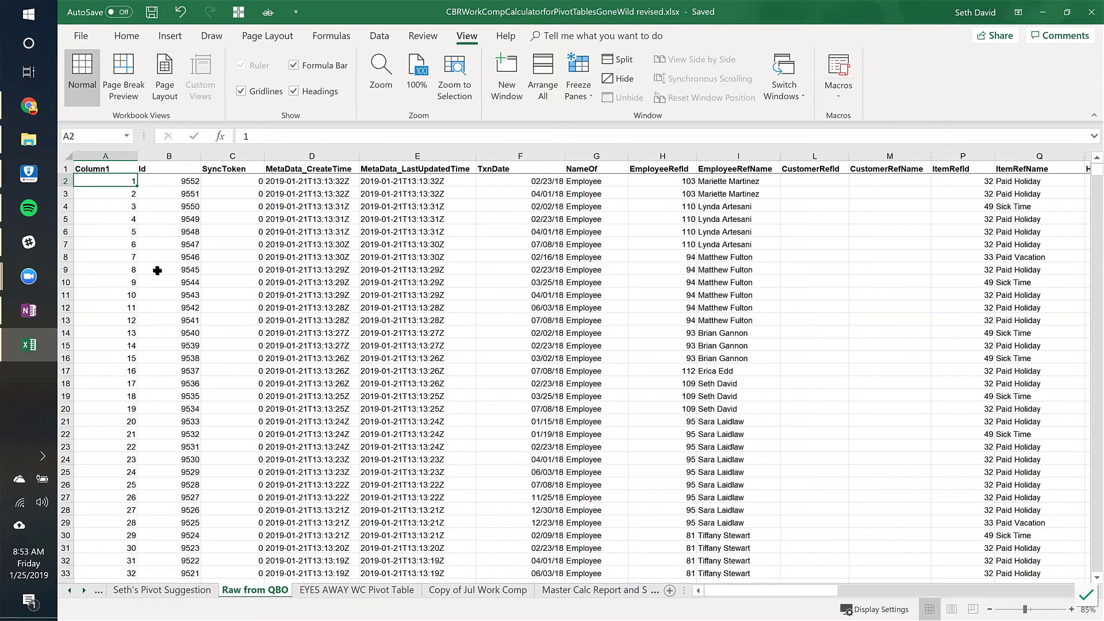
{"action": "key", "text": "Right"}
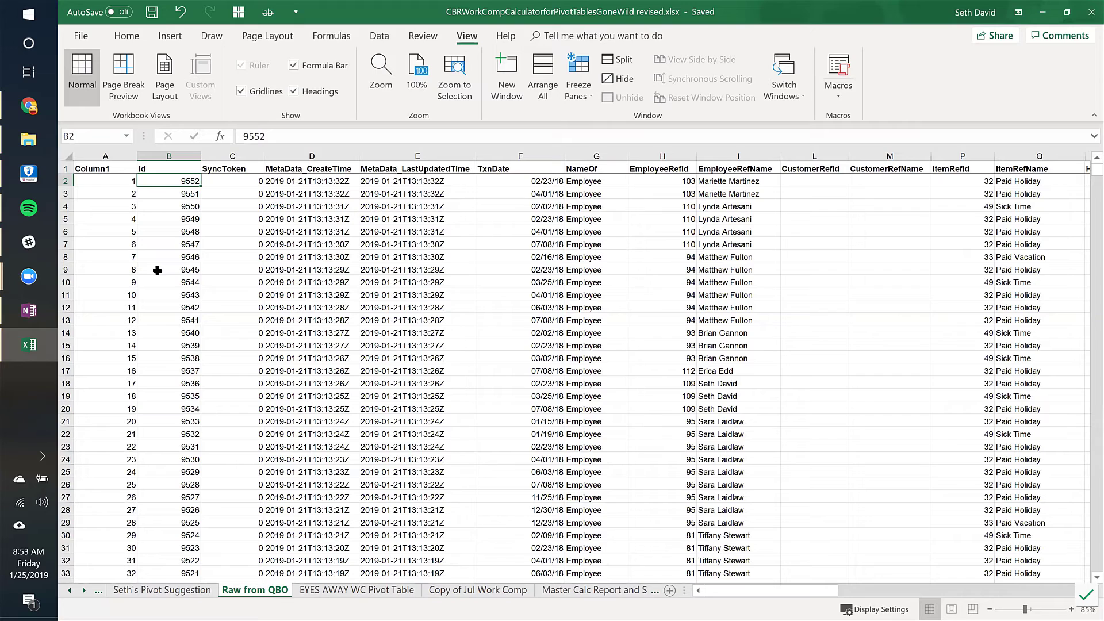
{"action": "key", "text": "Left"}
{"action": "key", "text": "Right"}
{"action": "key", "text": "Left"}
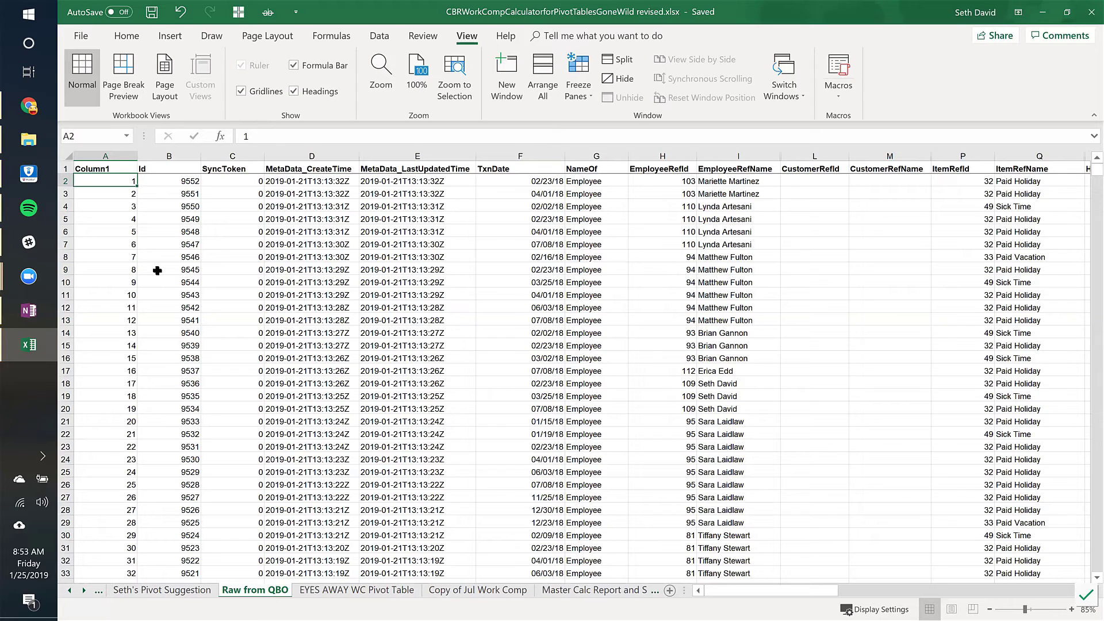
{"action": "key", "text": "Down"}
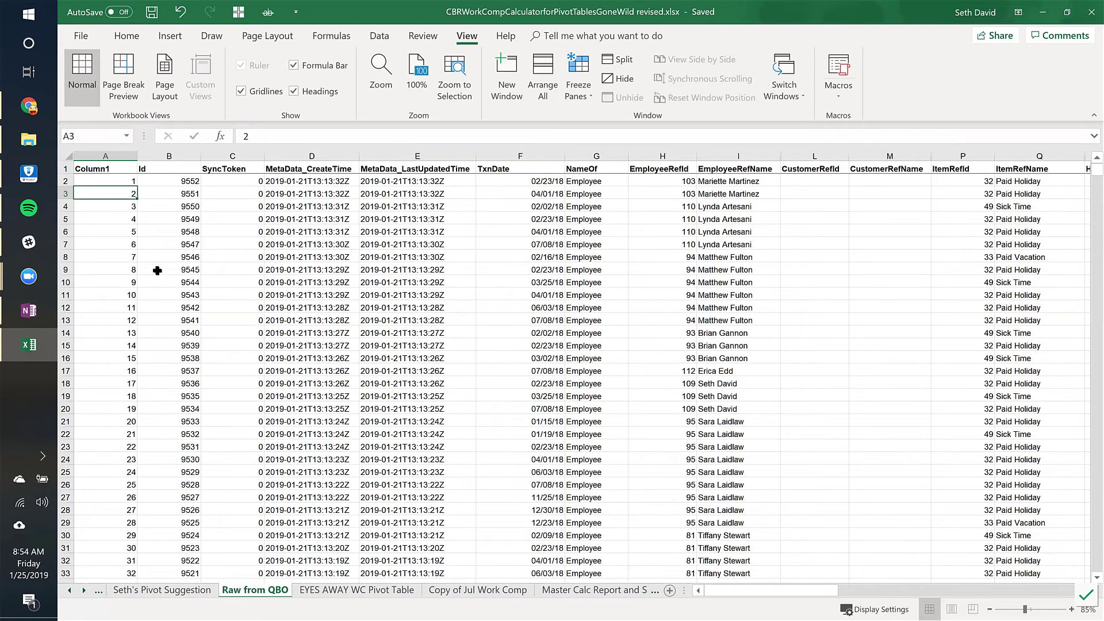
{"action": "key", "text": "Up"}
{"action": "key", "text": "Up"}
{"action": "key", "text": "Down"}
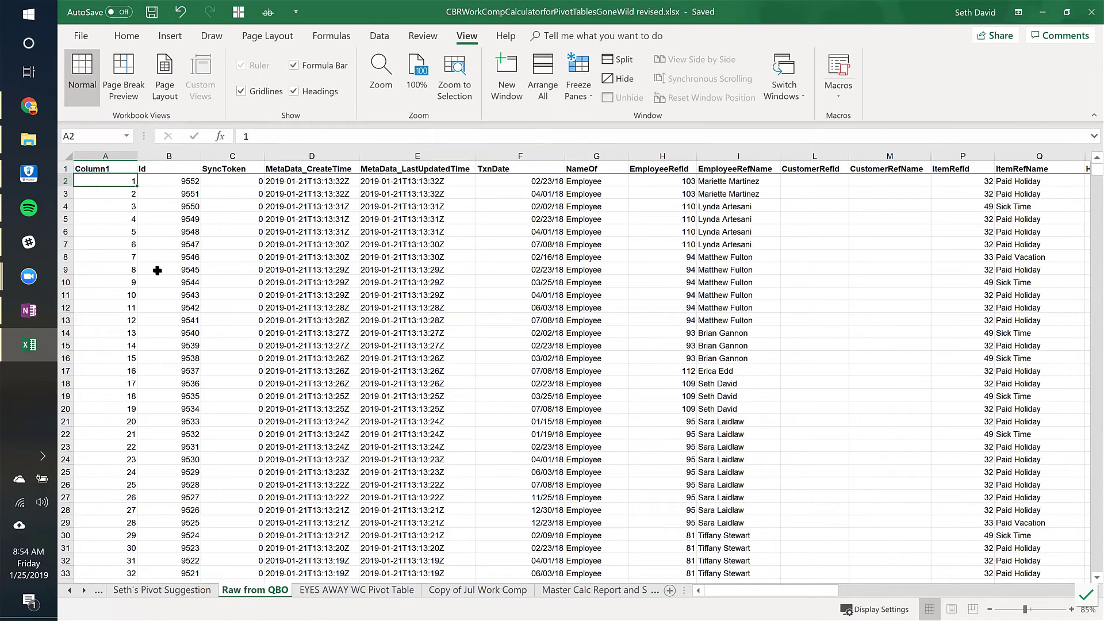
Rename the Column1 header in A1 to Key and save the workbook.
{"action": "key", "text": "Up"}
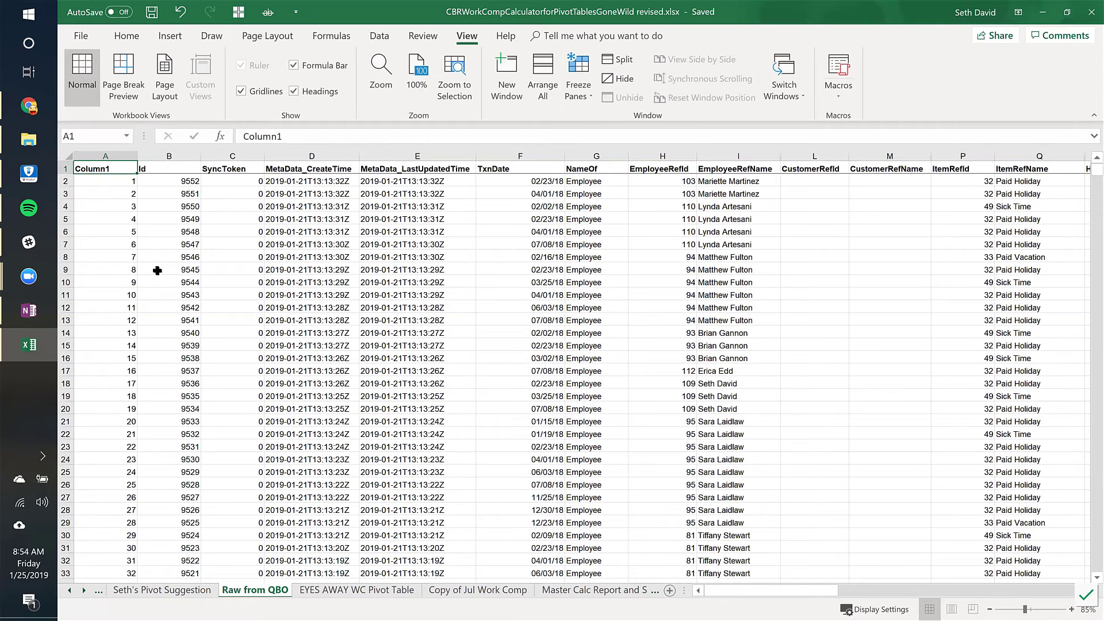
{"action": "type", "text": "Key"}
{"action": "key", "text": "Return"}
{"action": "key", "text": "Up"}
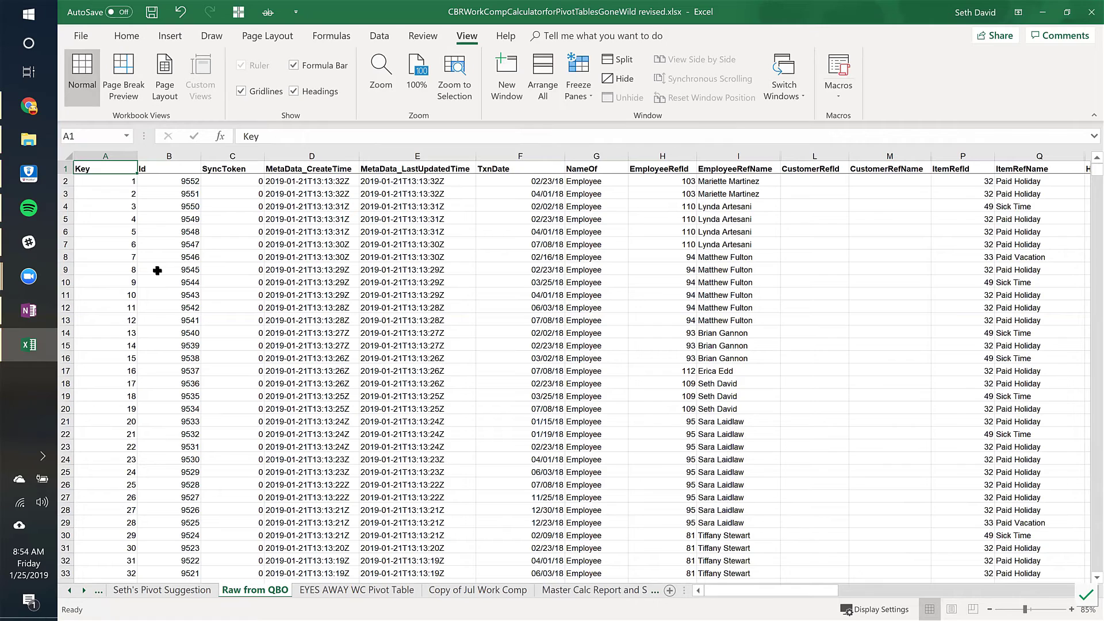
{"action": "key", "text": "ctrl+s"}
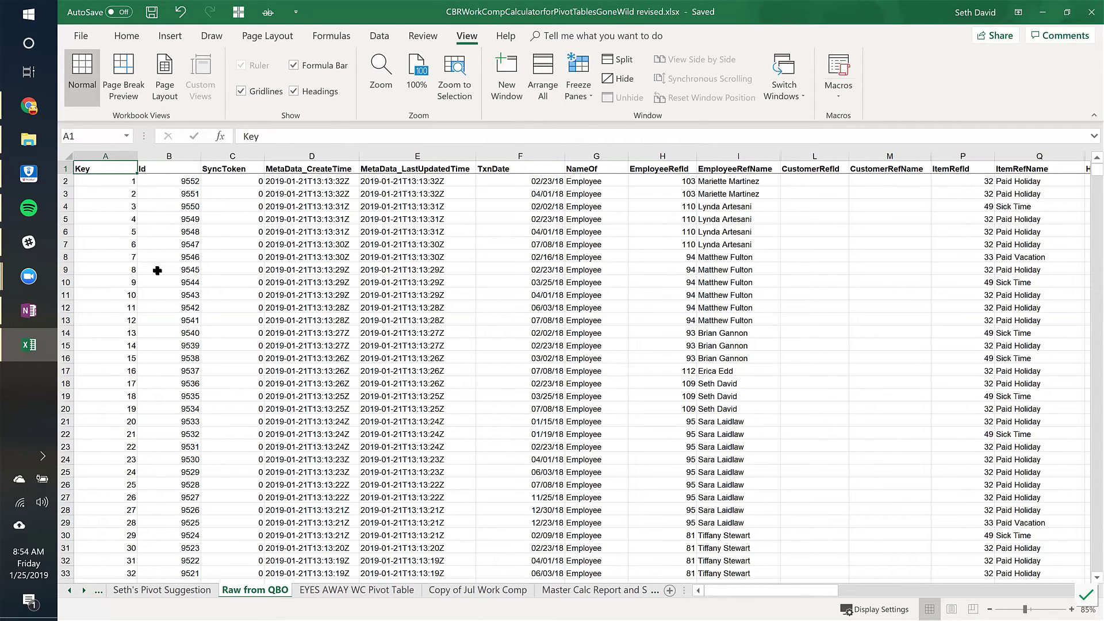
Check the extent of the raw data across the header row to its last column and down the Key column to its last record.
{"action": "key", "text": "Down"}
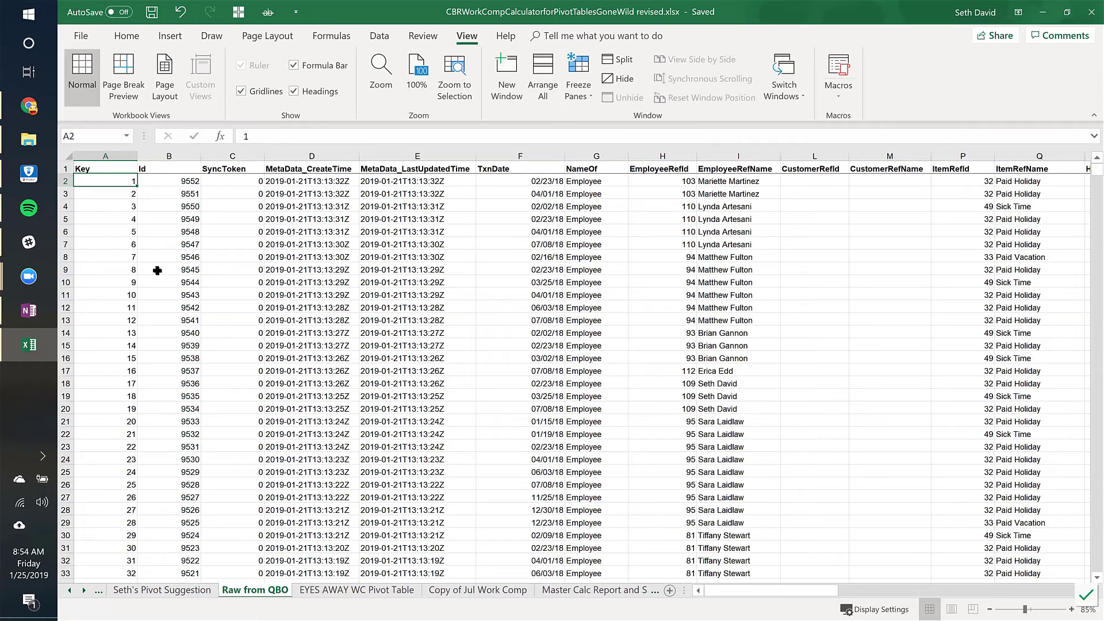
{"action": "key", "text": "Up"}
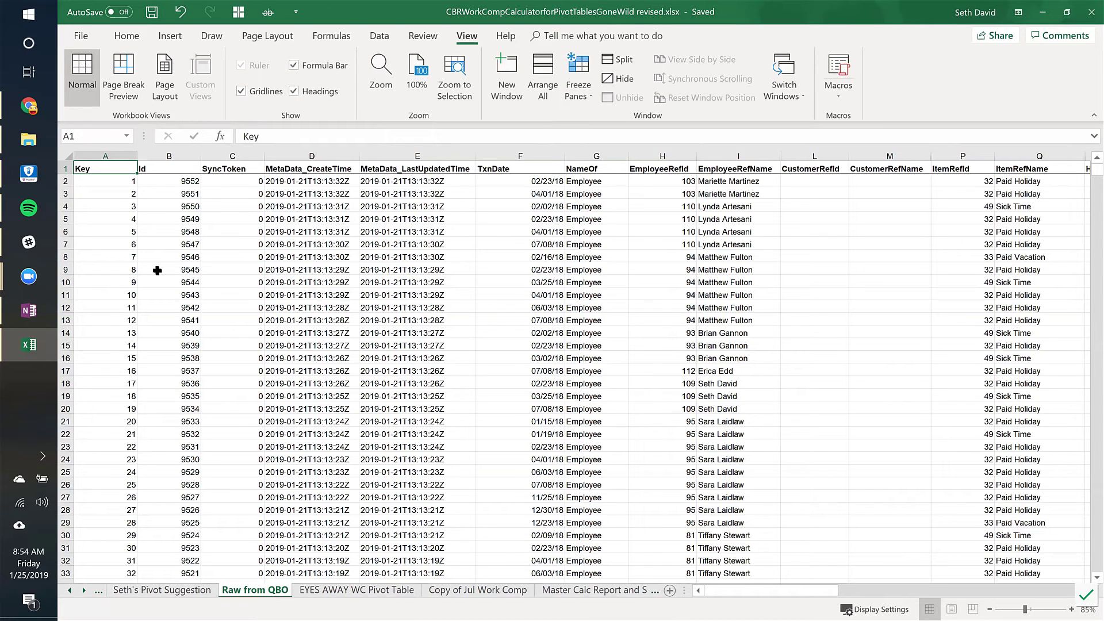
{"action": "key", "text": "ctrl+Right"}
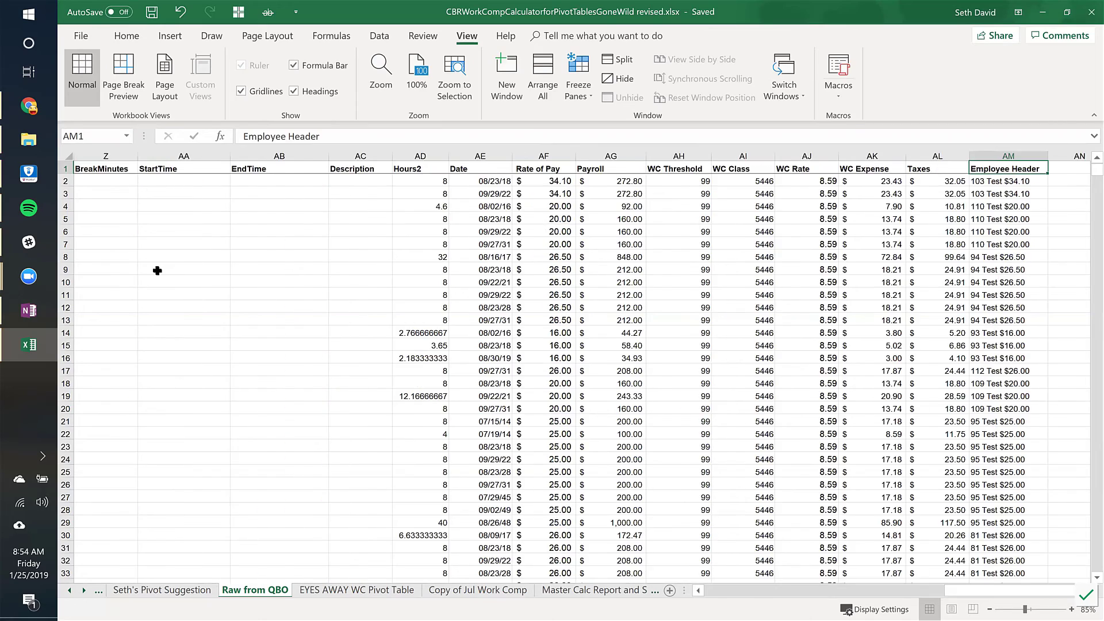
{"action": "key", "text": "ctrl+Left"}
{"action": "key", "text": "ctrl+Down"}
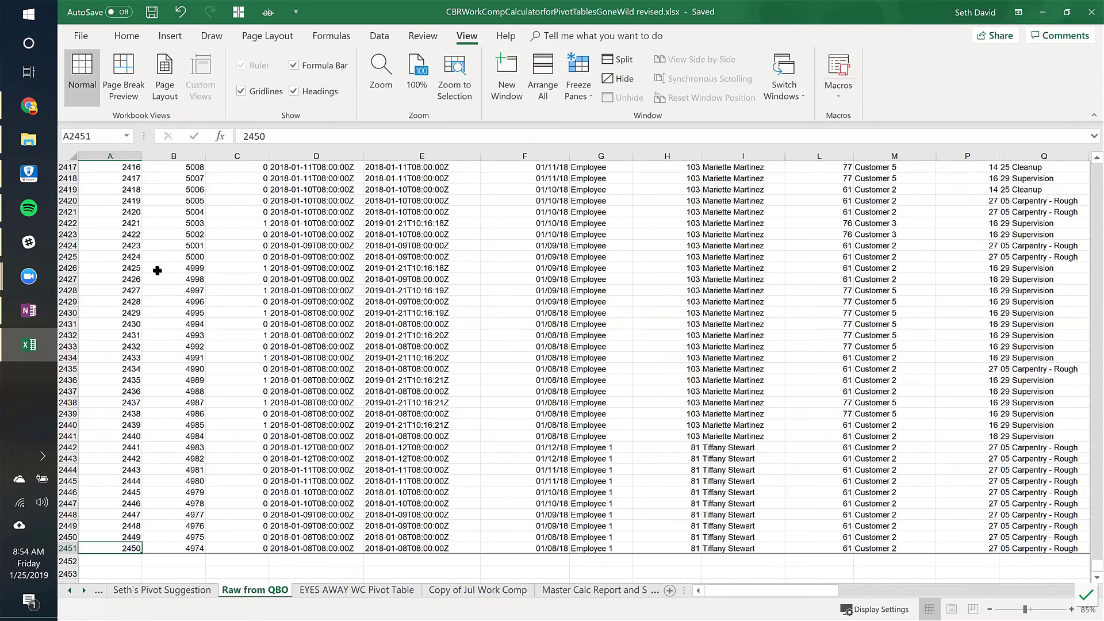
Return to the header row and check the column headings from A1 across to column E.
{"action": "key", "text": "ctrl+Up"}
{"action": "key", "text": "Down"}
{"action": "key", "text": "Up"}
{"action": "key", "text": "Right"}
{"action": "key", "text": "Right"}
{"action": "key", "text": "Right"}
{"action": "key", "text": "Right"}
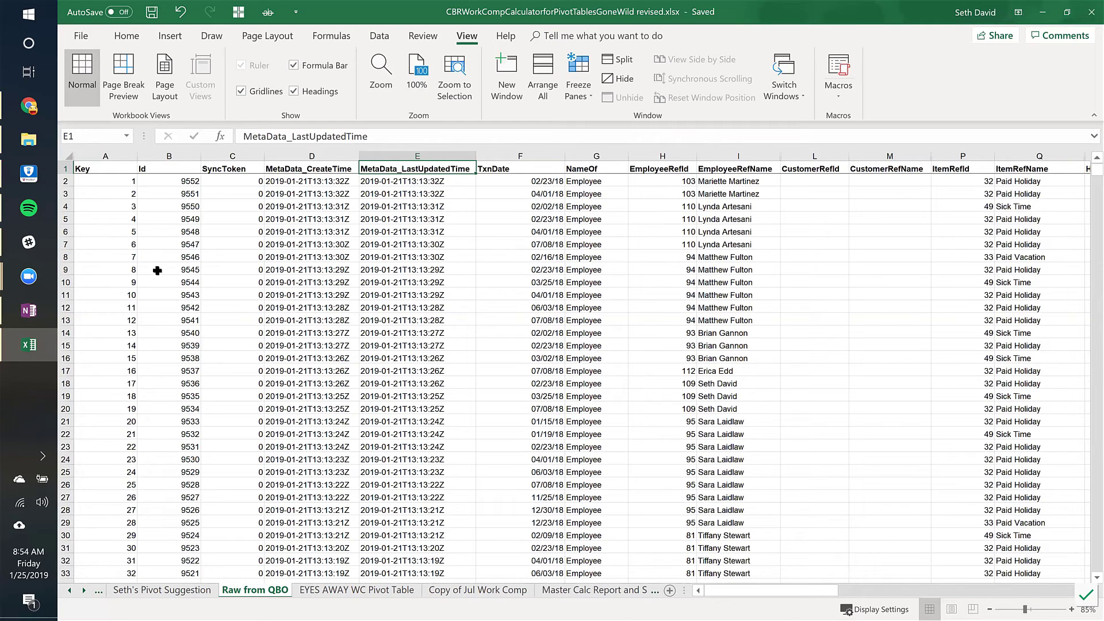
{"action": "key", "text": "Home"}
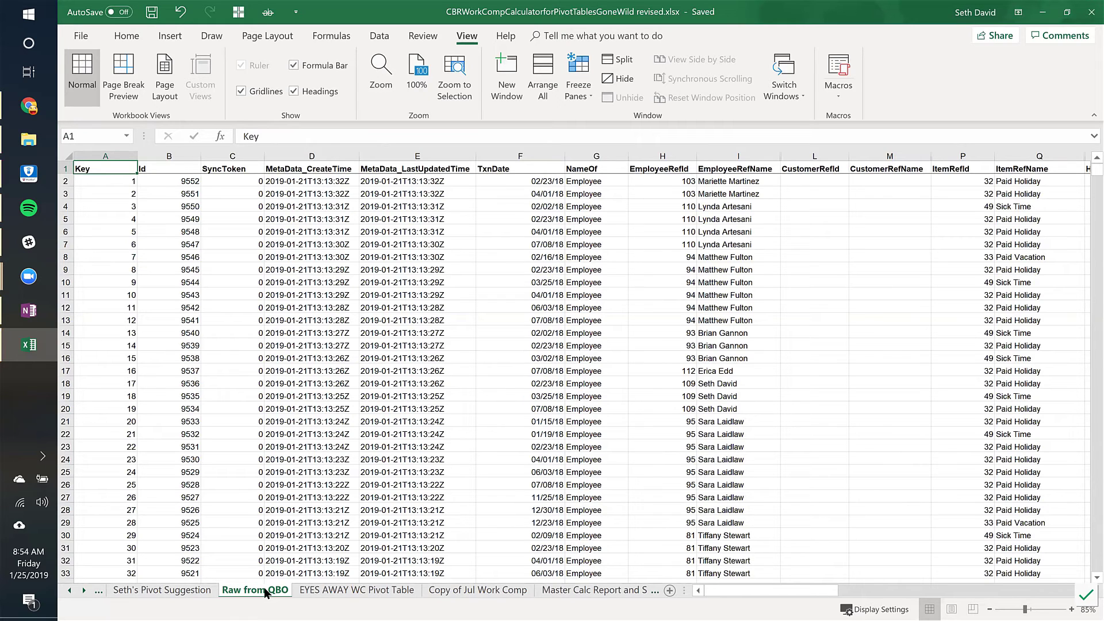
{"action": "key", "text": "Down"}
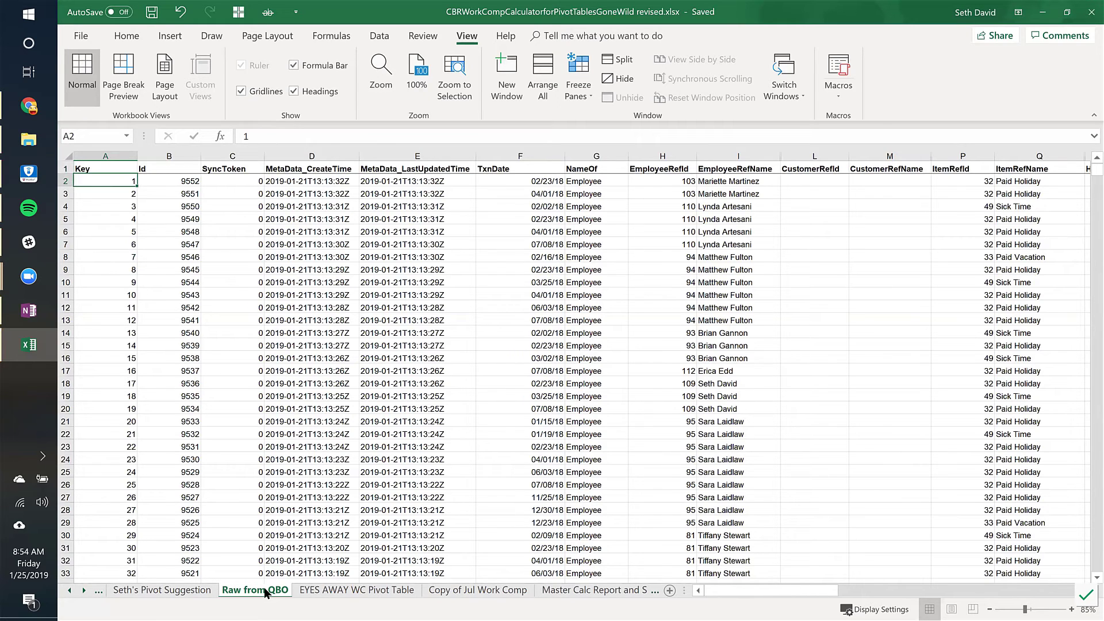
{"action": "key", "text": "Right"}
{"action": "key", "text": "Right"}
{"action": "key", "text": "Down"}
{"action": "key", "text": "Down"}
{"action": "key", "text": "Up"}
{"action": "key", "text": "Up"}
{"action": "key", "text": "Up"}
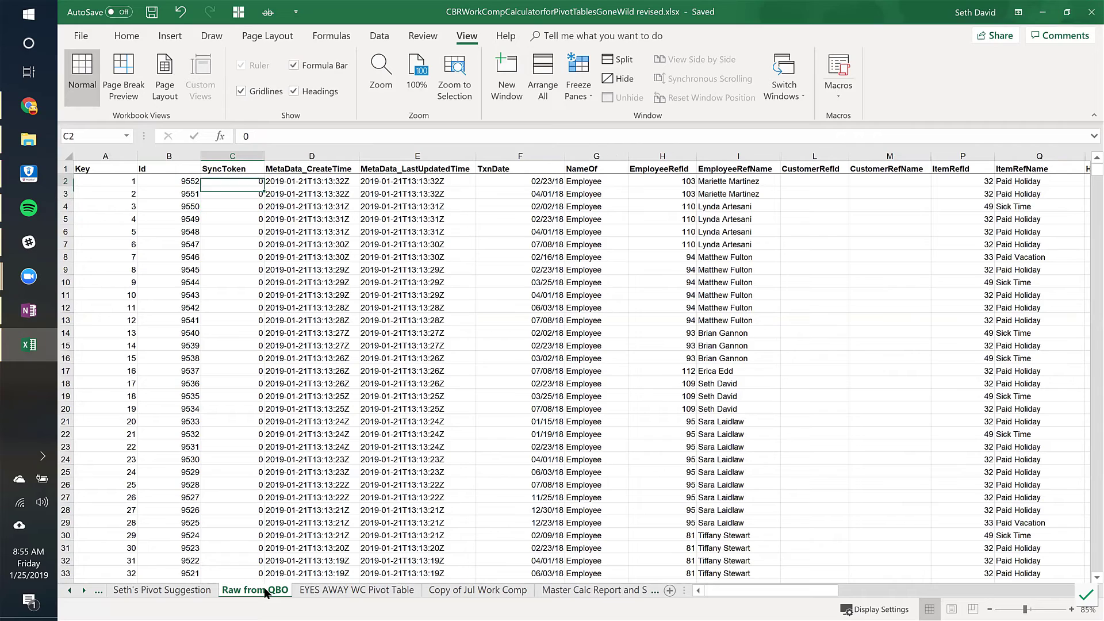
{"action": "key", "text": "Left"}
{"action": "key", "text": "Left"}
{"action": "key", "text": "Down"}
{"action": "key", "text": "Up"}
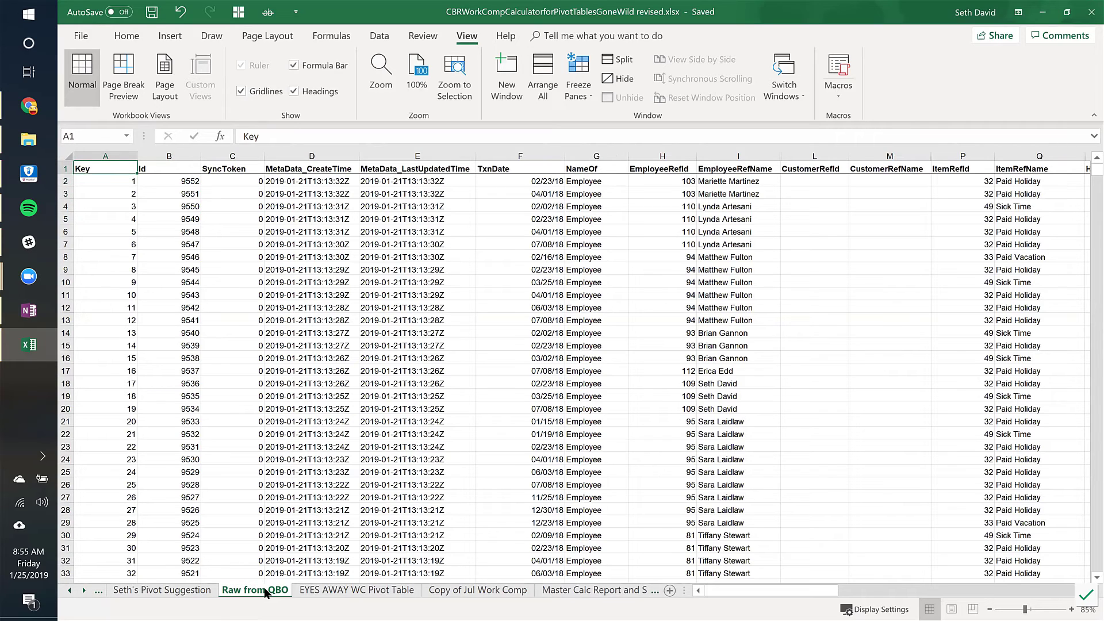
{"action": "key", "text": "Down"}
{"action": "key", "text": "Up"}
Convert the whole raw data range A1:AM2451 into a table with headers.
{"action": "key", "text": "ctrl+shift+Down"}
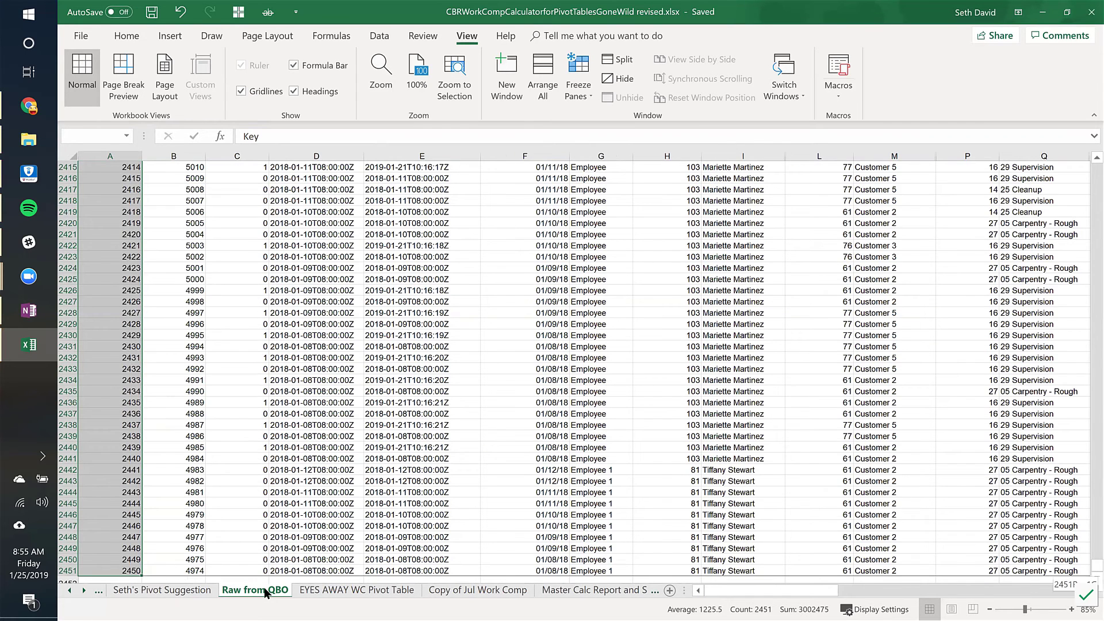
{"action": "key", "text": "ctrl+shift+Right"}
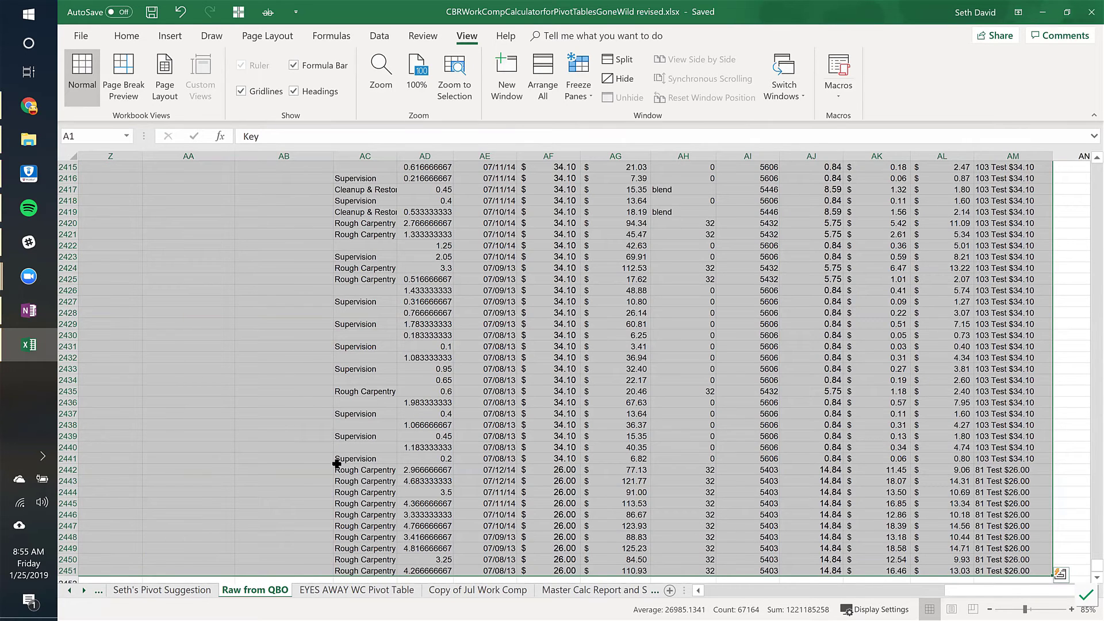
{"action": "scroll", "coordinate": [360, 461], "scroll_direction": "down", "scroll_amount": 3}
{"action": "scroll", "coordinate": [360, 462], "scroll_direction": "up", "scroll_amount": 13}
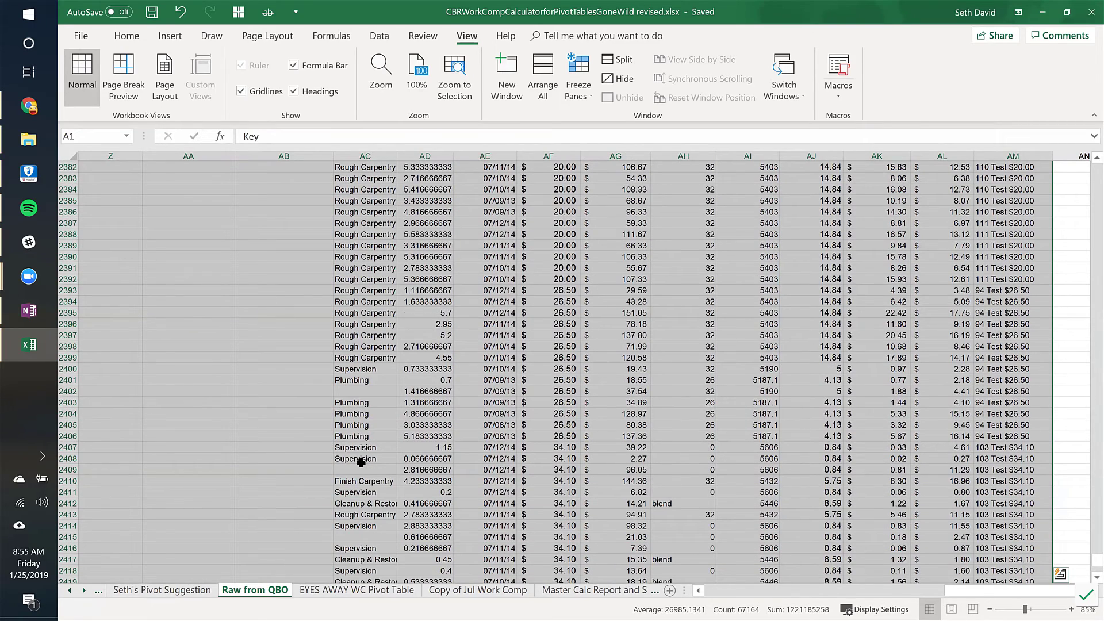
{"action": "key", "text": "ctrl+t"}
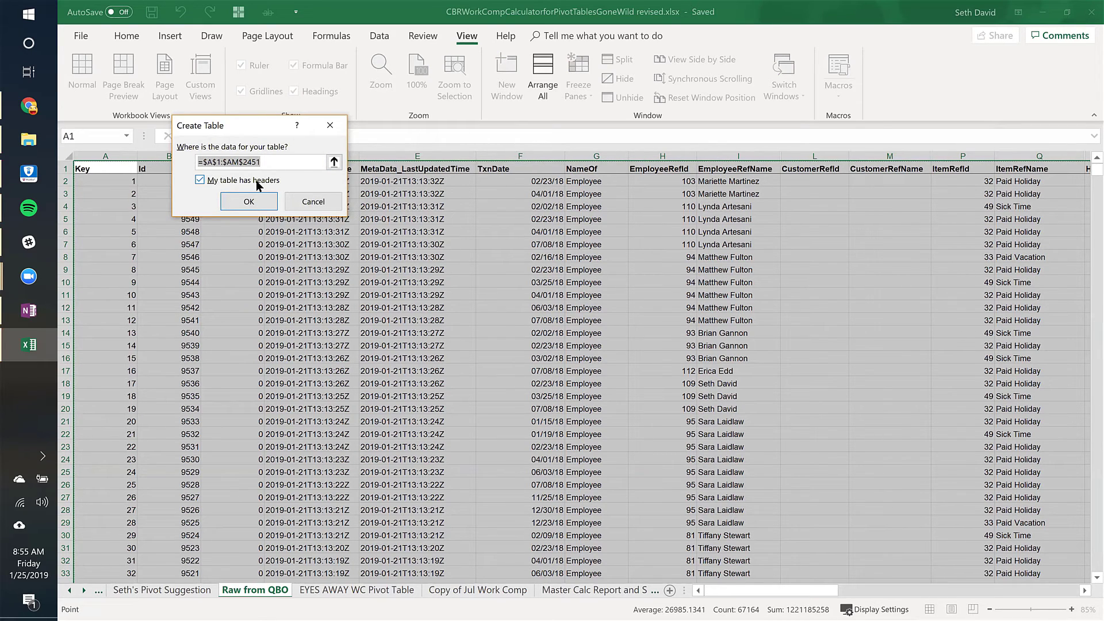
{"action": "left_click", "coordinate": [257, 205]}
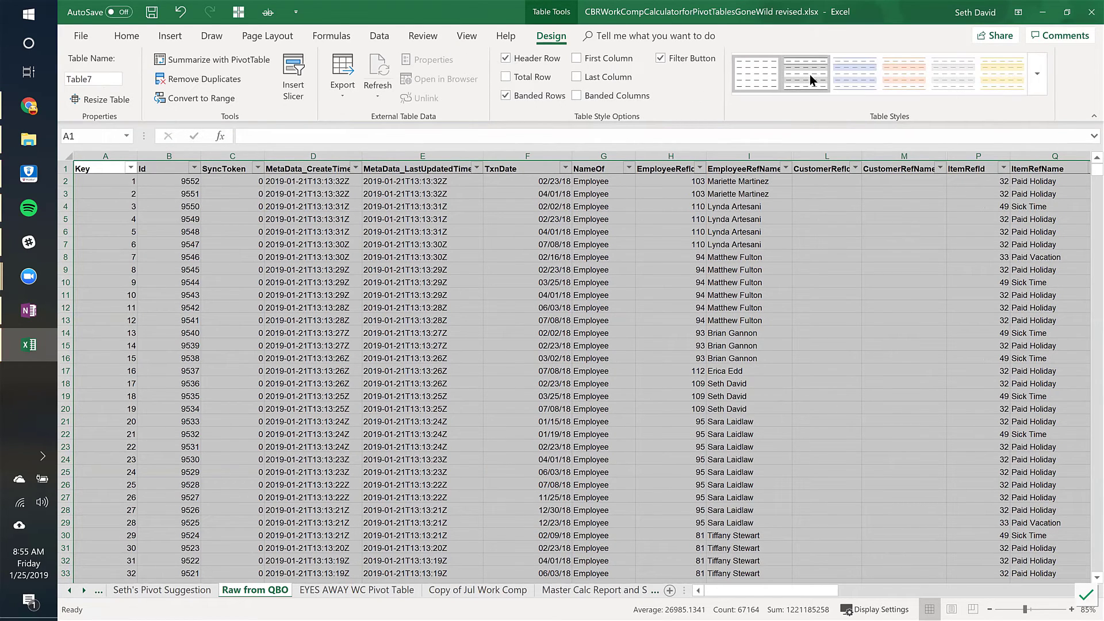
Apply the blue banded Medium table style with the solid blue header row to the new table.
{"action": "left_click", "coordinate": [1039, 75]}
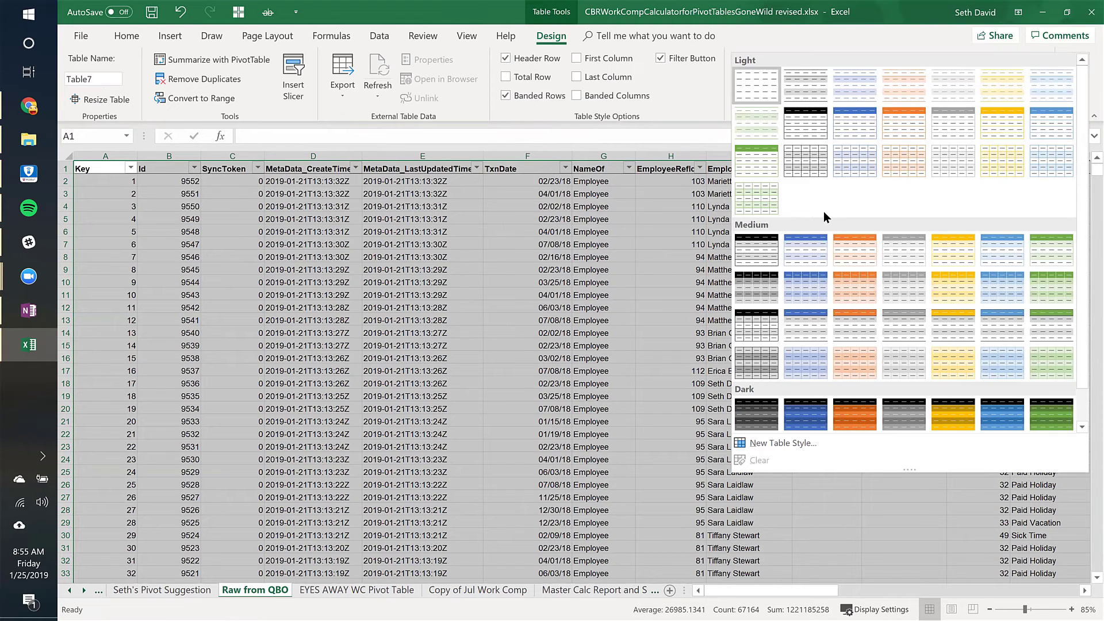
{"action": "left_click", "coordinate": [805, 256]}
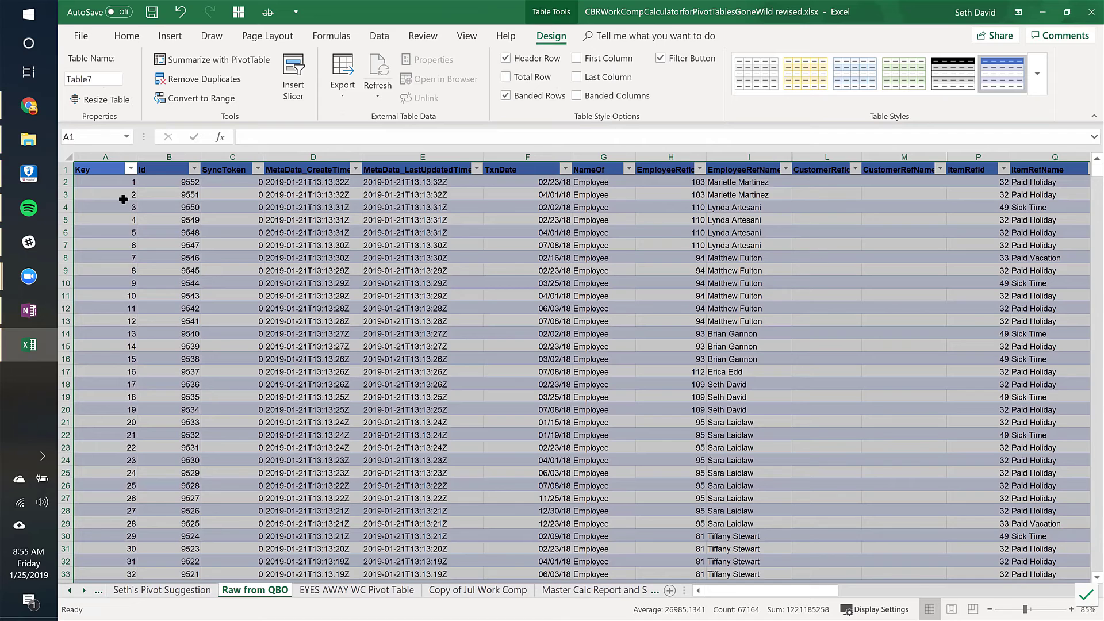
{"action": "left_click", "coordinate": [123, 199]}
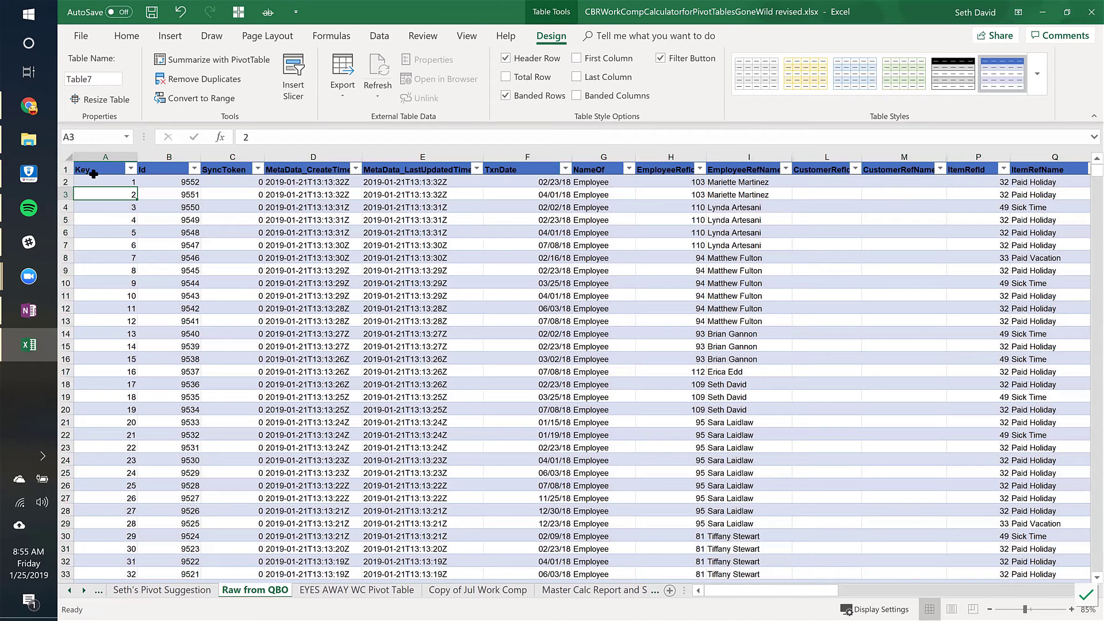
Set the font color of the table's whole header row to white and return to cell A2.
{"action": "left_click", "coordinate": [93, 161]}
{"action": "left_click", "coordinate": [92, 168]}
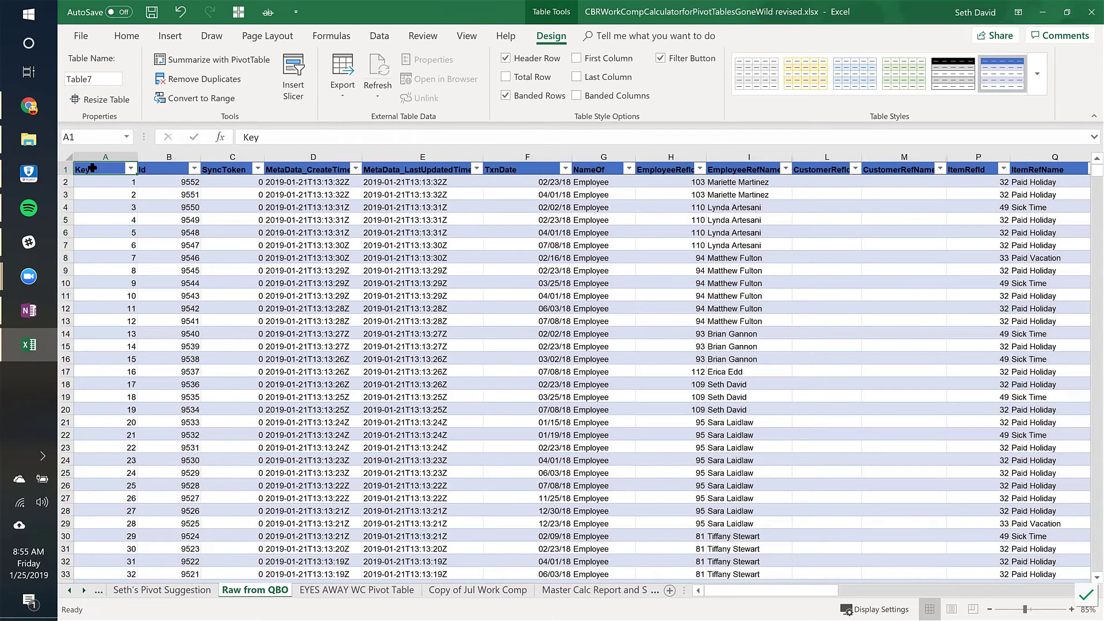
{"action": "key", "text": "ctrl+shift+Right"}
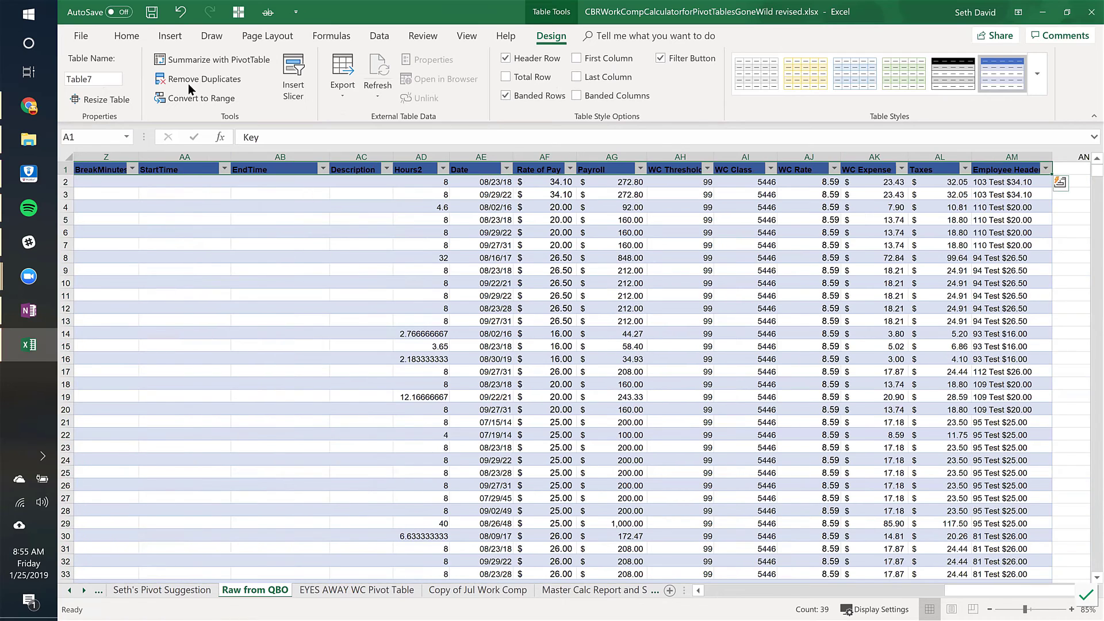
{"action": "left_click", "coordinate": [126, 37]}
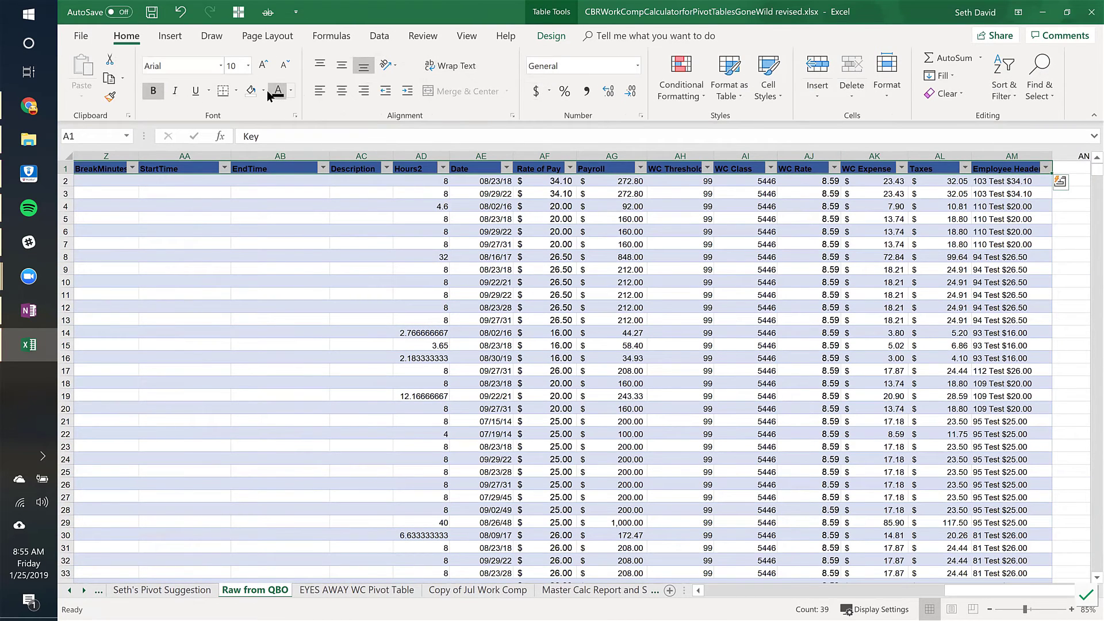
{"action": "left_click", "coordinate": [291, 91]}
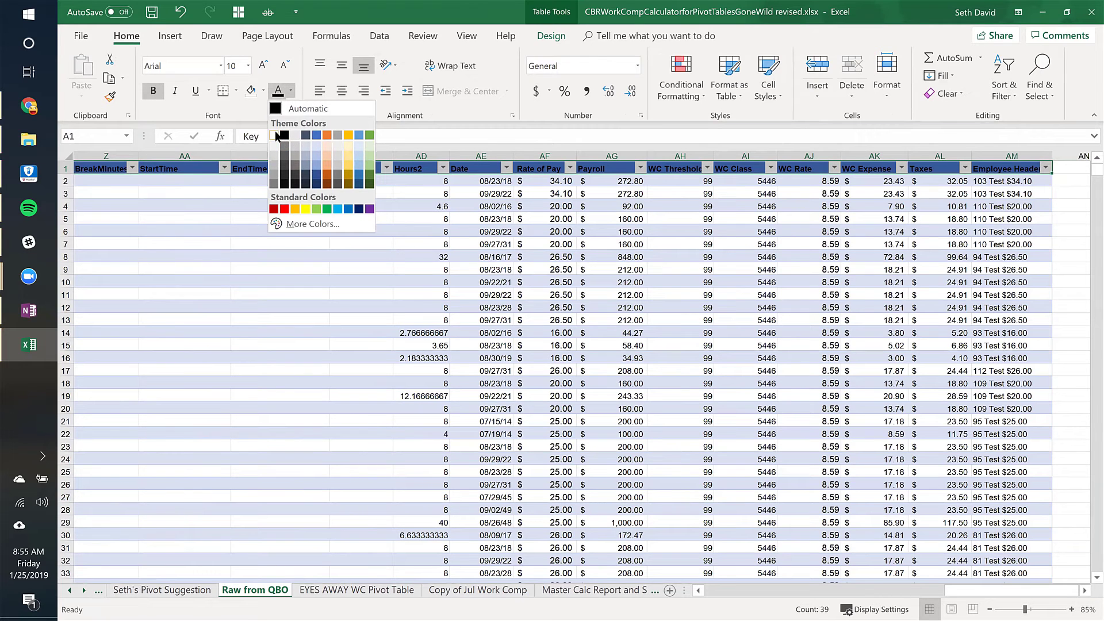
{"action": "left_click", "coordinate": [275, 134]}
{"action": "key", "text": "ctrl+Home"}
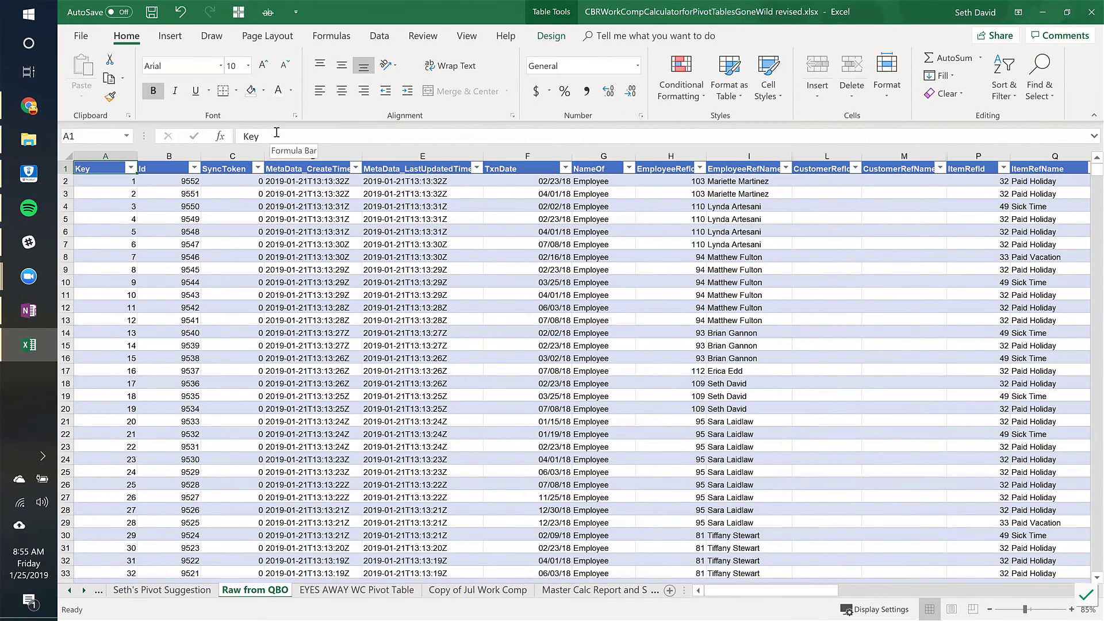
{"action": "key", "text": "Down"}
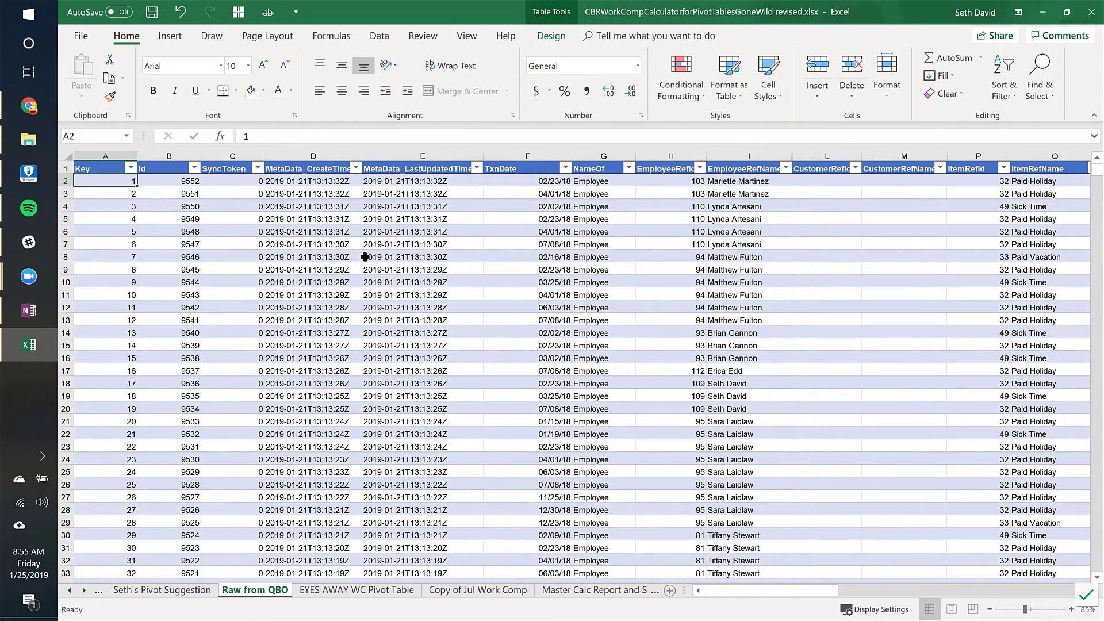
Examine the table's banded rows and the field names that replace the column letters further down the records.
{"action": "scroll", "coordinate": [384, 254], "scroll_direction": "down", "scroll_amount": 5}
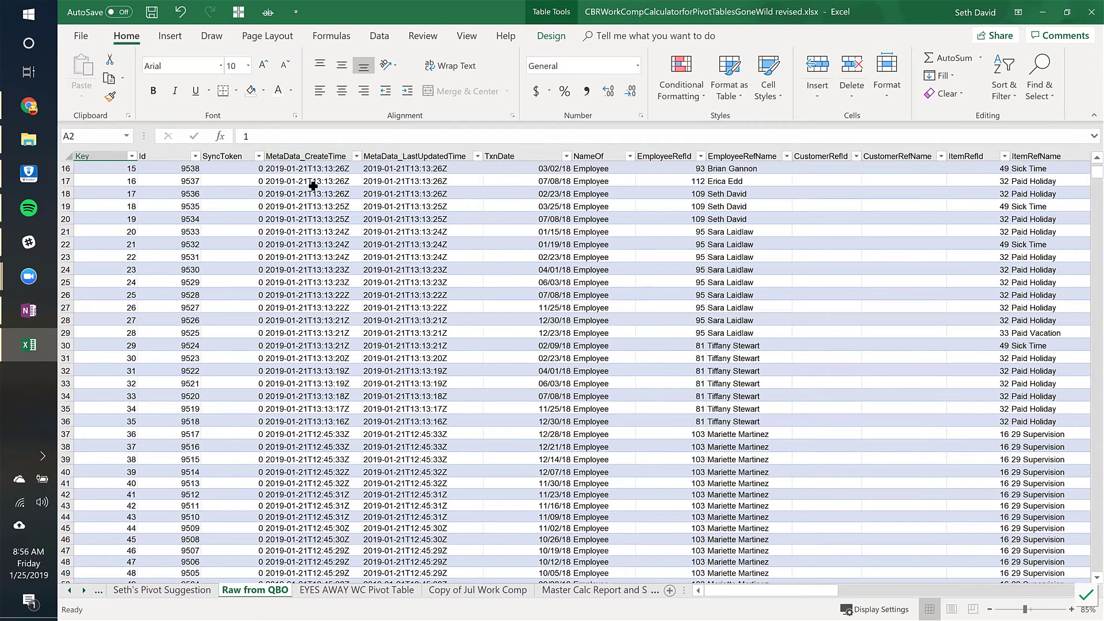
{"action": "scroll", "coordinate": [343, 230], "scroll_direction": "down", "scroll_amount": 1}
{"action": "scroll", "coordinate": [317, 245], "scroll_direction": "down", "scroll_amount": 1}
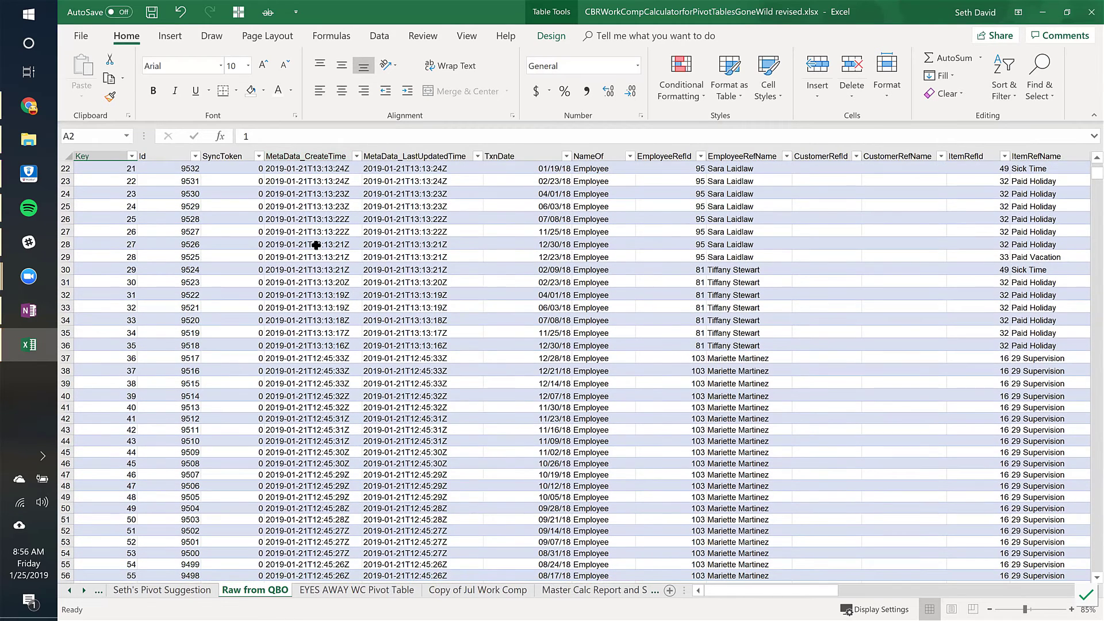
{"action": "scroll", "coordinate": [317, 245], "scroll_direction": "up", "scroll_amount": 7}
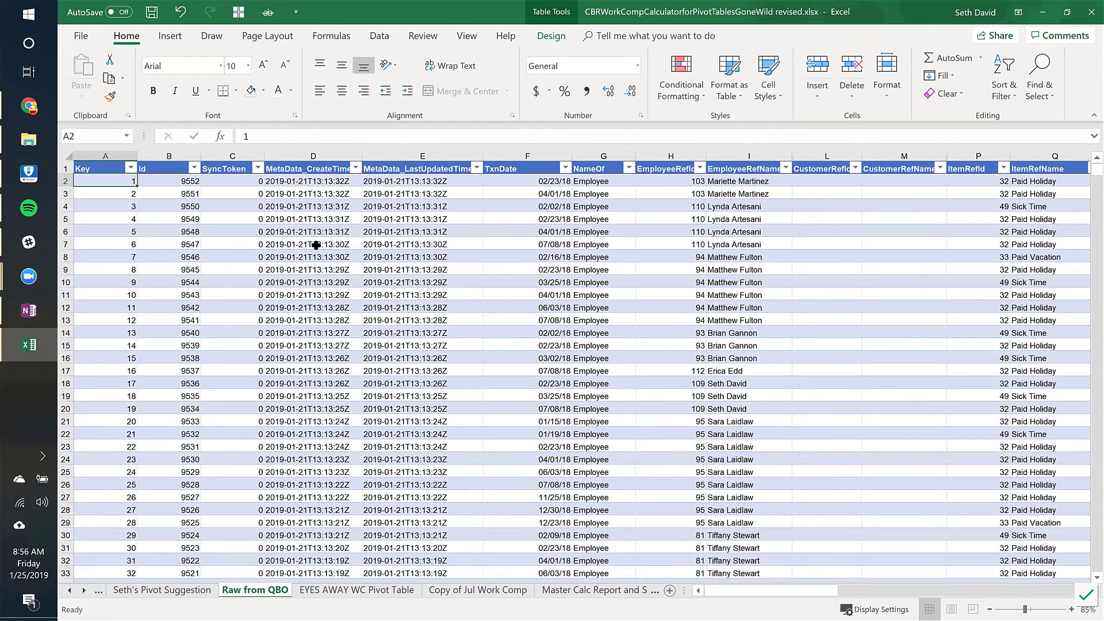
{"action": "scroll", "coordinate": [316, 245], "scroll_direction": "down", "scroll_amount": 4}
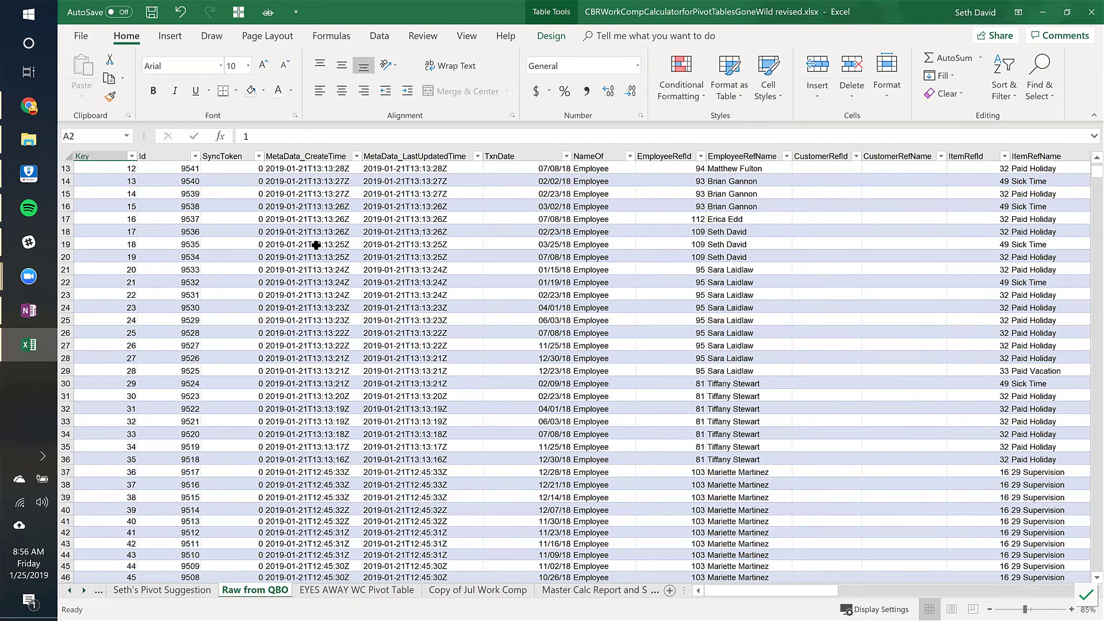
{"action": "scroll", "coordinate": [317, 245], "scroll_direction": "down", "scroll_amount": 2}
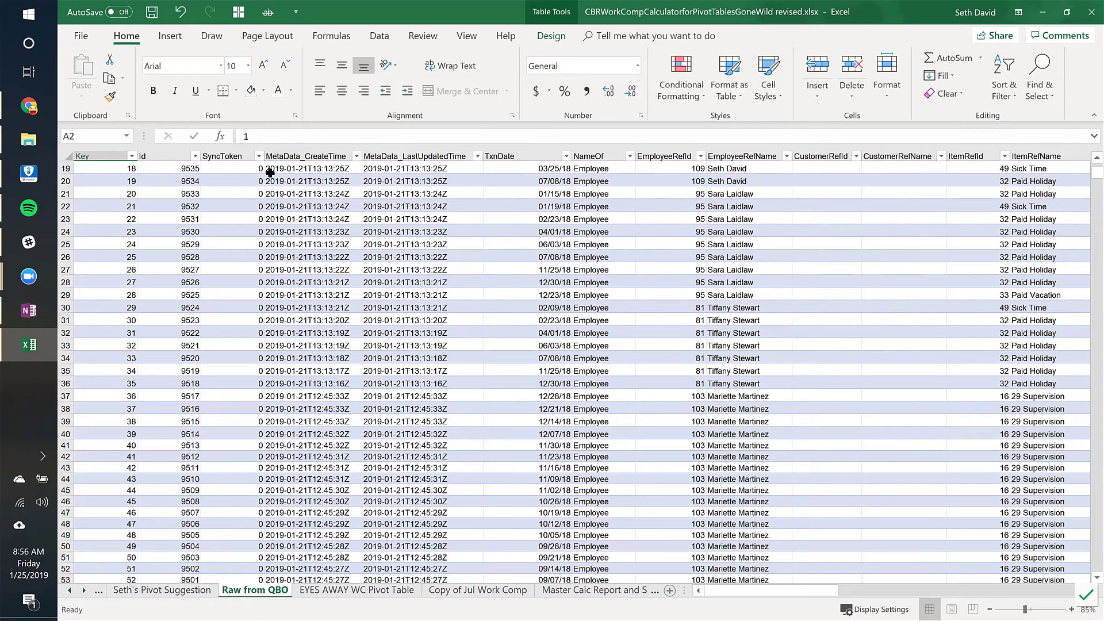
{"action": "scroll", "coordinate": [349, 287], "scroll_direction": "up", "scroll_amount": 6}
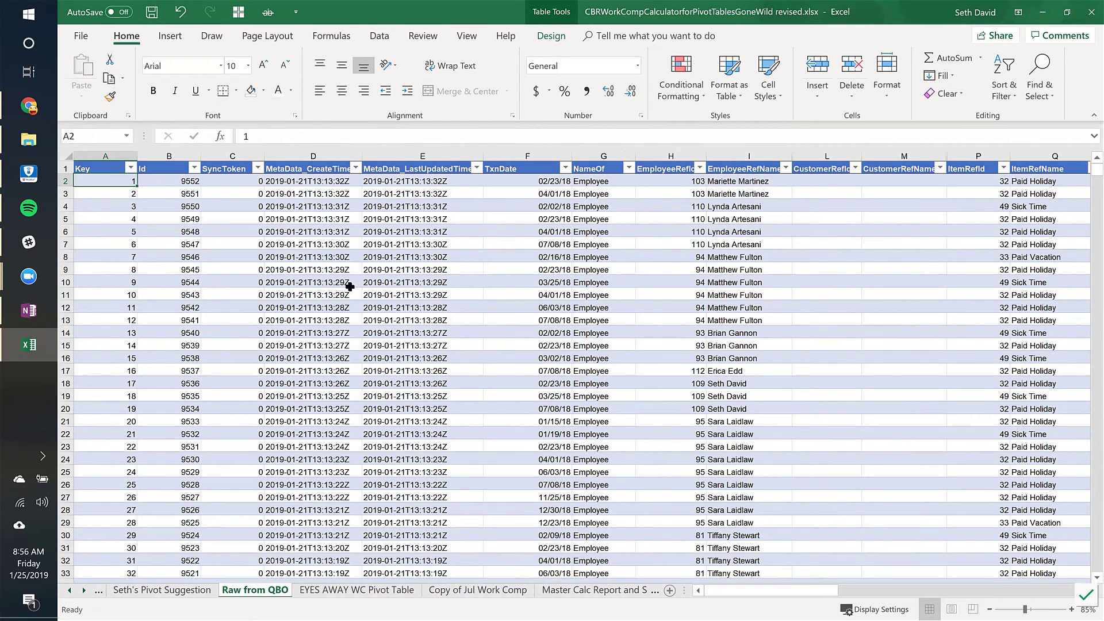
{"action": "scroll", "coordinate": [350, 286], "scroll_direction": "down", "scroll_amount": 9}
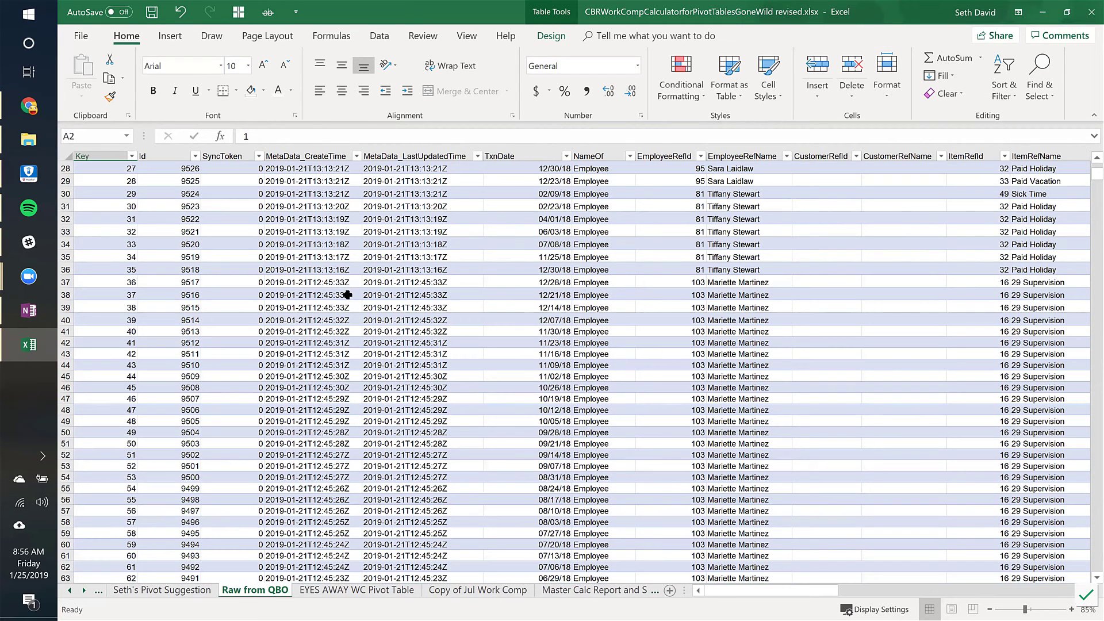
Follow the record in row 34 across its first fields under the header names, and return to cell A2.
{"action": "left_click", "coordinate": [154, 248]}
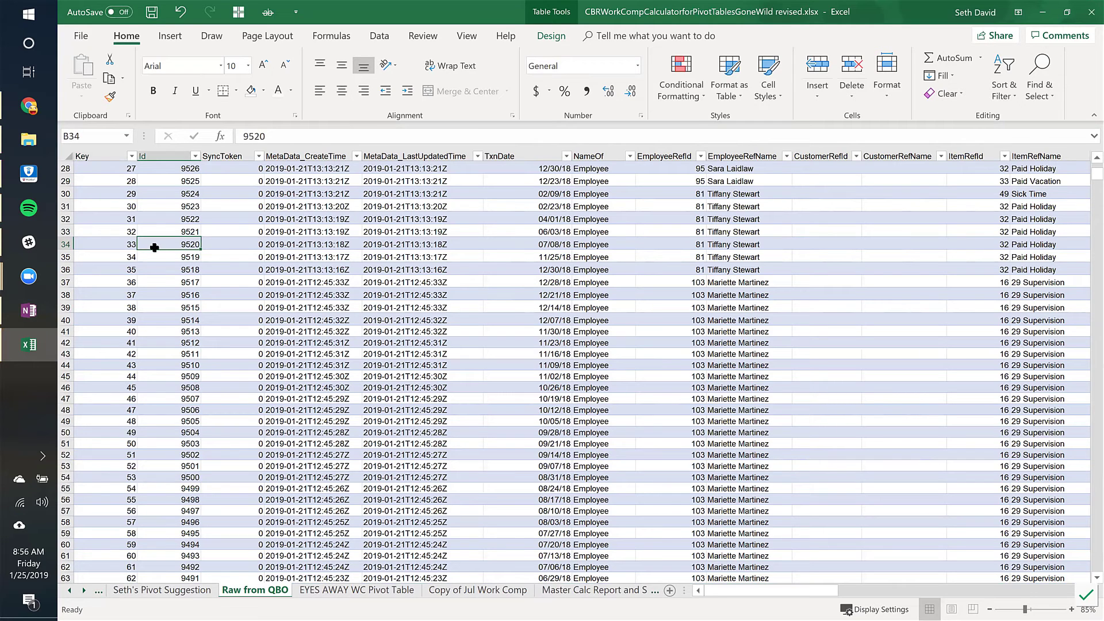
{"action": "key", "text": "Right"}
{"action": "key", "text": "Right"}
{"action": "key", "text": "Right"}
{"action": "key", "text": "Right"}
{"action": "key", "text": "Right"}
{"action": "key", "text": "Home"}
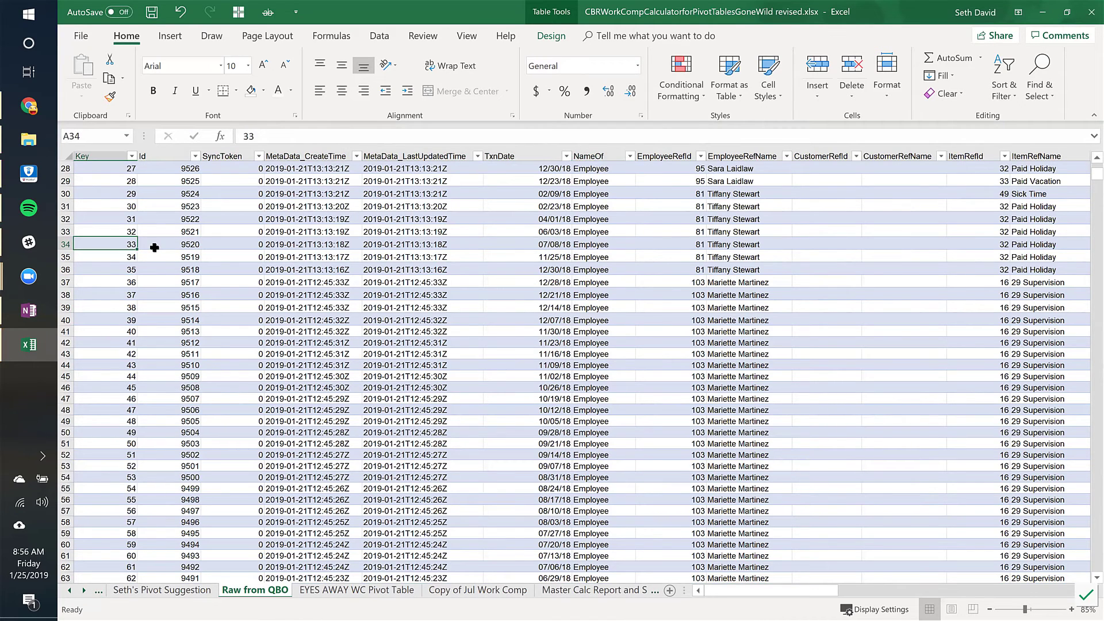
{"action": "key", "text": "ctrl+Home"}
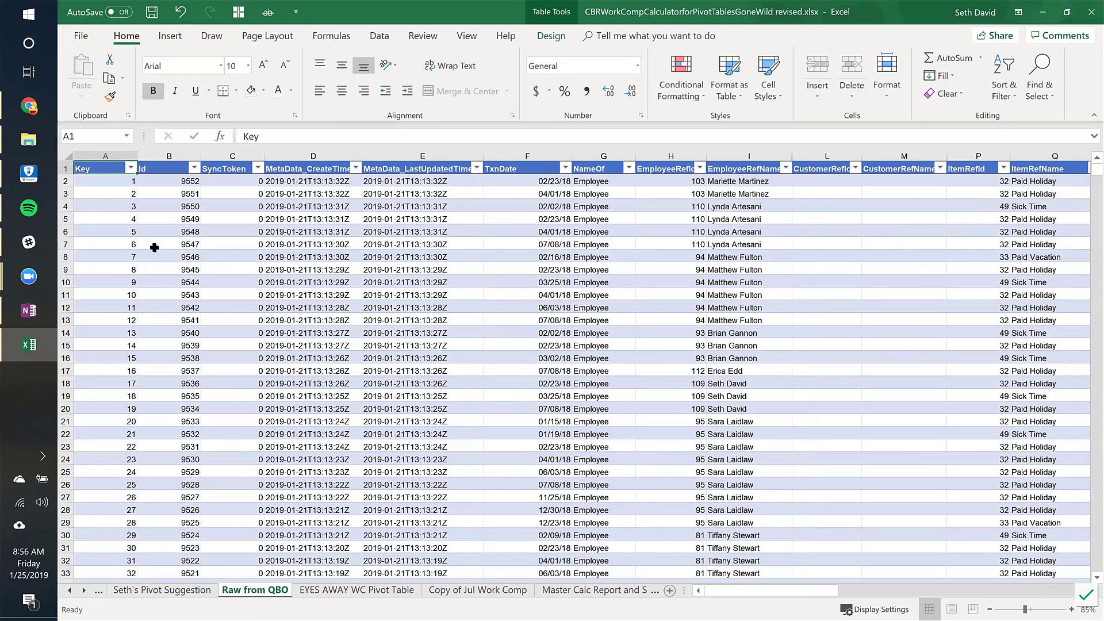
{"action": "key", "text": "Down"}
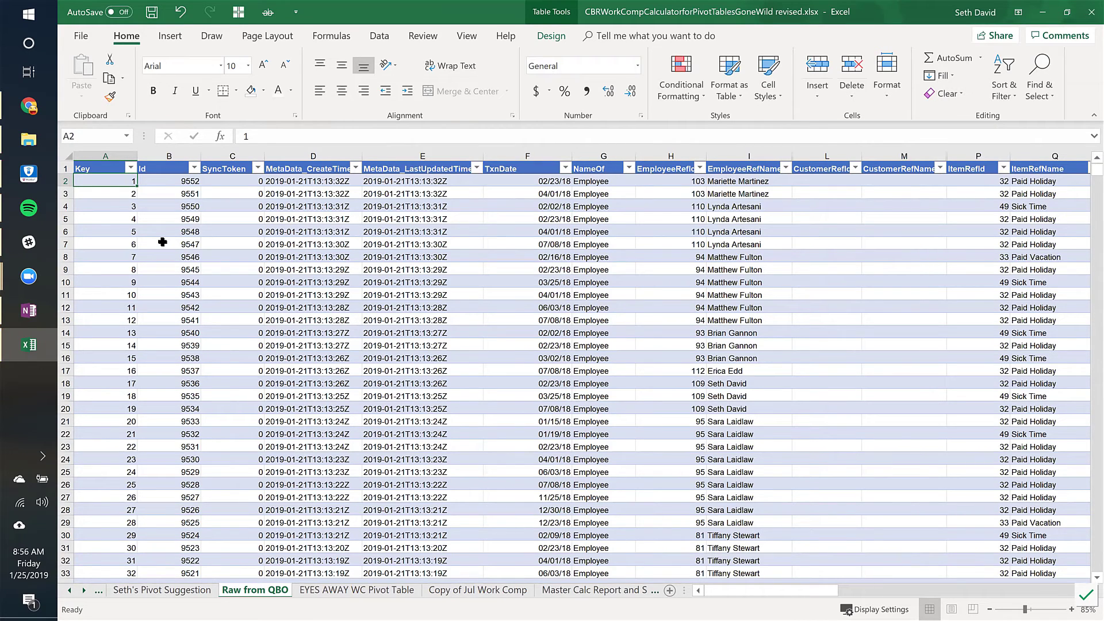
Summarize the raw data table with a PivotTable placed on a new worksheet.
{"action": "left_click", "coordinate": [547, 37]}
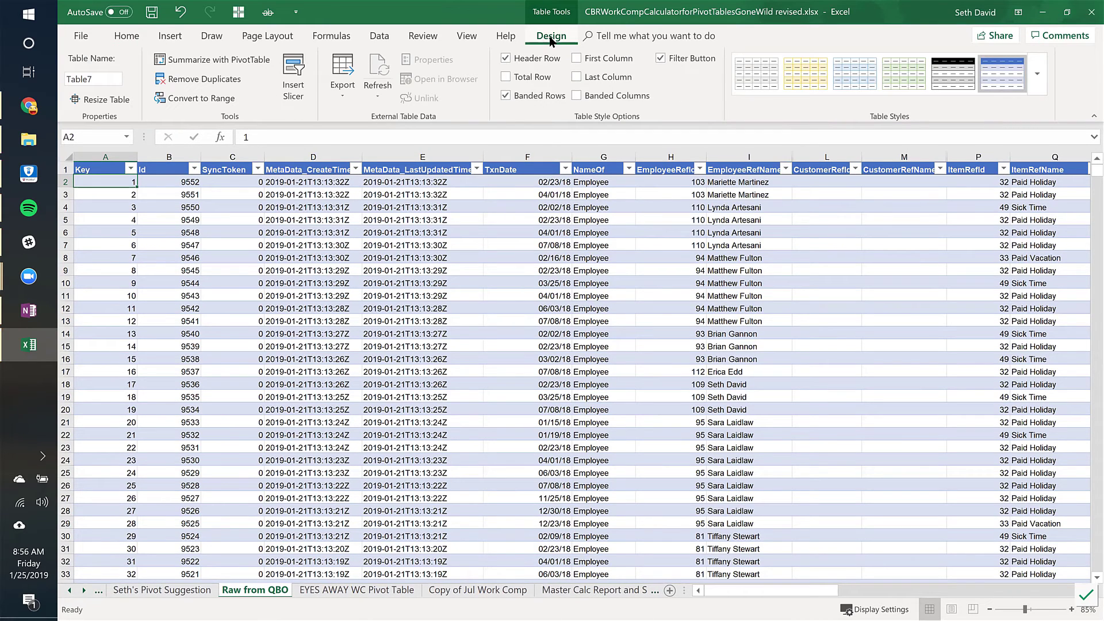
{"action": "left_click", "coordinate": [197, 59]}
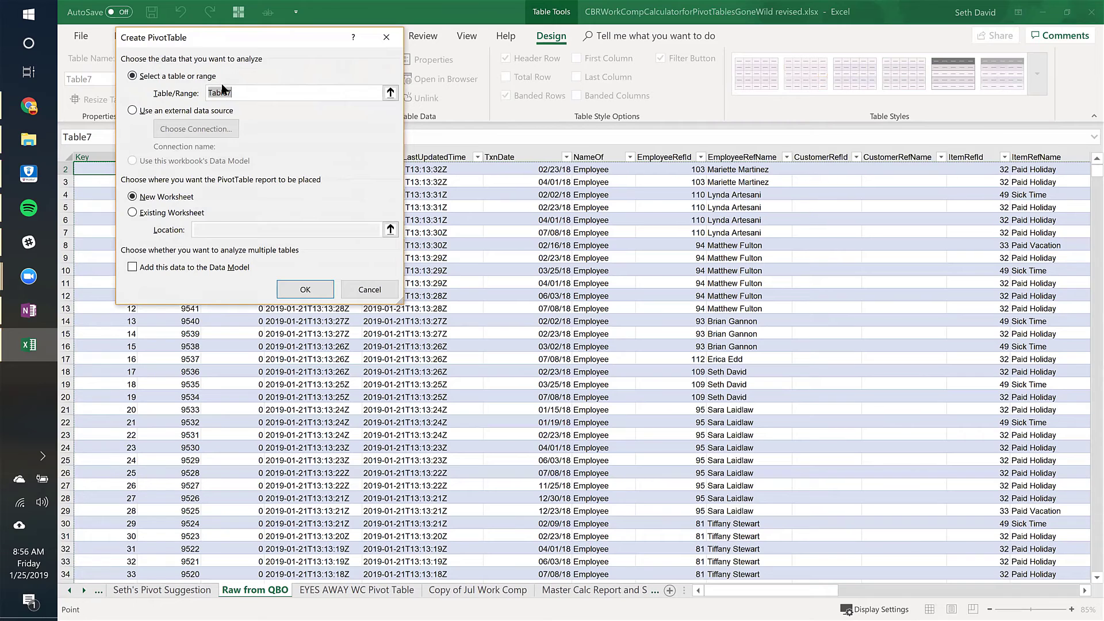
{"action": "left_click", "coordinate": [297, 291]}
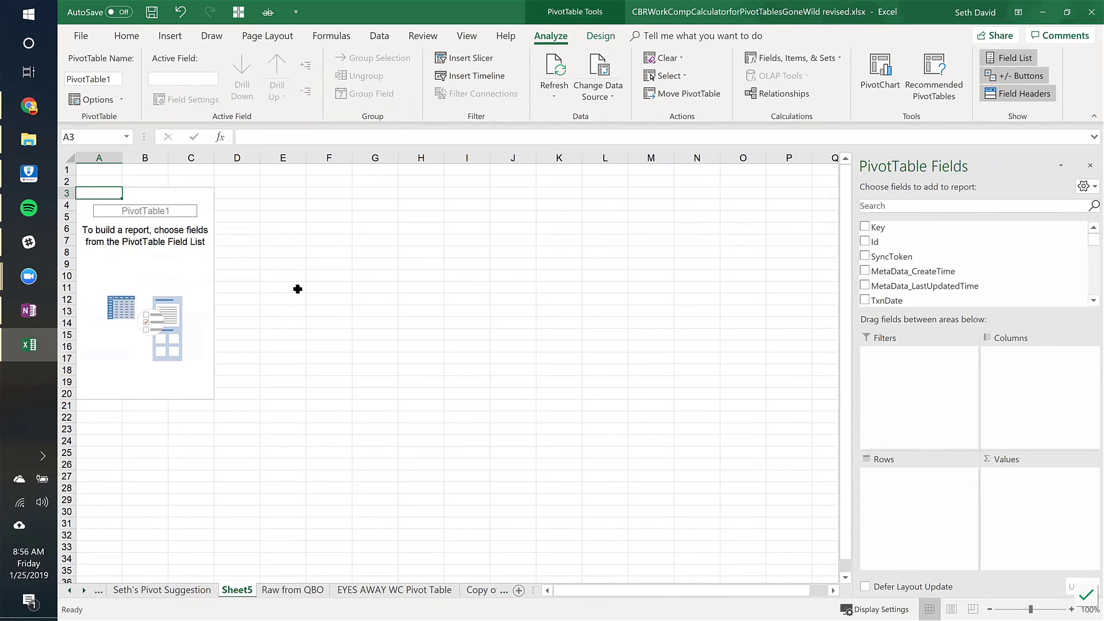
Add the Hours2 field to the PivotTable's Values area as a sum.
{"action": "left_click", "coordinate": [900, 369]}
{"action": "left_click_drag", "start_coordinate": [1089, 242], "coordinate": [1088, 279]}
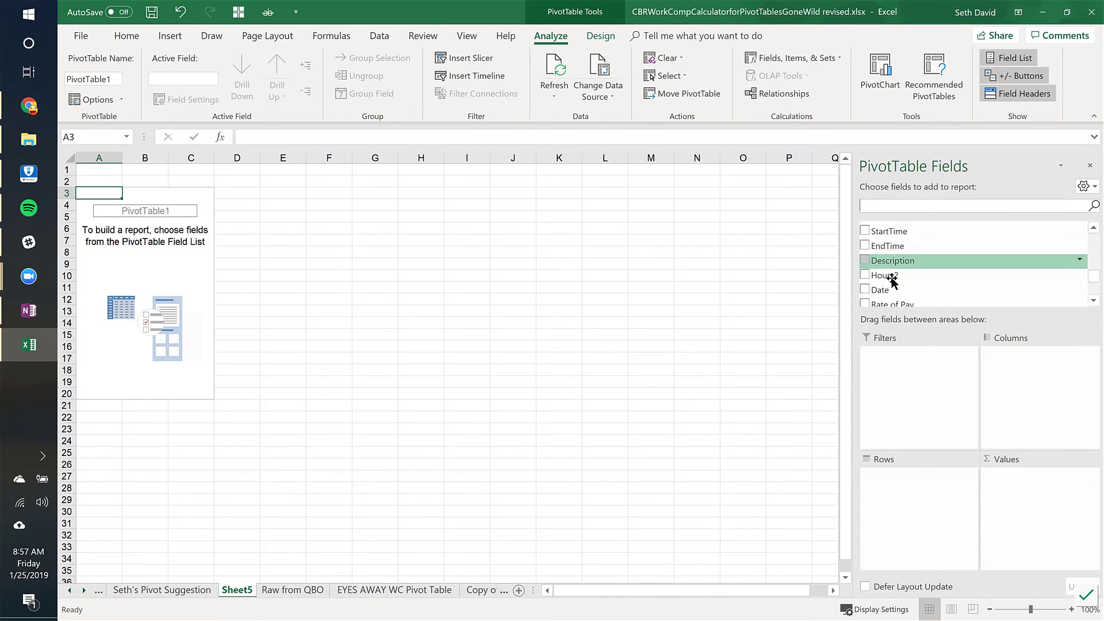
{"action": "left_click_drag", "start_coordinate": [884, 276], "coordinate": [1013, 486]}
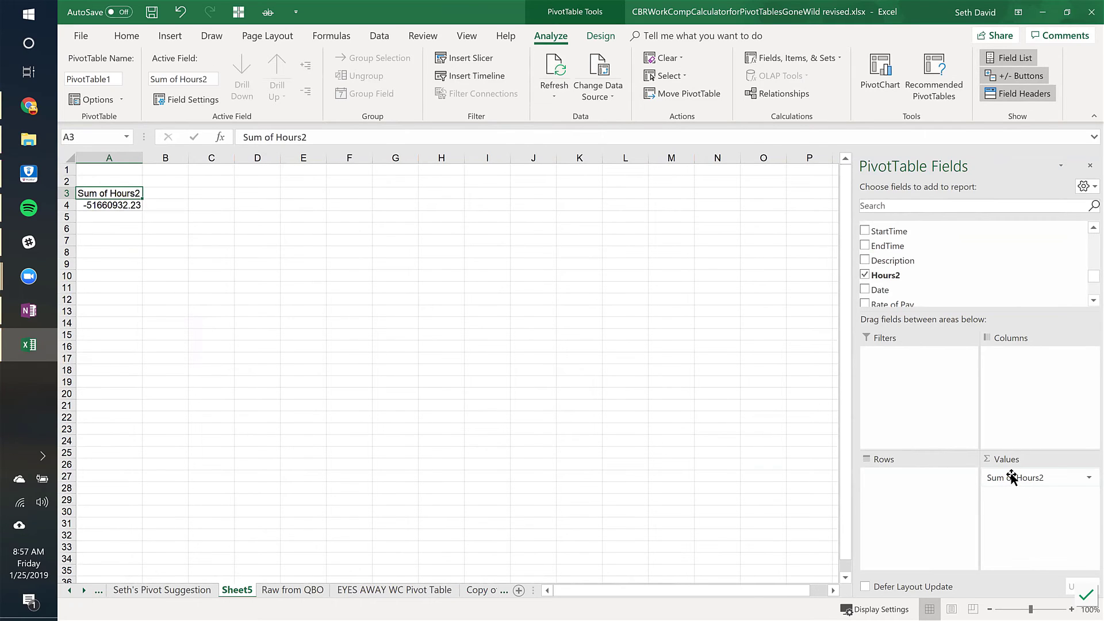
Format the summed Hours2 value as a Number with 2 decimal places, a thousands separator and red parenthesized negatives.
{"action": "left_click", "coordinate": [94, 207]}
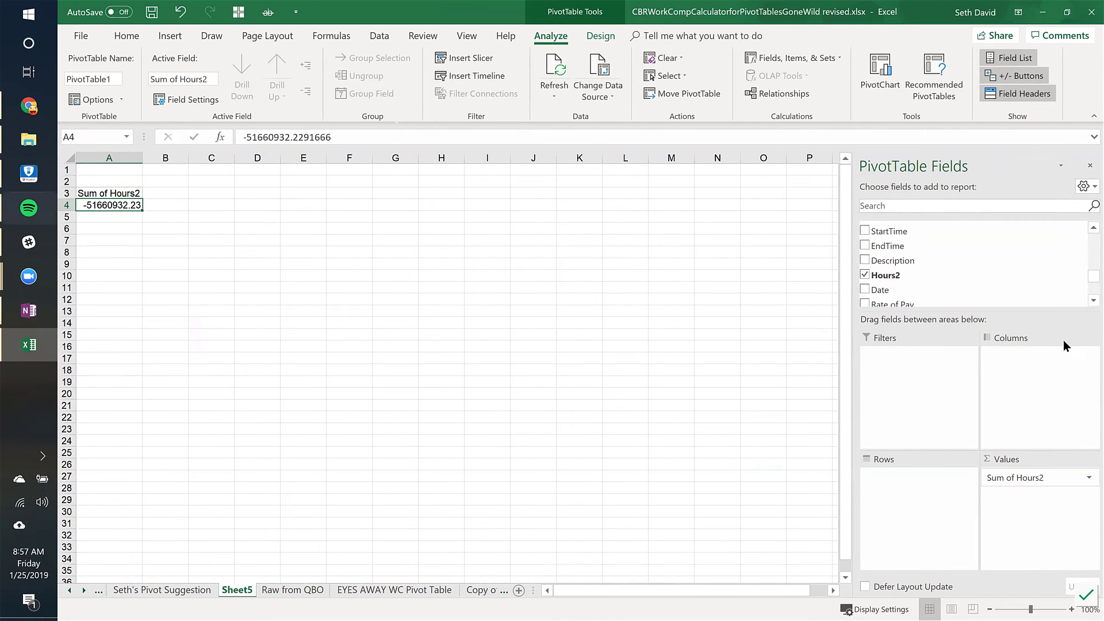
{"action": "left_click", "coordinate": [1028, 476]}
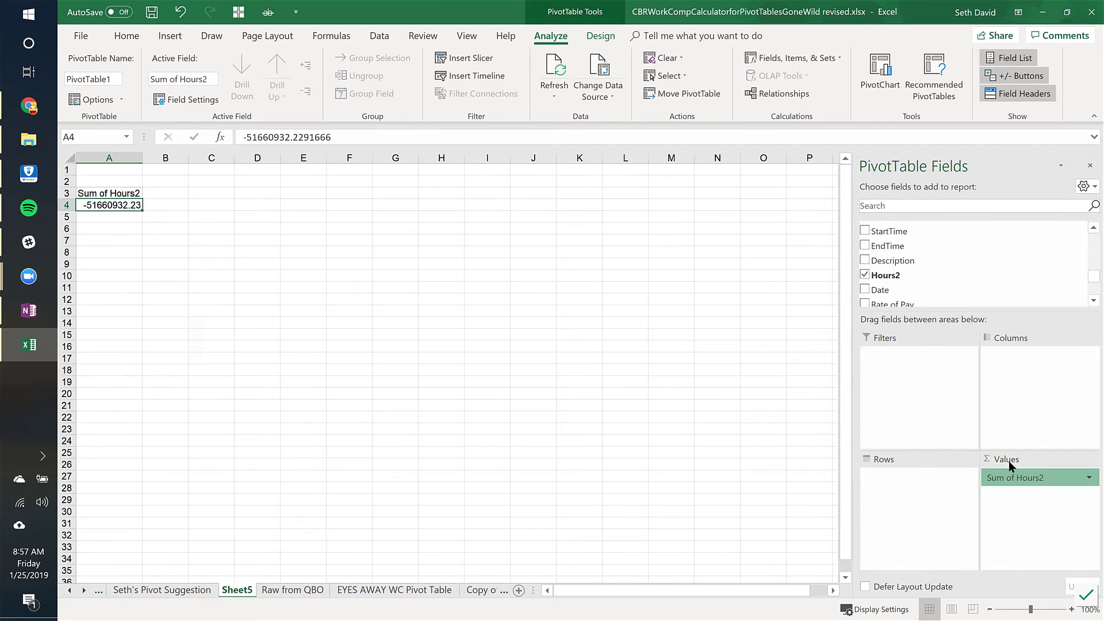
{"action": "left_click", "coordinate": [1008, 460]}
{"action": "left_click", "coordinate": [184, 278]}
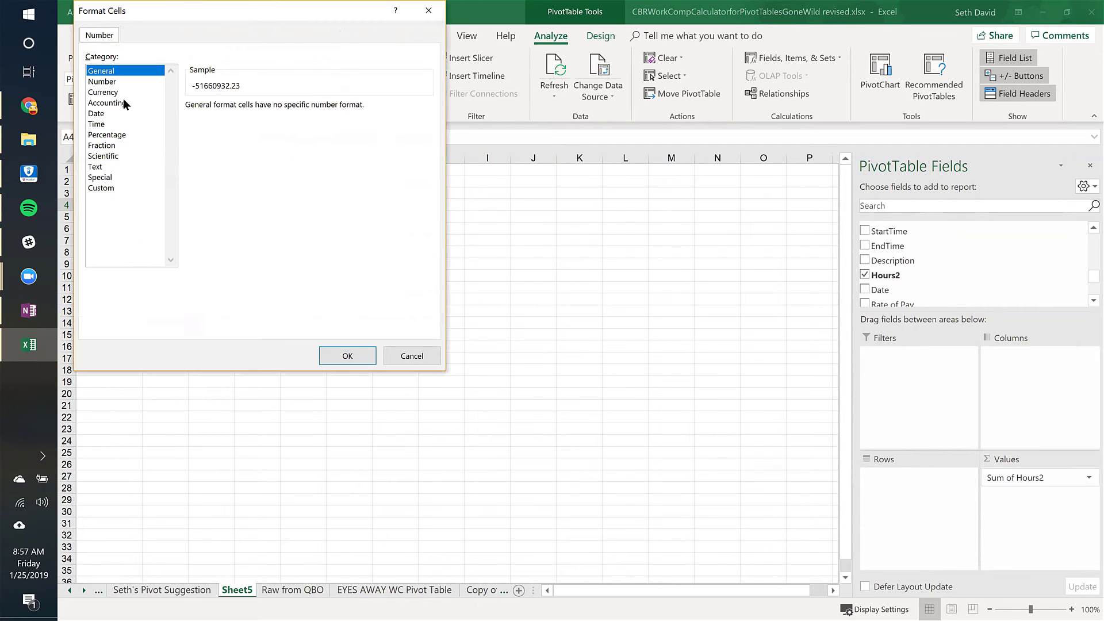
{"action": "left_click", "coordinate": [101, 82]}
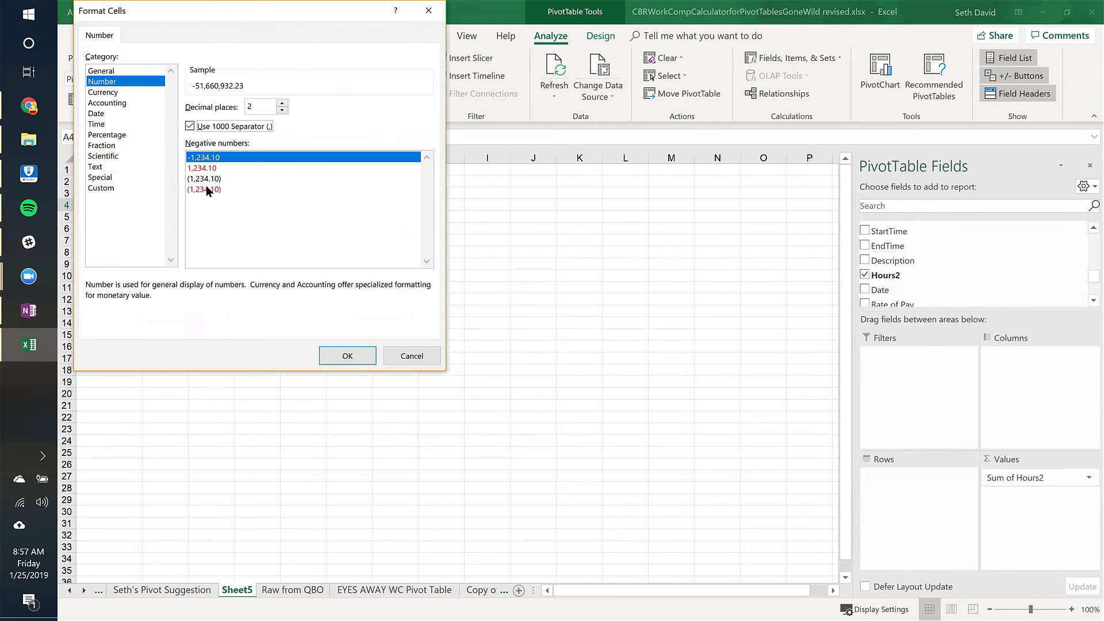
{"action": "double_click", "coordinate": [205, 187]}
{"action": "left_click", "coordinate": [291, 276]}
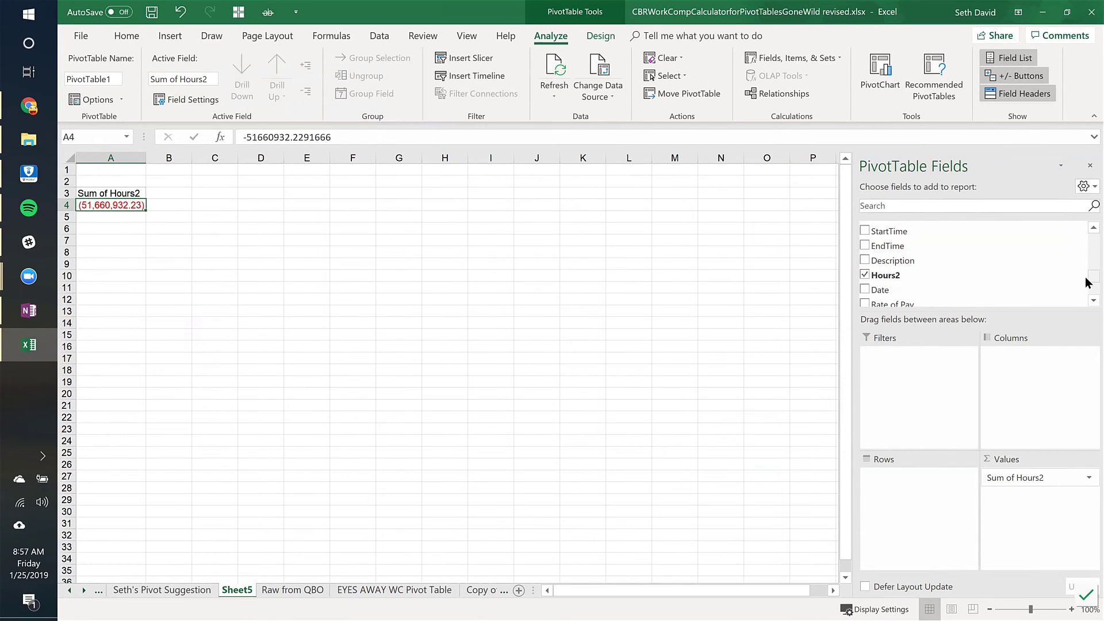
Add the Rate of Pay field to the PivotTable's Rows area.
{"action": "left_click", "coordinate": [1089, 300]}
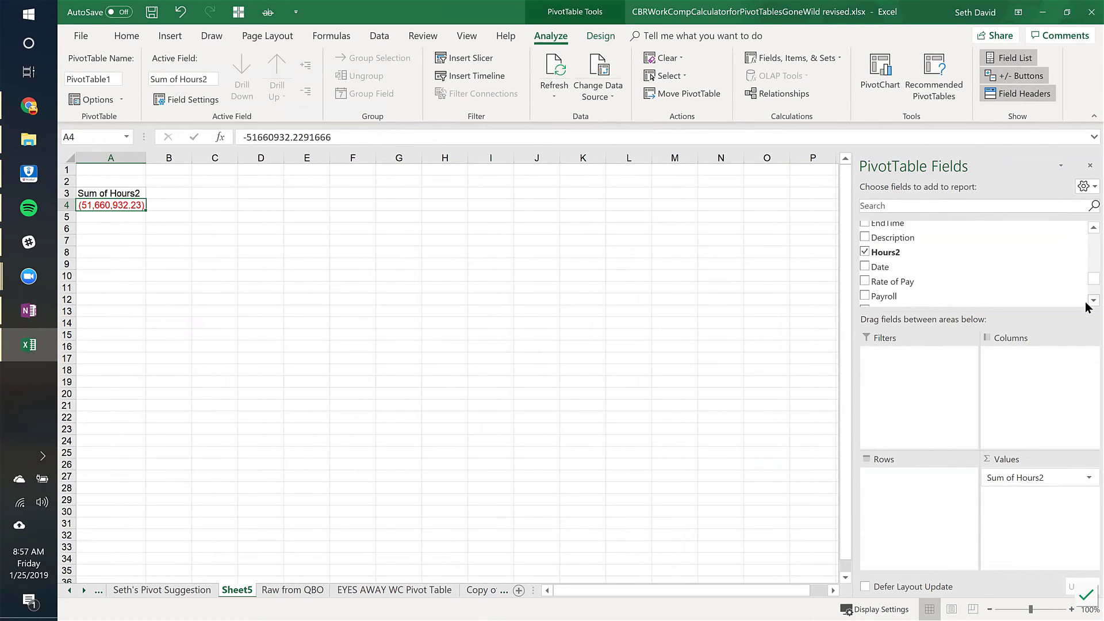
{"action": "left_click_drag", "start_coordinate": [904, 270], "coordinate": [896, 487]}
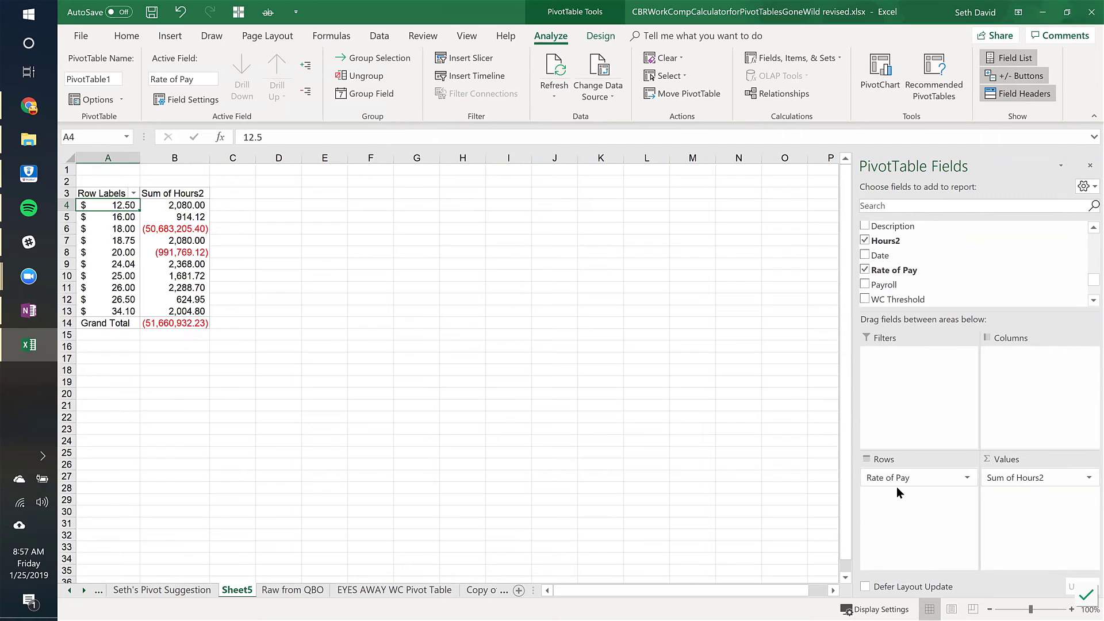
Empty the PivotTable by removing Rate of Pay from Rows and Sum of Hours2 from Values.
{"action": "scroll", "coordinate": [1086, 231], "scroll_direction": "up", "scroll_amount": 3}
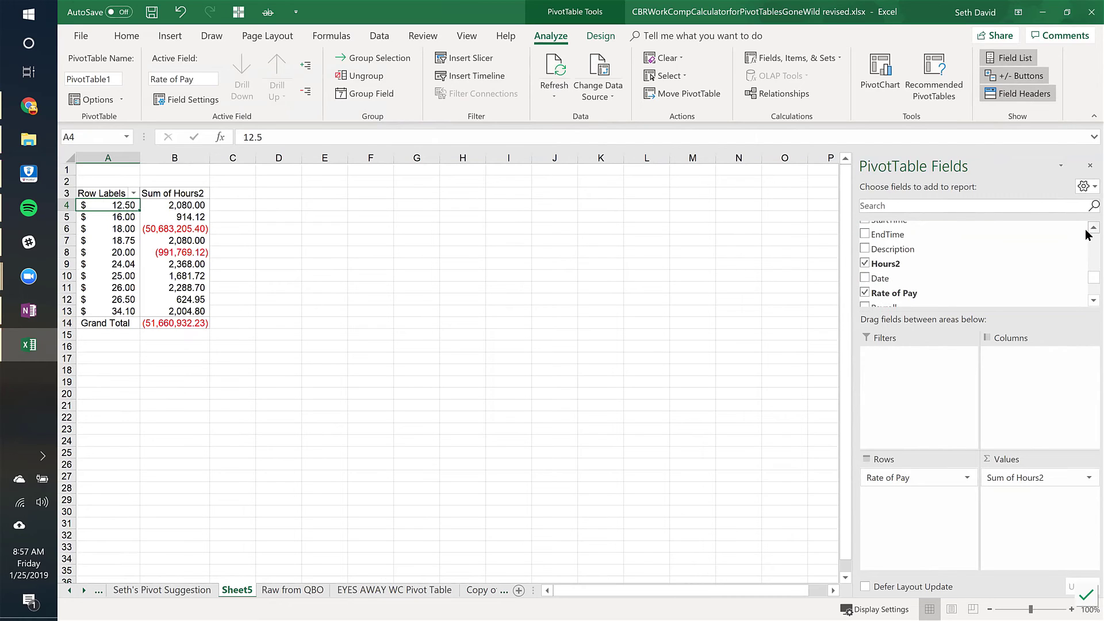
{"action": "scroll", "coordinate": [1086, 233], "scroll_direction": "up", "scroll_amount": 3}
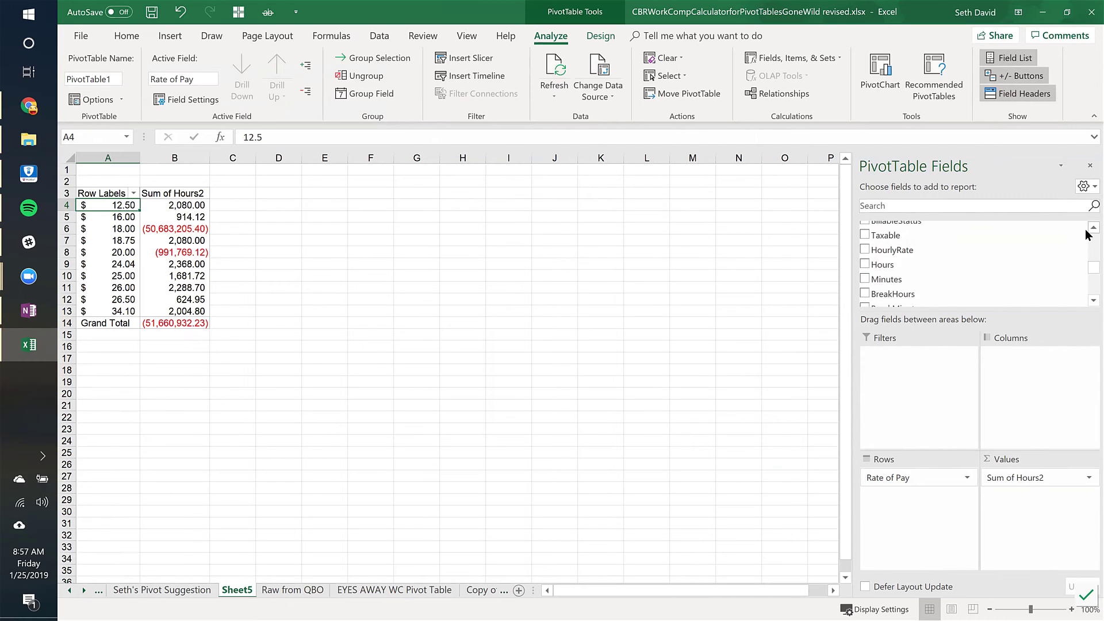
{"action": "scroll", "coordinate": [1087, 233], "scroll_direction": "up", "scroll_amount": 1}
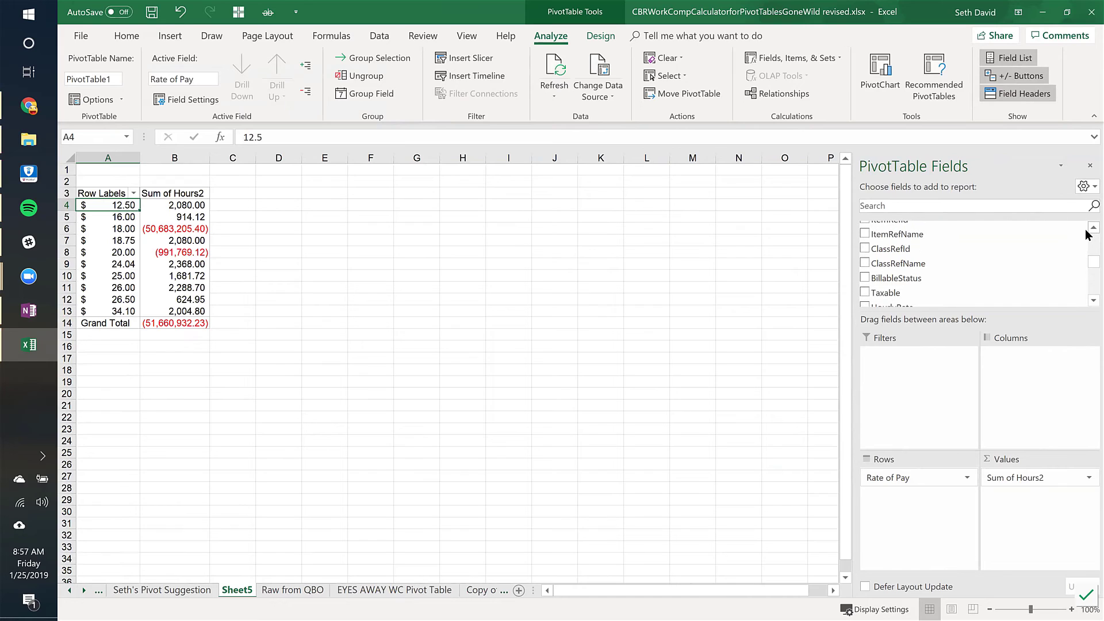
{"action": "left_click", "coordinate": [895, 205]}
{"action": "left_click_drag", "start_coordinate": [1088, 257], "coordinate": [1088, 238]}
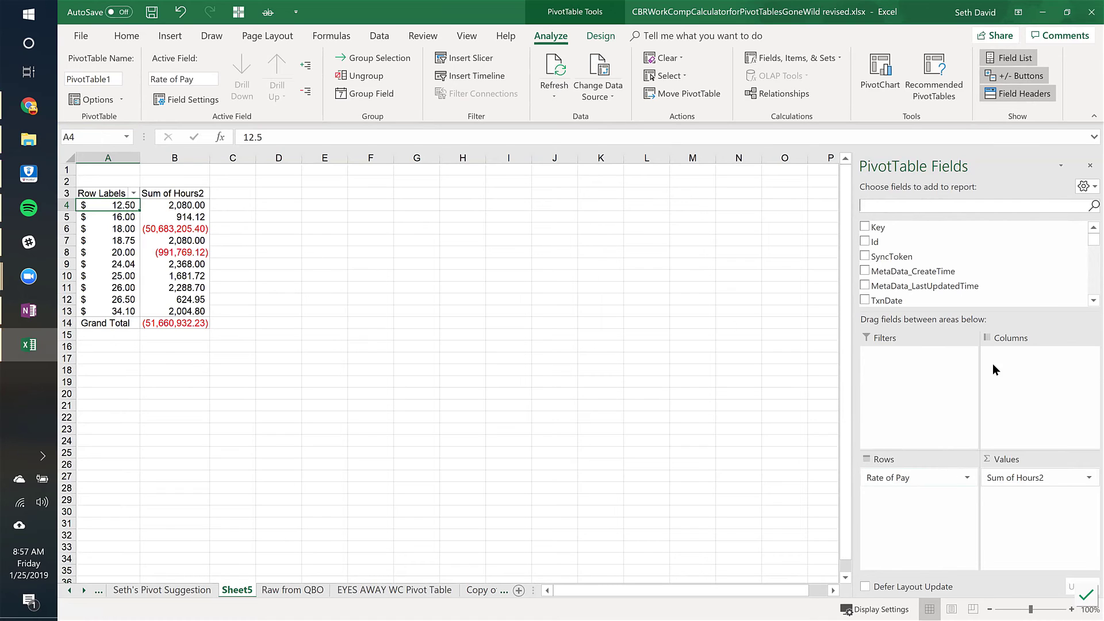
{"action": "left_click_drag", "start_coordinate": [922, 480], "coordinate": [914, 291]}
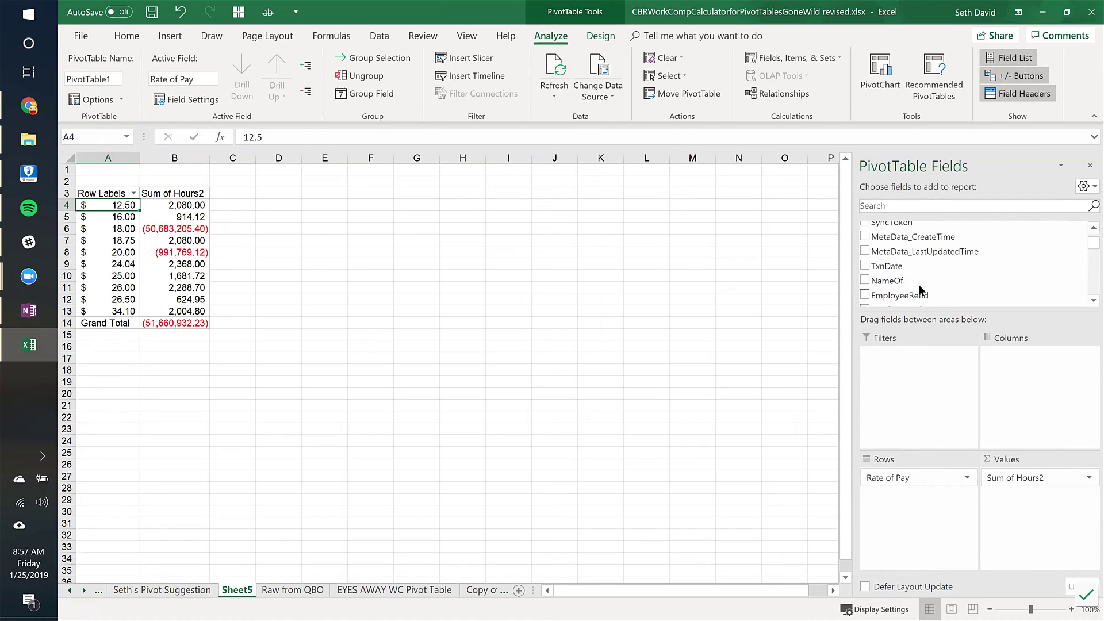
{"action": "left_click_drag", "start_coordinate": [1035, 480], "coordinate": [950, 265]}
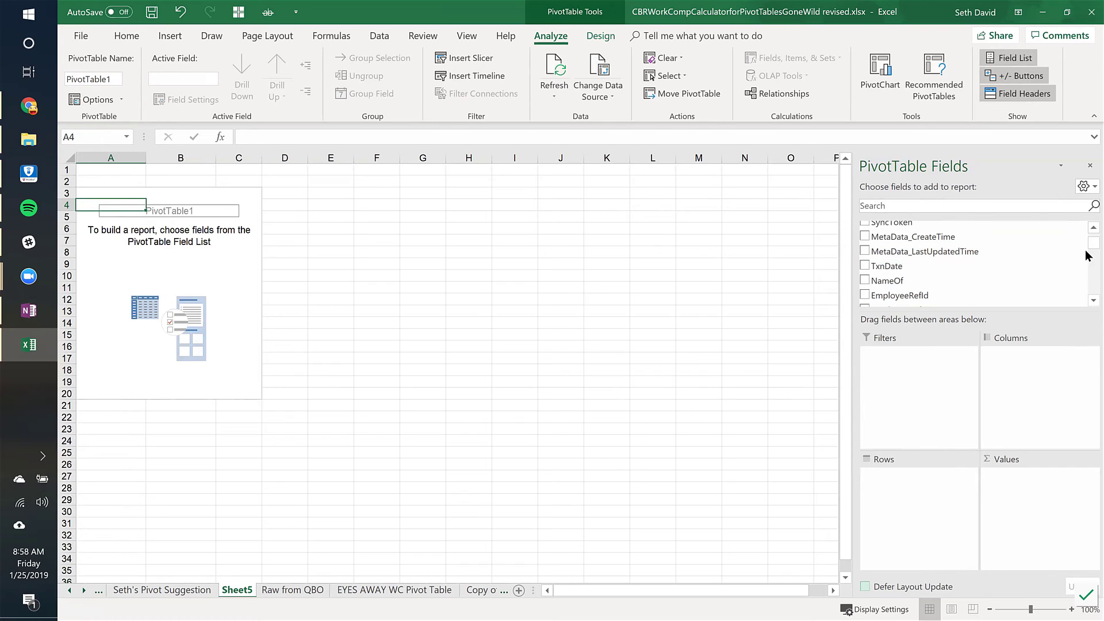
Place EmployeeRefName in the PivotTable's Columns area and WC Class in its Rows area.
{"action": "left_click", "coordinate": [1090, 302]}
{"action": "left_click", "coordinate": [1090, 303]}
{"action": "left_click", "coordinate": [1090, 303]}
{"action": "left_click_drag", "start_coordinate": [906, 274], "coordinate": [1035, 362]}
{"action": "left_click_drag", "start_coordinate": [1093, 246], "coordinate": [1087, 306]}
{"action": "left_click_drag", "start_coordinate": [891, 225], "coordinate": [904, 485]}
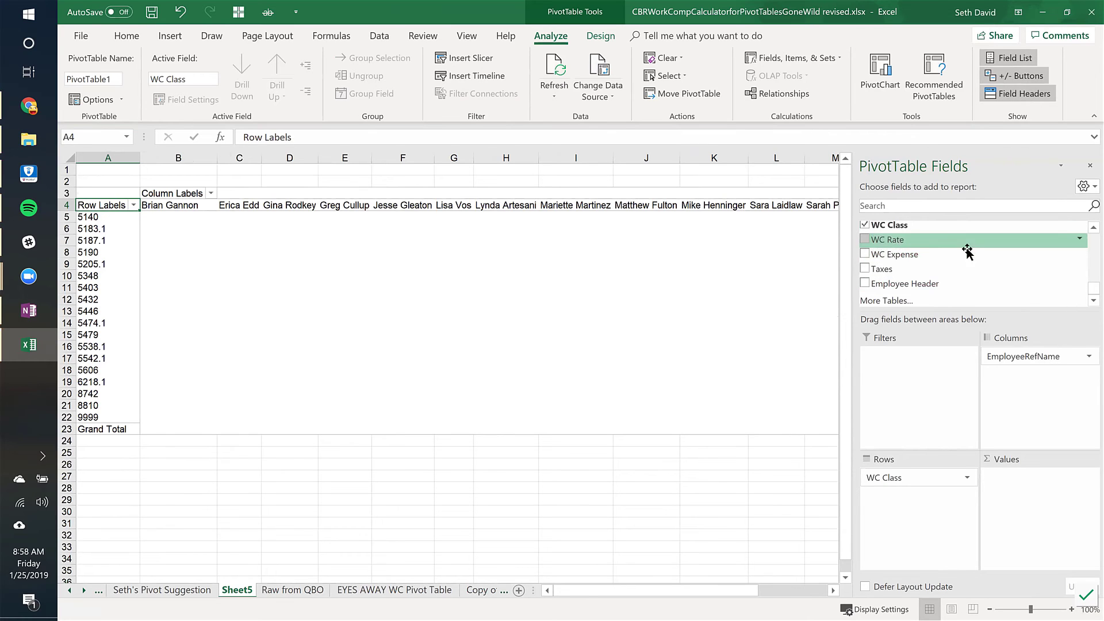
Add Payroll to the Values area as a sum, formatted as Number with 2 decimals, thousands separator and red parenthesized negatives.
{"action": "scroll", "coordinate": [1086, 227], "scroll_direction": "up", "scroll_amount": 2}
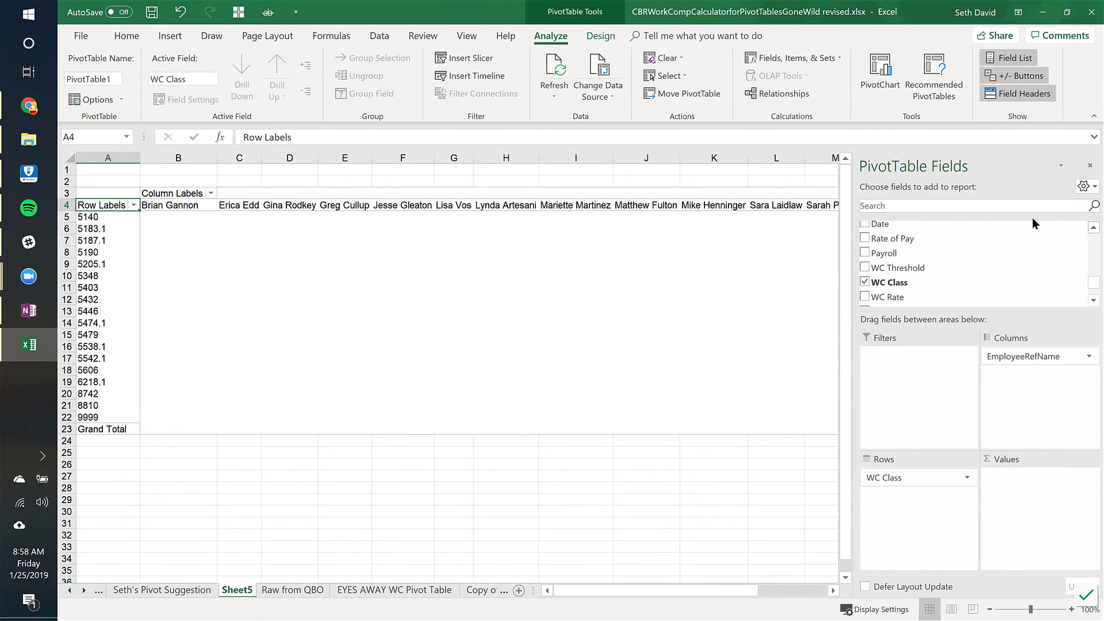
{"action": "left_click_drag", "start_coordinate": [900, 238], "coordinate": [1019, 495]}
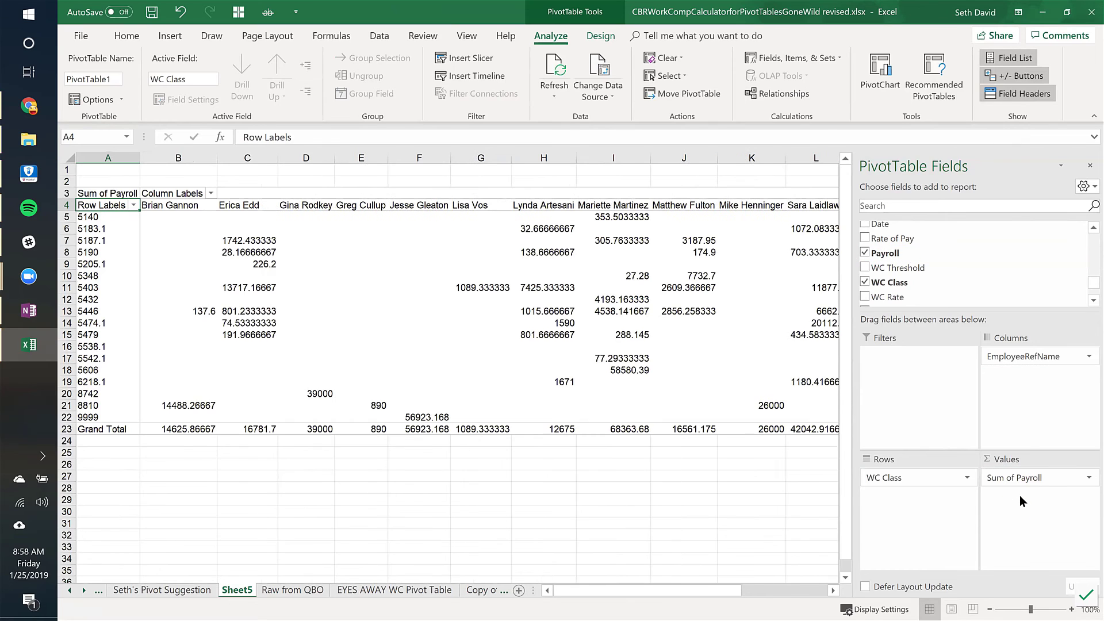
{"action": "left_click", "coordinate": [1010, 483]}
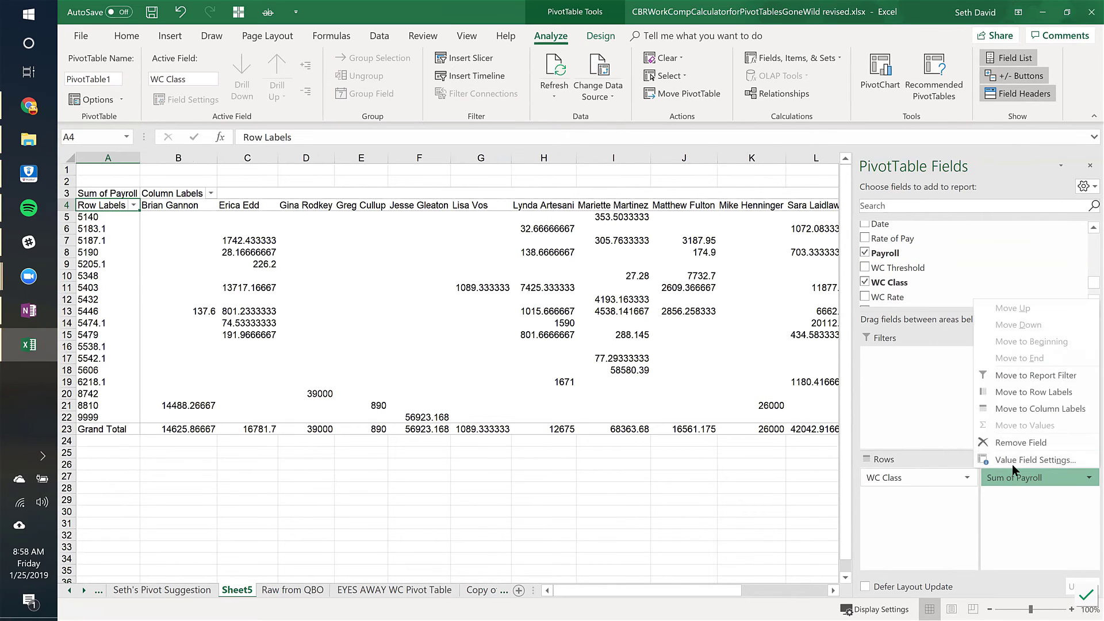
{"action": "left_click", "coordinate": [1013, 464]}
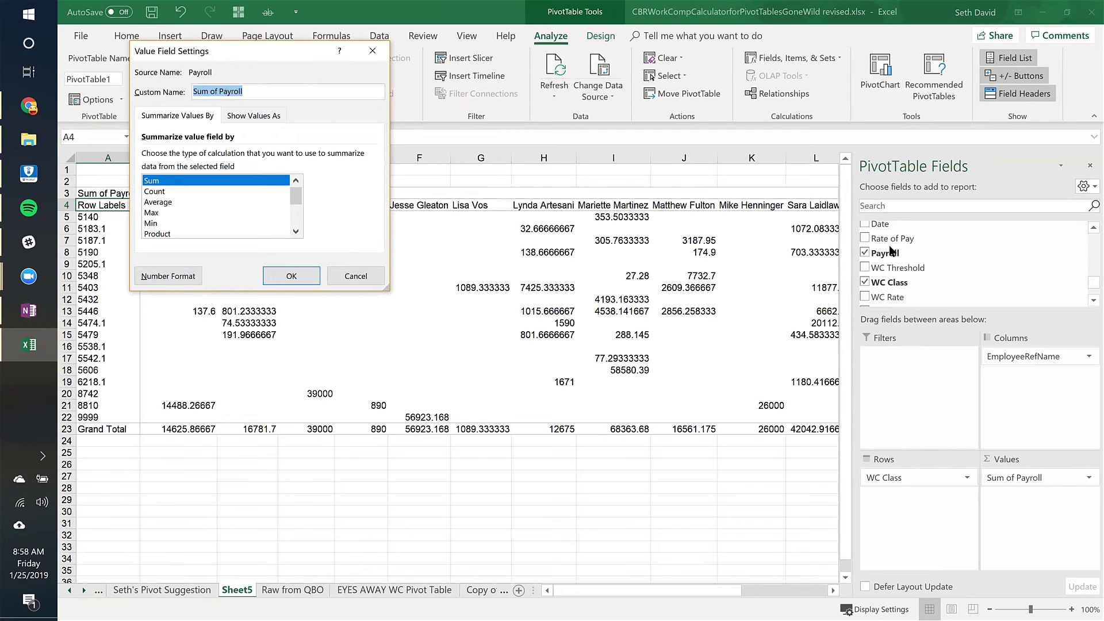
{"action": "left_click", "coordinate": [161, 279]}
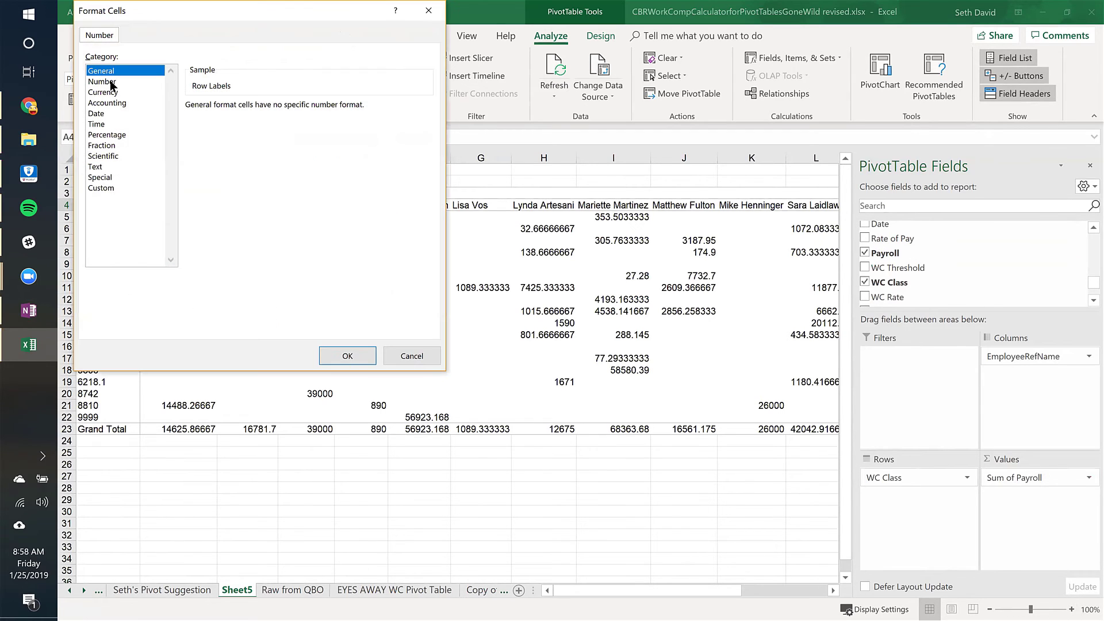
{"action": "left_click", "coordinate": [104, 83]}
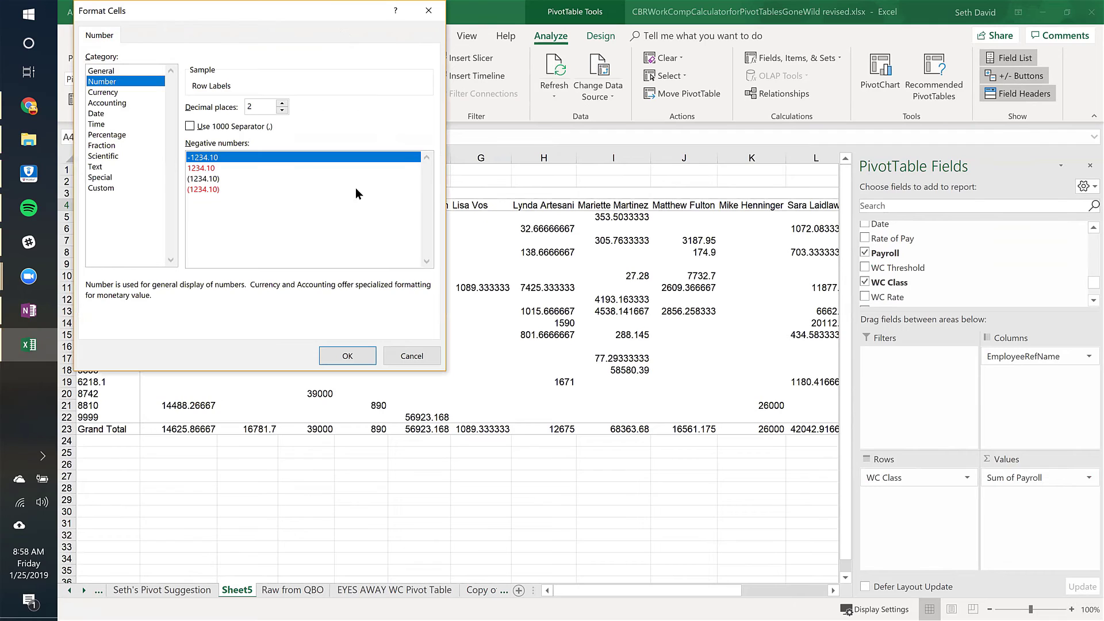
{"action": "left_click", "coordinate": [190, 126]}
{"action": "left_click", "coordinate": [244, 189]}
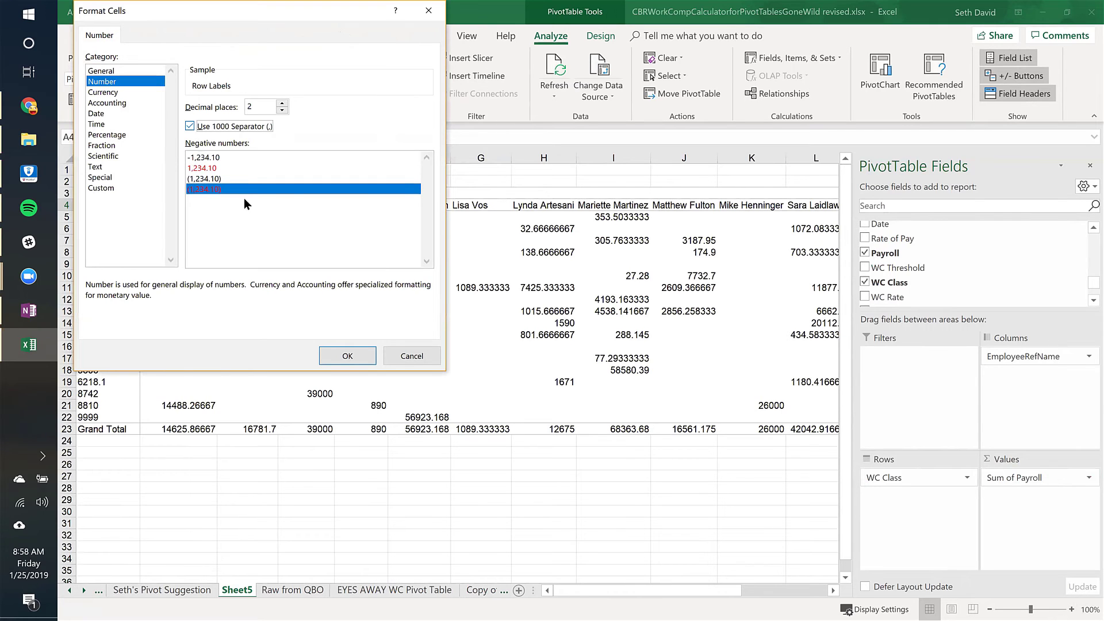
{"action": "left_click", "coordinate": [346, 356]}
{"action": "left_click", "coordinate": [303, 275]}
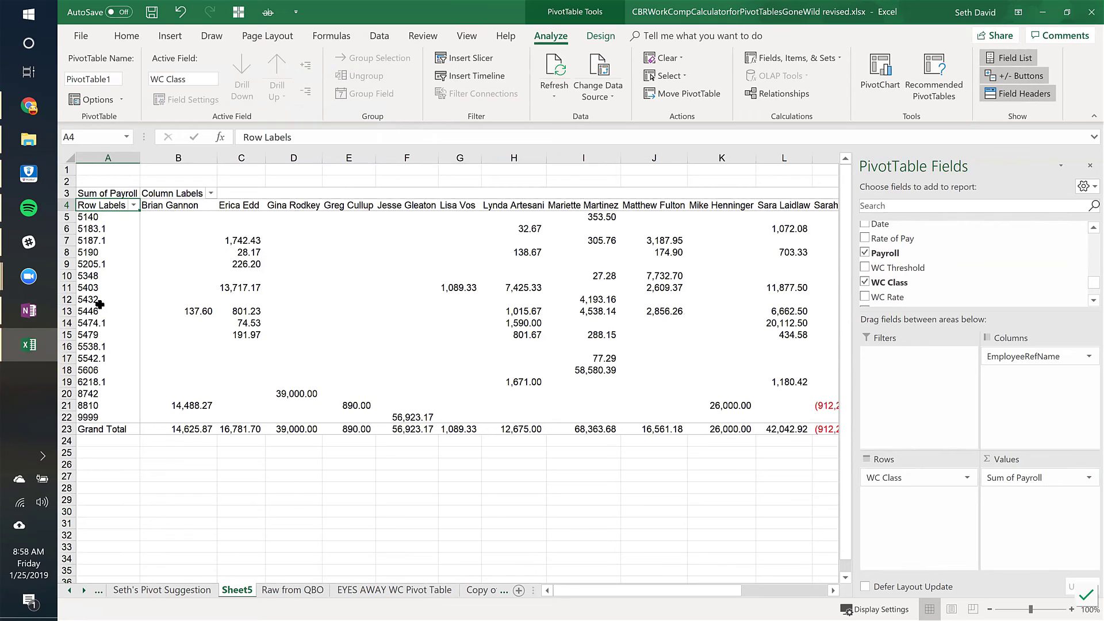
Add the ItemRefName field to the Rows area beneath WC Class.
{"action": "left_click_drag", "start_coordinate": [980, 256], "coordinate": [948, 264]}
{"action": "scroll", "coordinate": [1086, 287], "scroll_direction": "down", "scroll_amount": 3}
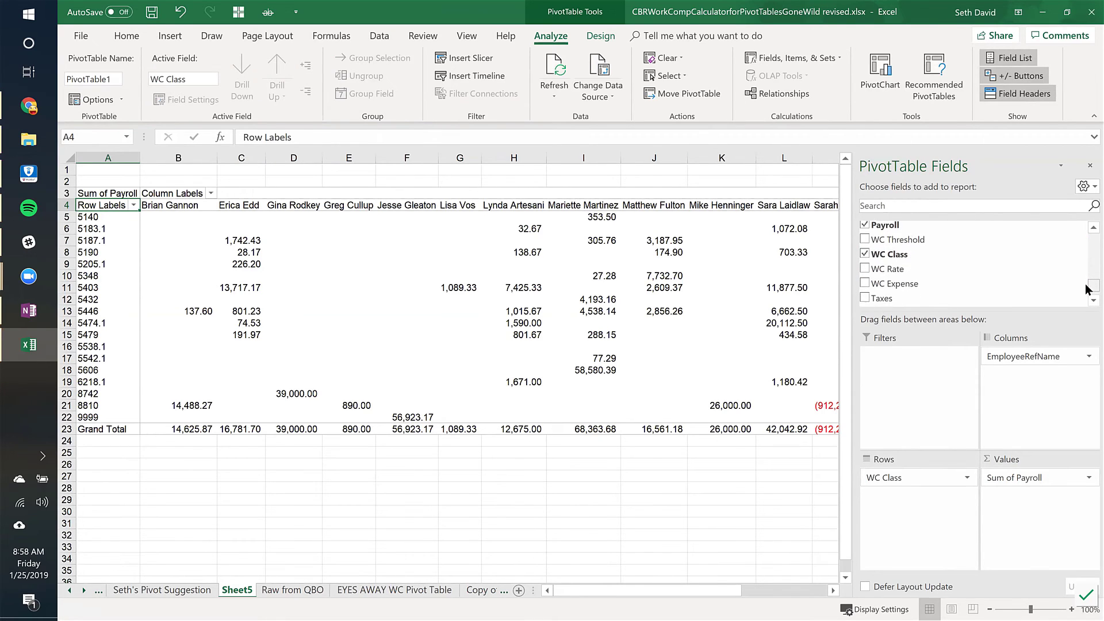
{"action": "left_click_drag", "start_coordinate": [1086, 290], "coordinate": [1086, 265]}
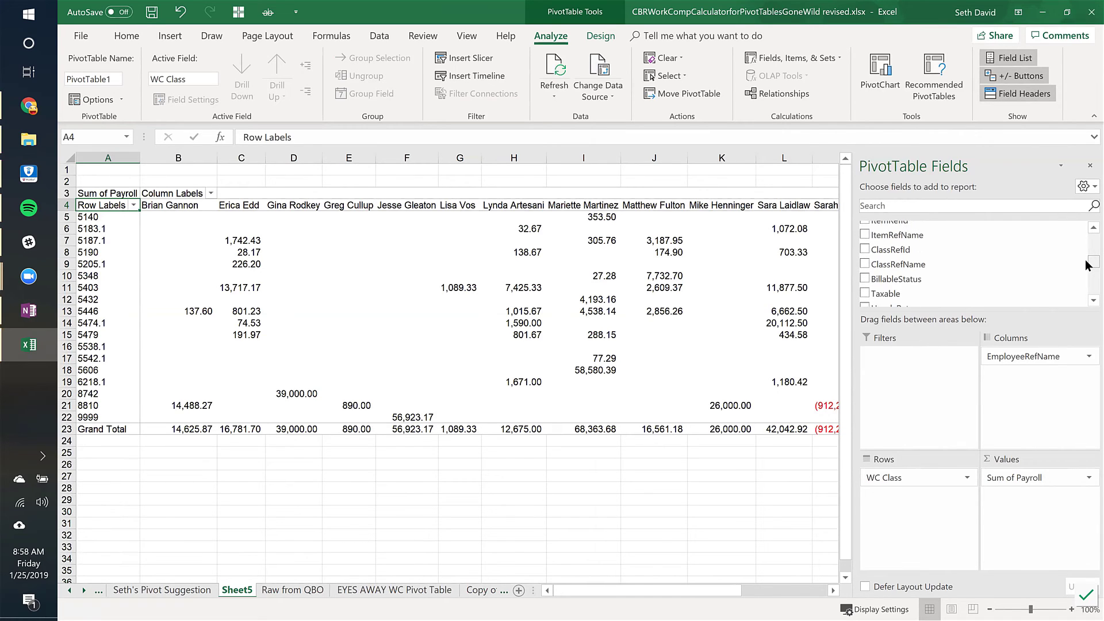
{"action": "left_click_drag", "start_coordinate": [900, 235], "coordinate": [916, 490]}
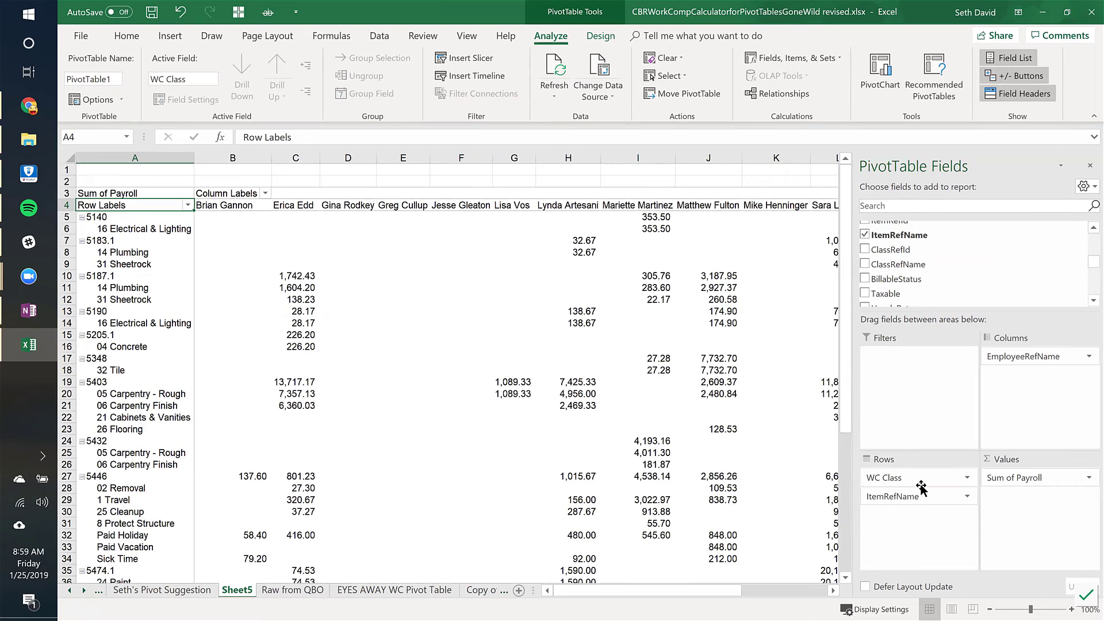
Apply the medium PivotTable style with black header rows and a light blue-violet body.
{"action": "left_click", "coordinate": [483, 229]}
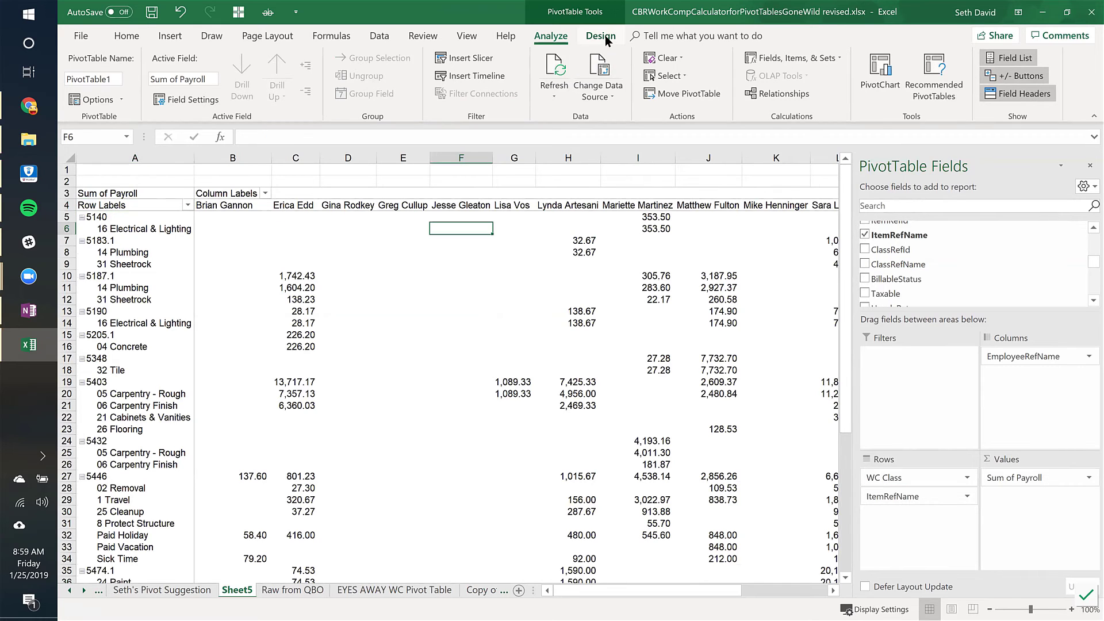
{"action": "left_click", "coordinate": [604, 37]}
{"action": "left_click", "coordinate": [762, 73]}
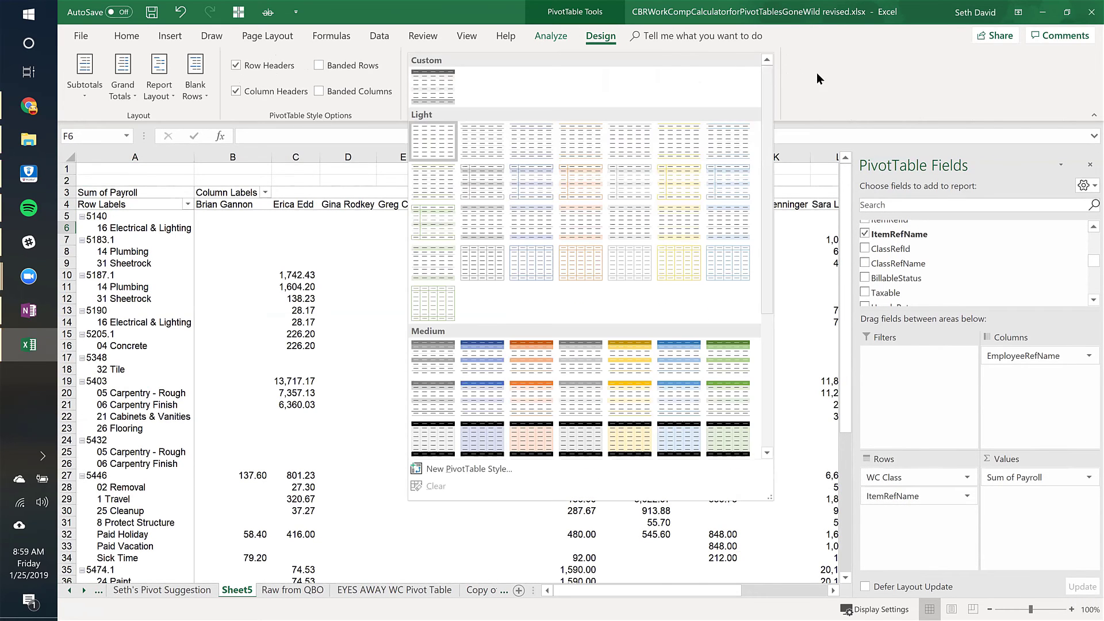
{"action": "left_click", "coordinate": [491, 432]}
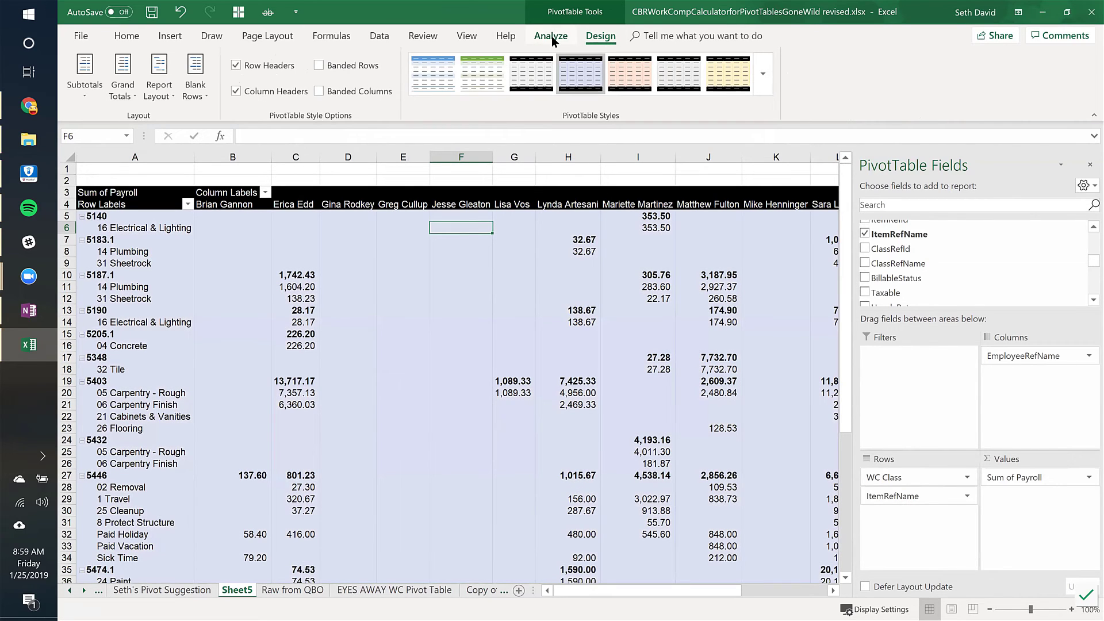
Turn off the PivotTable's subtotals and show its report layout in tabular form.
{"action": "left_click", "coordinate": [86, 92]}
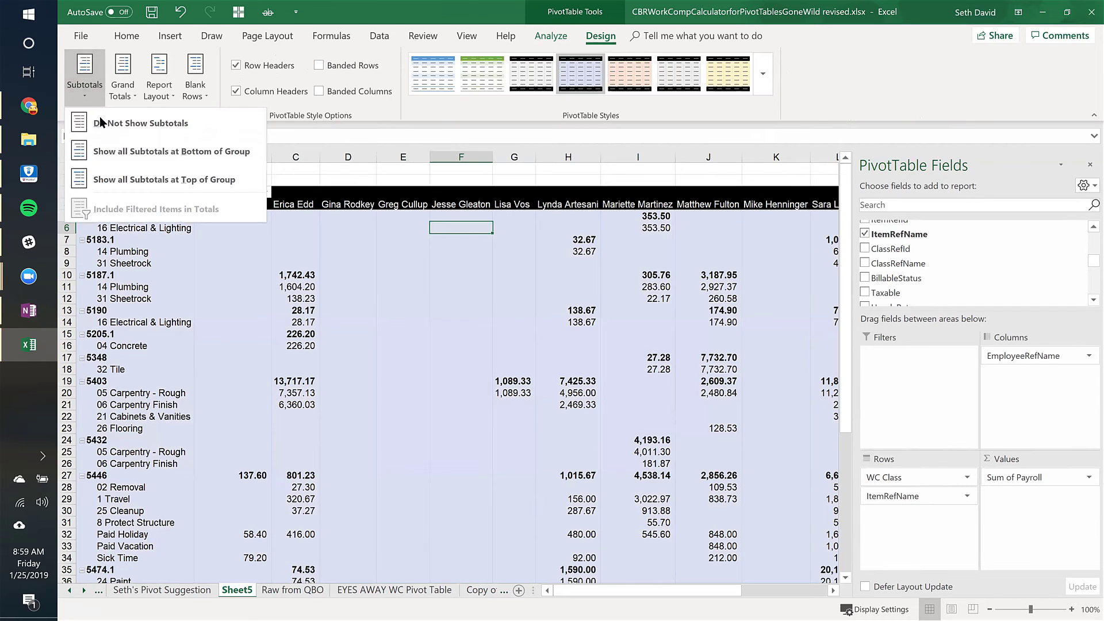
{"action": "left_click", "coordinate": [106, 84]}
{"action": "left_click", "coordinate": [159, 87]}
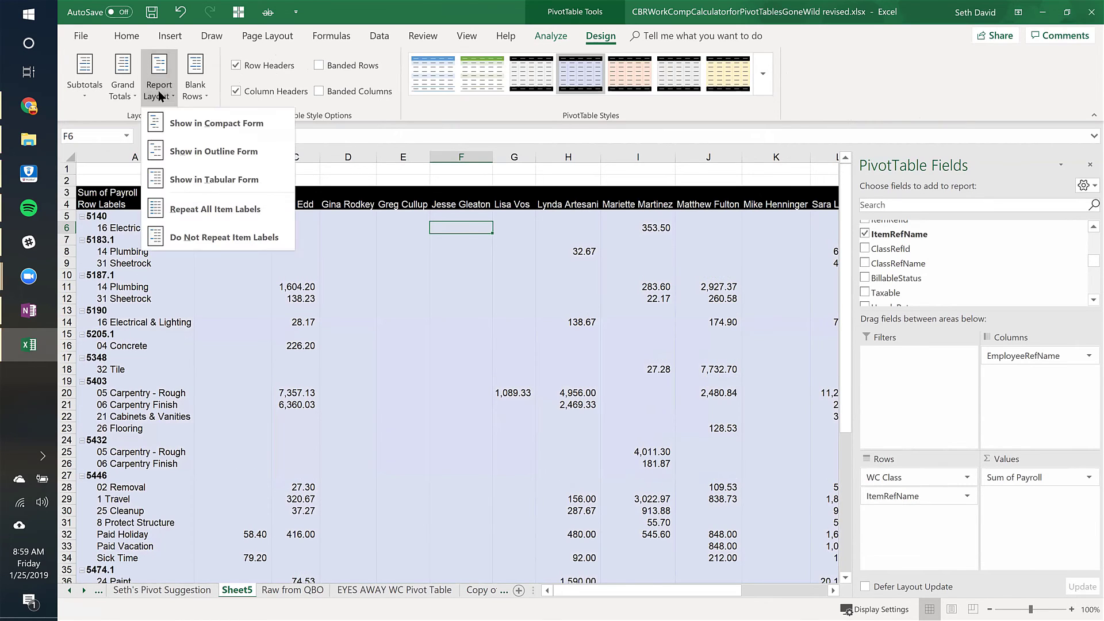
{"action": "left_click", "coordinate": [189, 179]}
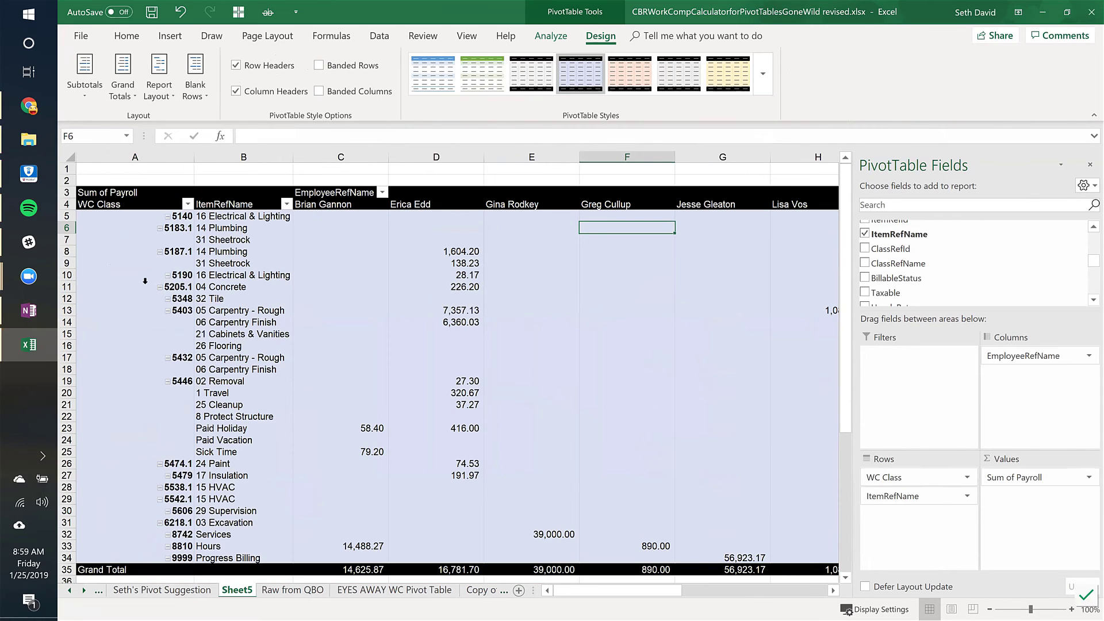
Reorder the row fields so that WC Class is nested beneath ItemRefName.
{"action": "left_click", "coordinate": [237, 254]}
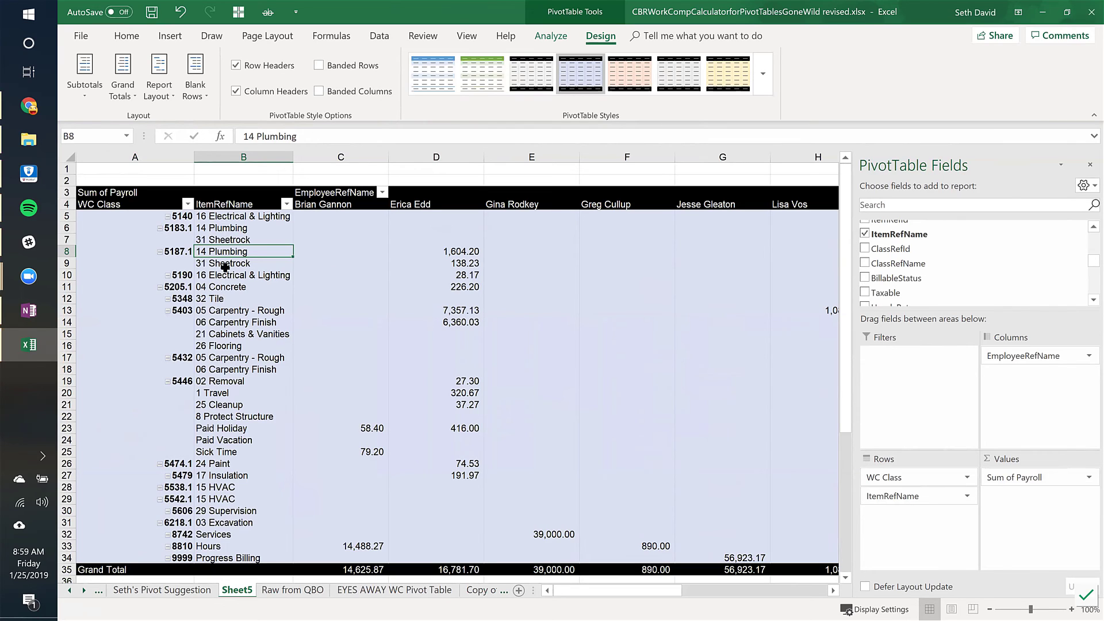
{"action": "left_click_drag", "start_coordinate": [917, 480], "coordinate": [917, 508]}
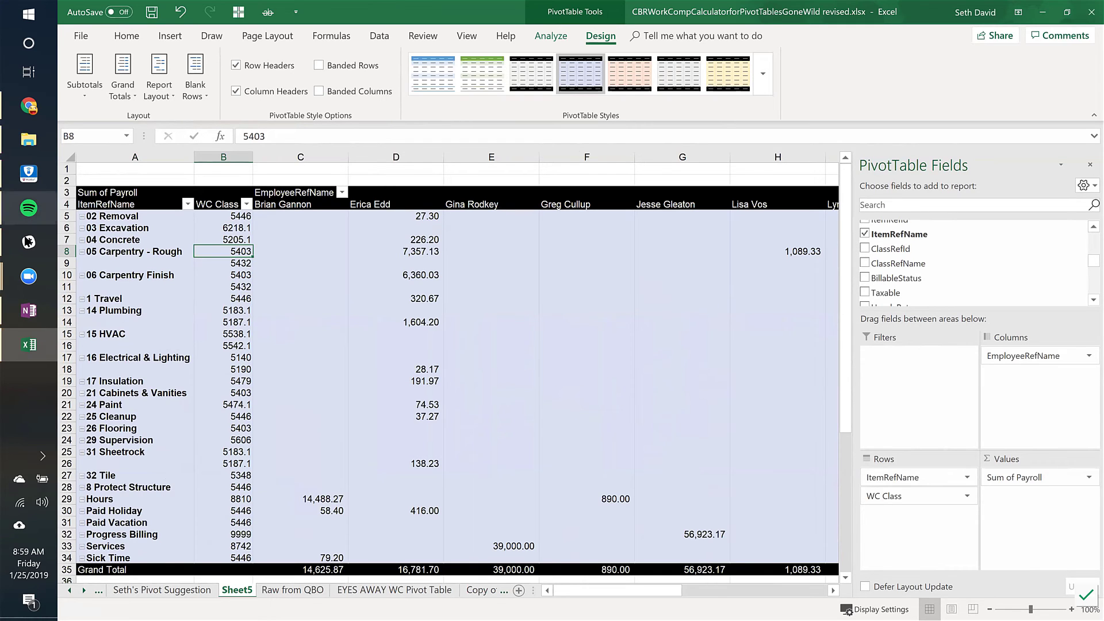
{"action": "left_click", "coordinate": [28, 107]}
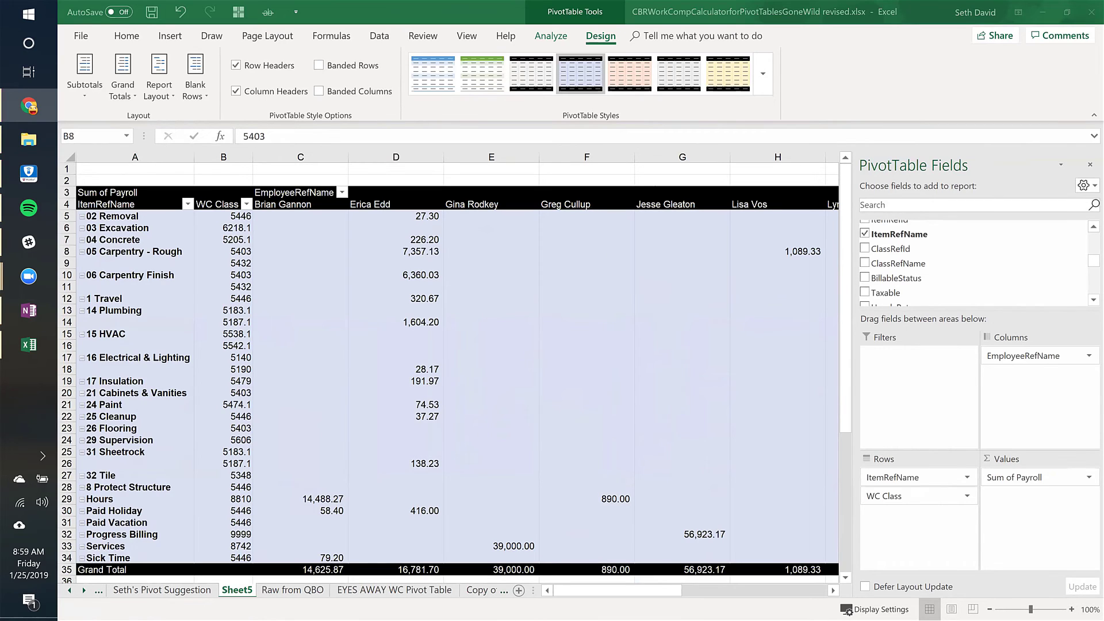
{"action": "left_click", "coordinate": [1085, 254]}
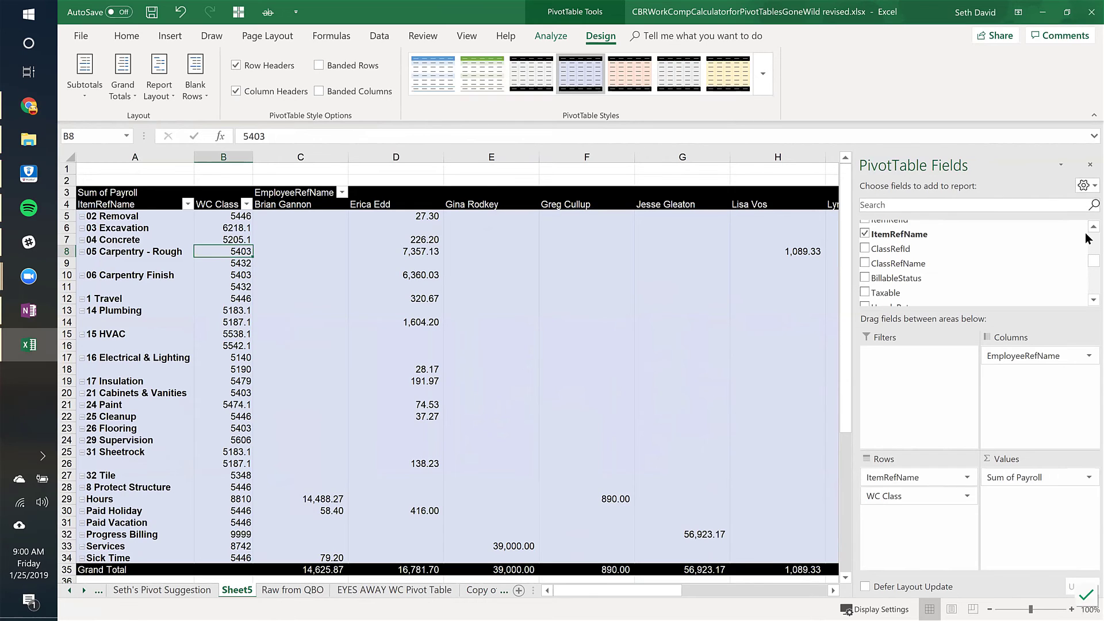
Add the TxnDate field to the Columns area above EmployeeRefName.
{"action": "scroll", "coordinate": [1085, 232], "scroll_direction": "up", "scroll_amount": 5}
{"action": "left_click_drag", "start_coordinate": [1086, 239], "coordinate": [1086, 230]}
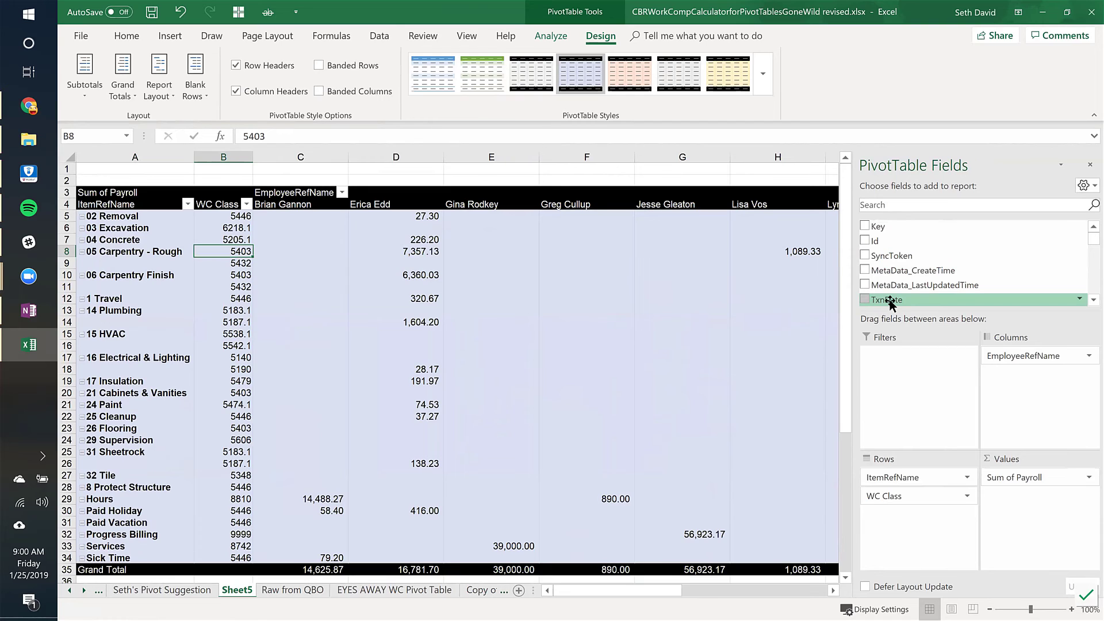
{"action": "left_click_drag", "start_coordinate": [889, 301], "coordinate": [1022, 348]}
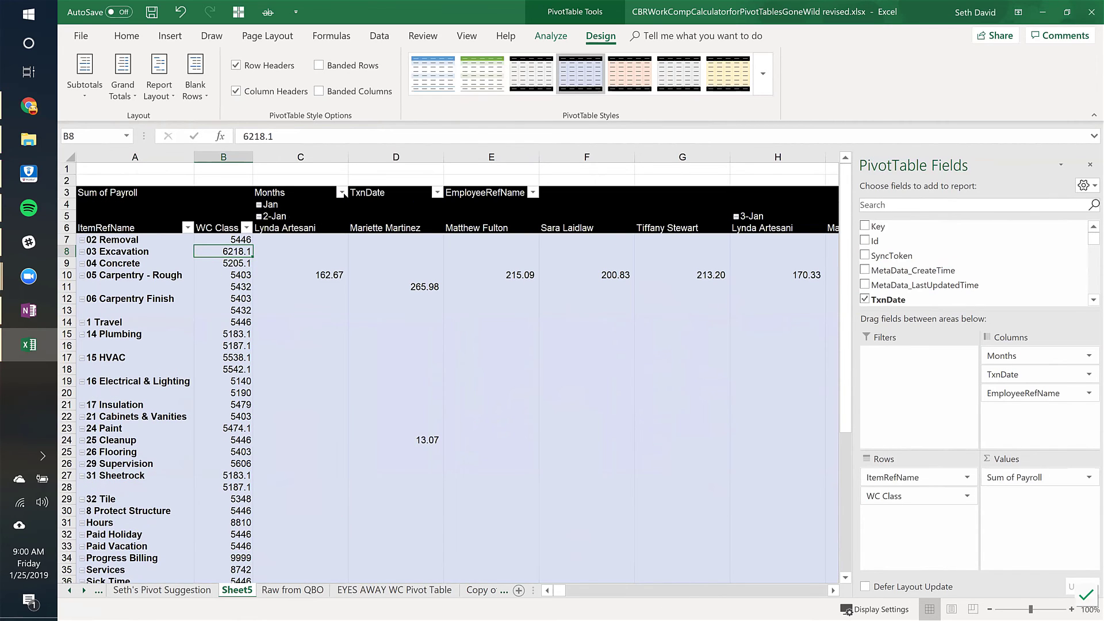
View the date filter choices available for the Months column field, leaving the filter unchanged.
{"action": "left_click", "coordinate": [342, 192]}
{"action": "mouse_move", "coordinate": [205, 278]}
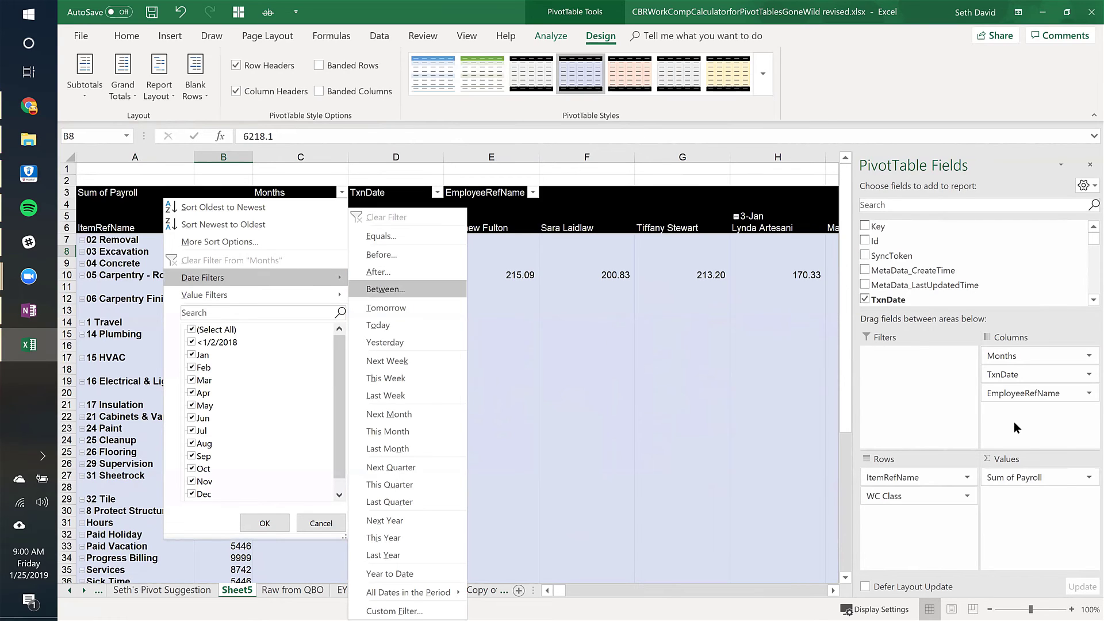
{"action": "left_click", "coordinate": [996, 421]}
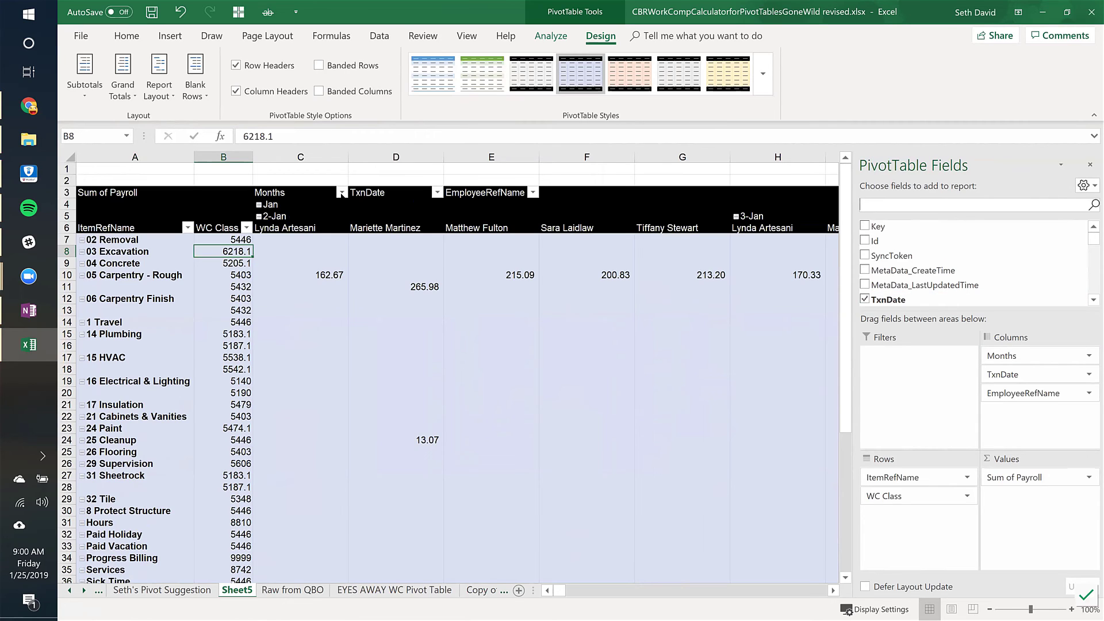
Start a custom date filter on the Months field with the "is between" condition and cancel it without entering dates.
{"action": "left_click", "coordinate": [343, 192]}
{"action": "mouse_move", "coordinate": [213, 277]}
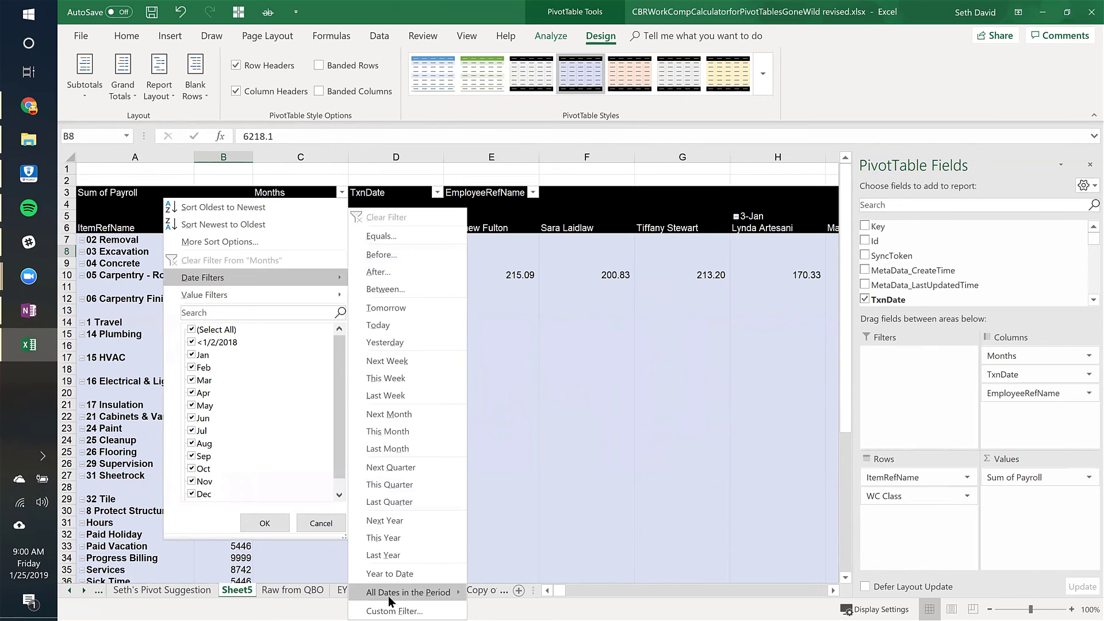
{"action": "mouse_move", "coordinate": [388, 594]}
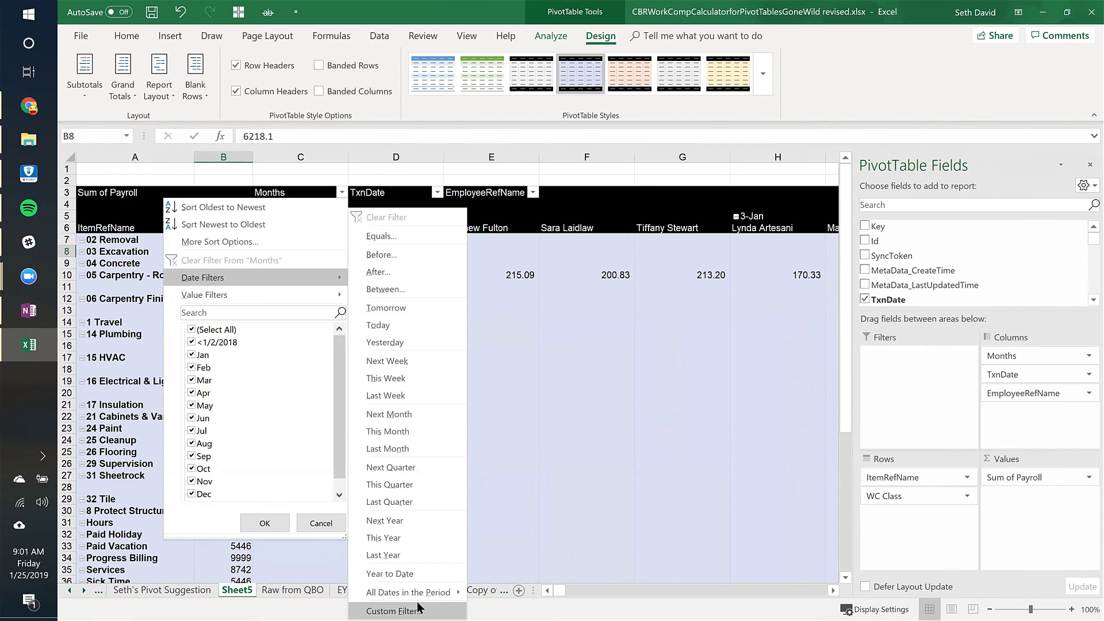
{"action": "left_click", "coordinate": [418, 609]}
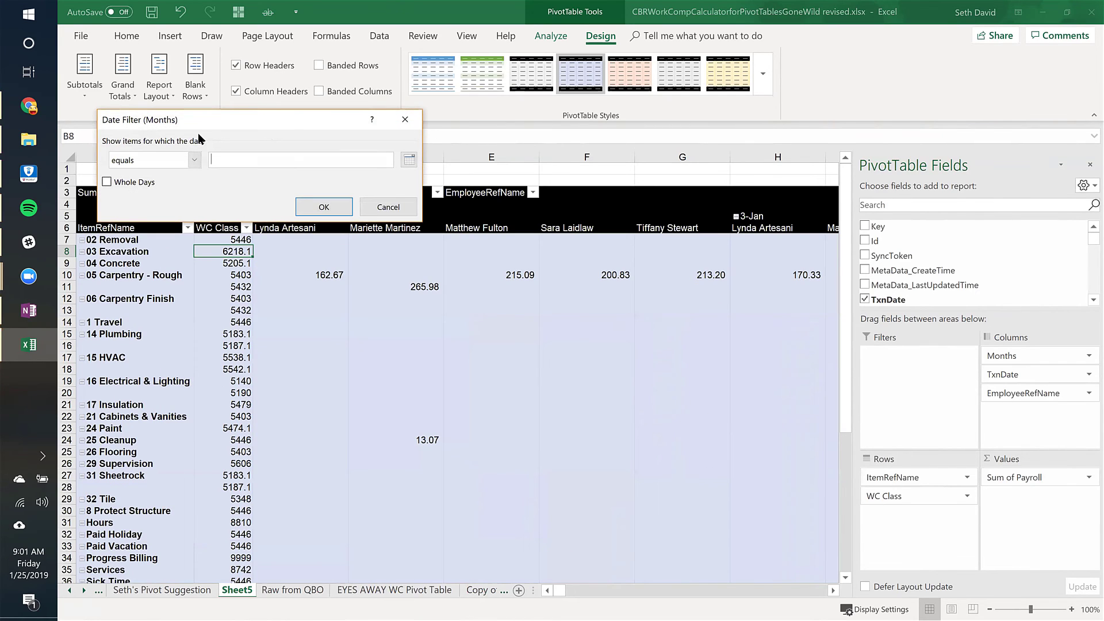
{"action": "left_click", "coordinate": [193, 161]}
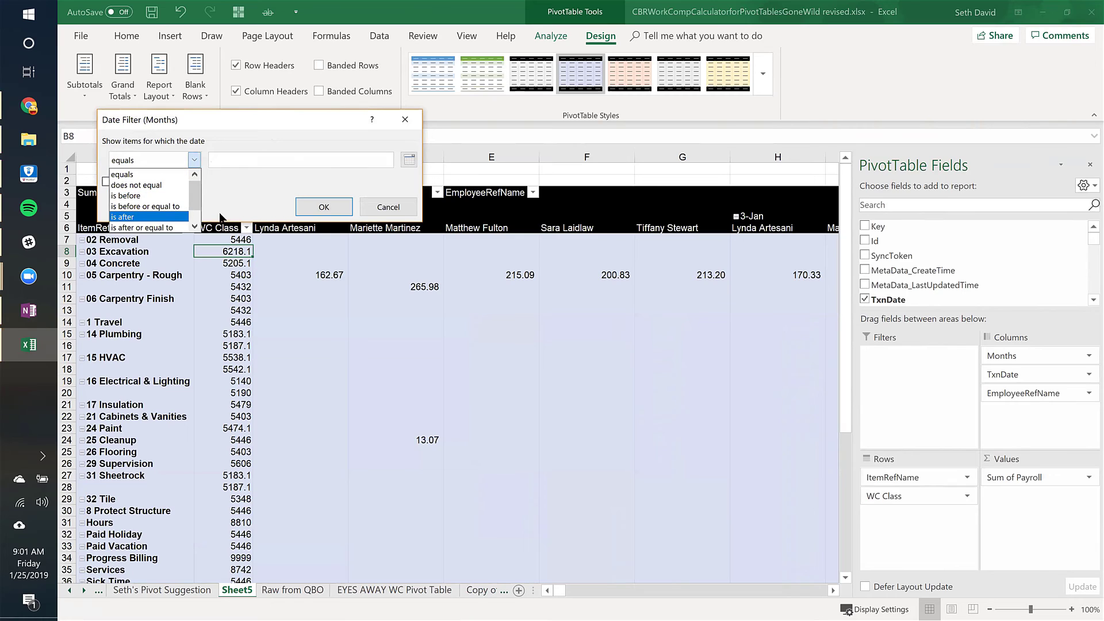
{"action": "scroll", "coordinate": [190, 198], "scroll_direction": "down", "scroll_amount": 1}
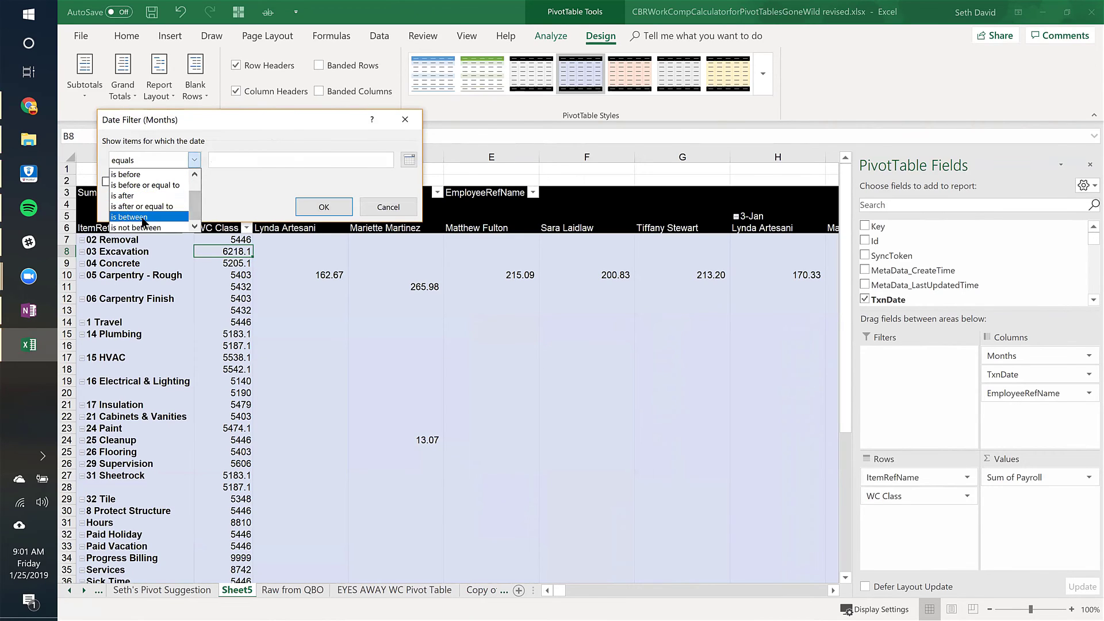
{"action": "left_click", "coordinate": [146, 217]}
{"action": "left_click", "coordinate": [237, 159]}
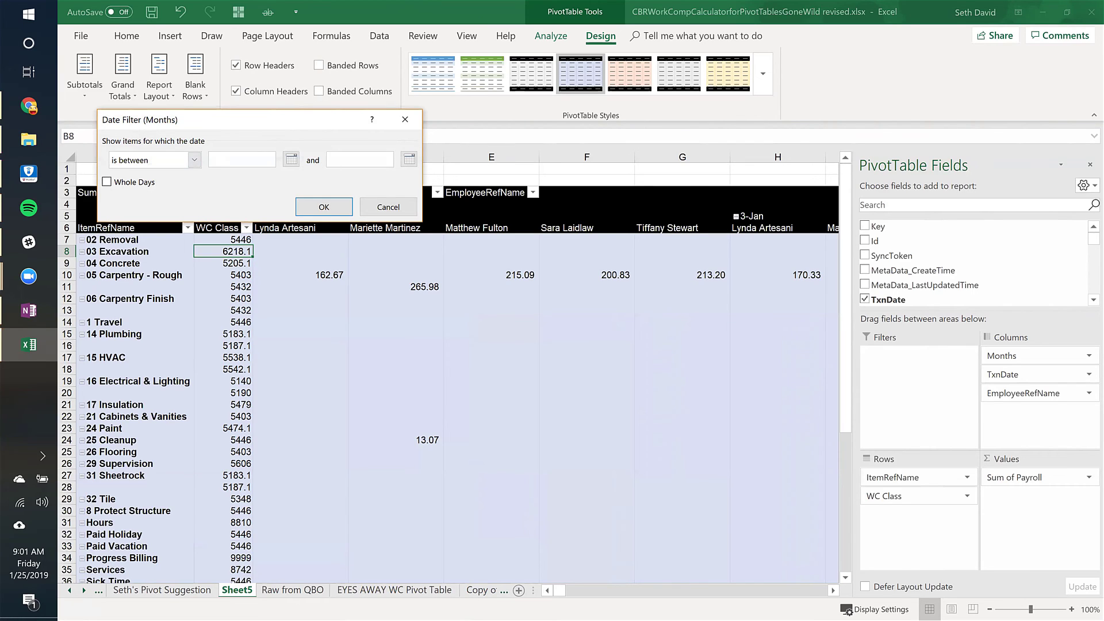
{"action": "key", "text": "alt+Tab"}
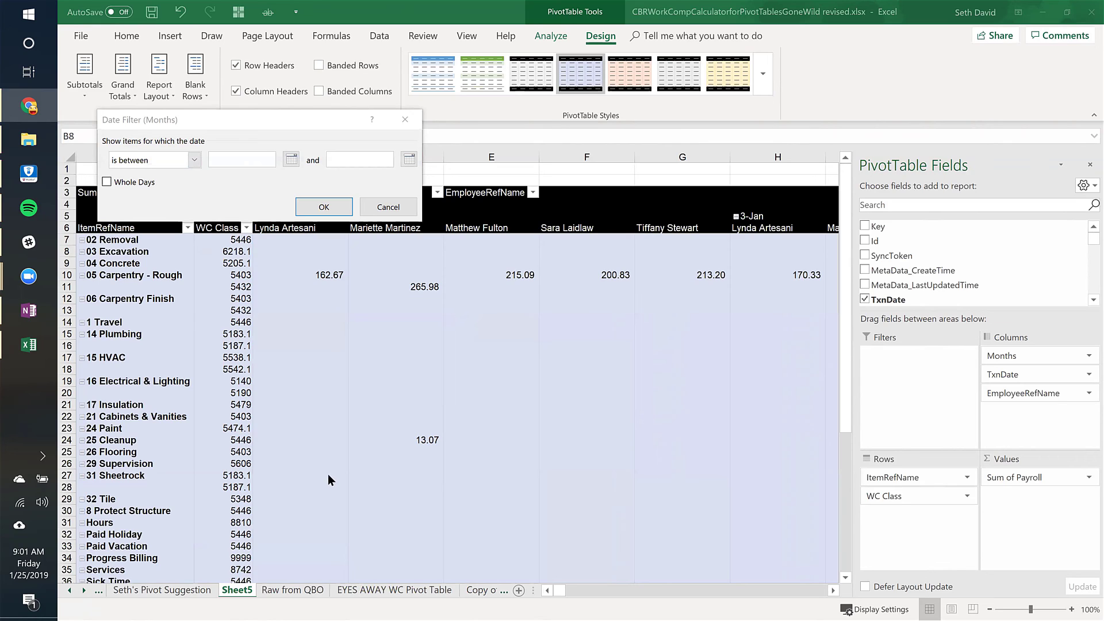
{"action": "left_click", "coordinate": [371, 209]}
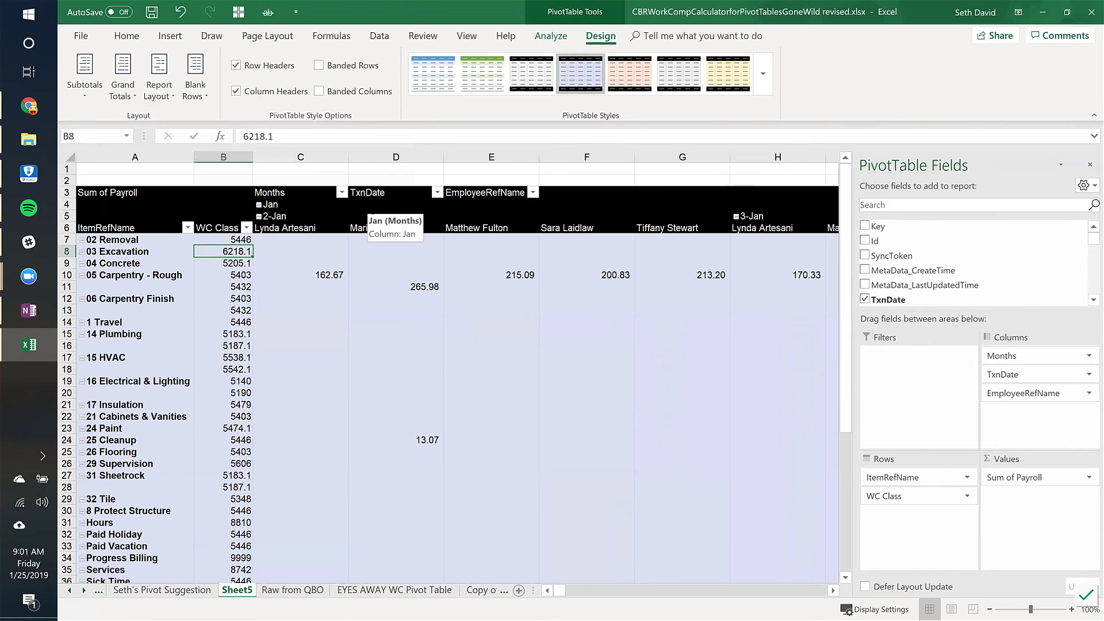